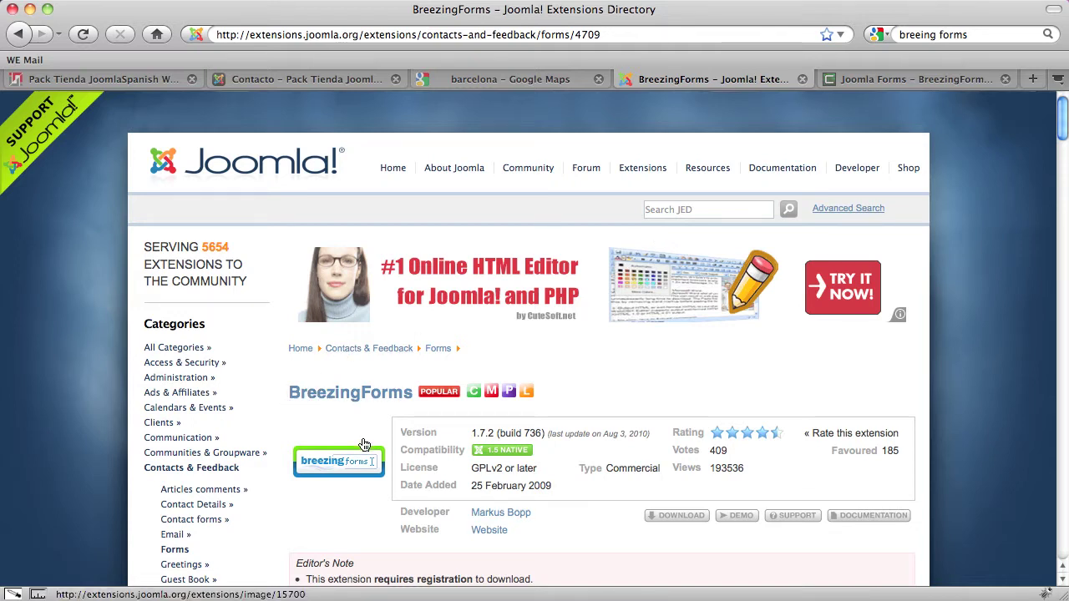
Highlight, then deselect, the Commercial licence type among the subscription plans
scroll(364, 445, down, 3)
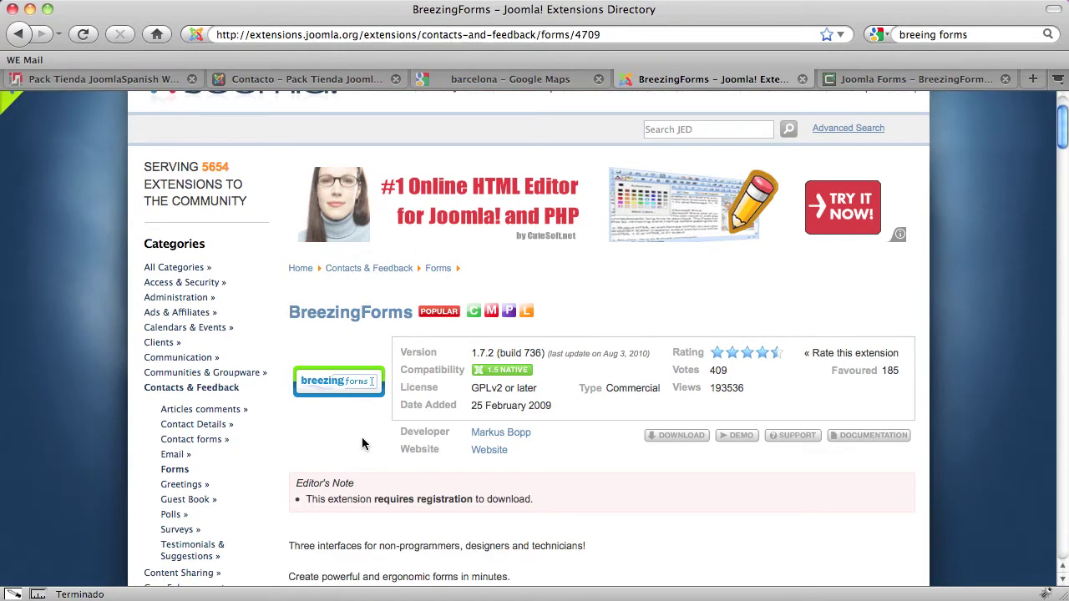
double_click(640, 388)
click(632, 387)
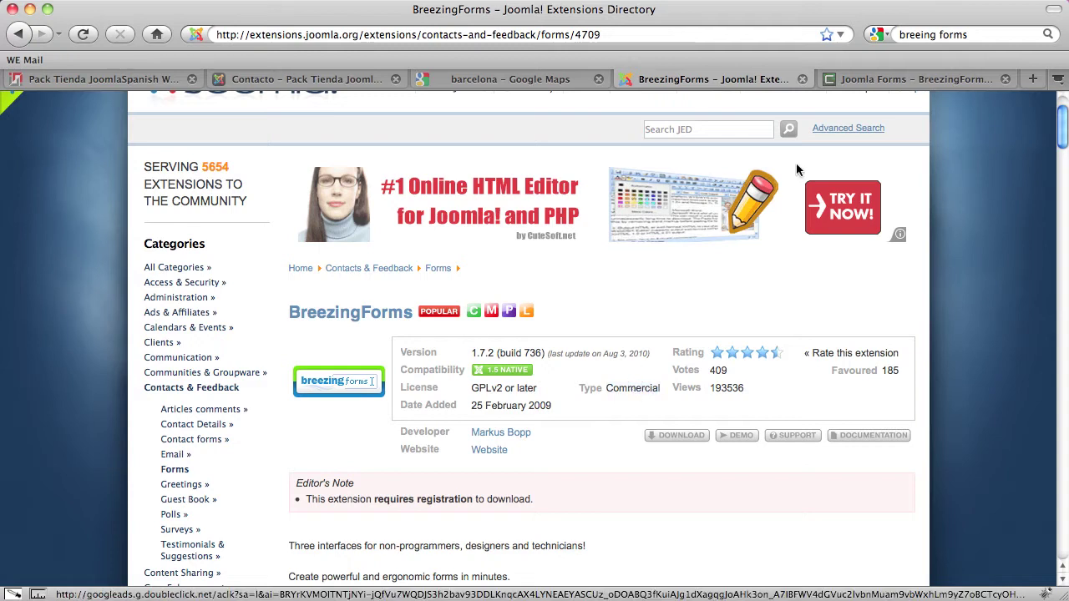
Look through the BreezingForms 1.7.2 download page, then switch to the site's Contacto page
click(917, 82)
scroll(587, 331, down, 3)
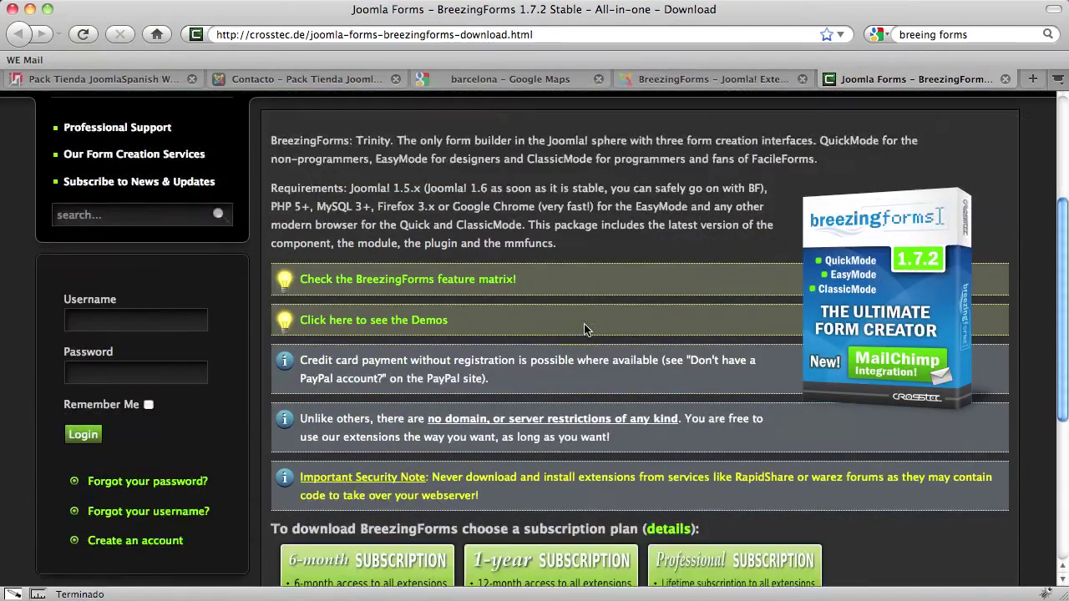
scroll(585, 329, down, 3)
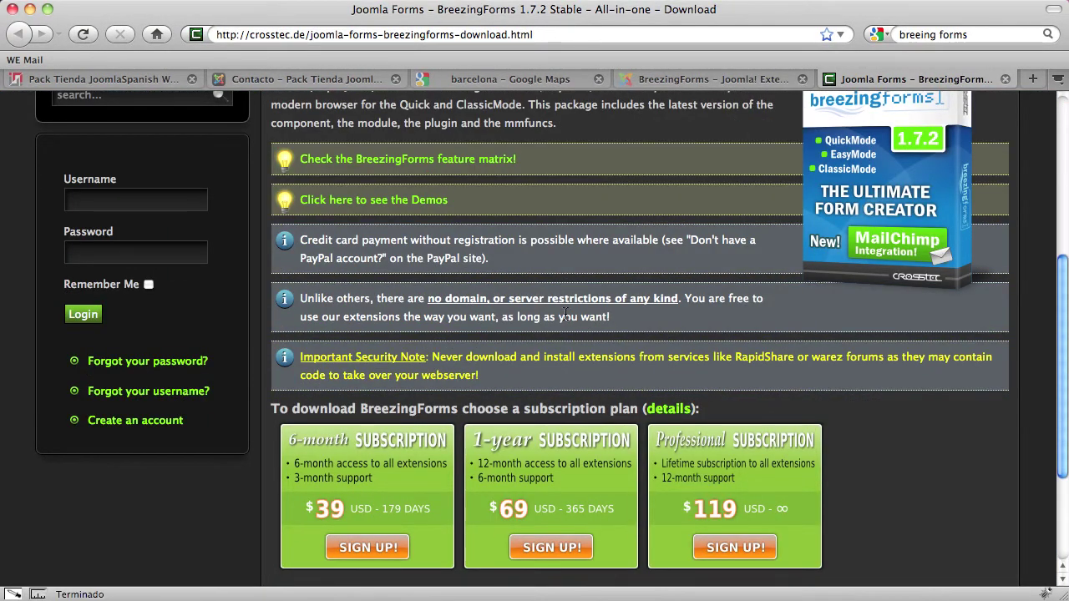
scroll(565, 315, up, 6)
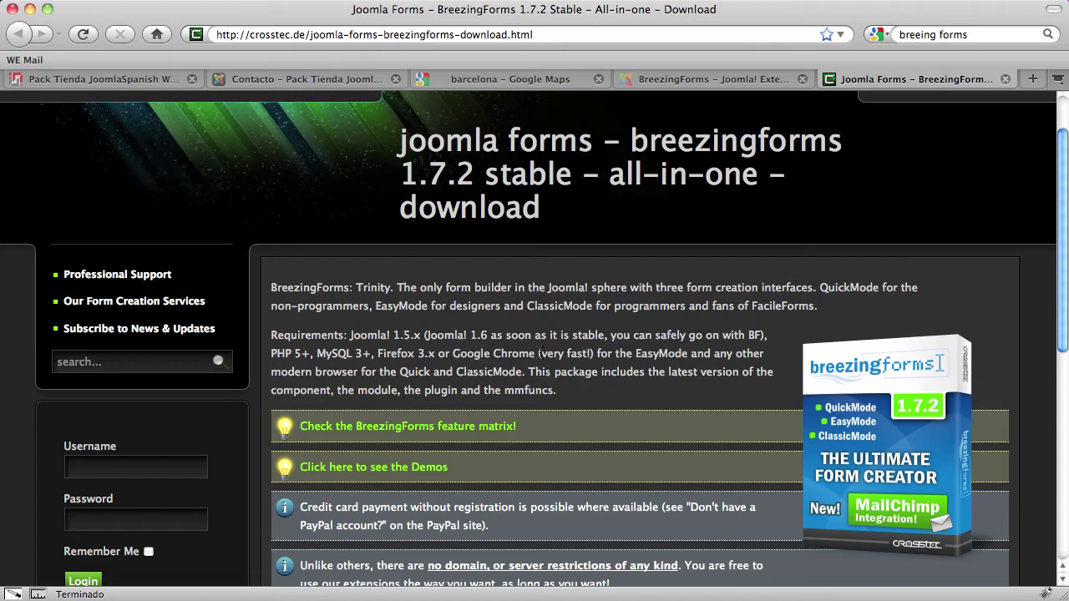
click(297, 80)
Reload the Contacto contact form and scroll through its fields
scroll(340, 288, up, 2)
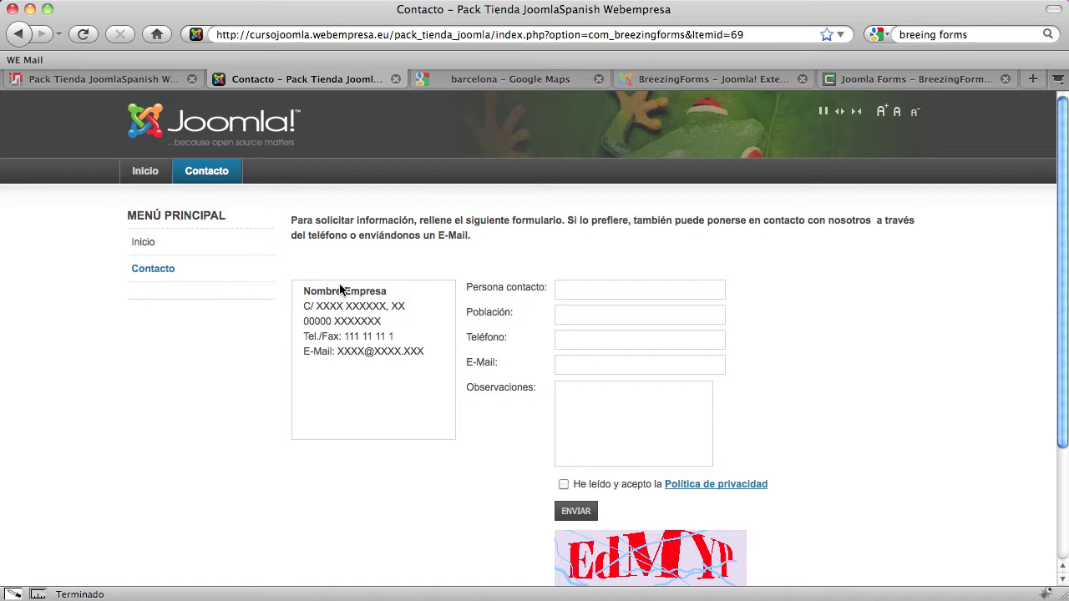
click(167, 274)
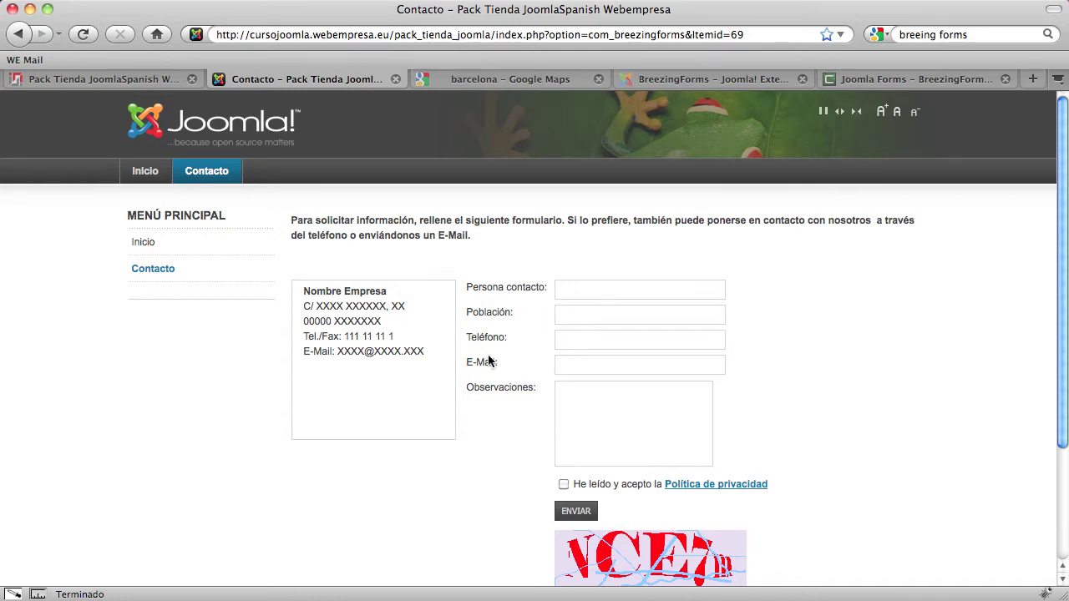
scroll(487, 354, down, 4)
scroll(488, 358, up, 4)
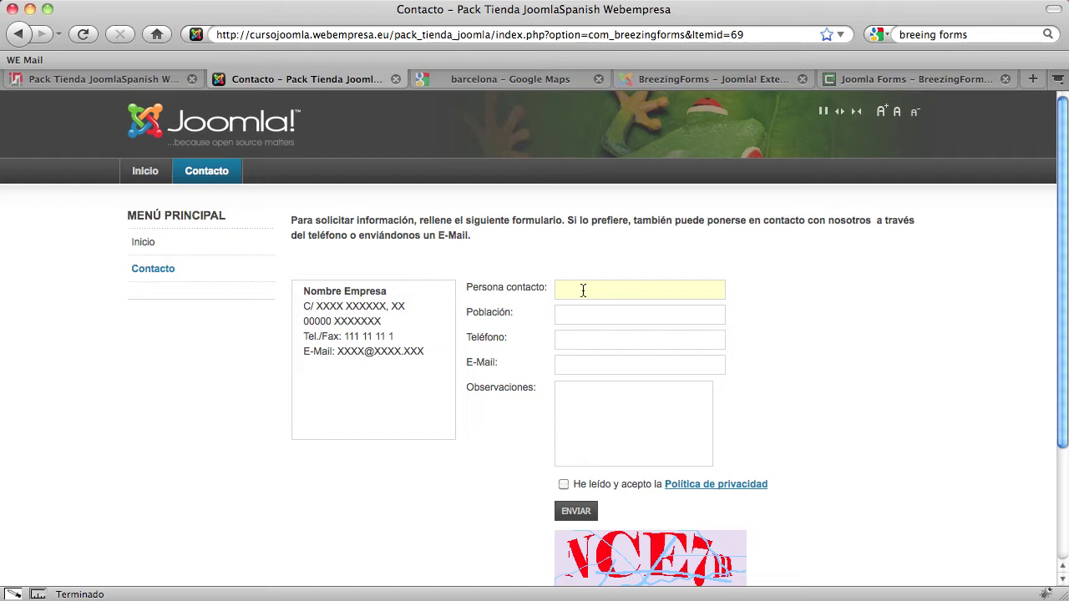
scroll(559, 415, down, 1)
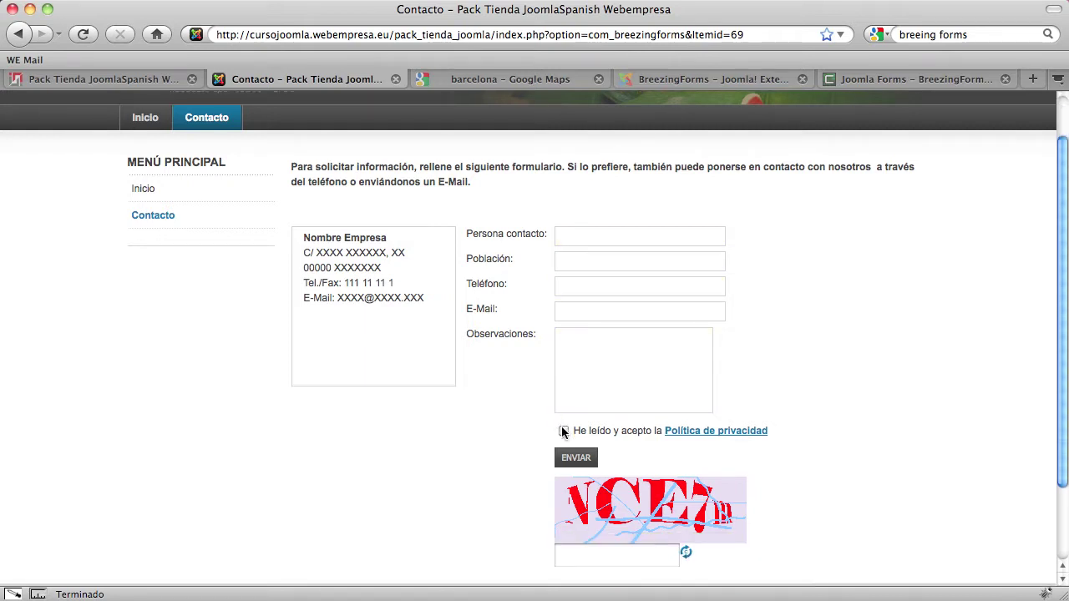
Untick the privacy policy acceptance, then return to the administration's forms list
click(564, 435)
scroll(840, 470, down, 2)
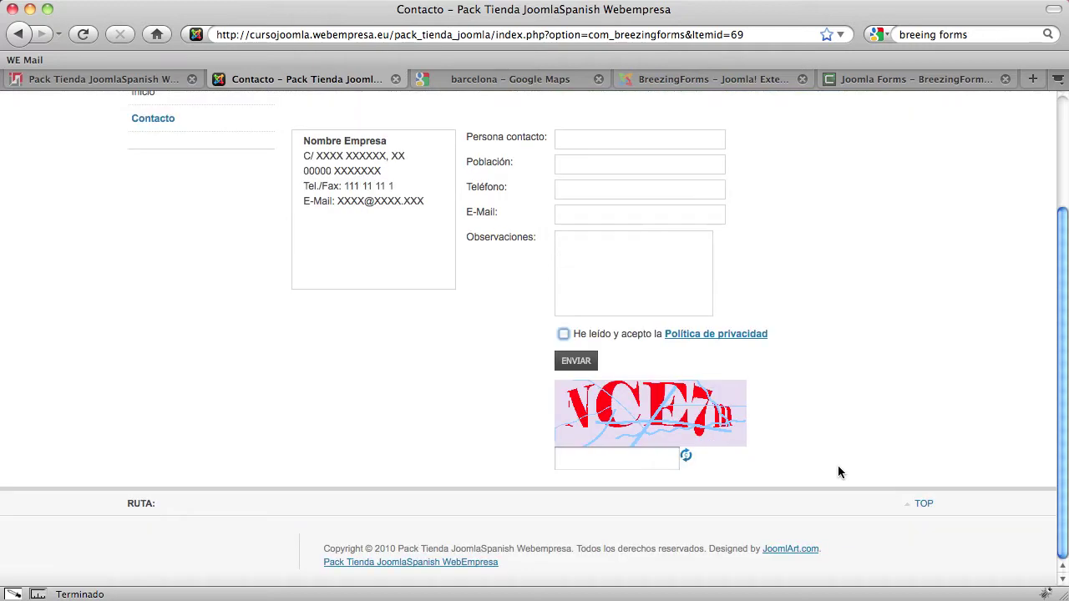
scroll(839, 472, up, 3)
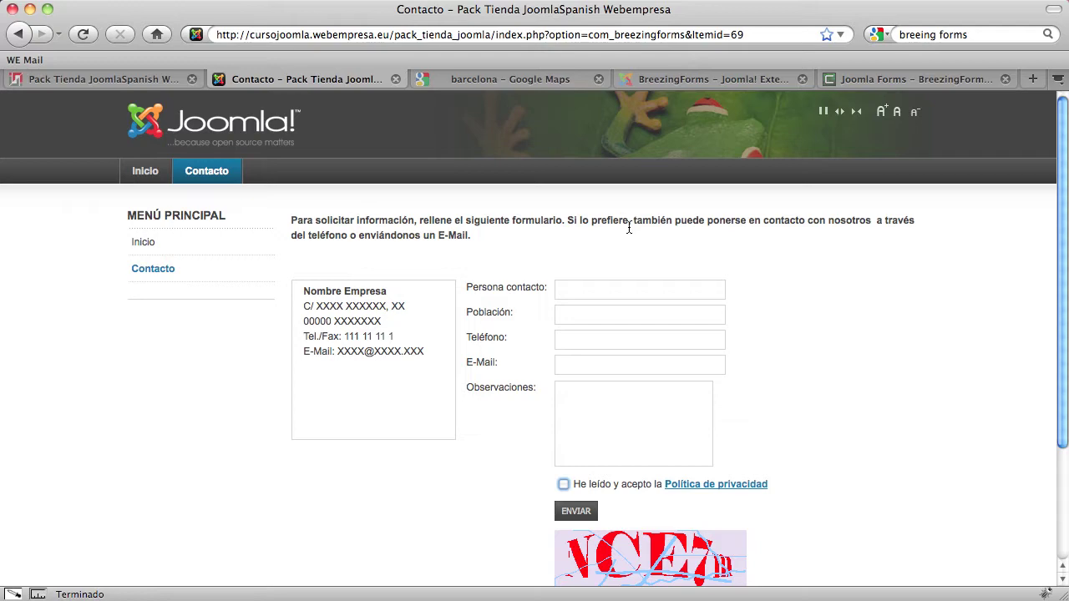
click(151, 86)
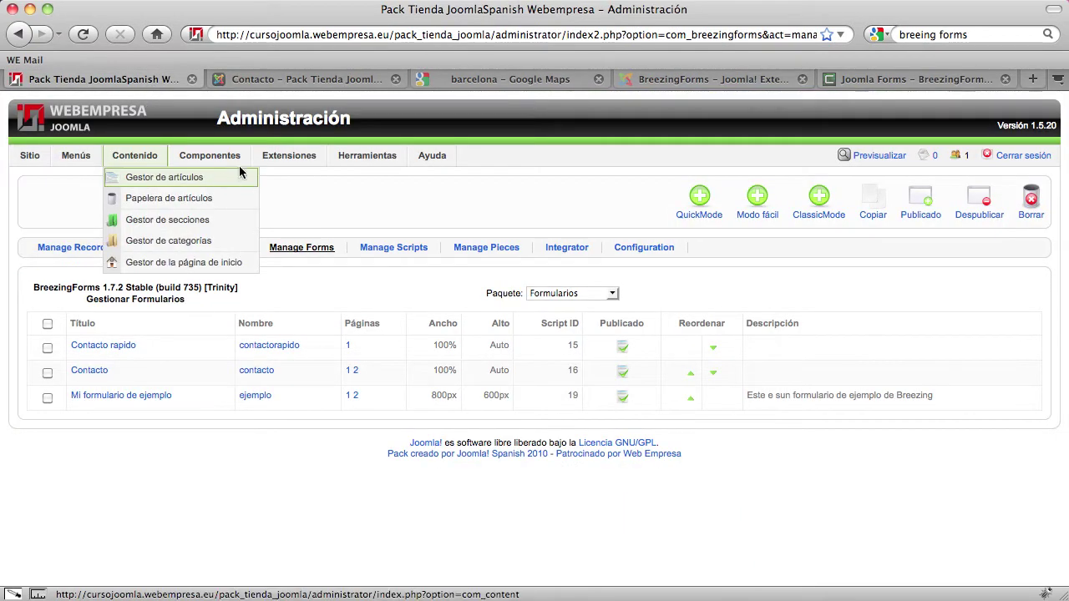
Open BreezingForms' Manage Forms from the Componentes menu
mouse_move(191, 162)
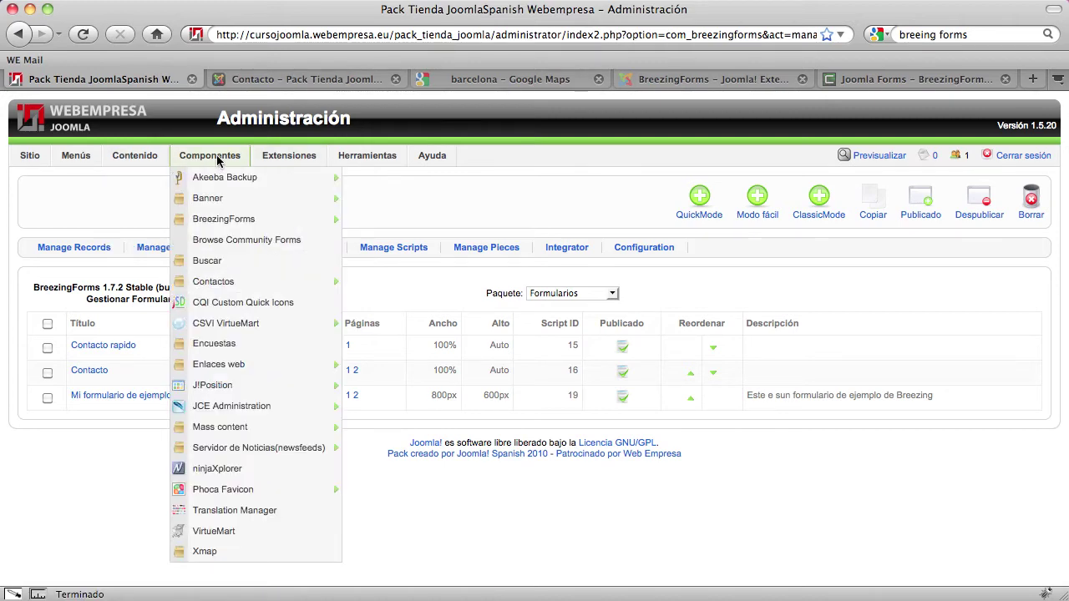
mouse_move(215, 217)
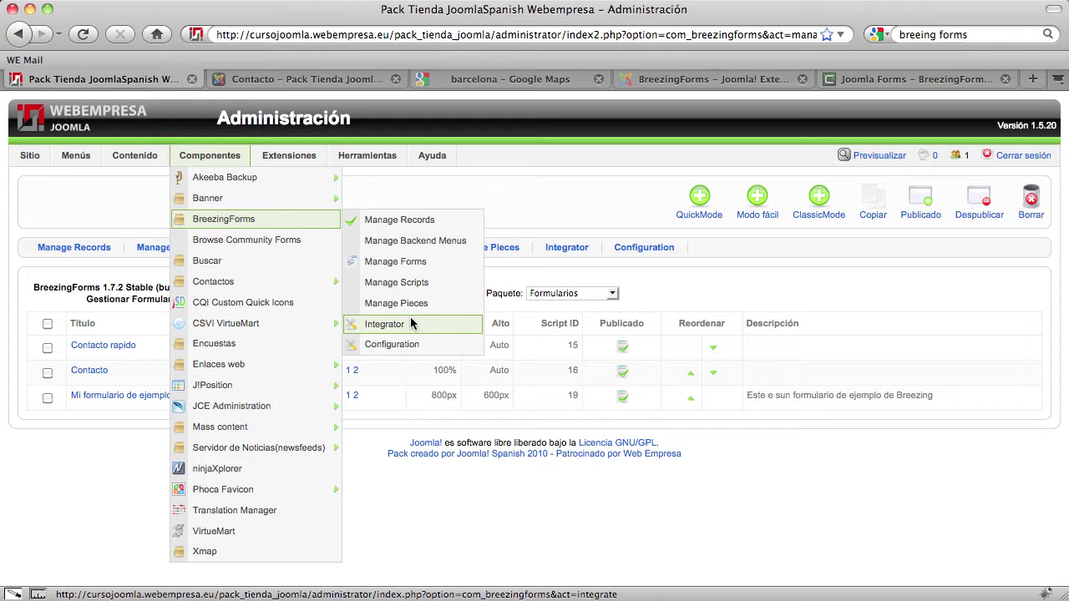
click(418, 261)
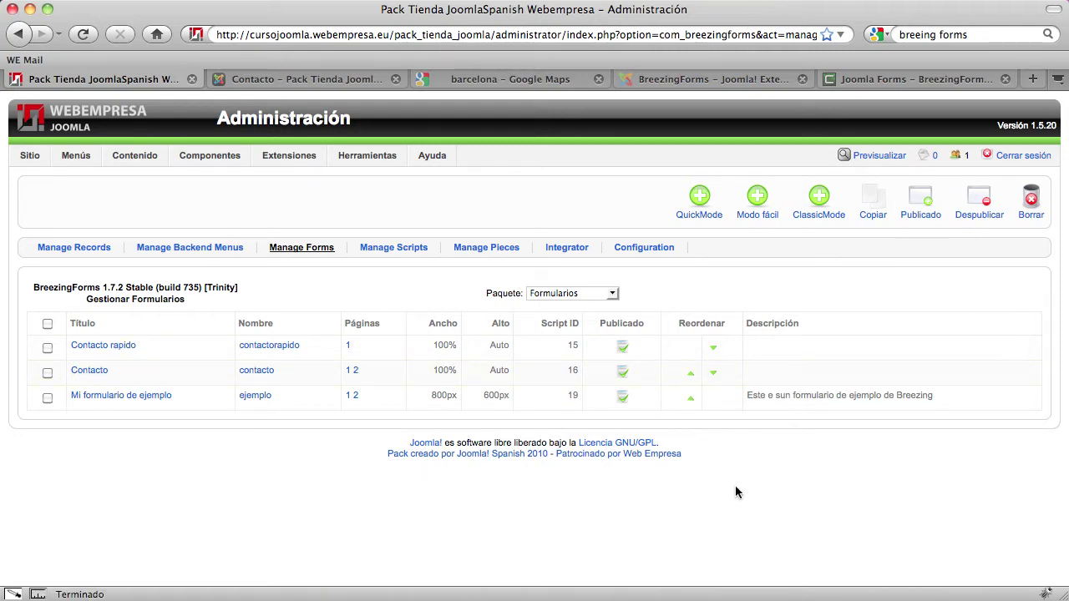
Filter the form list by the Samples package
double_click(503, 293)
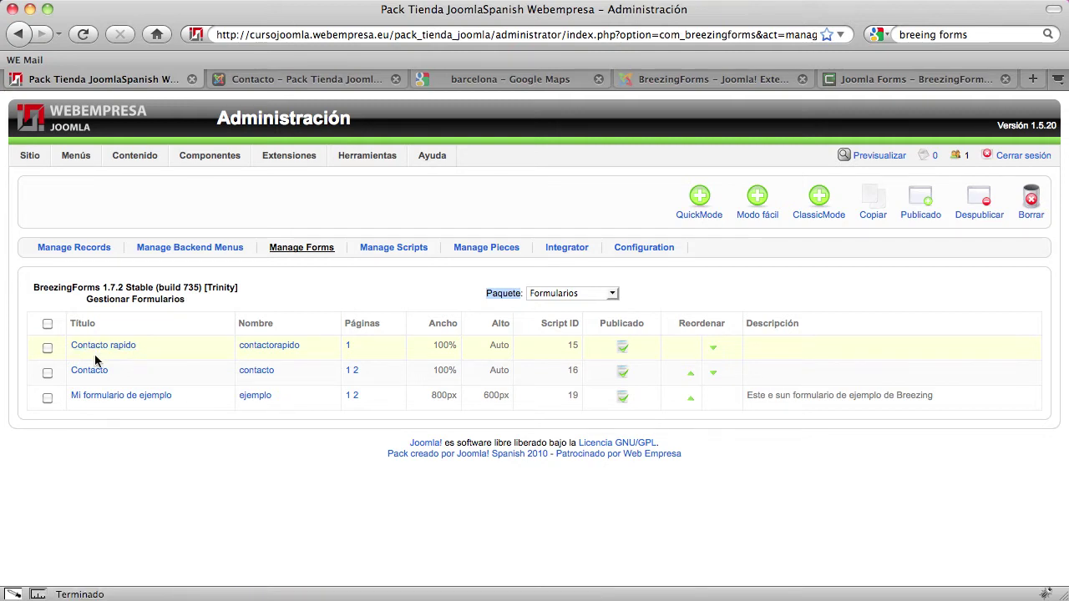
click(292, 81)
click(167, 81)
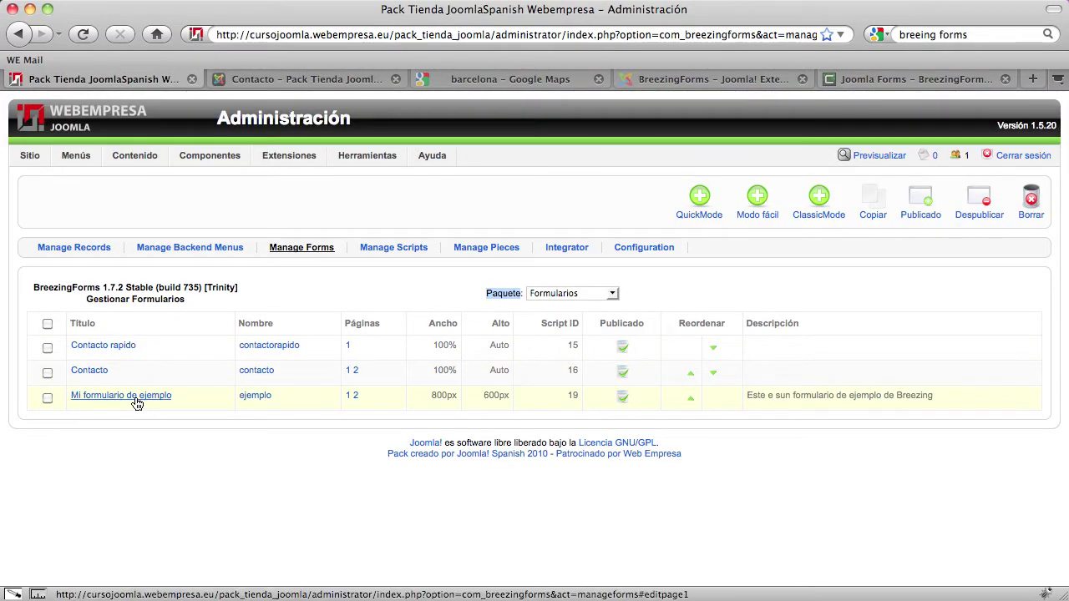
click(456, 271)
click(584, 292)
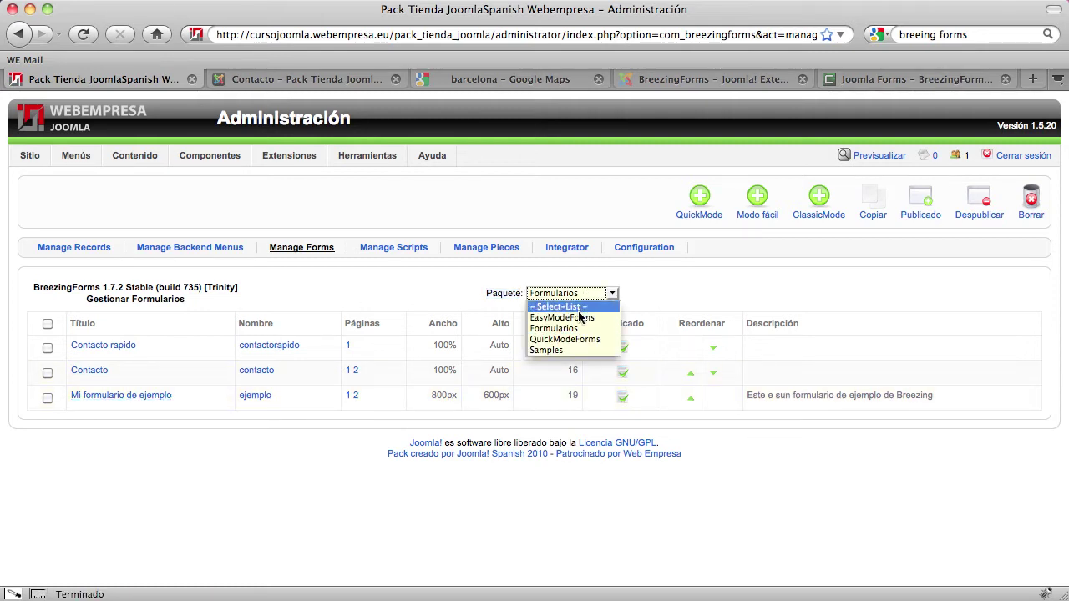
click(557, 350)
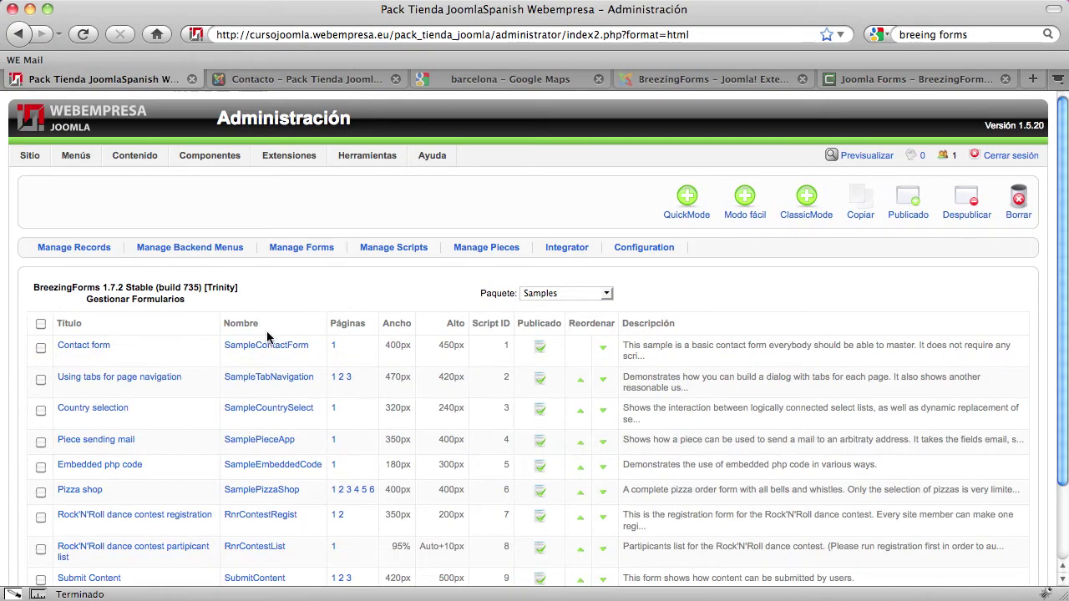
Scroll through the sample forms and switch the Paquete filter back to Formularios
scroll(266, 330, down, 2)
scroll(267, 332, up, 2)
click(557, 298)
click(549, 328)
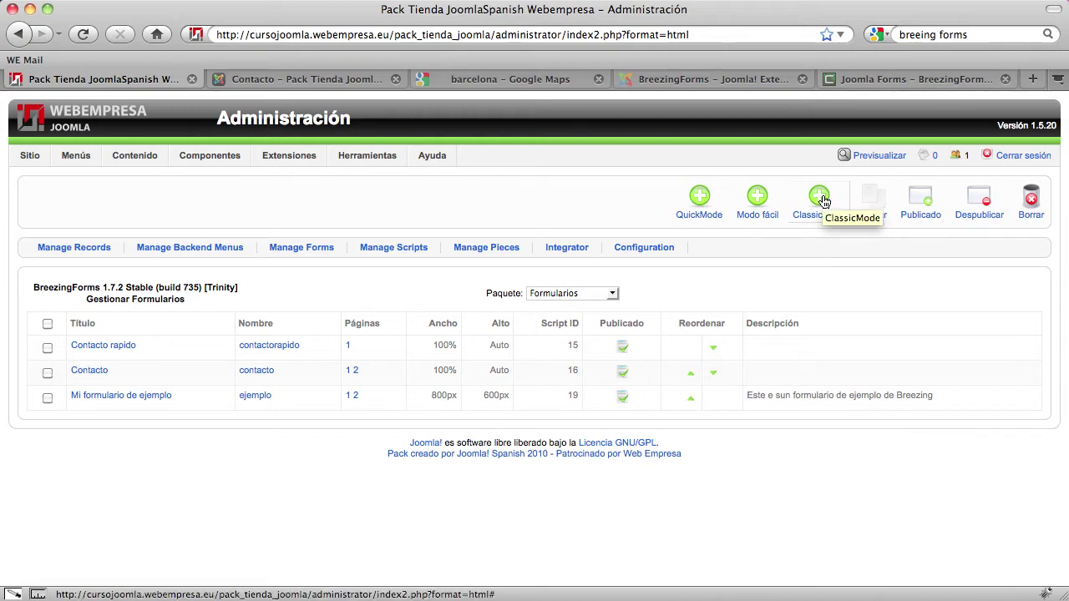
Create a new form in ClassicMode and select its empty Título field
click(820, 202)
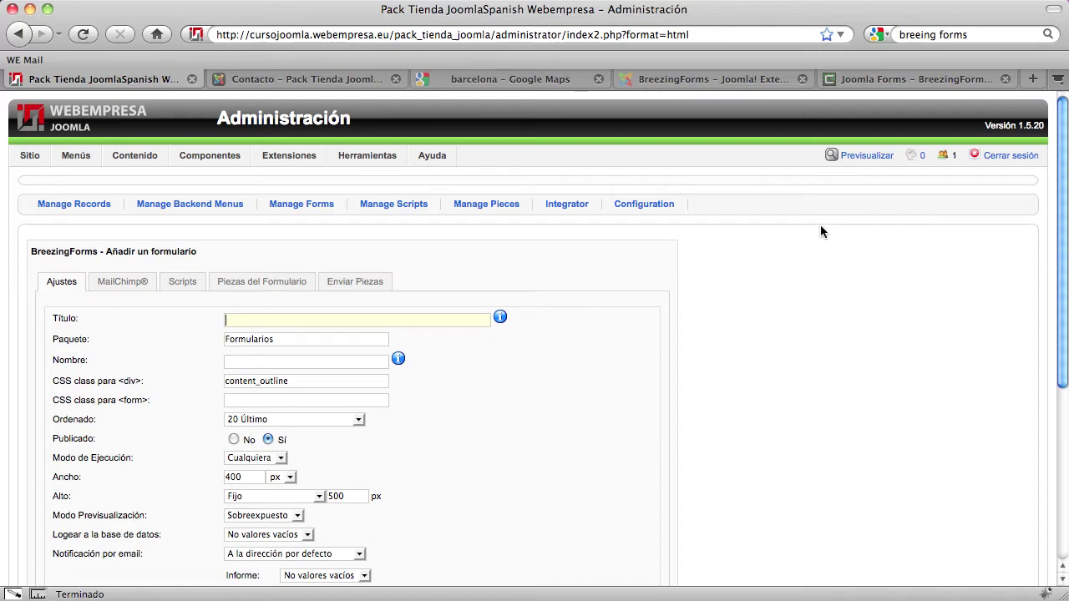
double_click(320, 316)
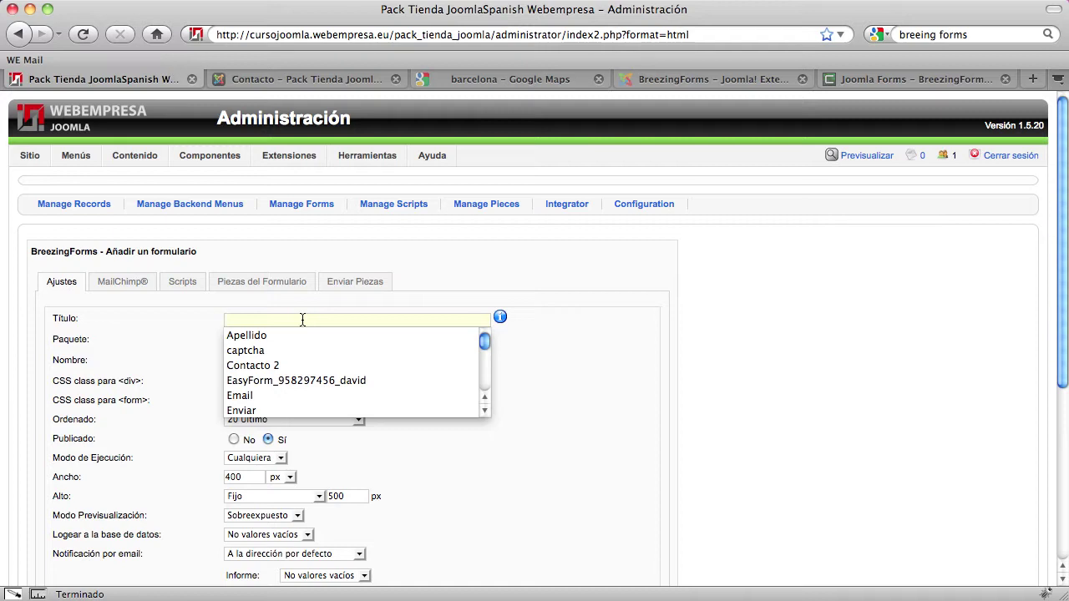
Enter Título 'Formulario de inscripción' and Nombre 'formulario_inscripion'
text(For)
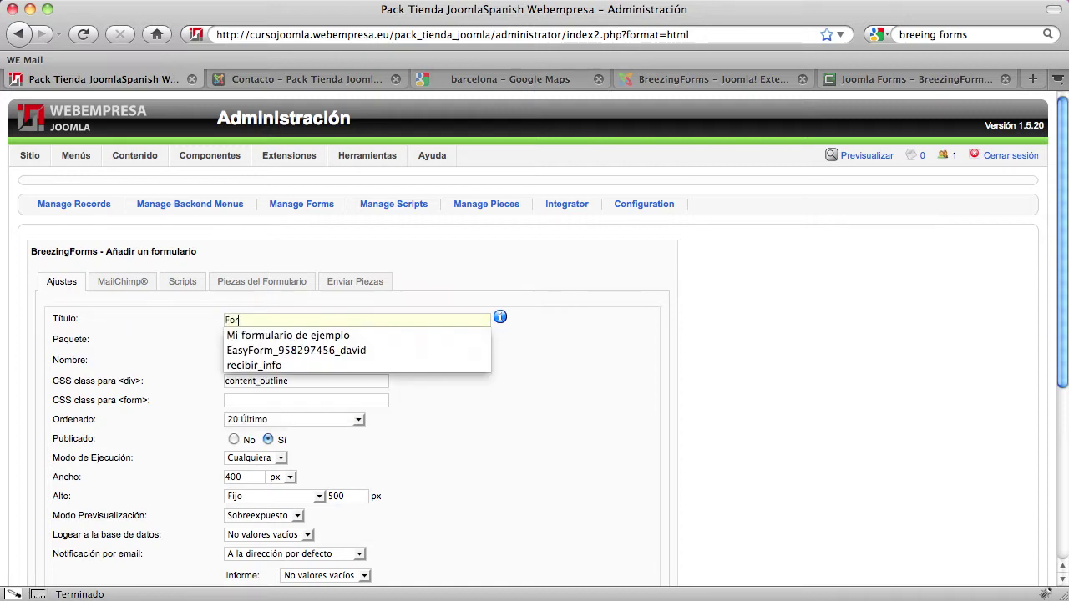
text(mulario)
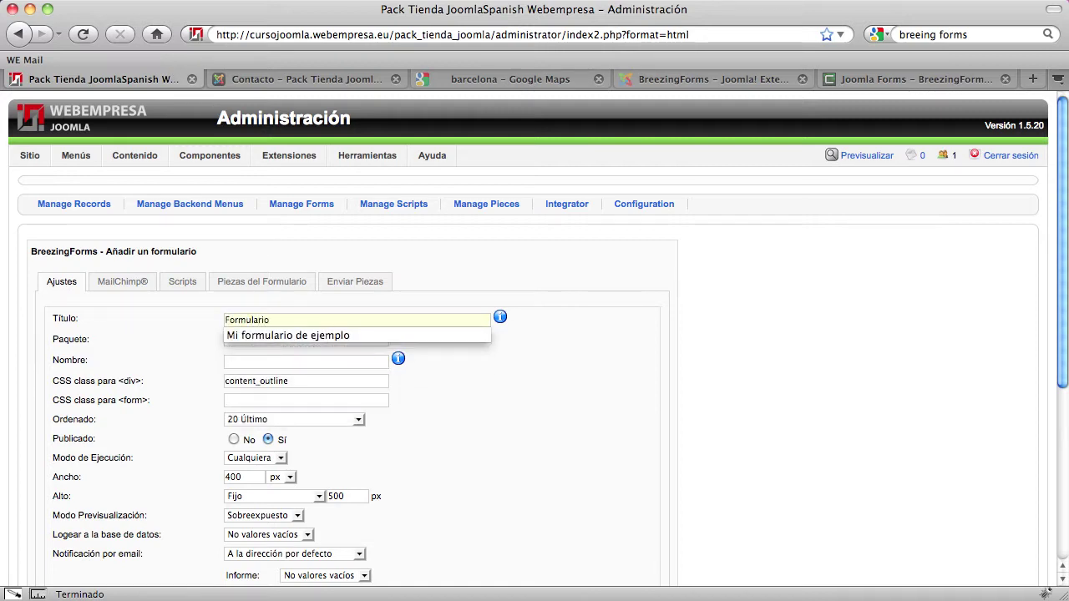
text( de ins)
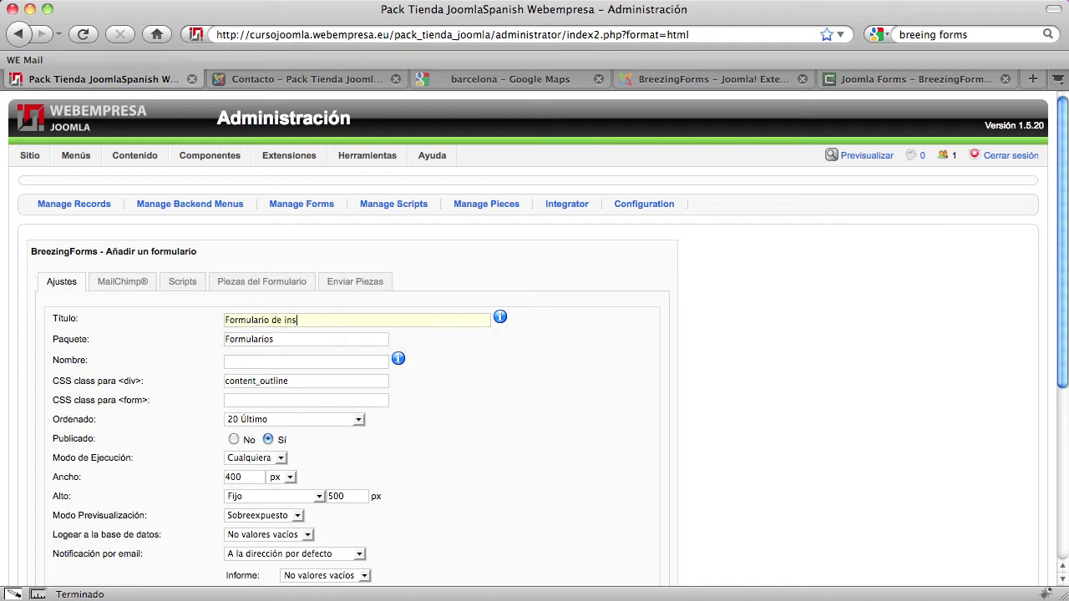
text(cripción)
click(264, 362)
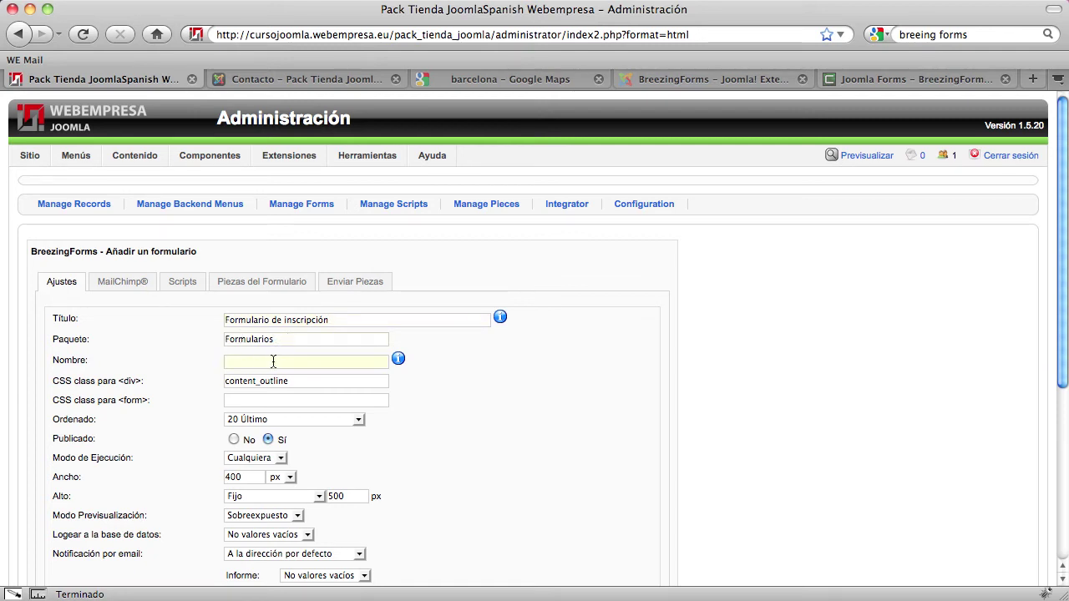
text(formula)
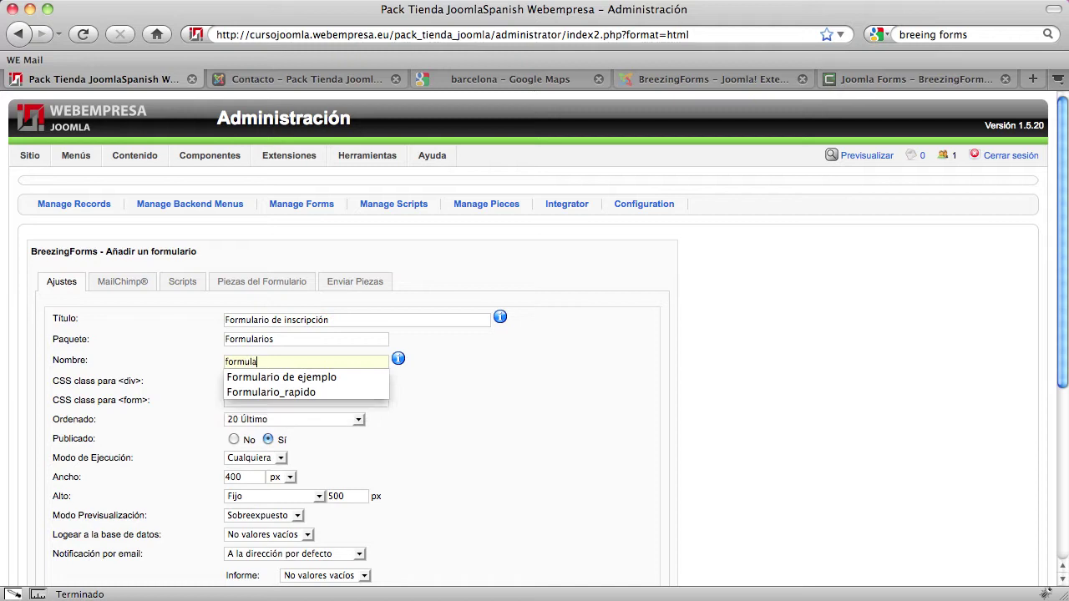
text(rio_in)
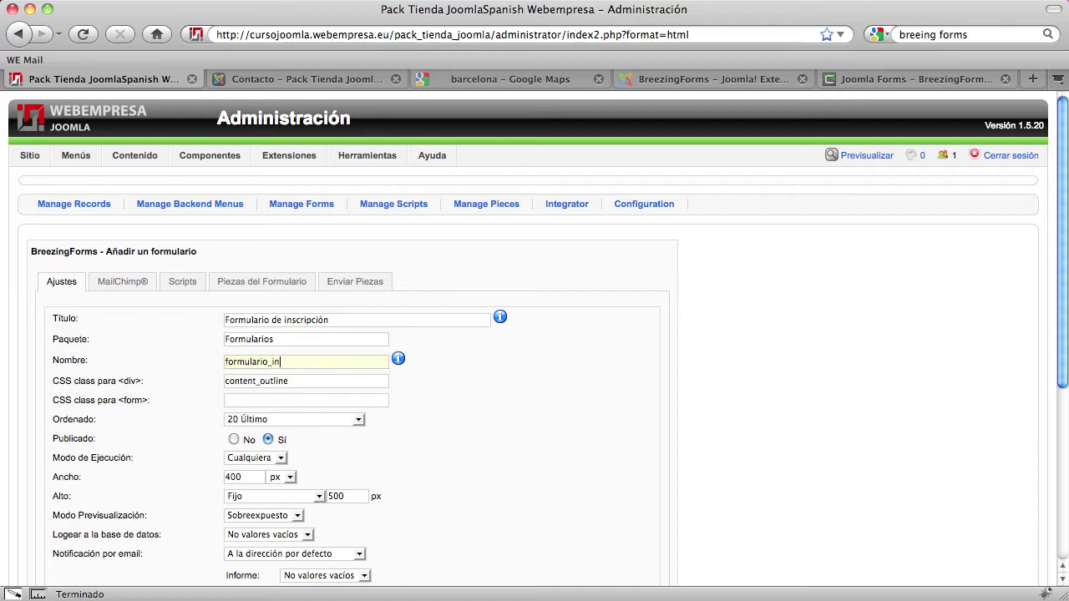
text(scripion)
scroll(98, 392, down, 1)
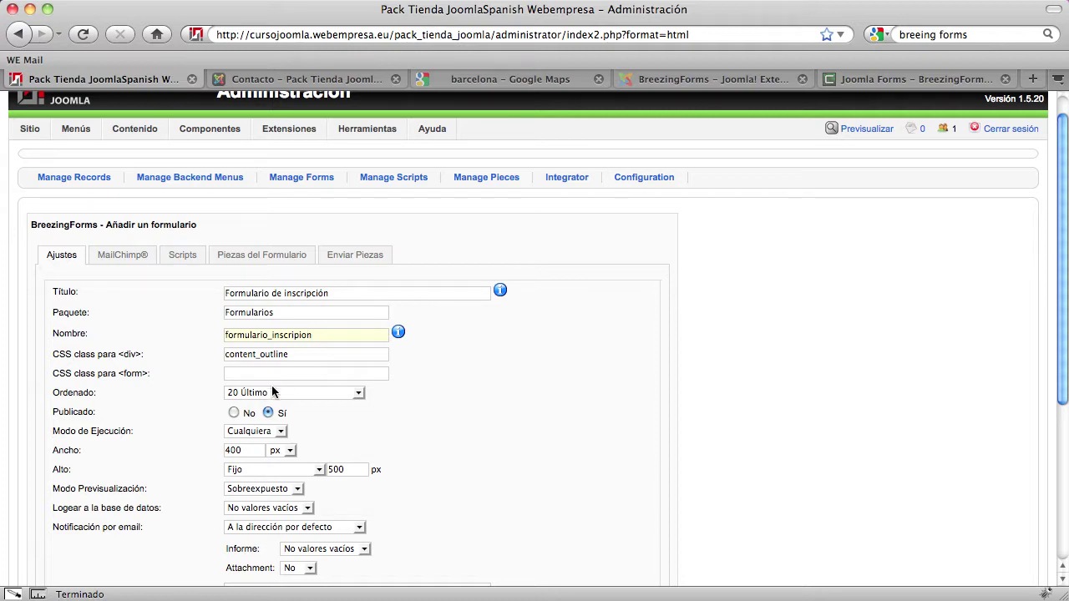
Keep execution mode Cualquiera and set the form width to 400
scroll(268, 378, down, 2)
scroll(264, 381, down, 2)
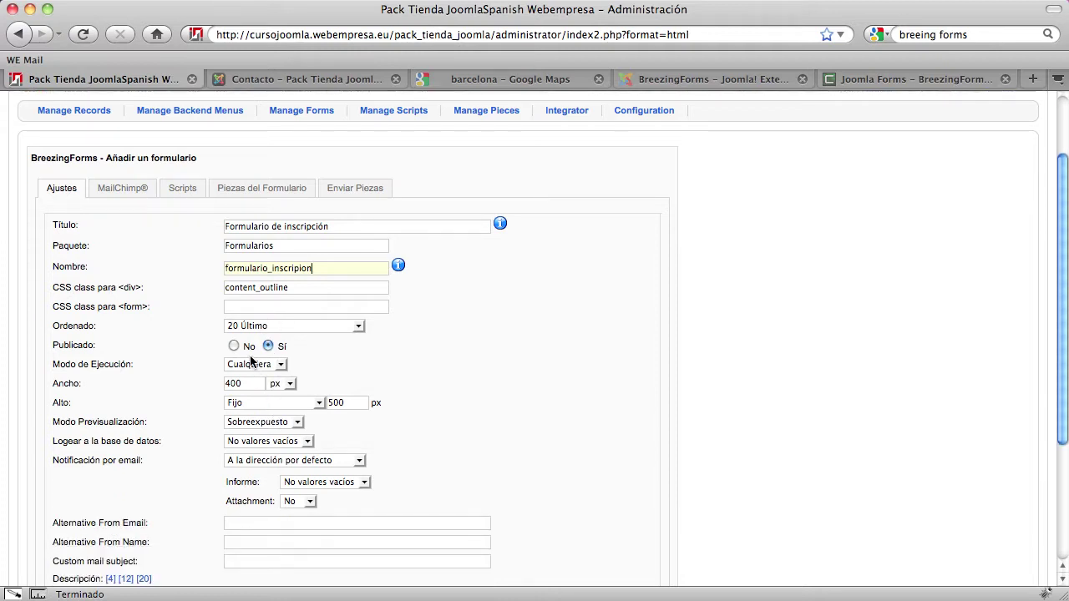
scroll(255, 368, down, 2)
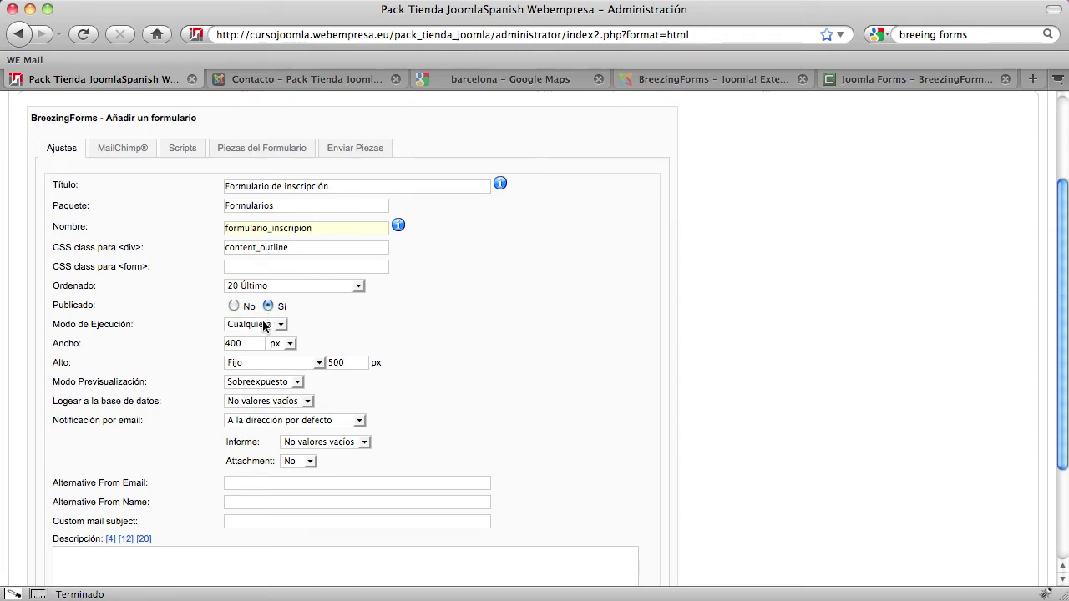
click(264, 326)
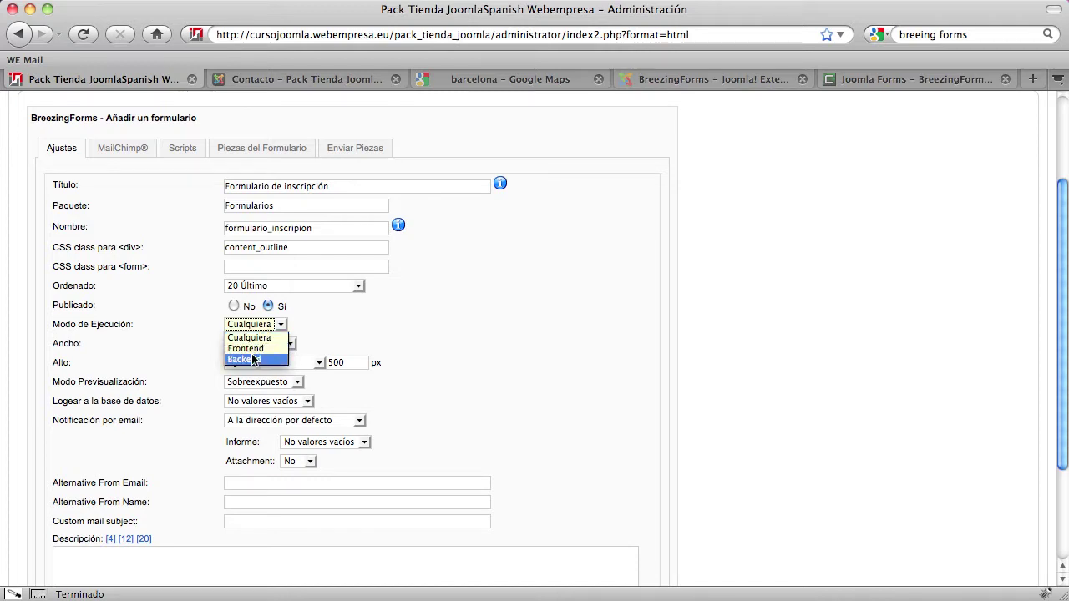
click(253, 339)
double_click(252, 343)
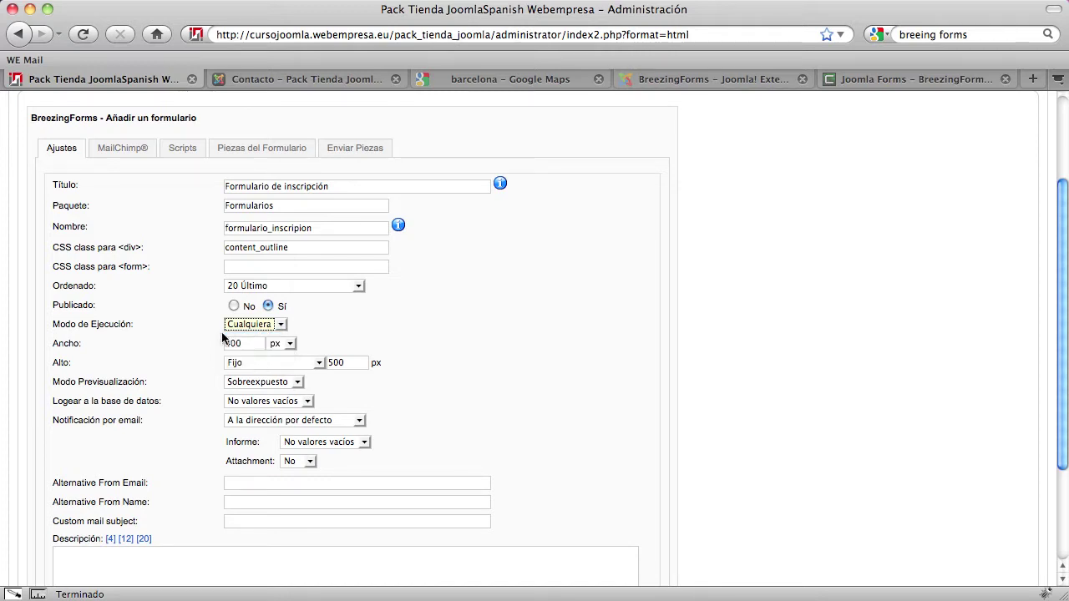
text(400)
Keep the height mode at Fijo and database logging at No valores vacíos
scroll(150, 355, down, 1)
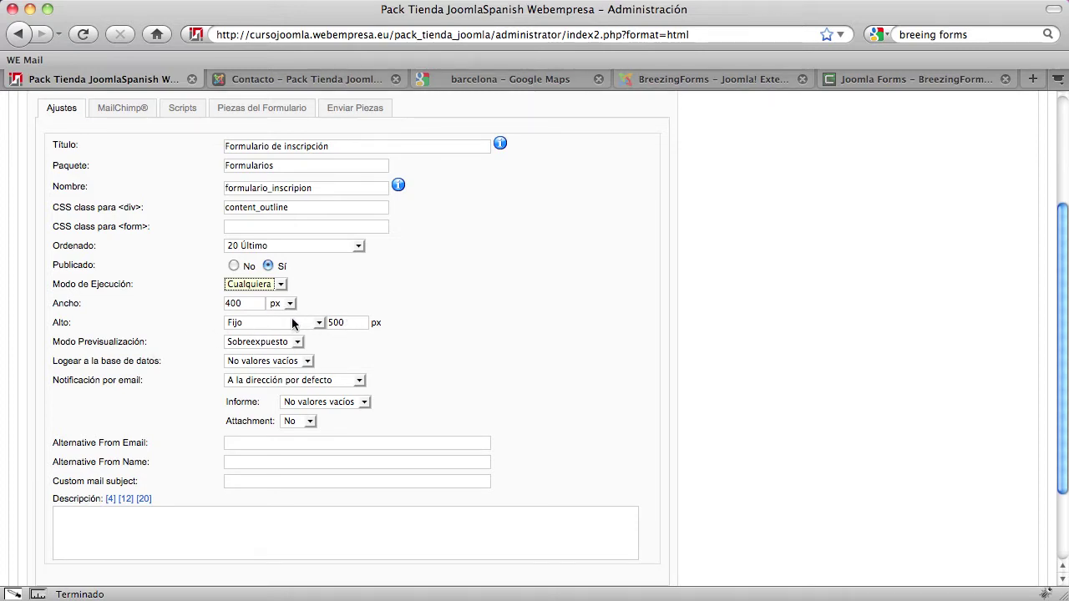
click(294, 323)
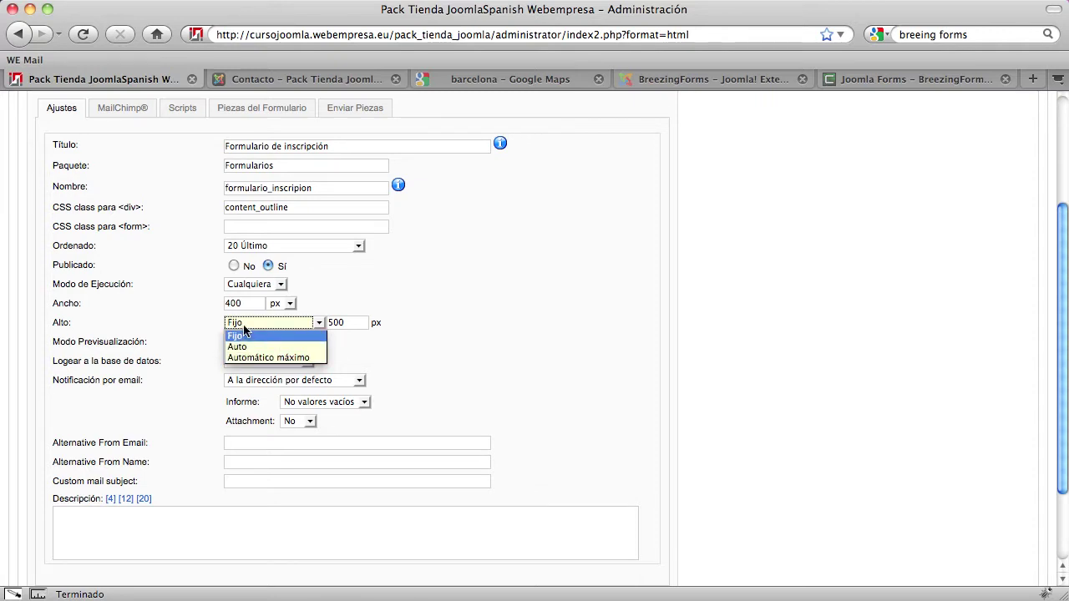
click(242, 333)
scroll(164, 384, down, 1)
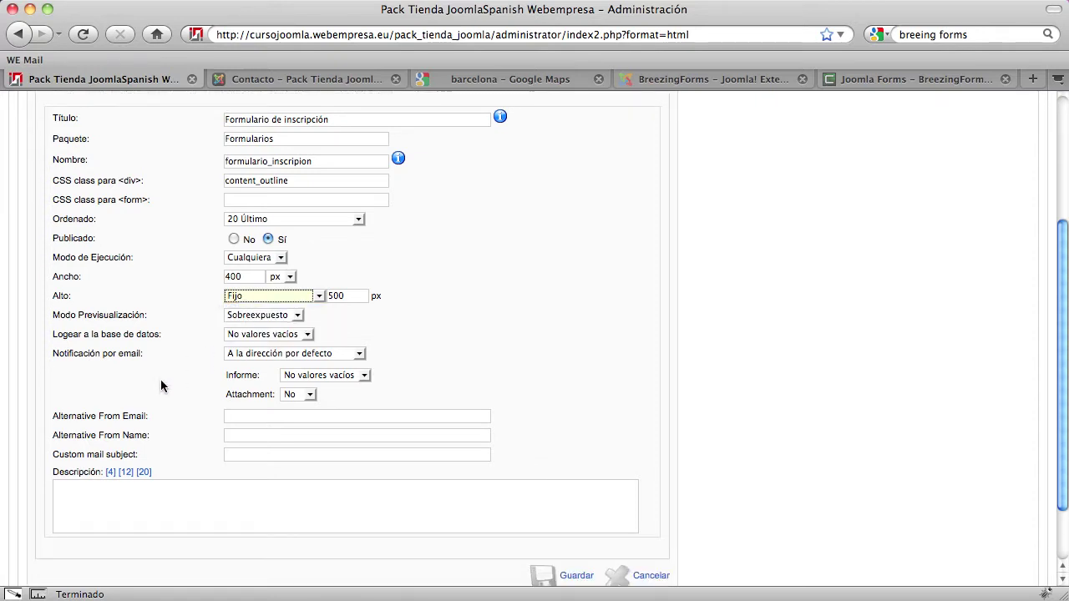
click(251, 334)
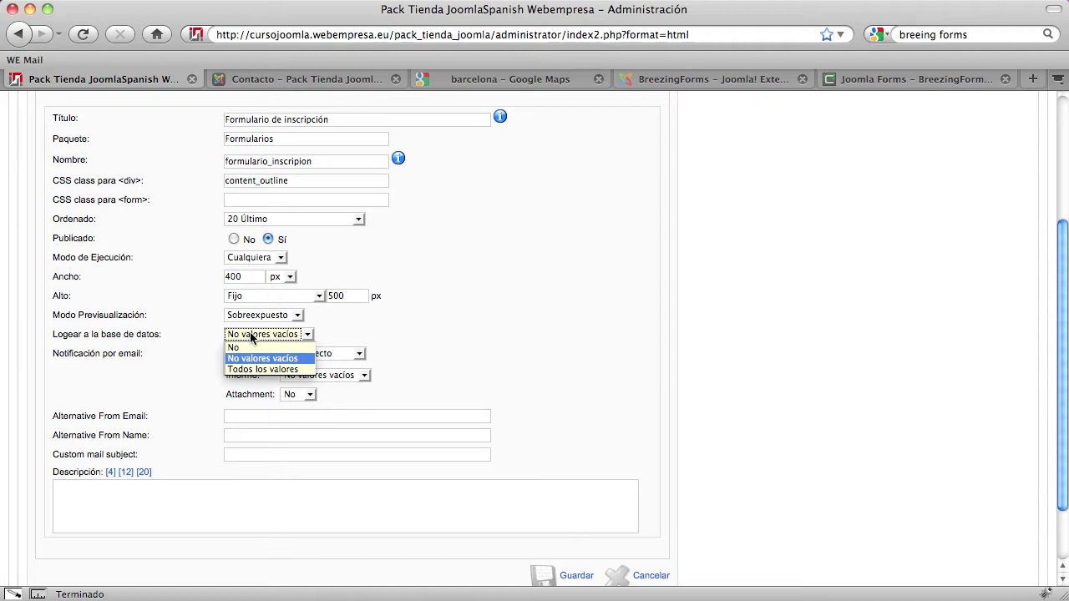
click(251, 335)
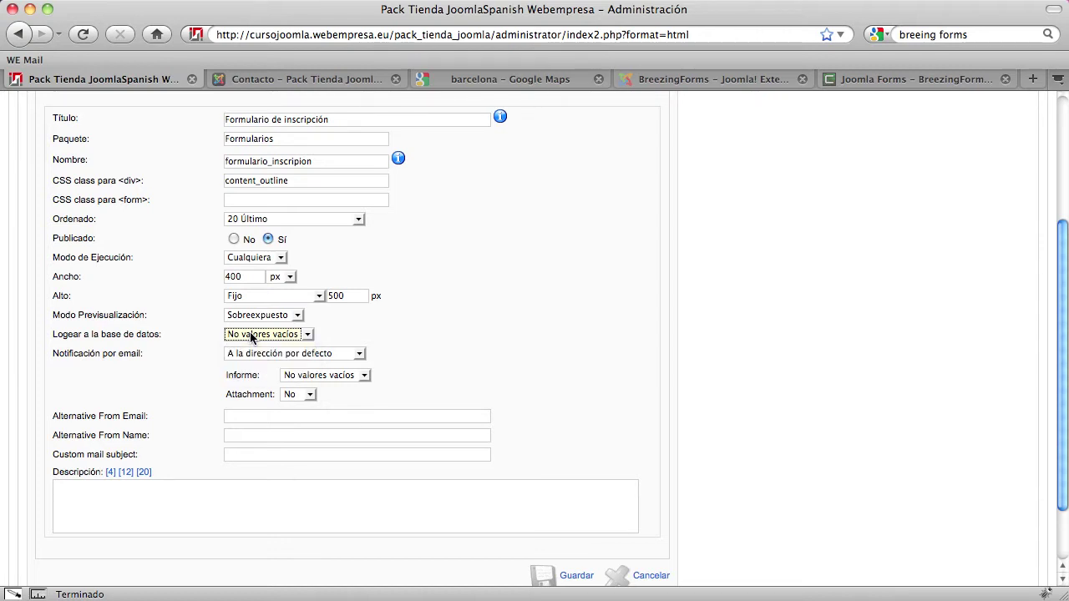
click(255, 336)
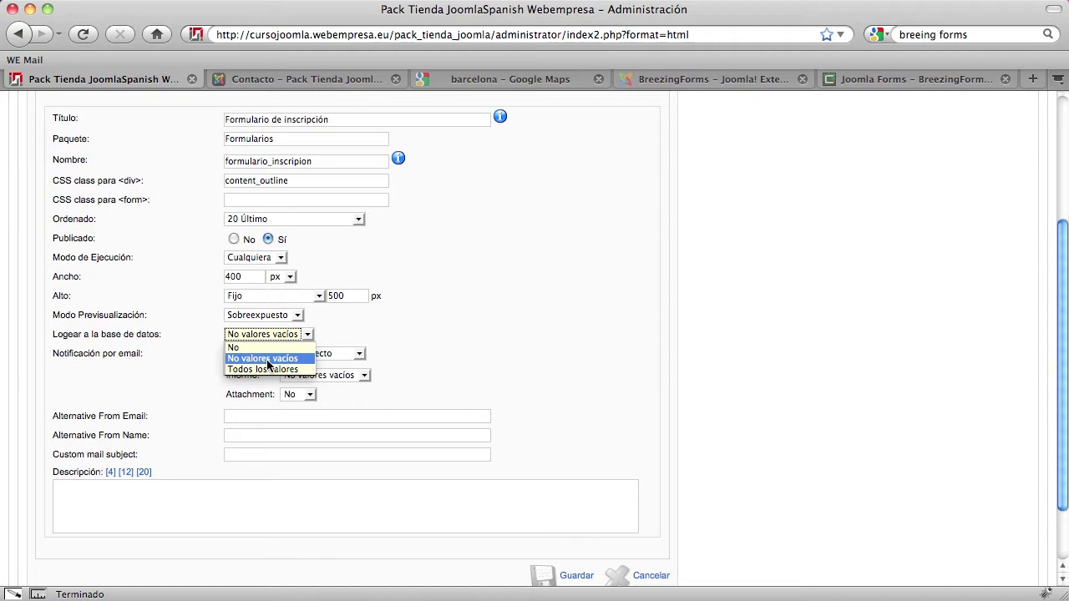
click(265, 360)
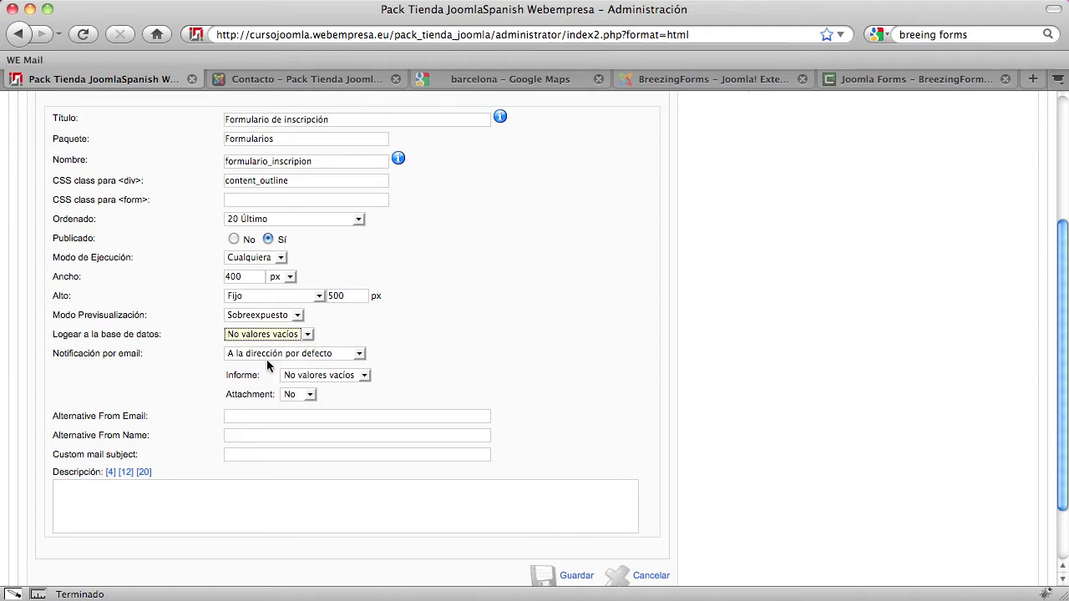
scroll(127, 384, down, 1)
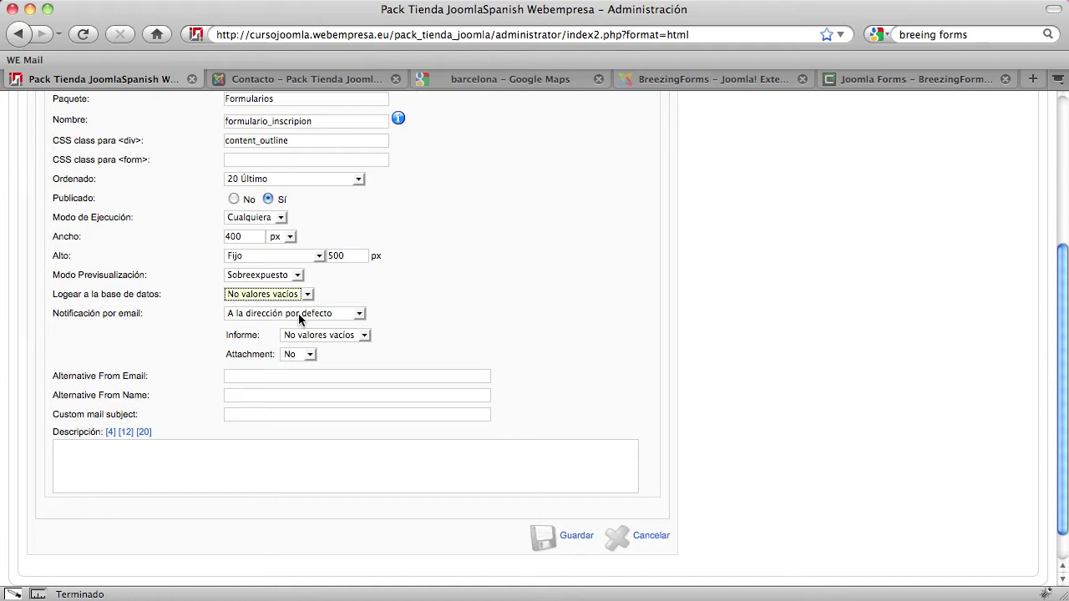
click(298, 313)
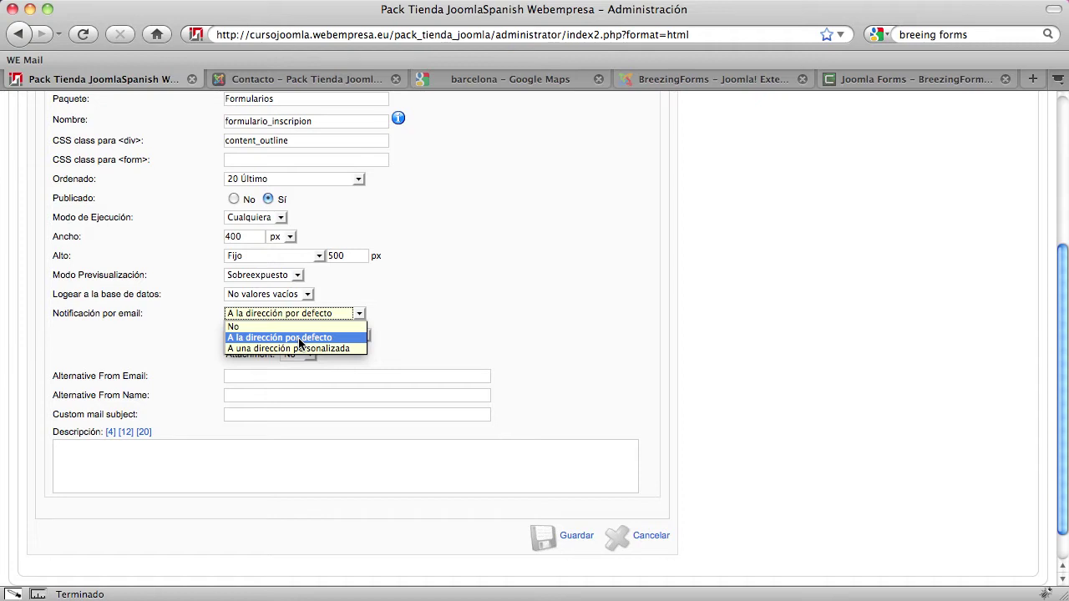
Choose 'A una dirección personalizada' for notifications and enter the recipient's e-mail address
click(265, 349)
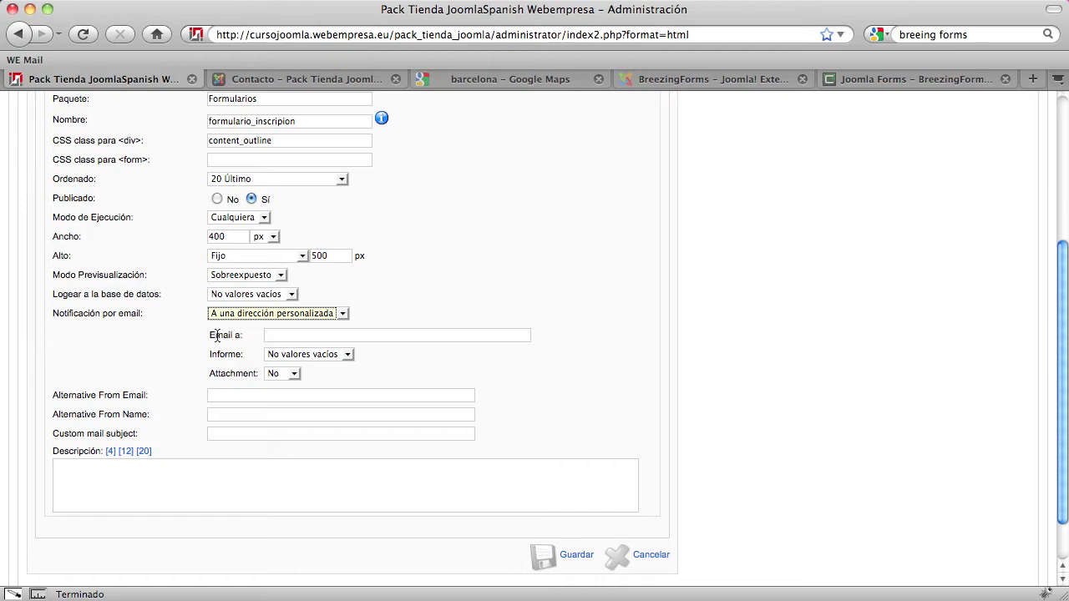
click(279, 335)
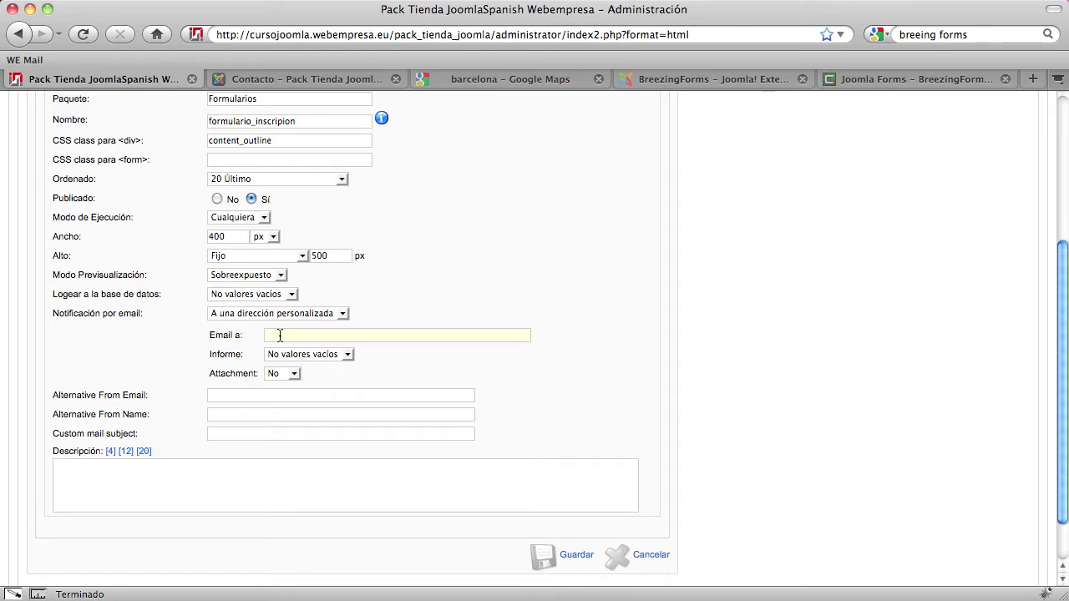
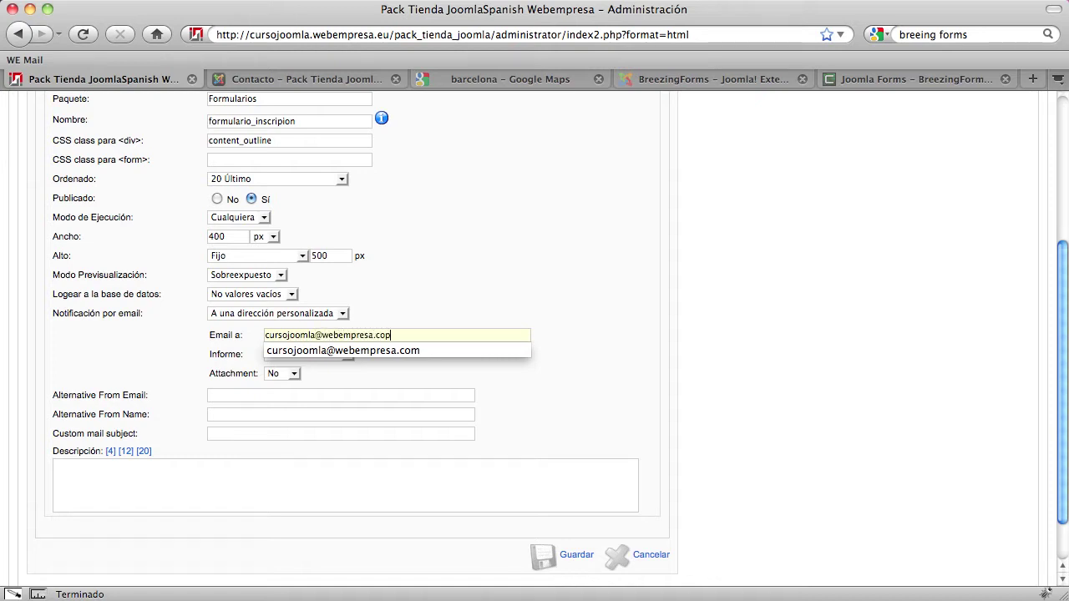
text(m)
click(724, 325)
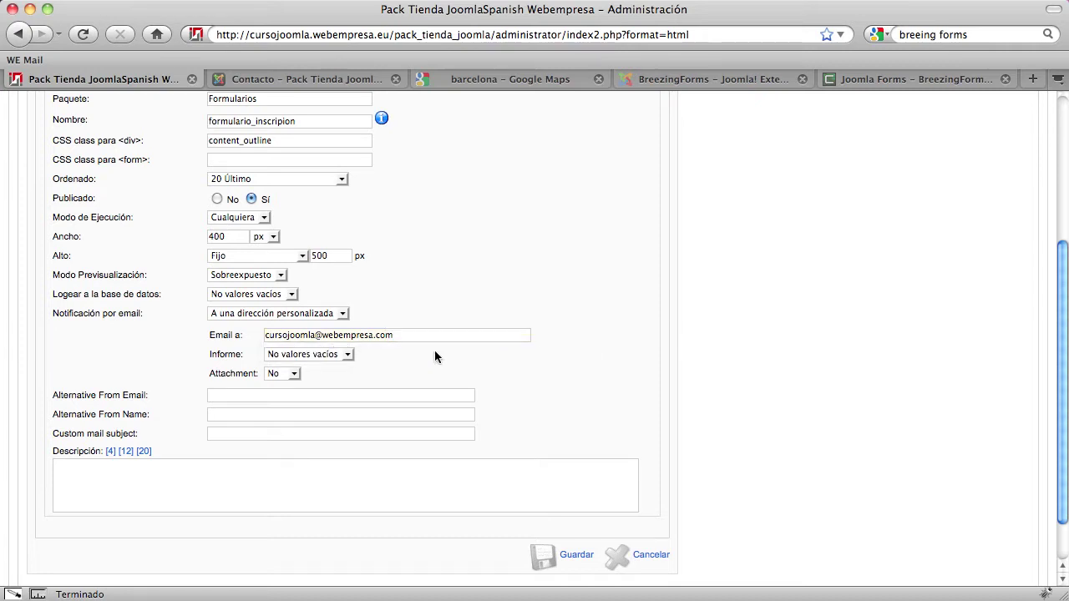
Set the notification Informe to Todos los valores and keep Attachment at No
click(330, 355)
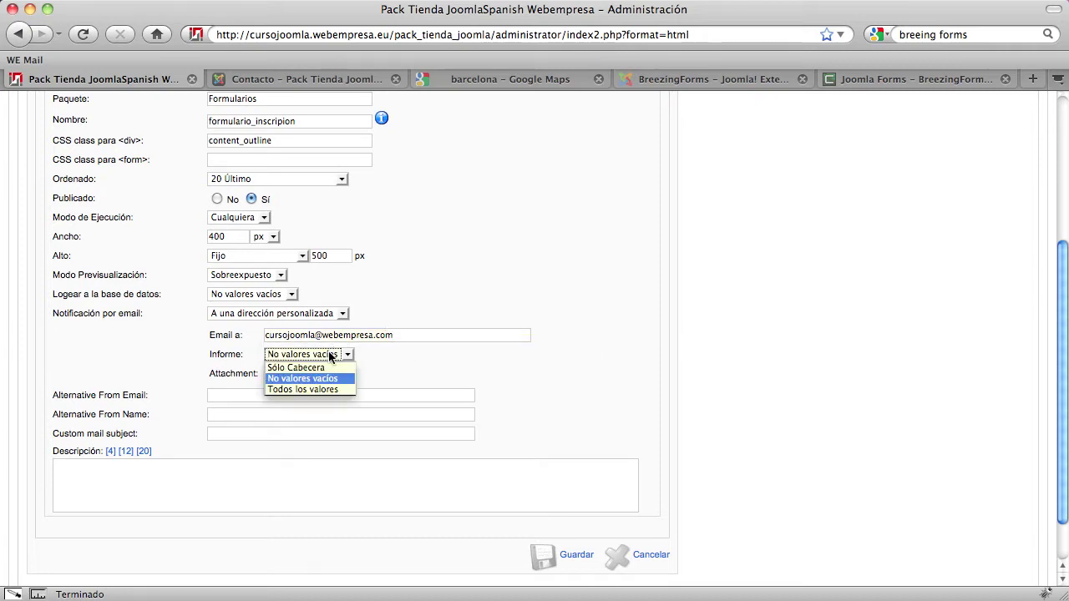
click(319, 387)
click(317, 360)
click(317, 387)
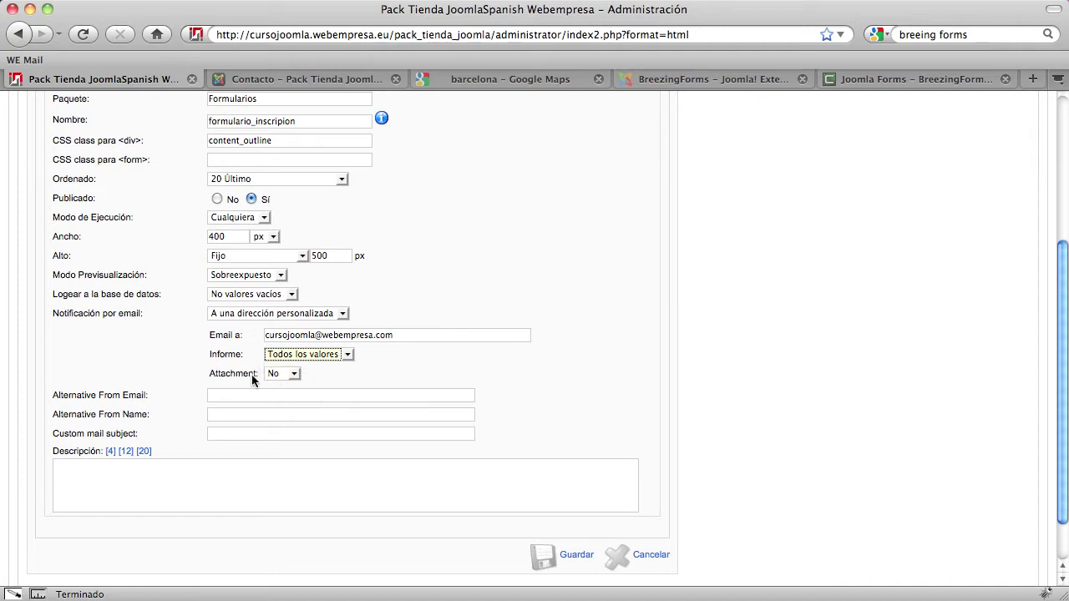
click(277, 375)
click(275, 375)
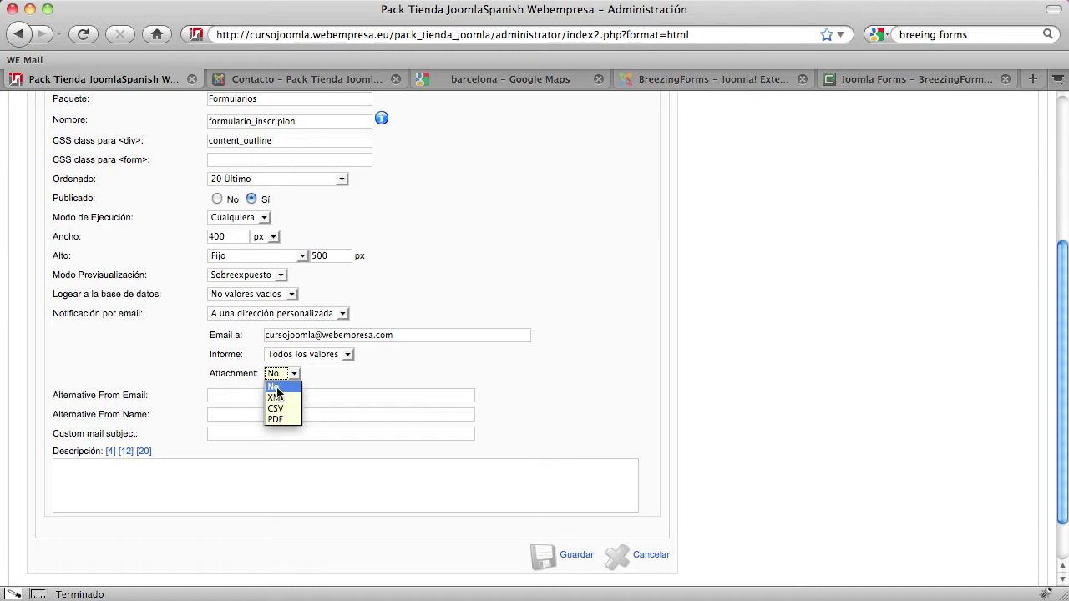
click(276, 387)
scroll(577, 407, down, 3)
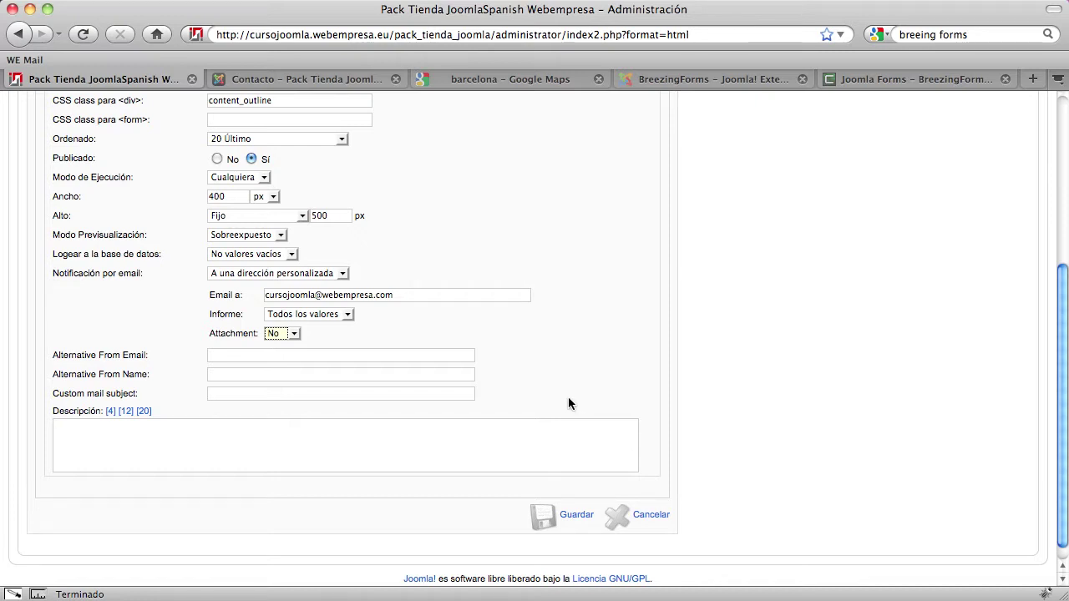
Enter 'Enviado formulario desde la web' in the Custom mail subject field
scroll(568, 404, down, 1)
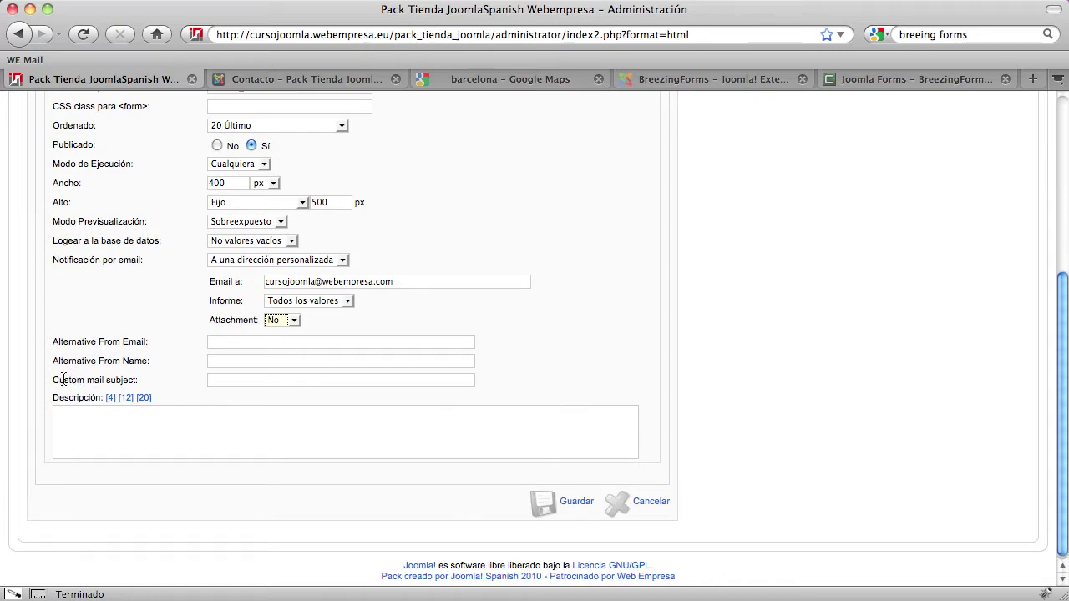
drag(53, 381, 136, 379)
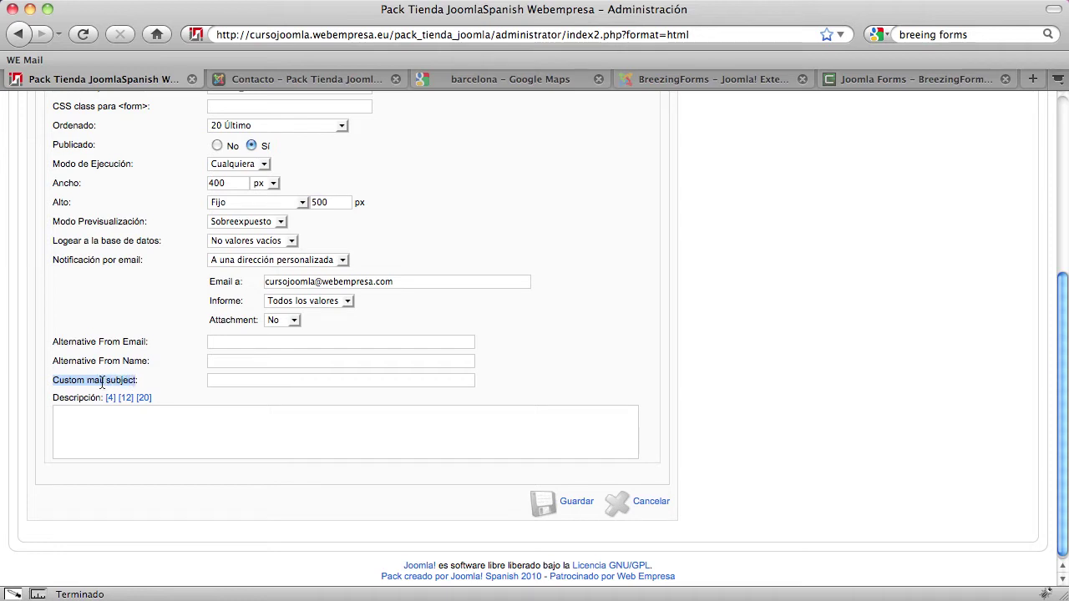
click(102, 382)
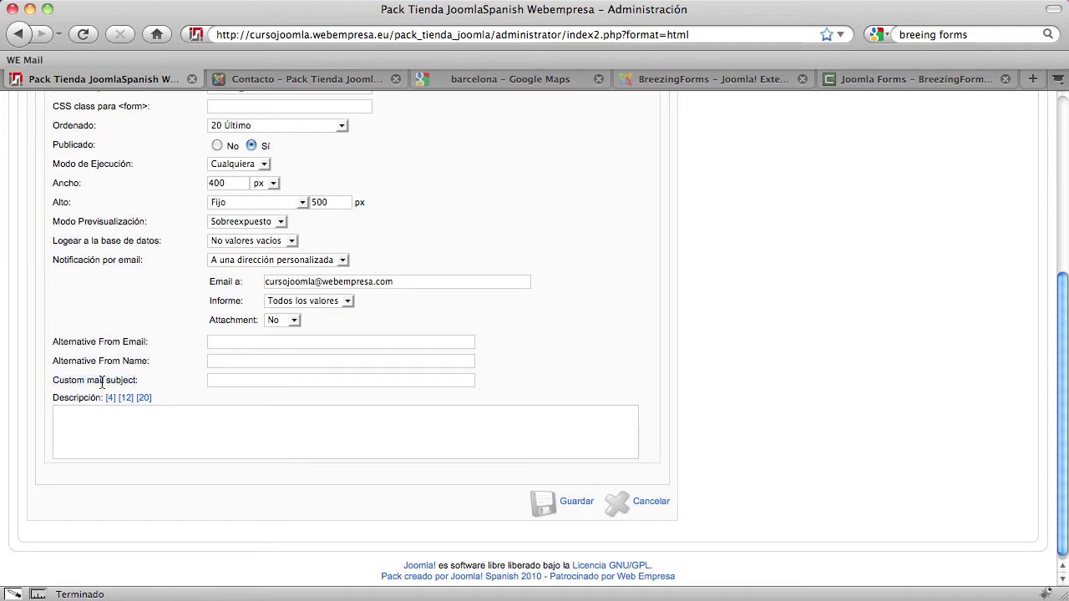
click(221, 380)
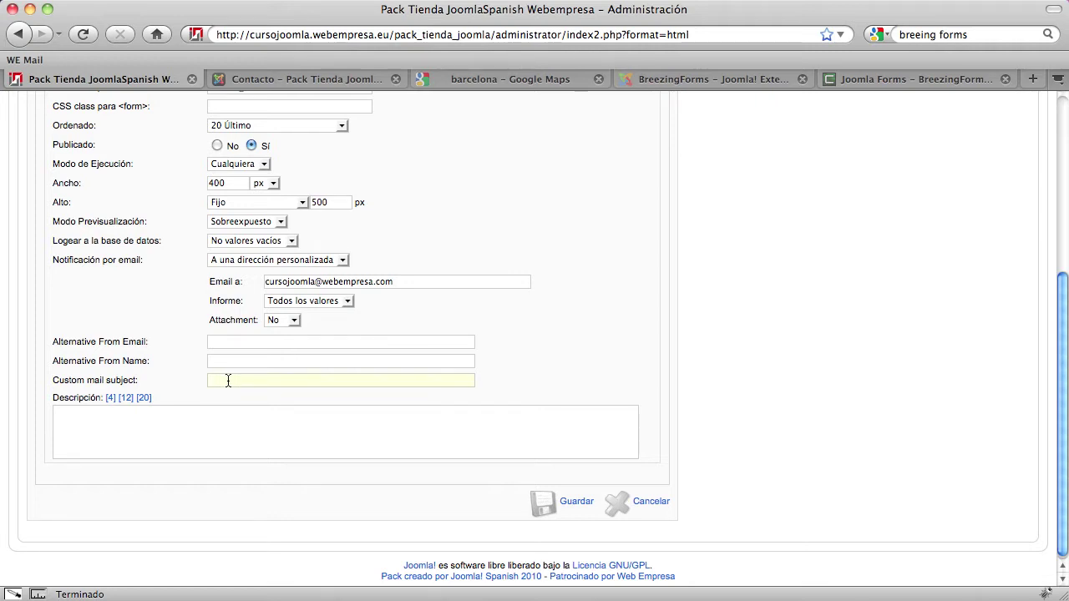
text(Enviado formulario desde la web)
drag(350, 381, 183, 376)
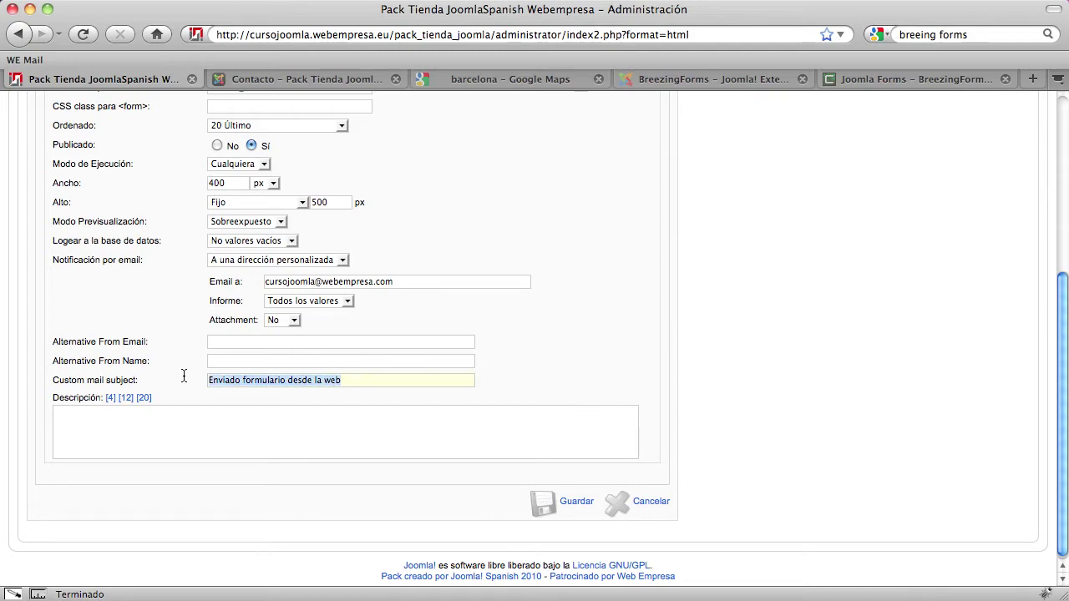
scroll(403, 384, up, 3)
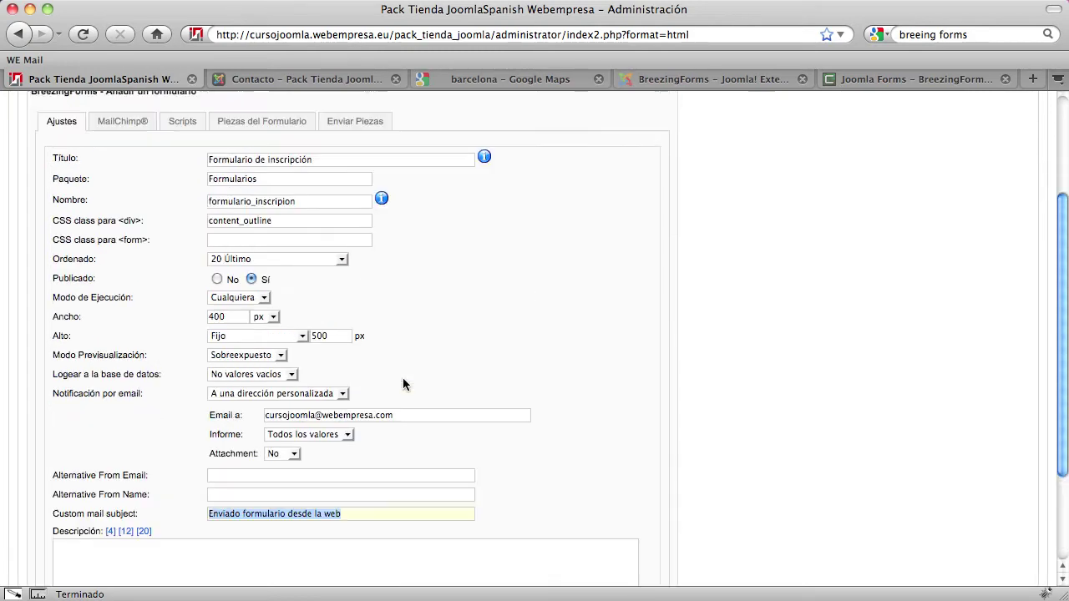
Review the MailChimp, Scripts, Piezas del Formulario and Enviar Piezas tabs at their defaults, then return to Ajustes
scroll(402, 384, up, 3)
scroll(402, 385, down, 3)
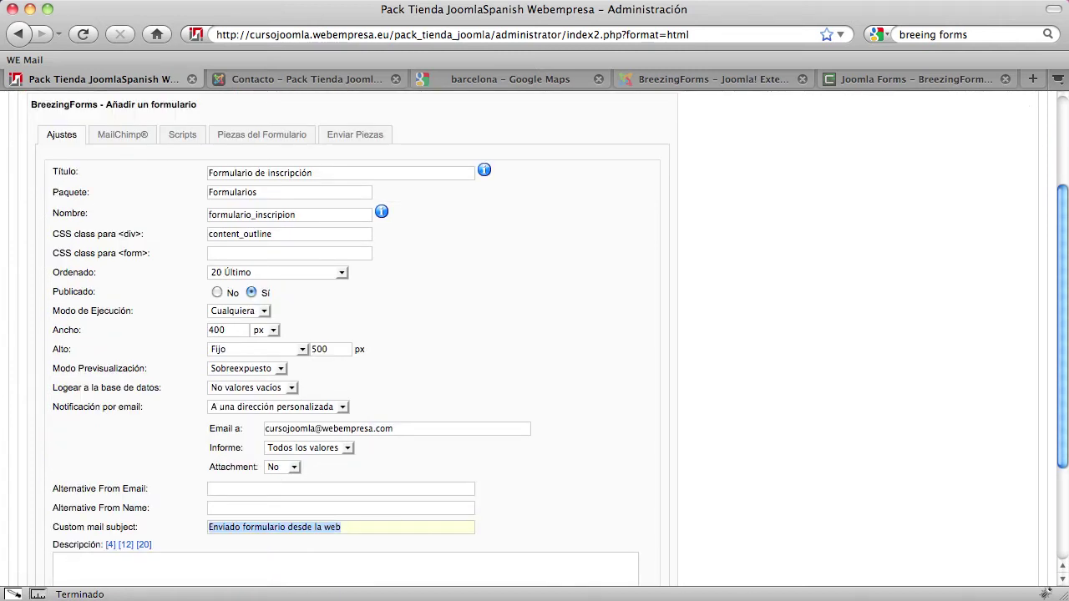
click(703, 281)
scroll(704, 282, up, 1)
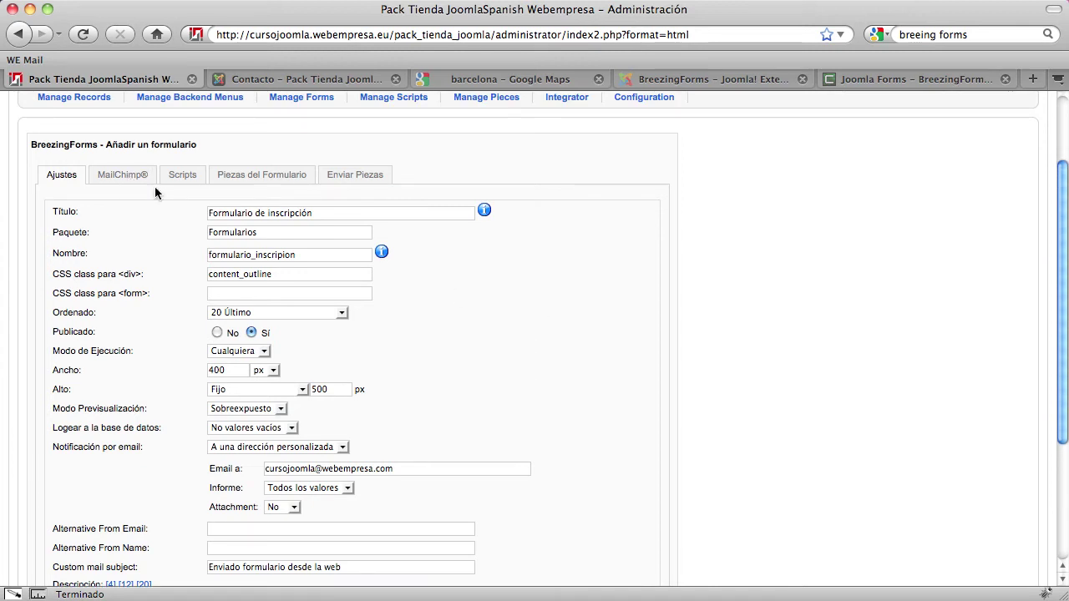
click(136, 181)
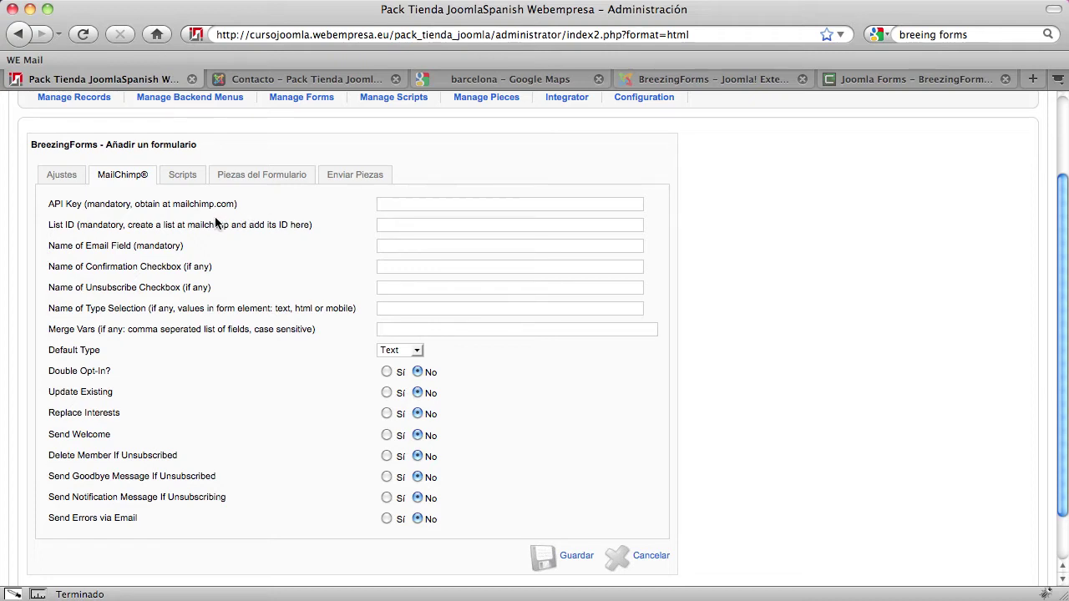
click(182, 188)
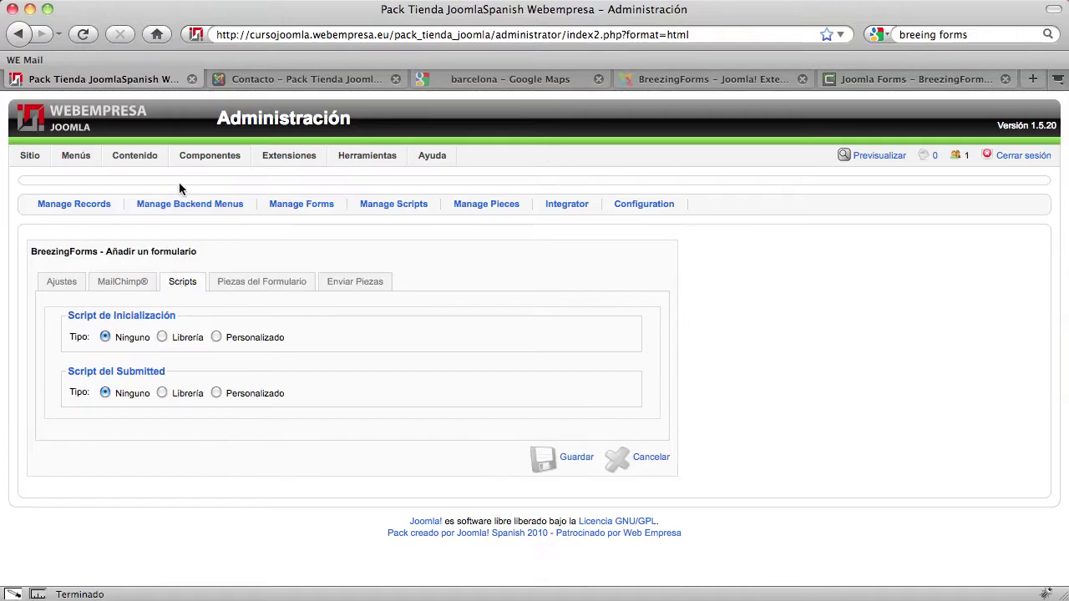
click(247, 284)
click(353, 284)
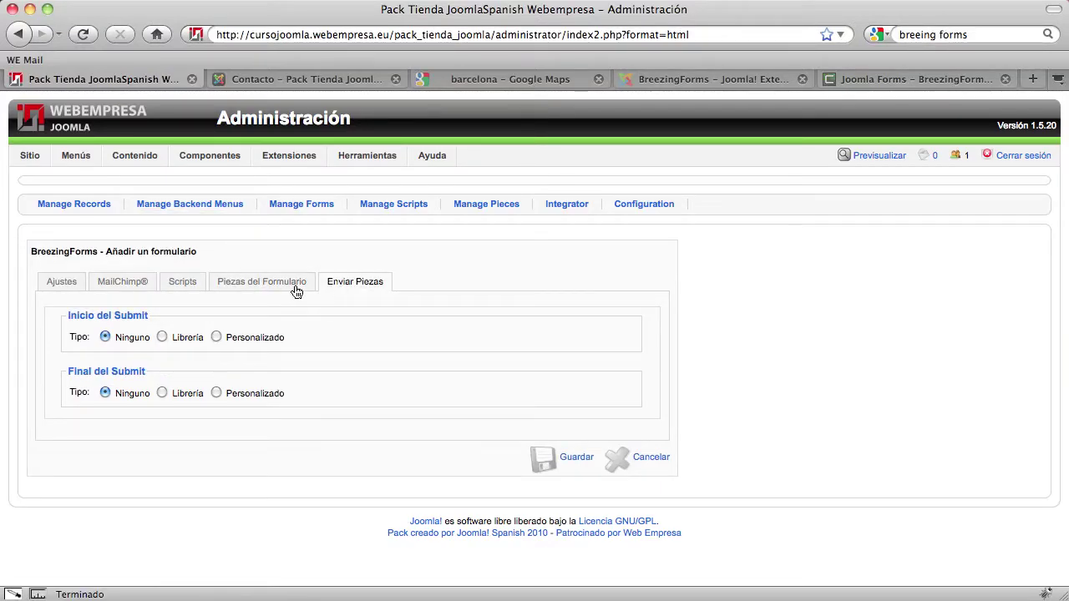
click(70, 285)
scroll(511, 351, down, 5)
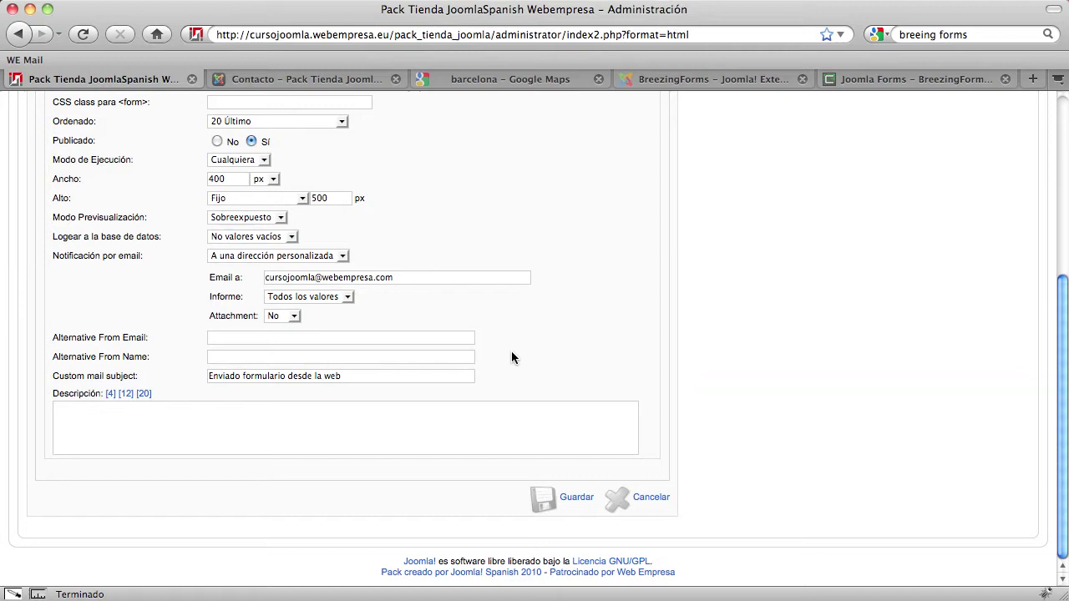
Save the form settings and open Formulario de inscripción's empty Página 1 in the page designer
click(563, 502)
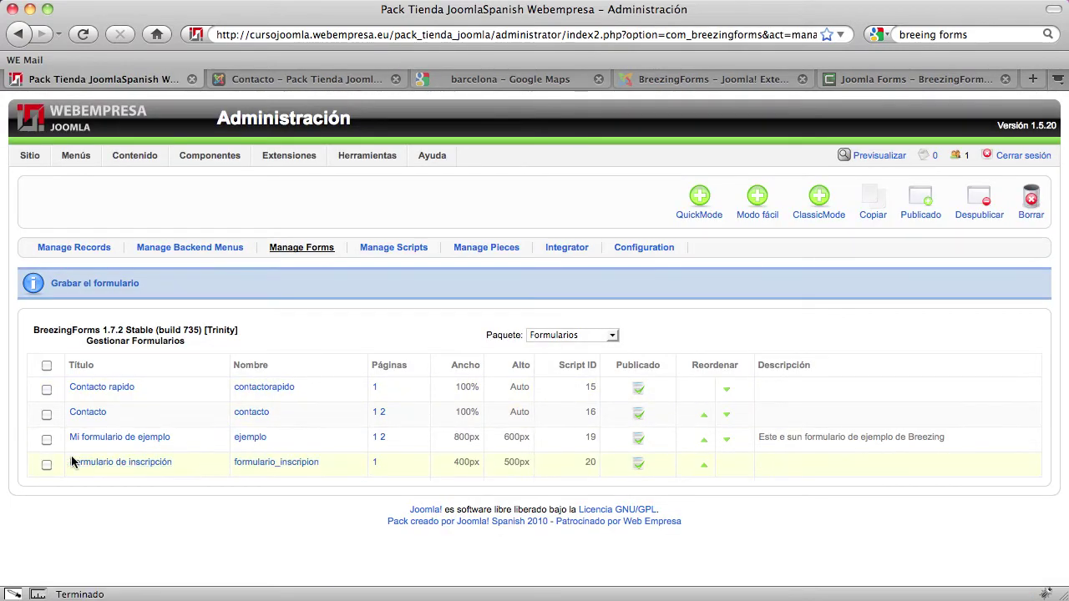
click(130, 466)
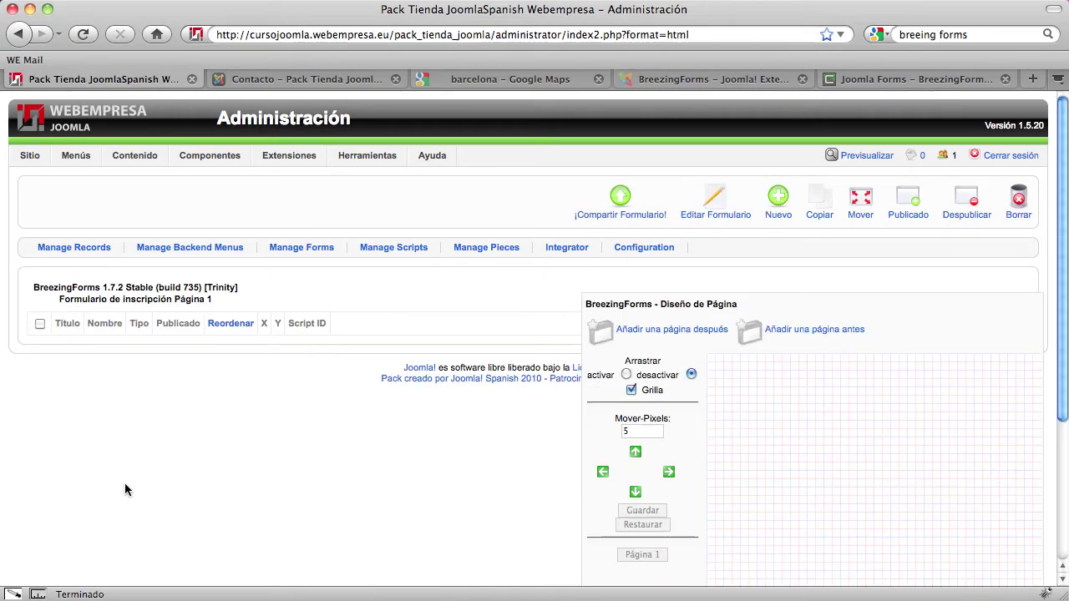
scroll(142, 472, down, 5)
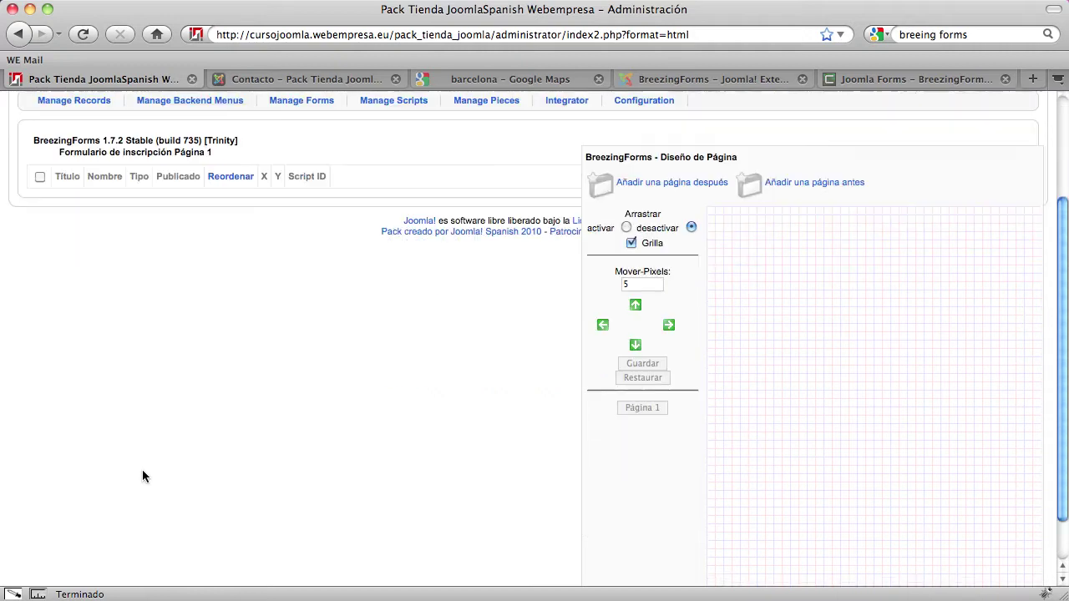
scroll(142, 470, up, 3)
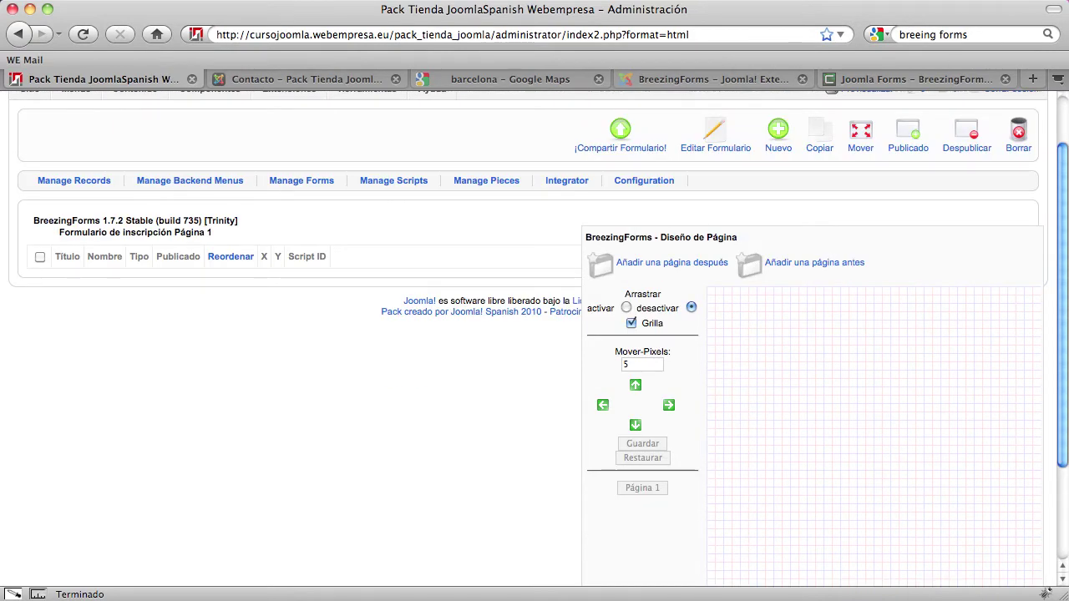
scroll(830, 284, up, 2)
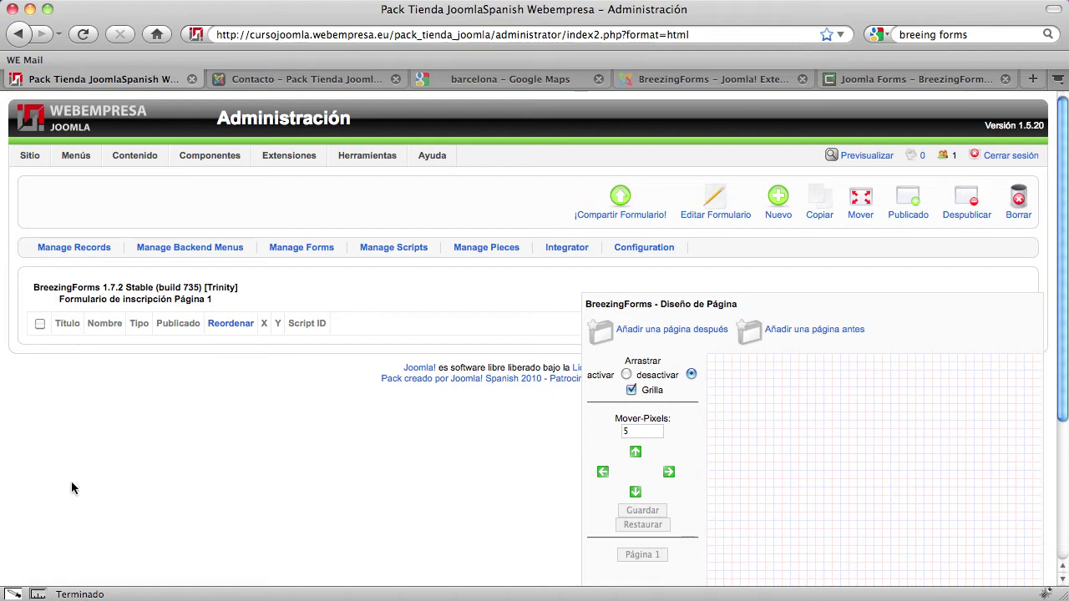
scroll(71, 497, down, 5)
scroll(72, 496, up, 5)
scroll(62, 456, down, 2)
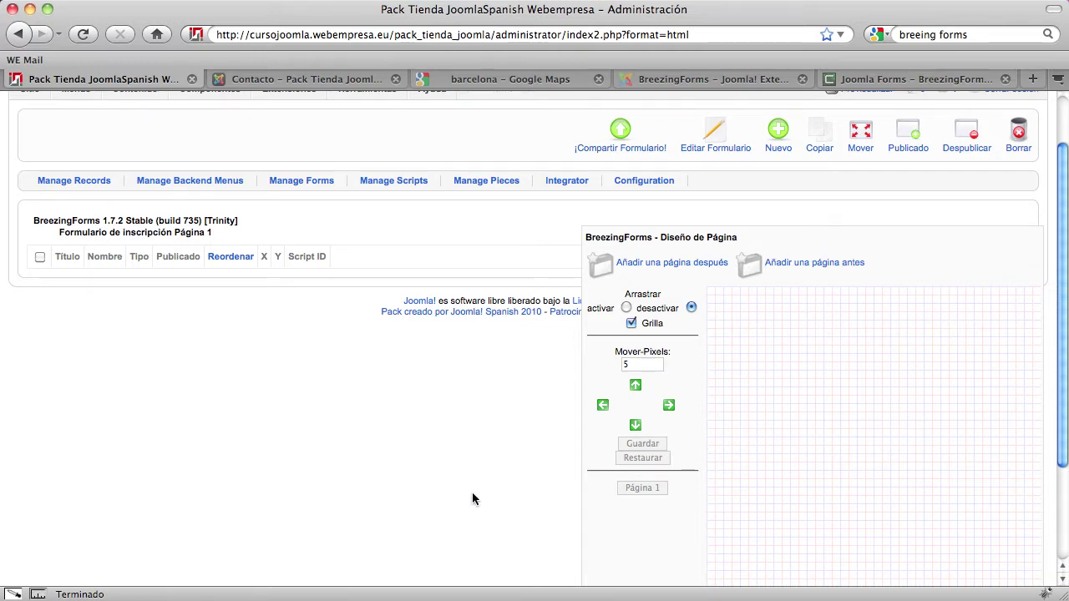
scroll(472, 499, up, 2)
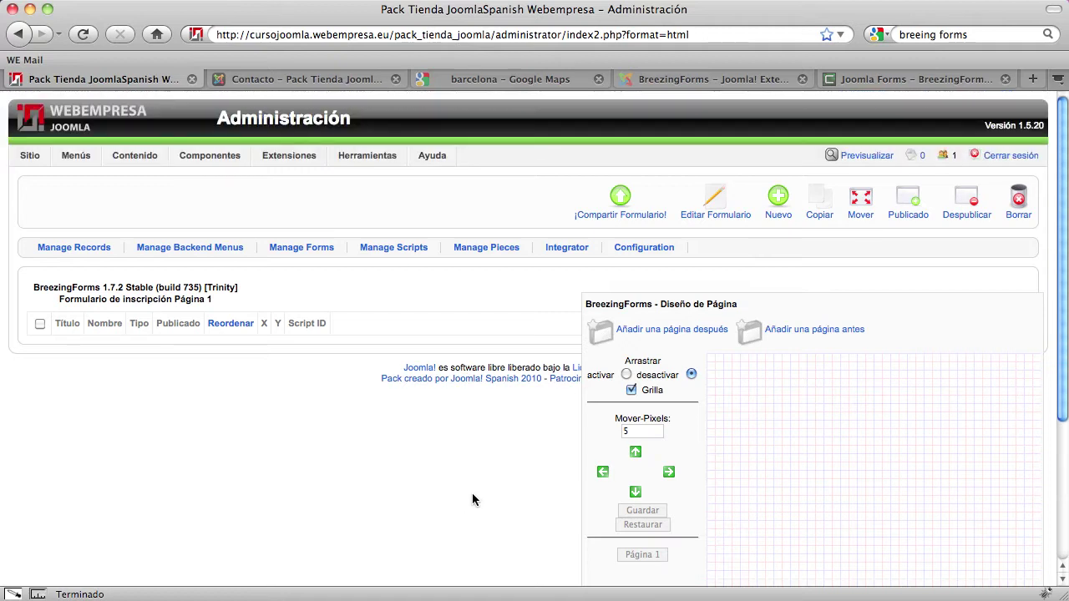
Start a new element on Página 1 and continue with the Texto/HTML Estático type
click(779, 210)
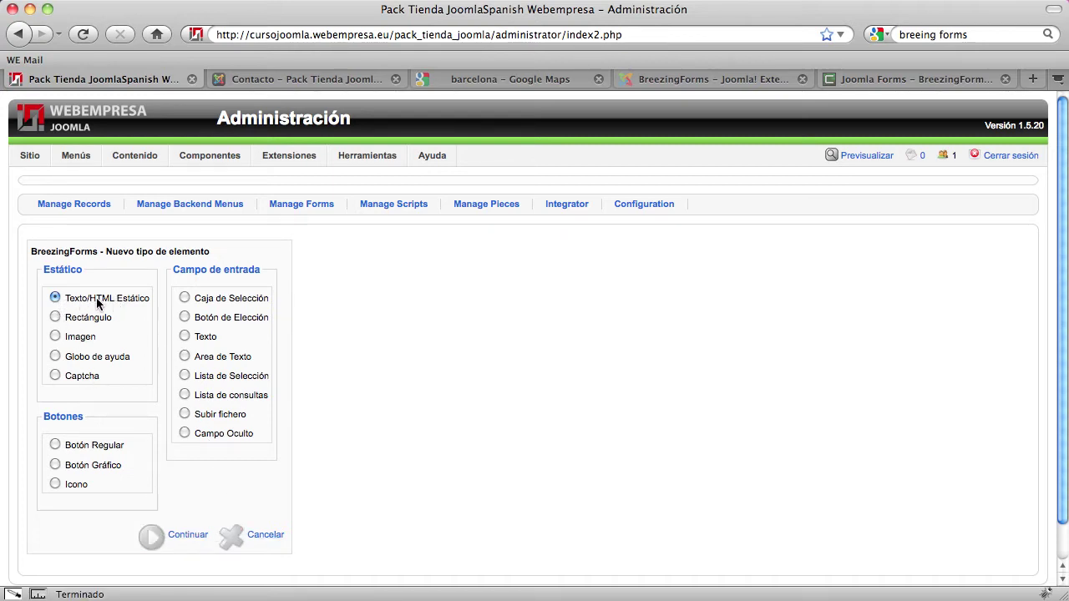
click(194, 541)
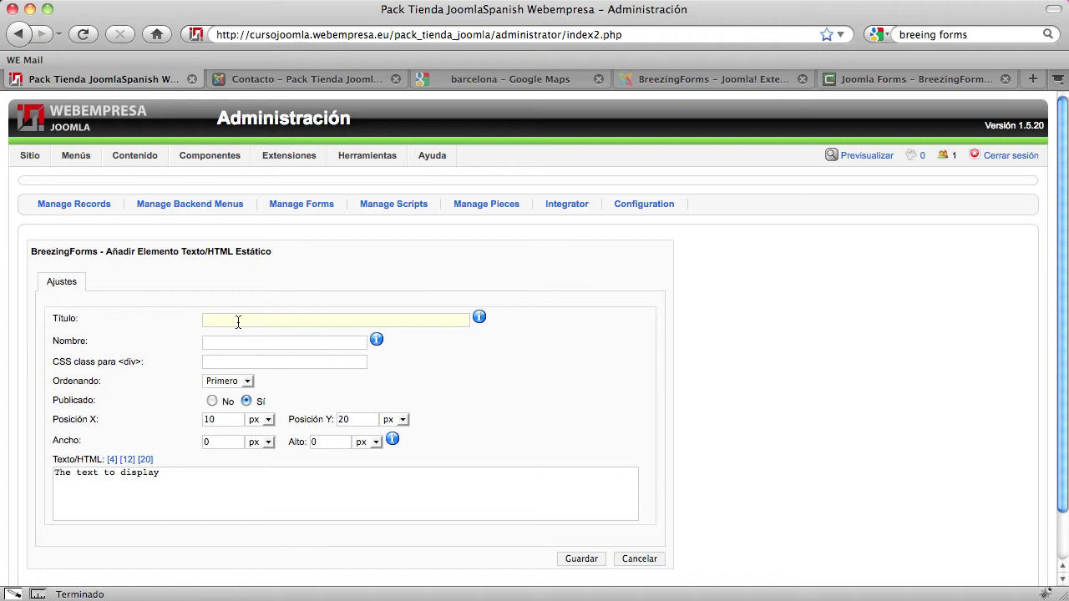
Enter Título 'Mensaje de bienvenida' and Nombre 'lbl_bienvenida' for the static element
click(238, 322)
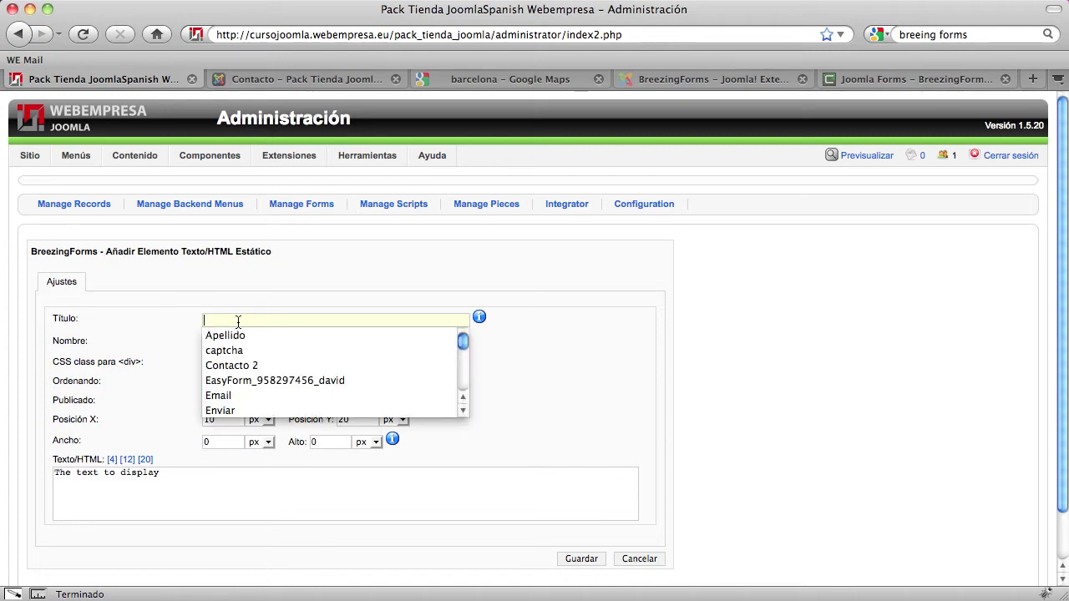
text(Mensaje de )
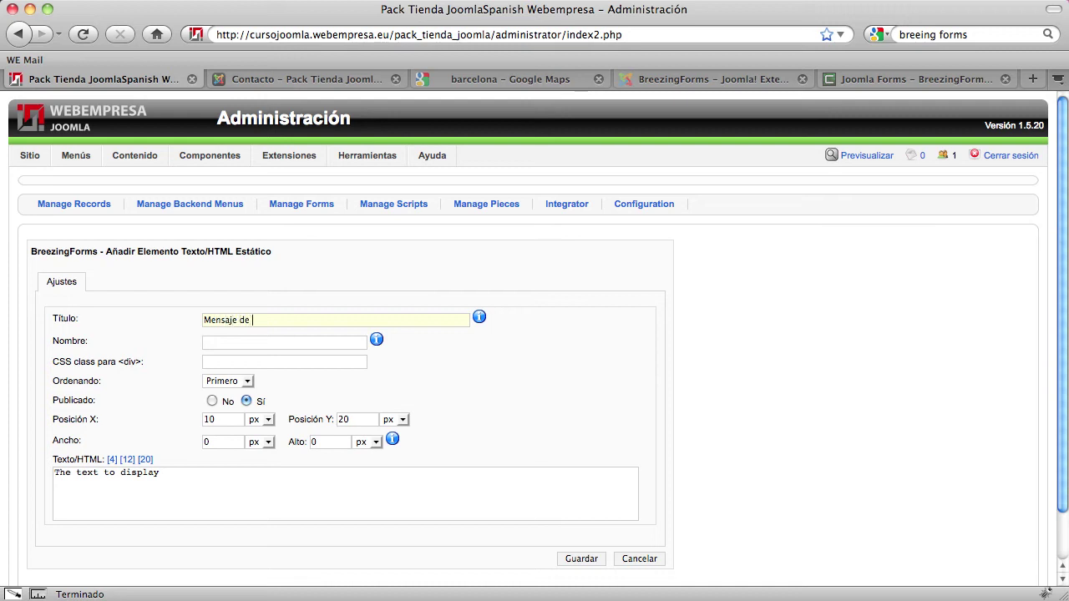
text(bienvenida)
text(lbl_)
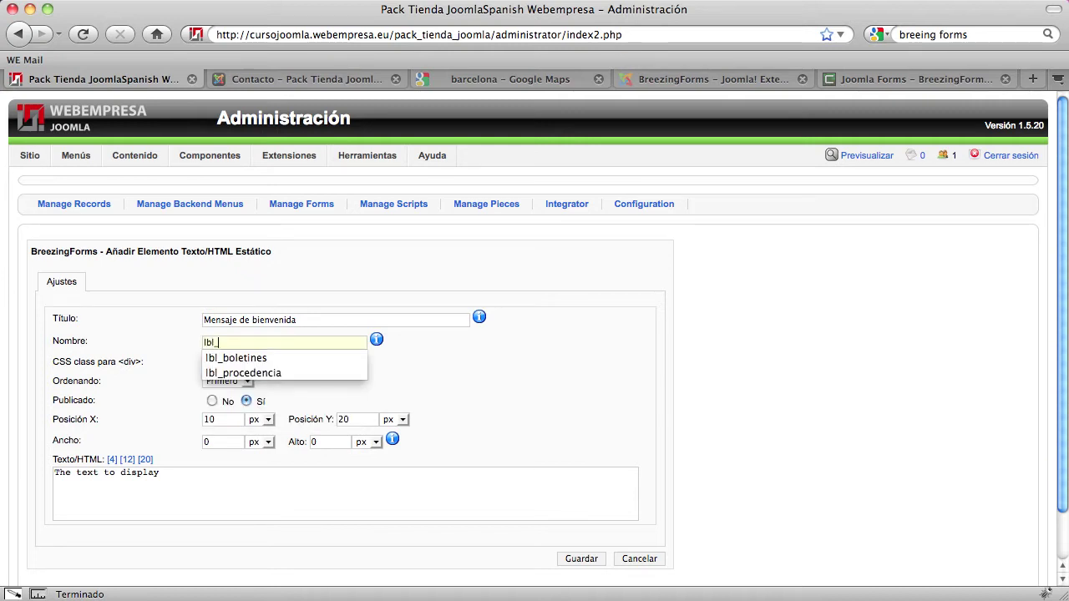
click(206, 342)
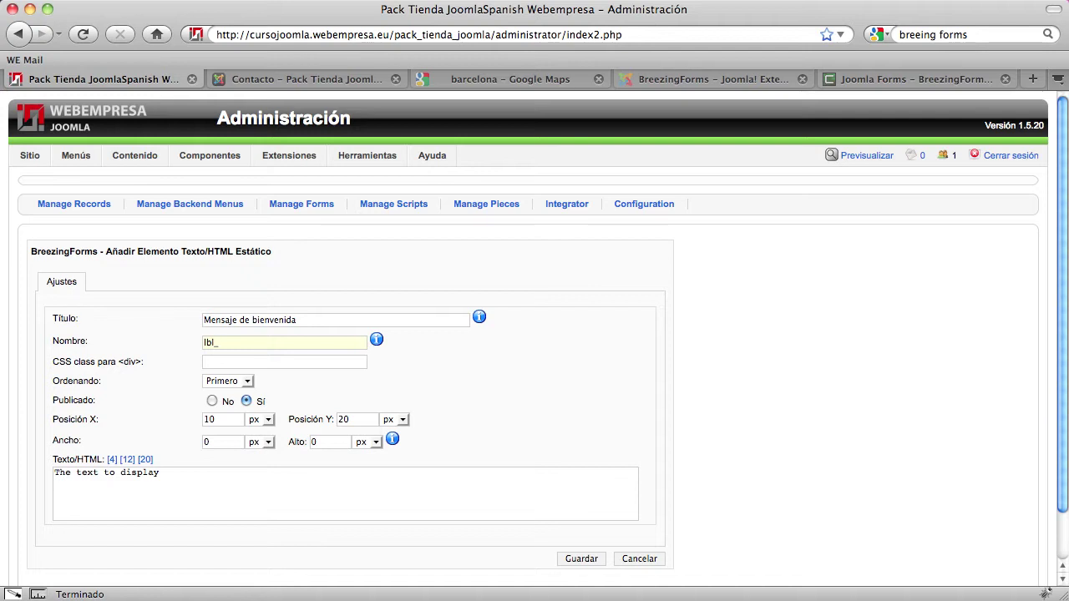
text(bienvenida)
Replace the placeholder Texto/HTML with '<p>Bienvenido a mi formulario de inscripción.</p>'
drag(164, 473, 4, 476)
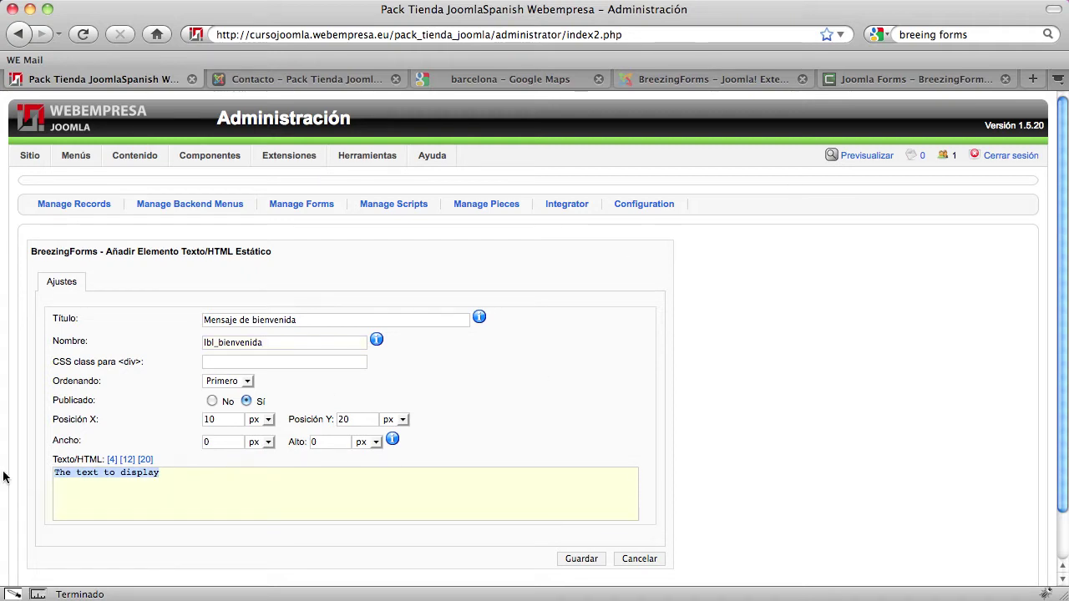
text(<p>Bien)
text(<p><)
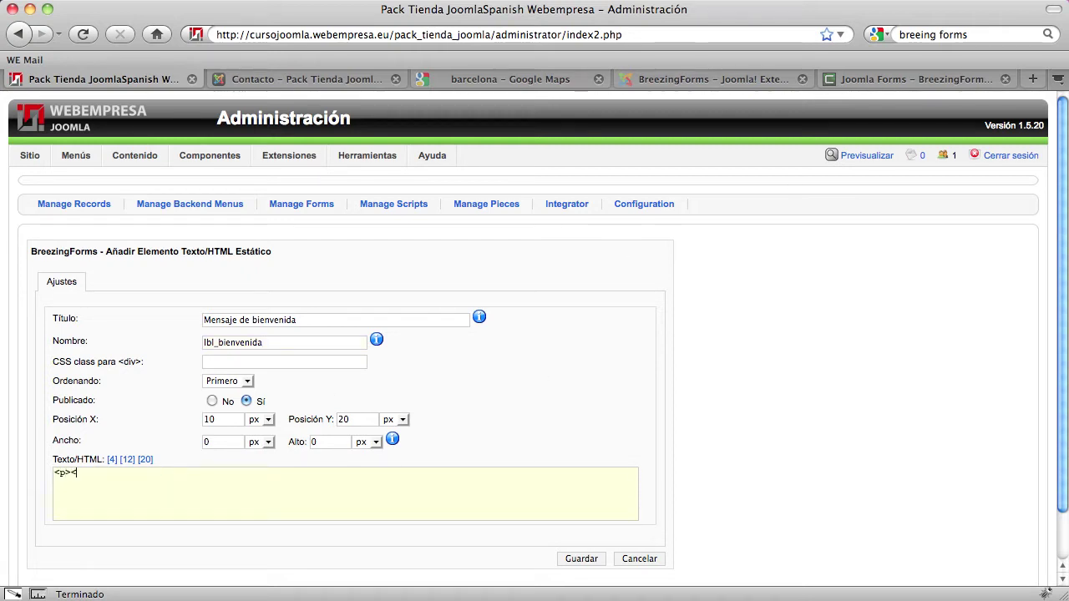
text(/p>)
key(Left)
key(Left)
key(Left)
key(Left)
text(Bienvenido )
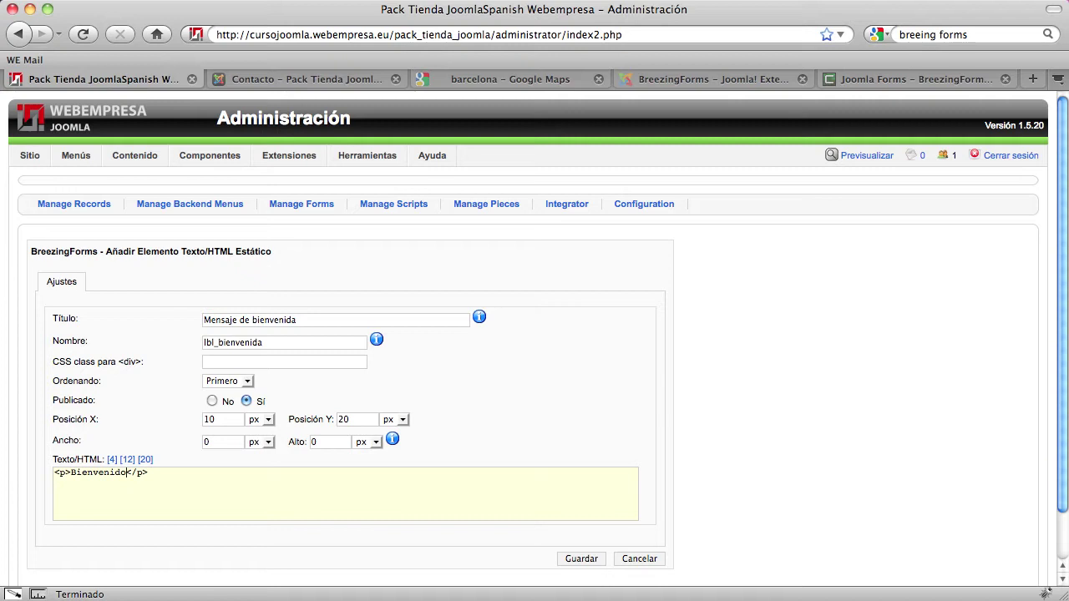
text(a mi formu)
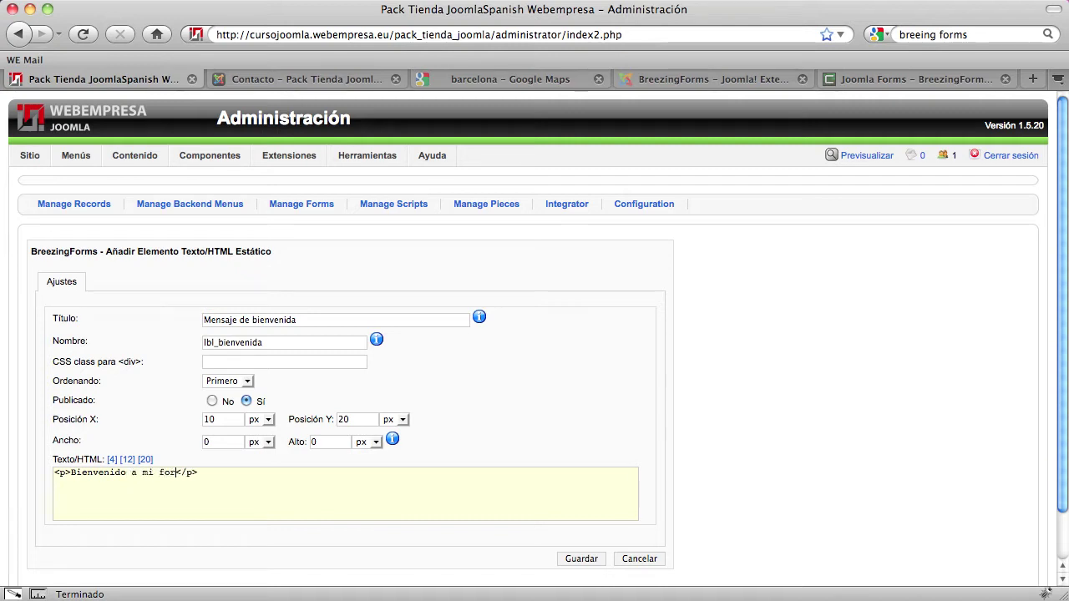
text(lario de inscriopc)
key(BackSpace)
key(BackSpace)
key(BackSpace)
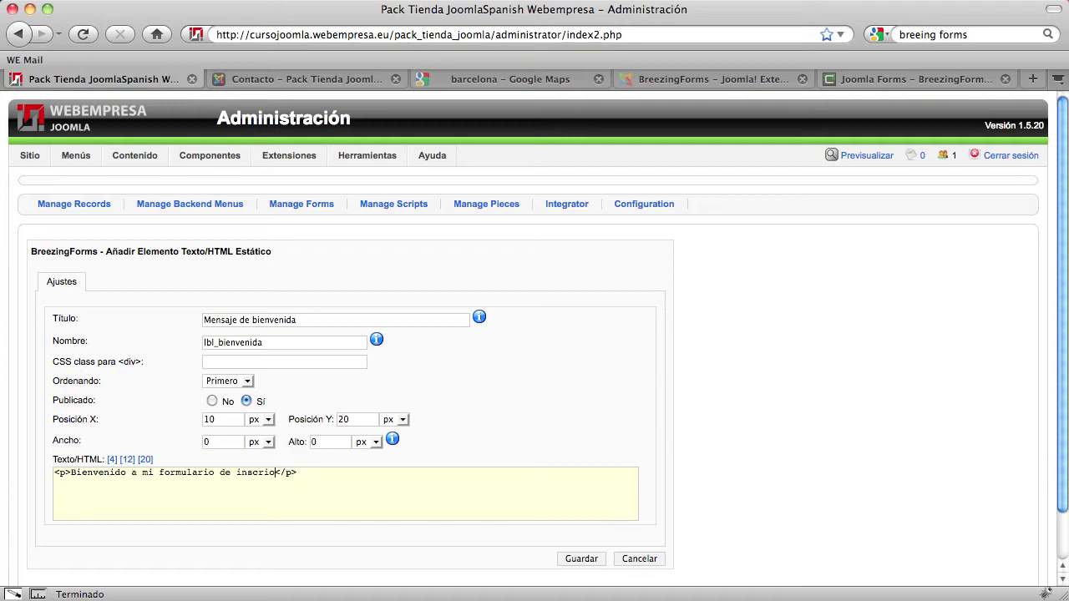
text(pción.)
click(208, 421)
Save the Mensaje de bienvenida element onto Página 1 at 10 px by 20 px
click(582, 559)
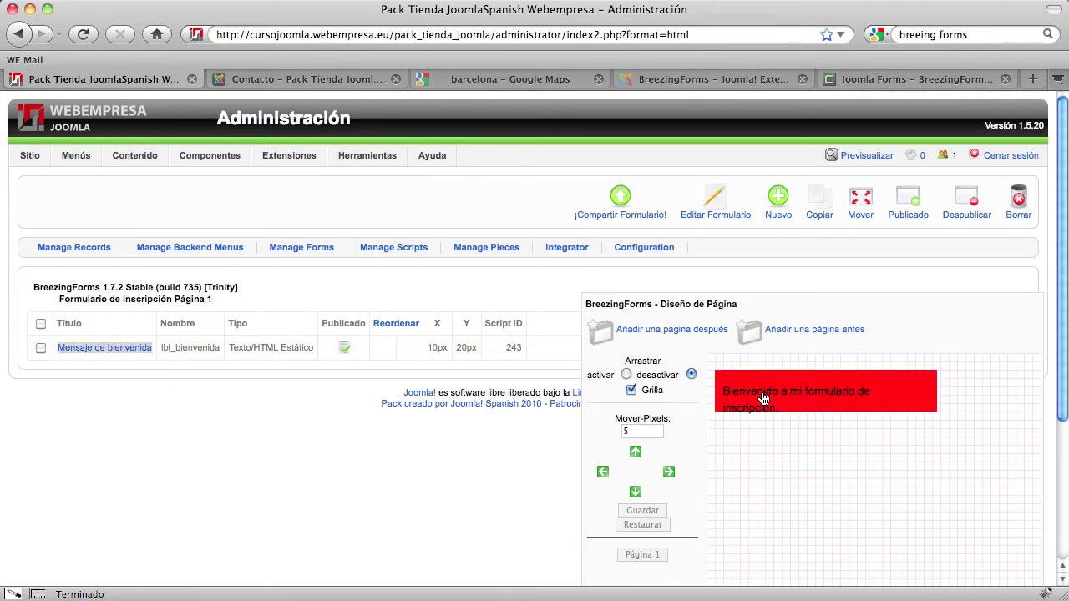
Replace Mensaje de bienvenida's HTML with a sticky-note block reading 'Bienvenidos a mi formulario de inscripción' and save
click(103, 351)
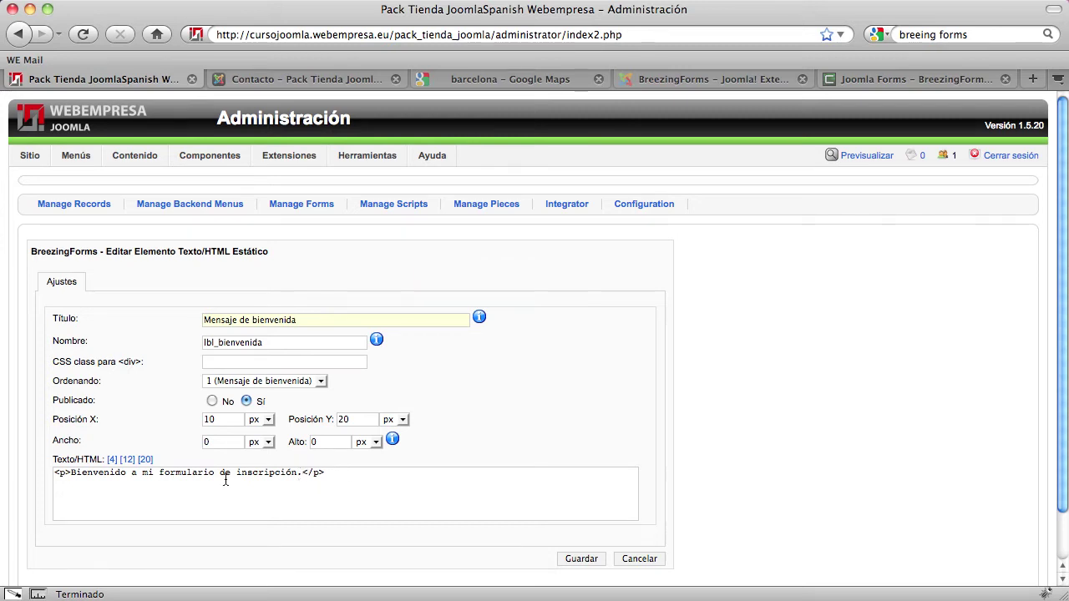
drag(328, 474, 32, 472)
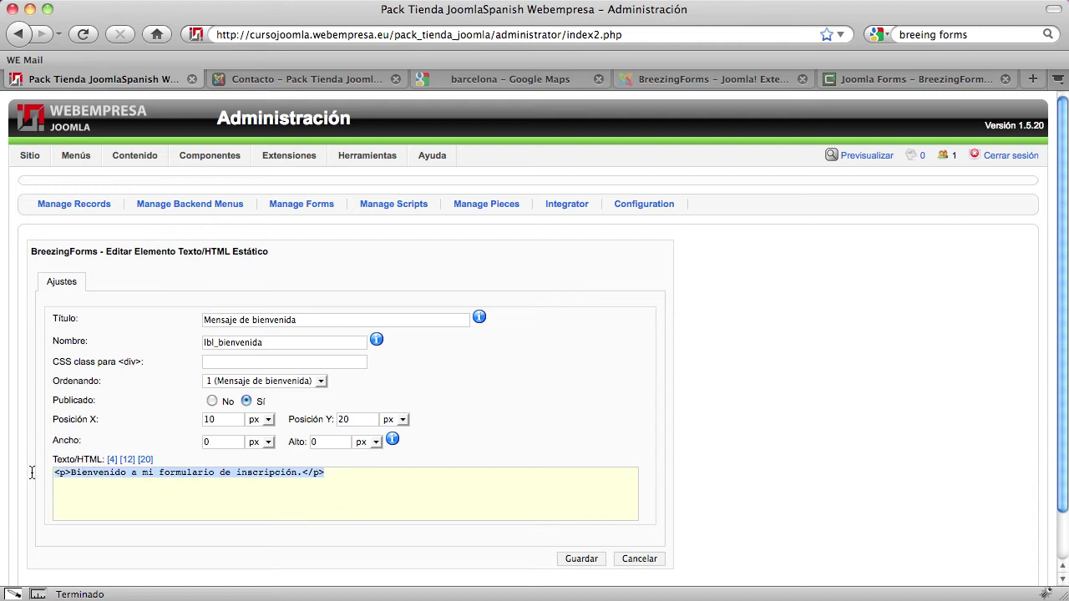
key(super+v)
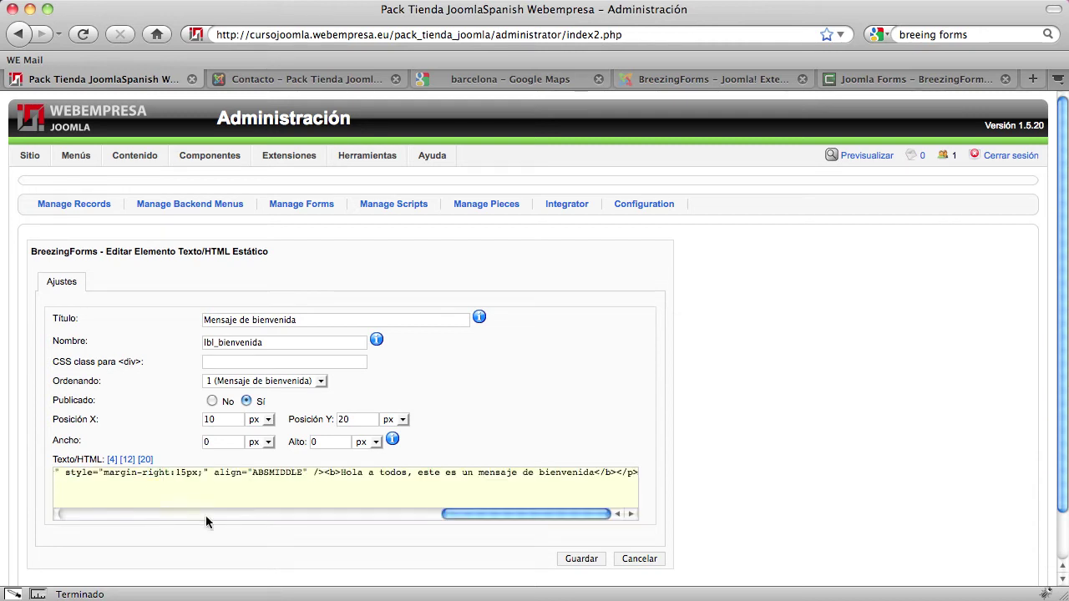
drag(461, 512, 48, 503)
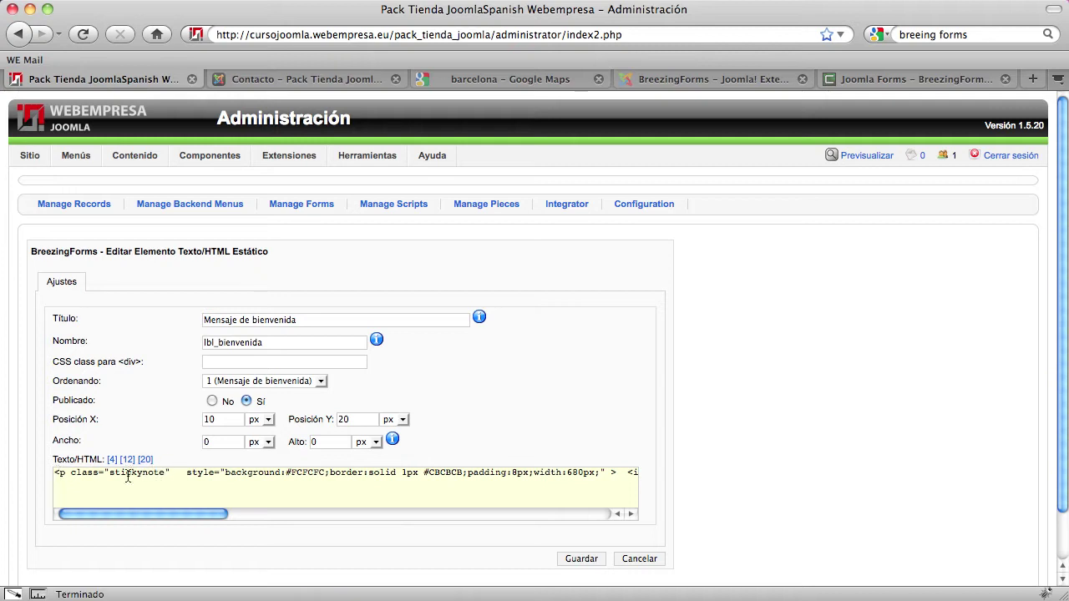
drag(167, 513, 582, 513)
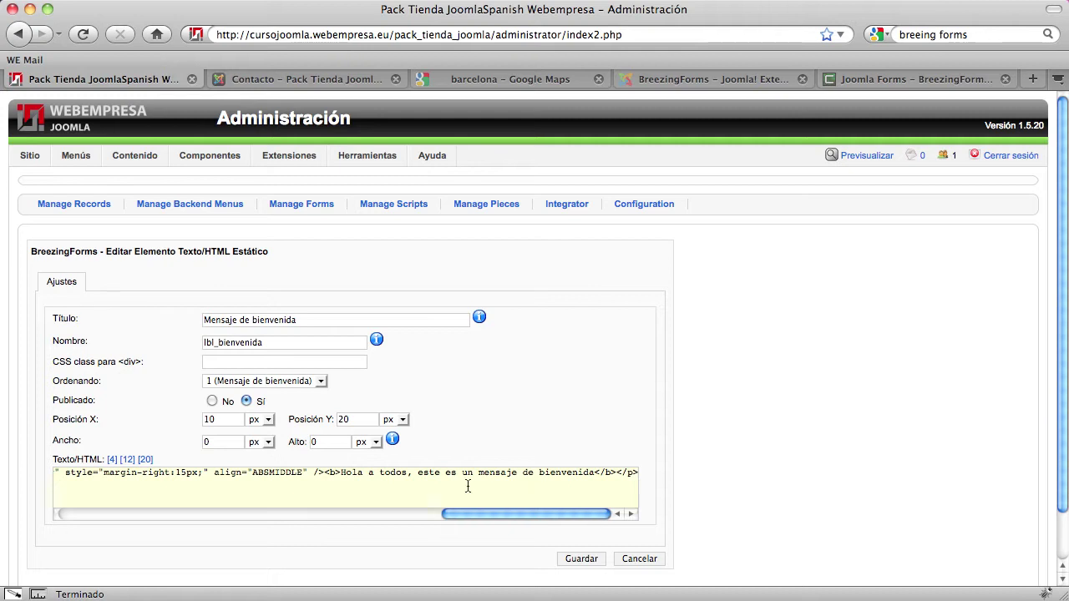
drag(340, 473, 596, 472)
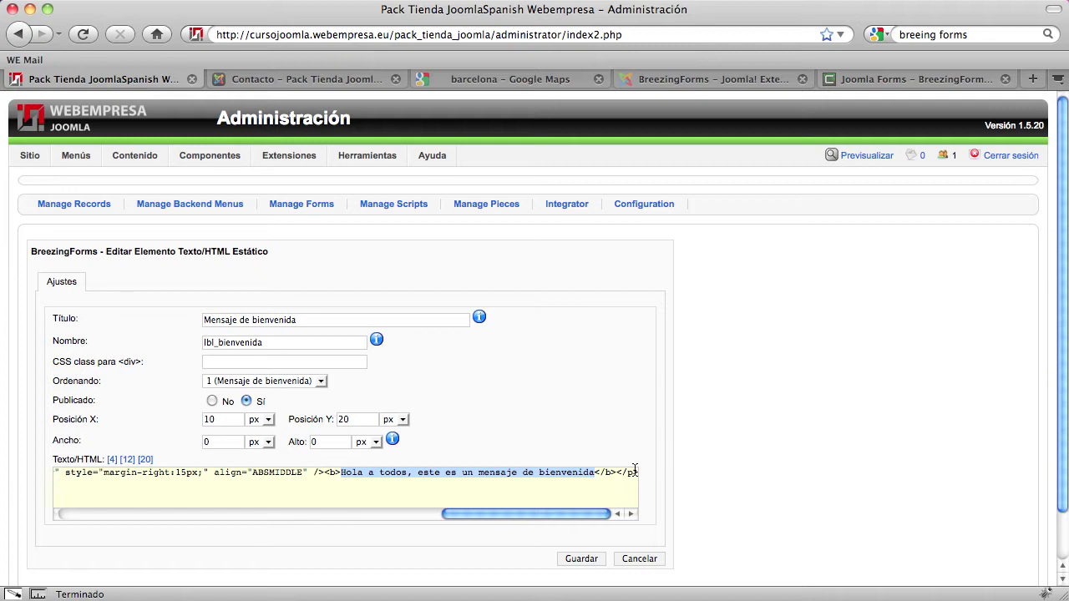
text(Bienvenidos)
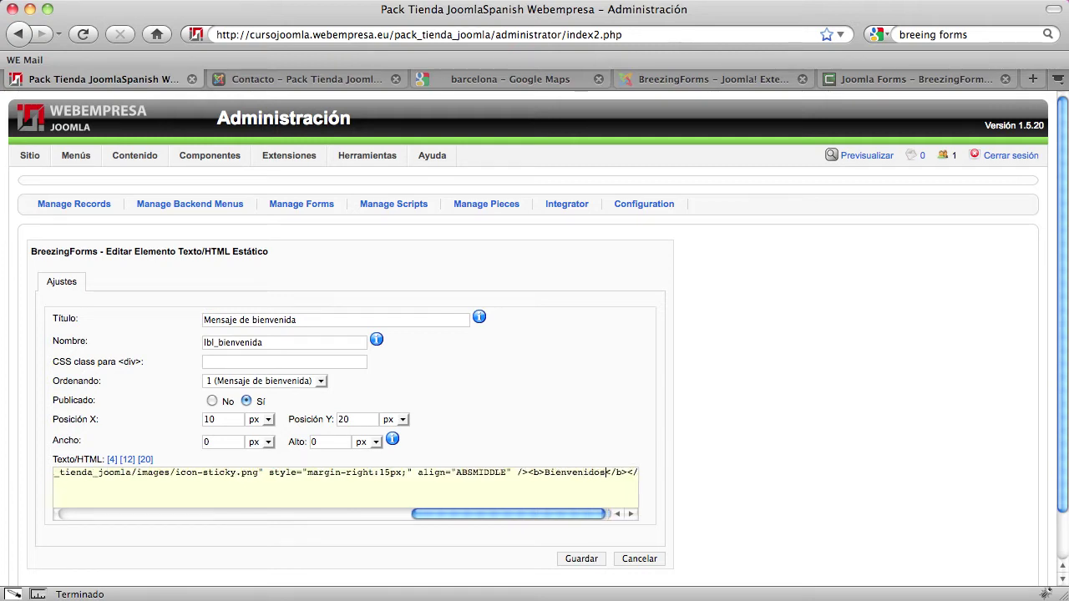
text( a mi form)
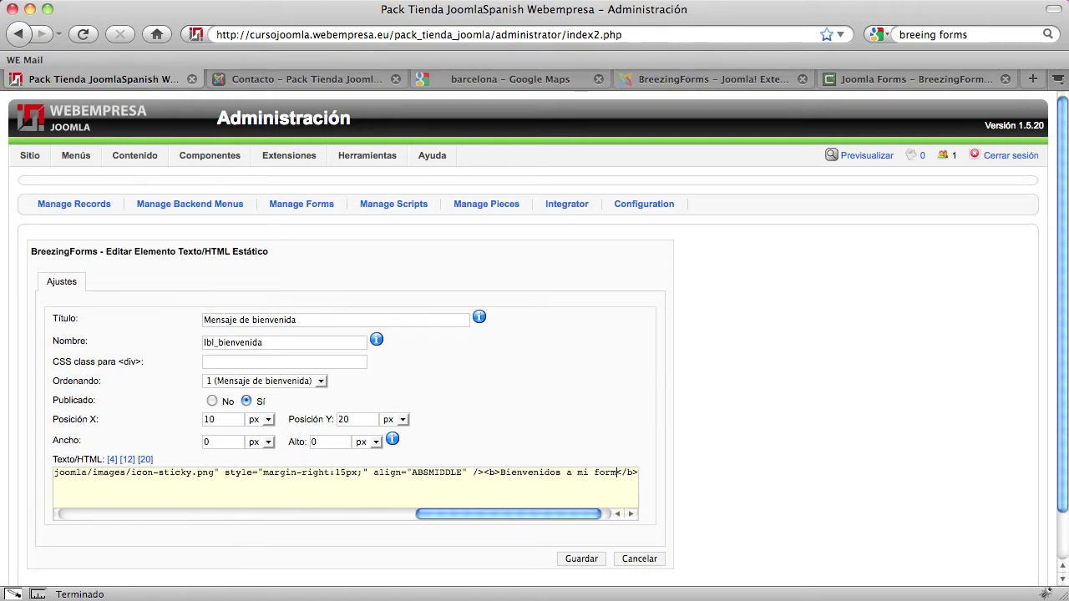
text(ulario de insc)
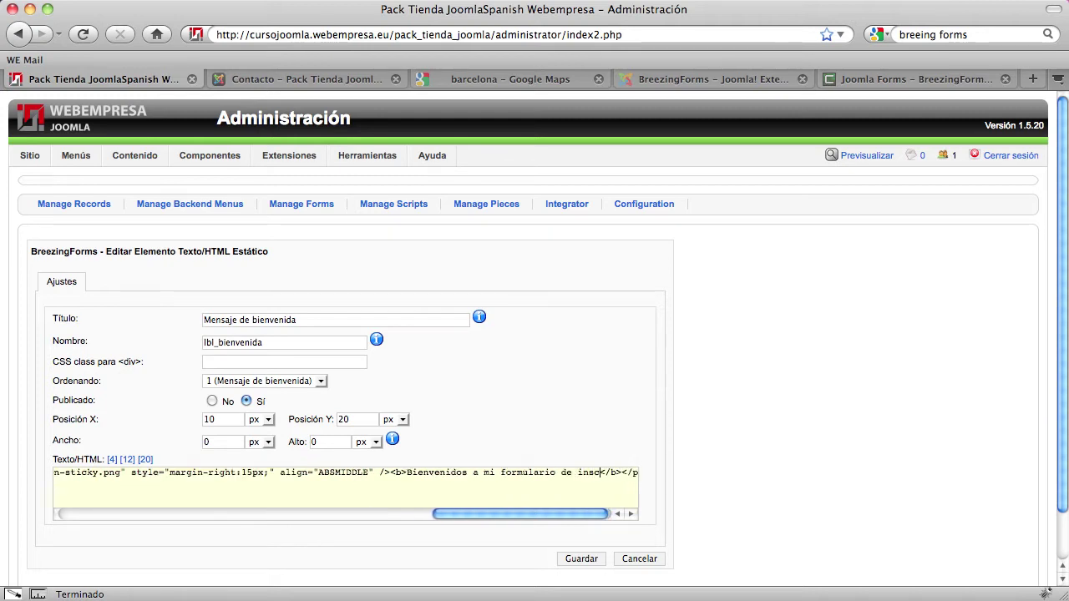
text(ripción)
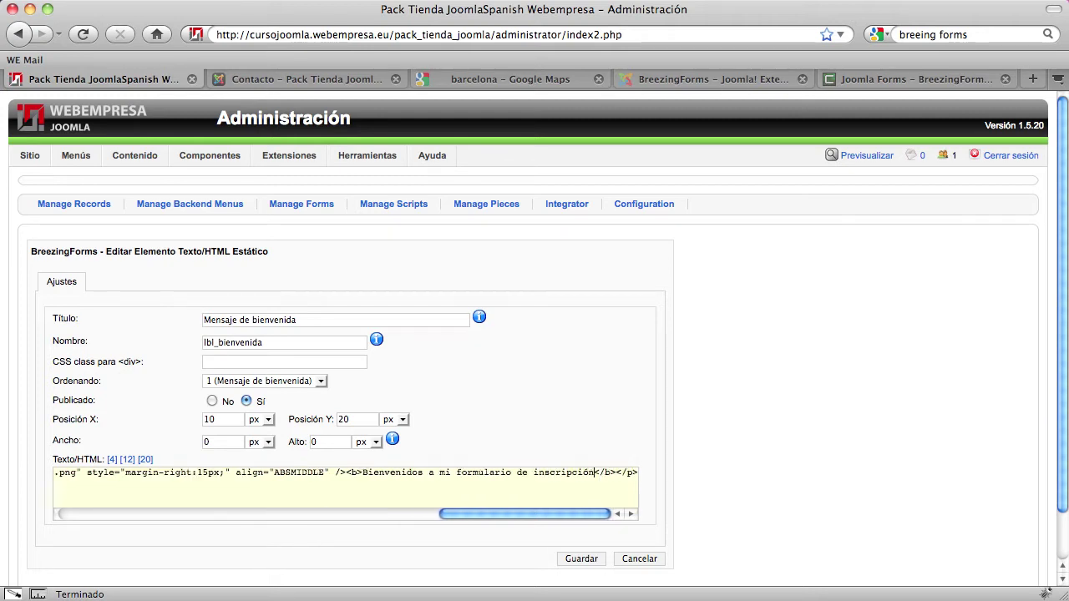
click(582, 559)
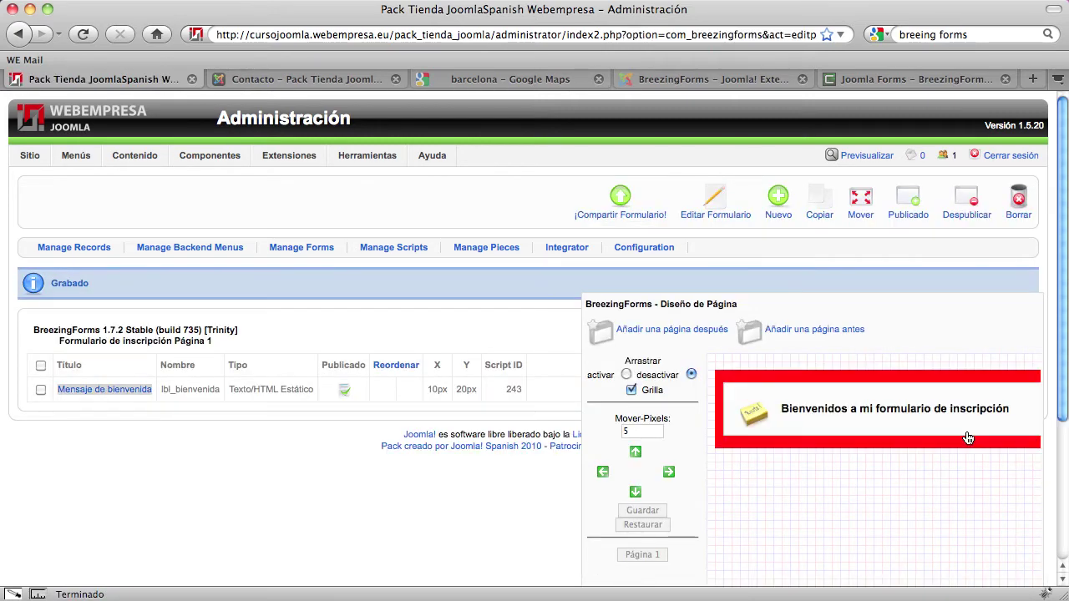
Inspect the welcome message on the canvas, then start adding another element to Página 1
scroll(761, 467, down, 1)
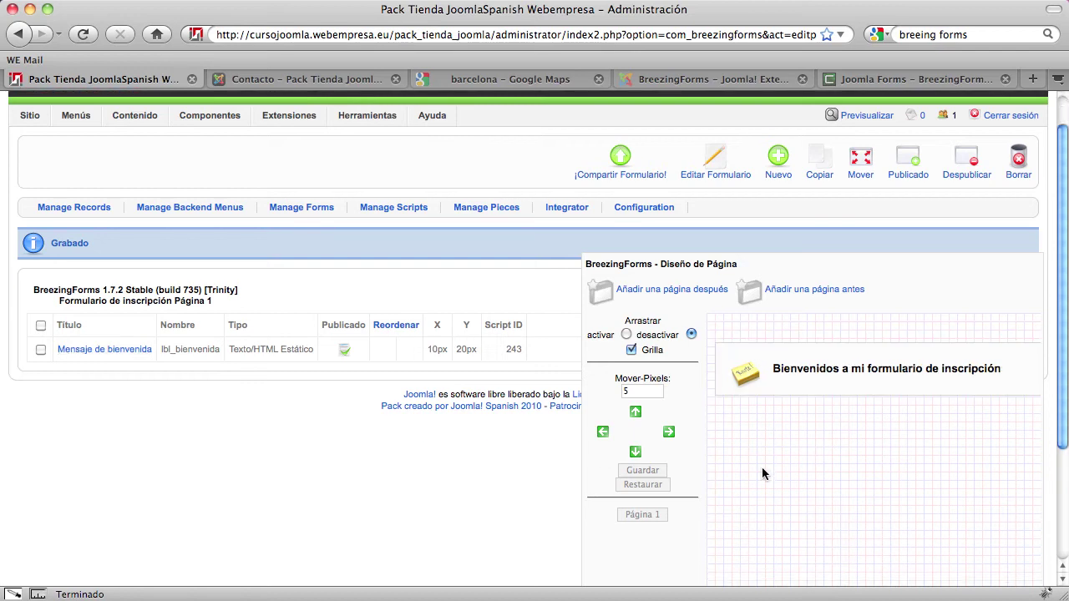
scroll(761, 469, down, 2)
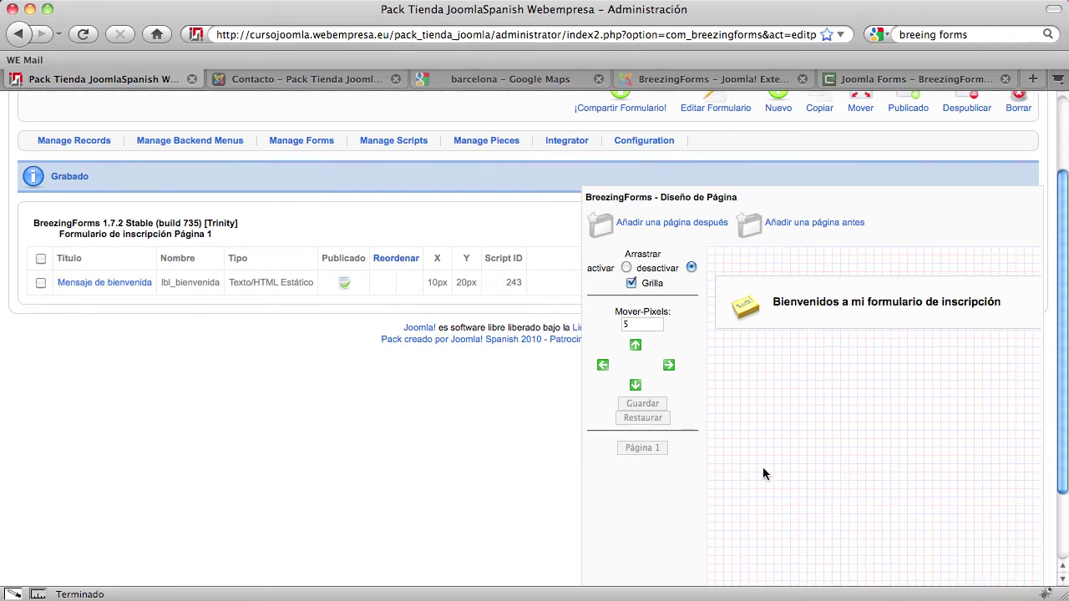
scroll(763, 473, up, 3)
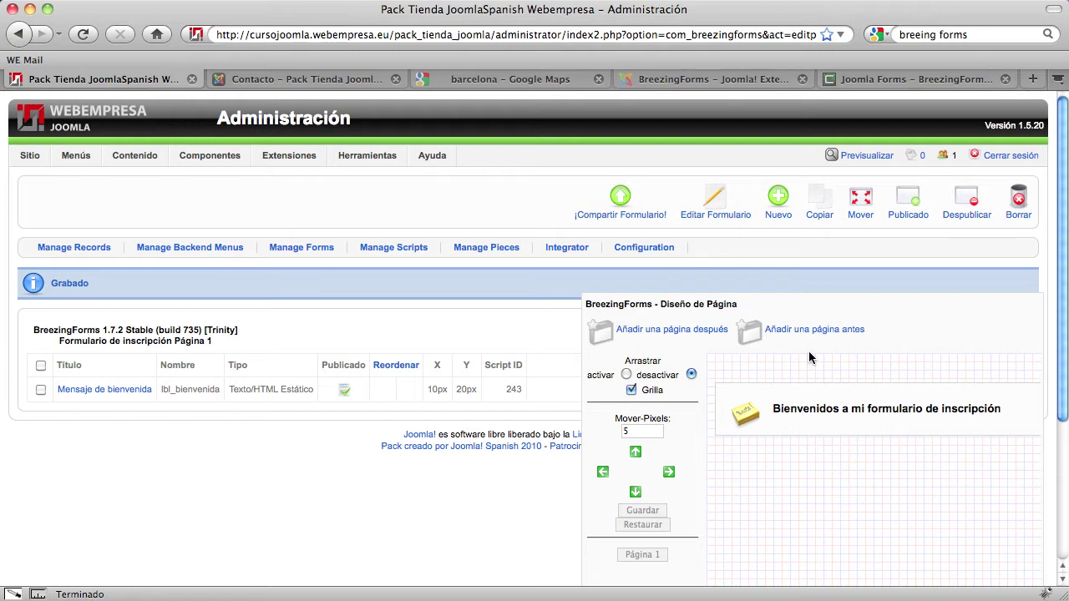
click(835, 403)
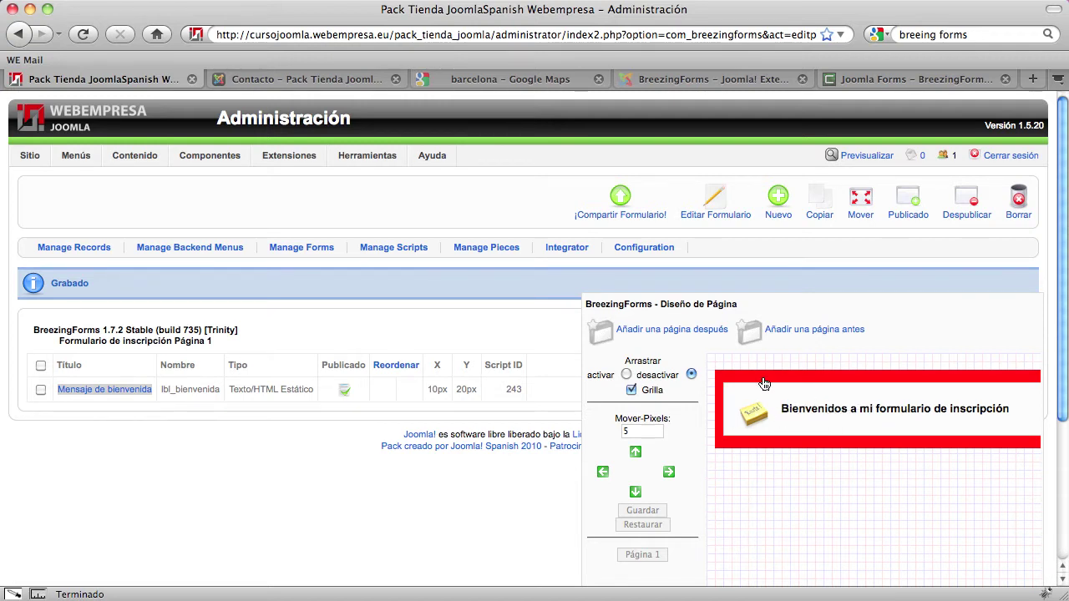
click(712, 386)
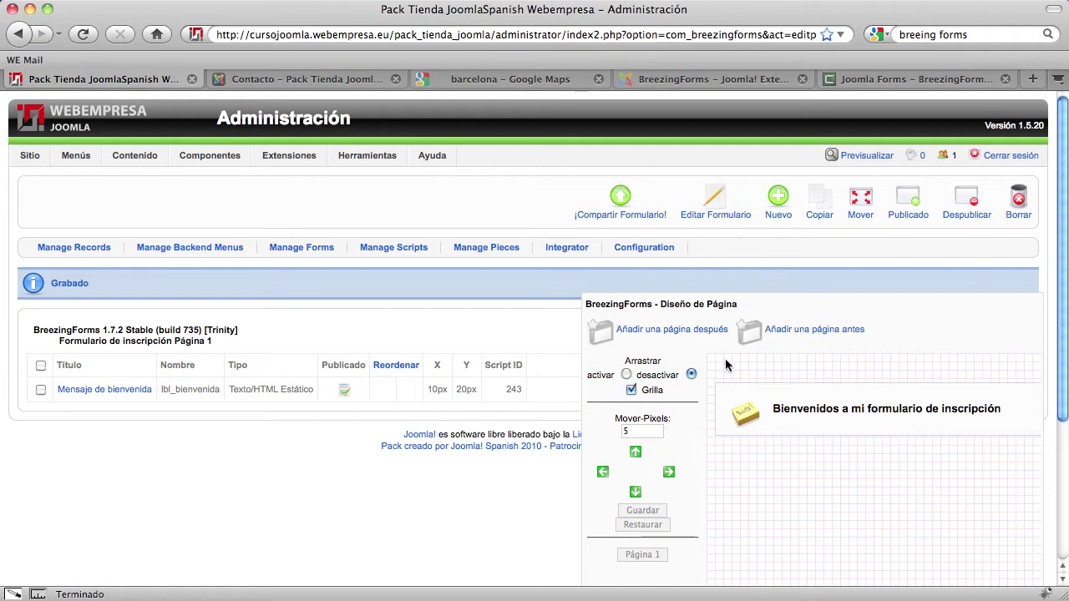
click(778, 200)
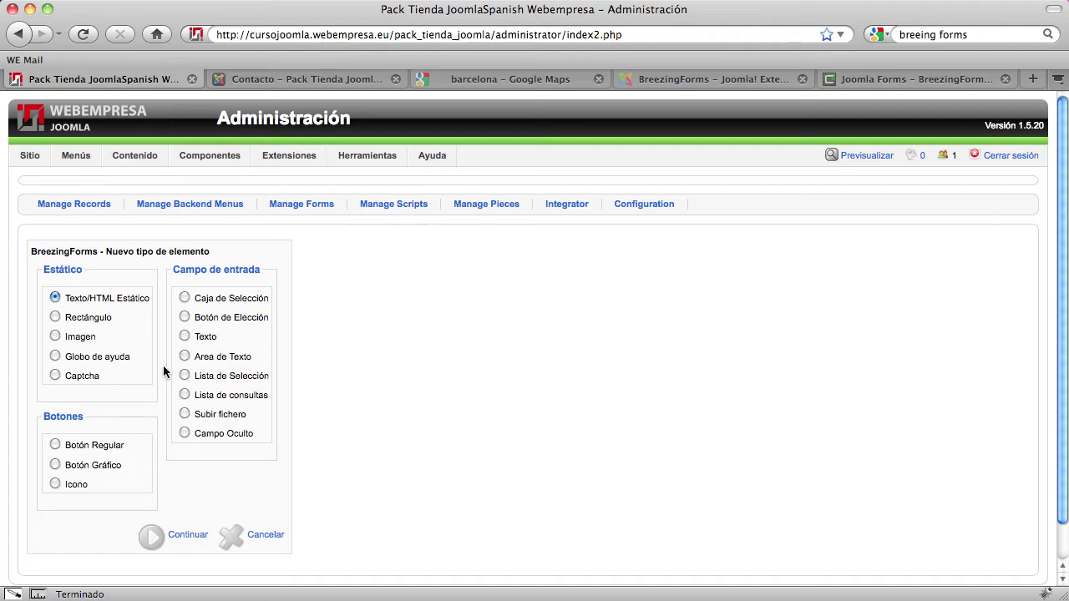
Create a Texto input element with Título 'Nombre' and Nombre 'txt_nombre'
click(184, 334)
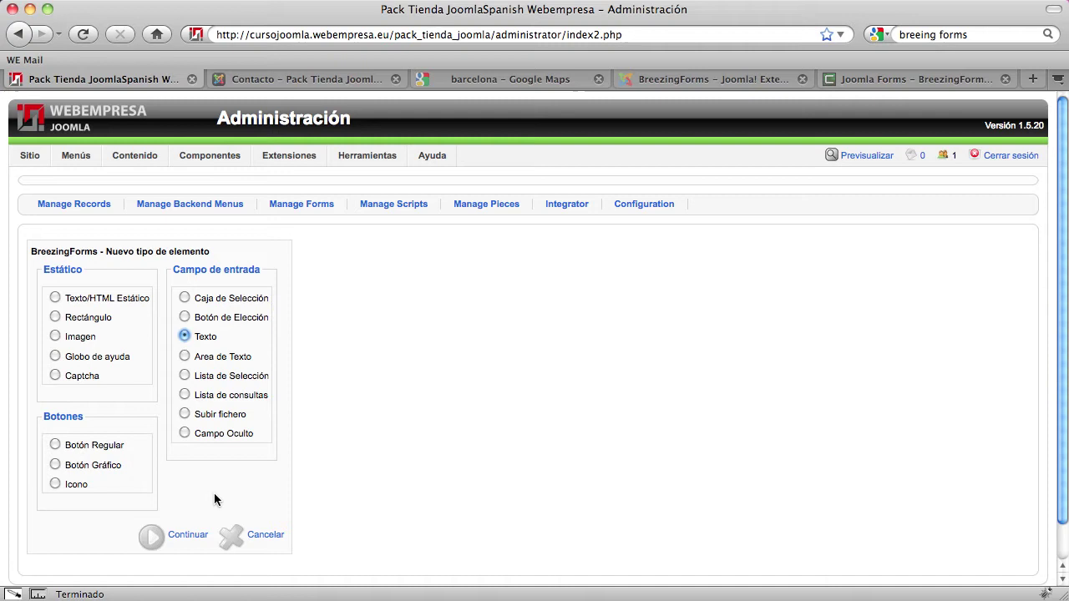
click(181, 541)
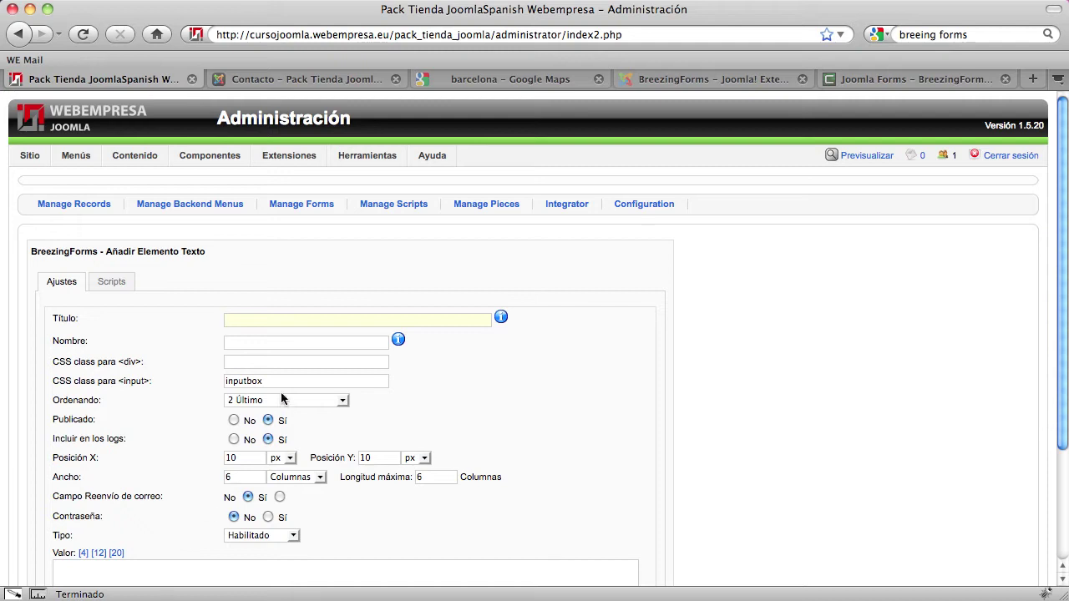
click(252, 321)
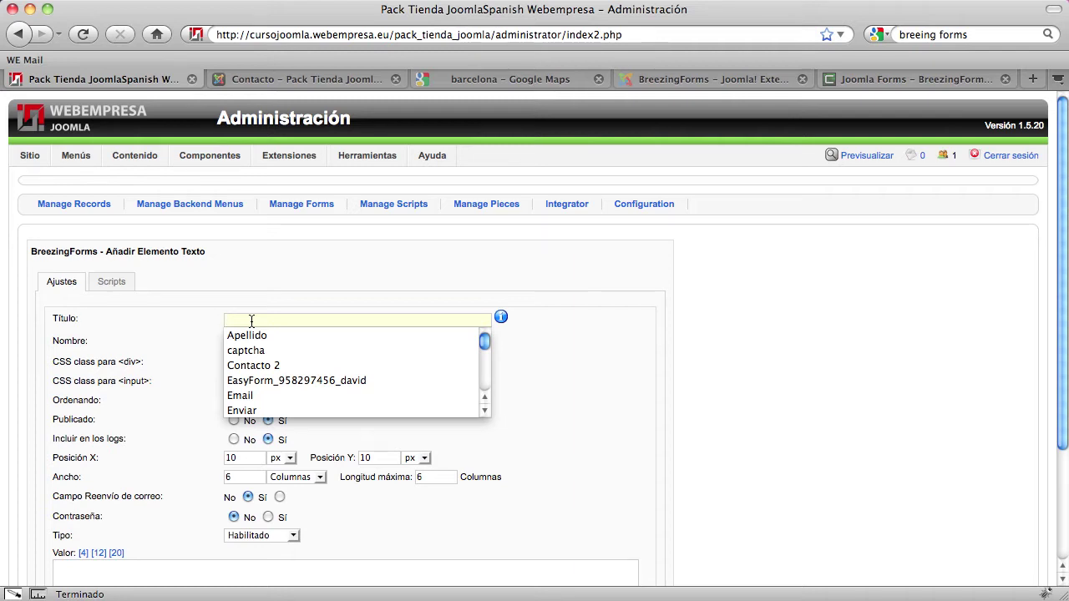
text(Nombr)
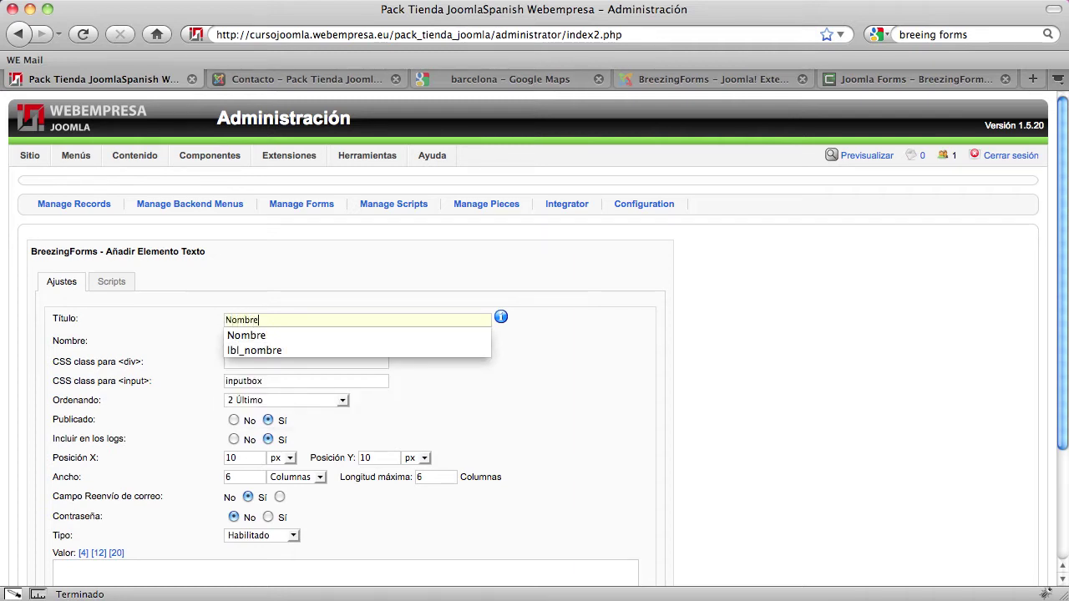
text(e)
click(417, 347)
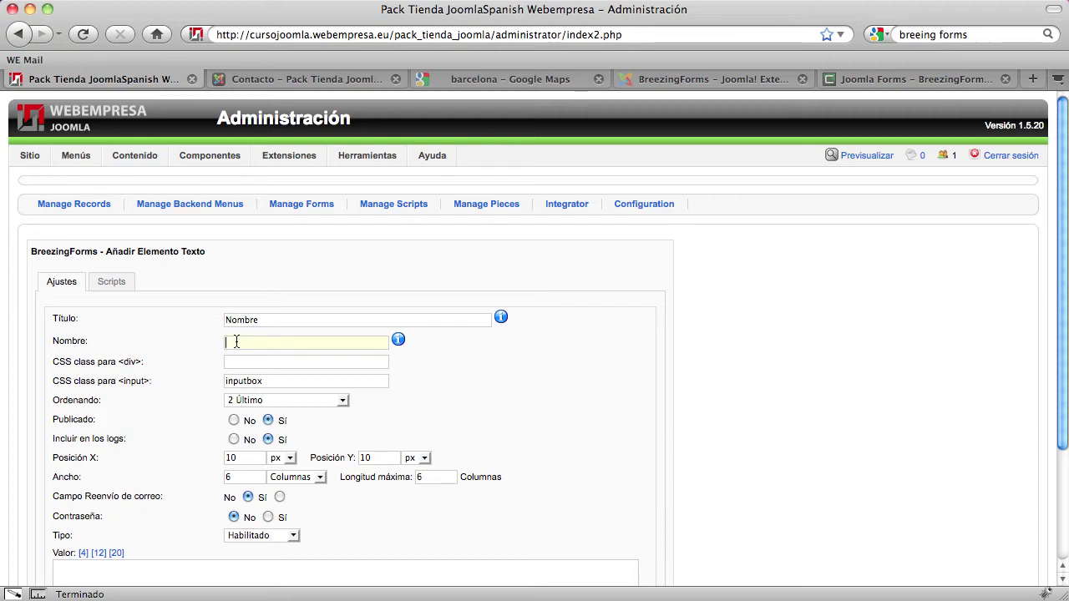
text(txt_nombre)
scroll(181, 483, down, 3)
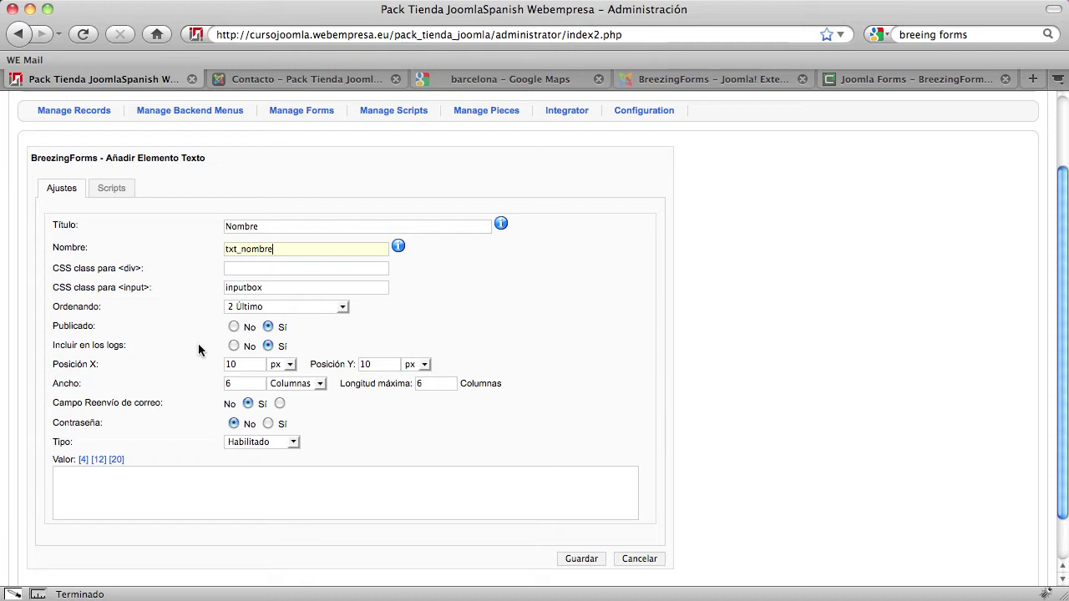
scroll(201, 397, down, 1)
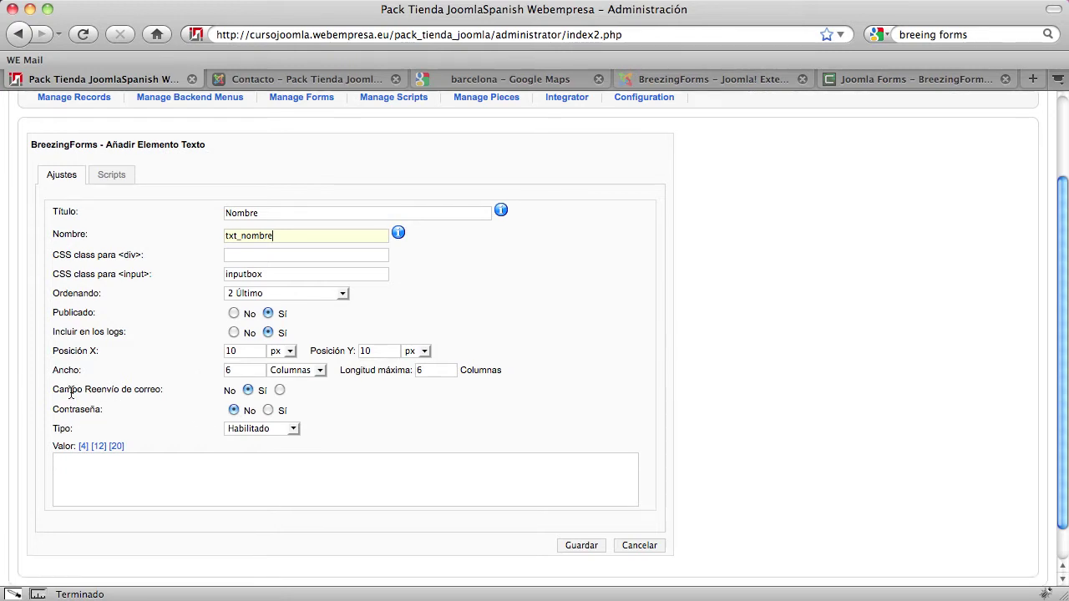
drag(53, 389, 158, 389)
Change txt_nombre's Ancho from 6 to 25 and Longitud máxima to 25, and save the field
click(156, 389)
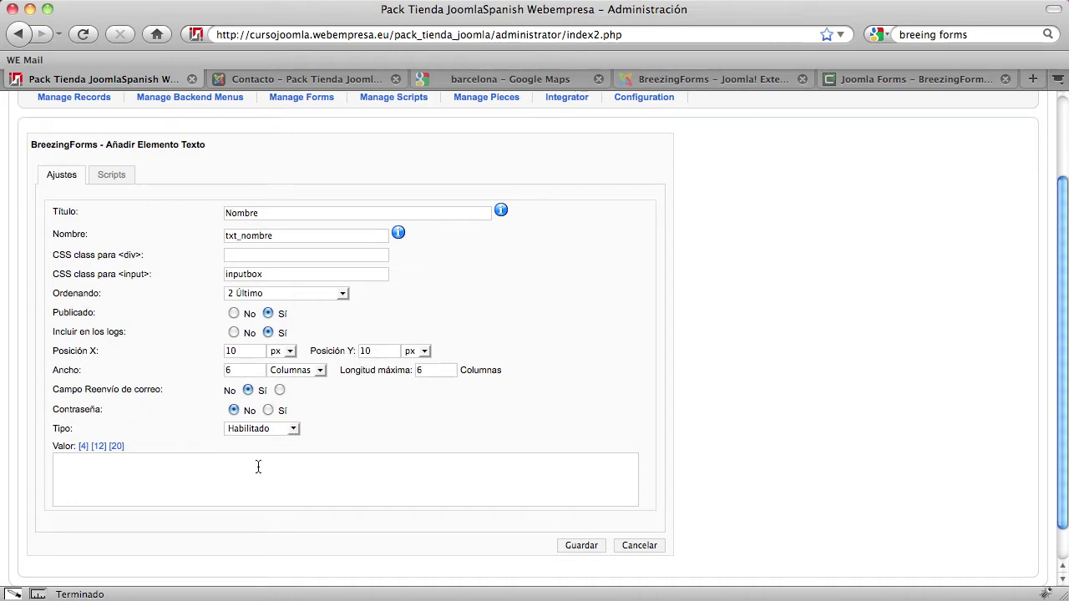
scroll(258, 467, down, 1)
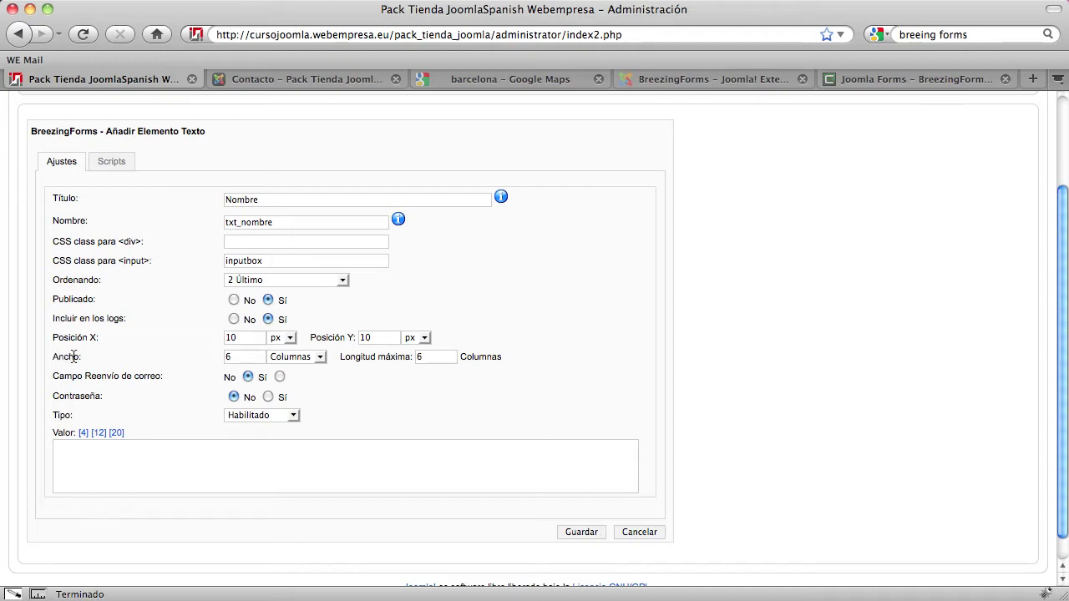
click(239, 357)
key(BackSpace)
text(25)
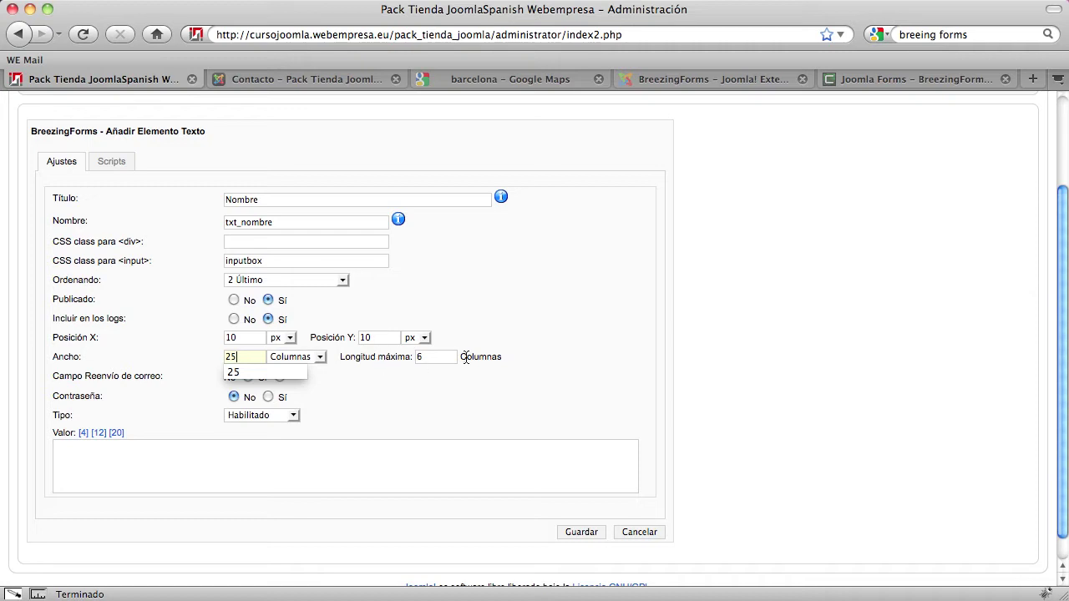
click(435, 357)
key(BackSpace)
text(25)
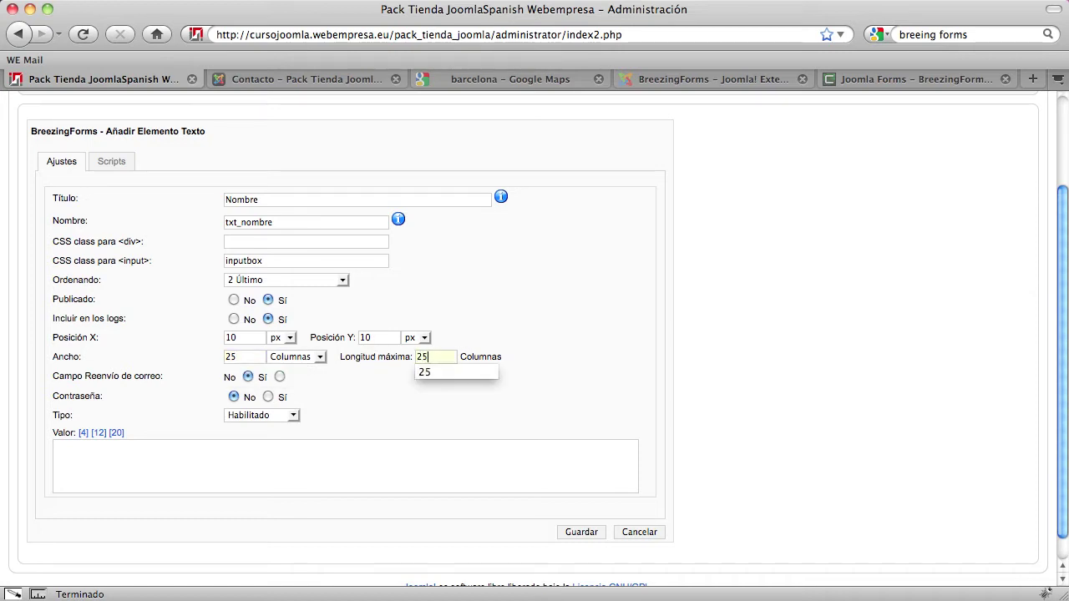
click(766, 361)
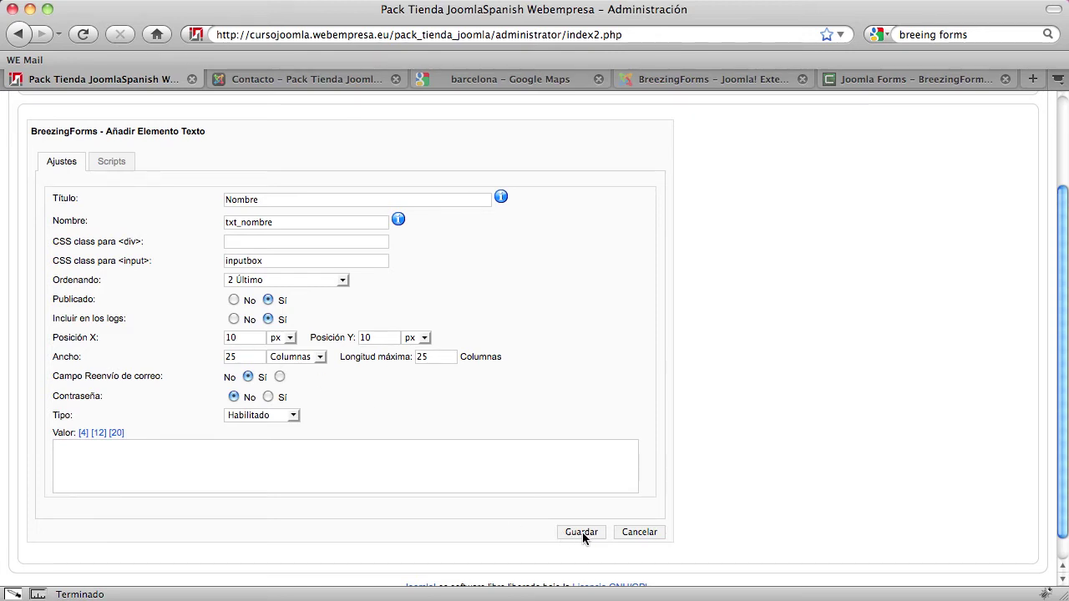
click(582, 532)
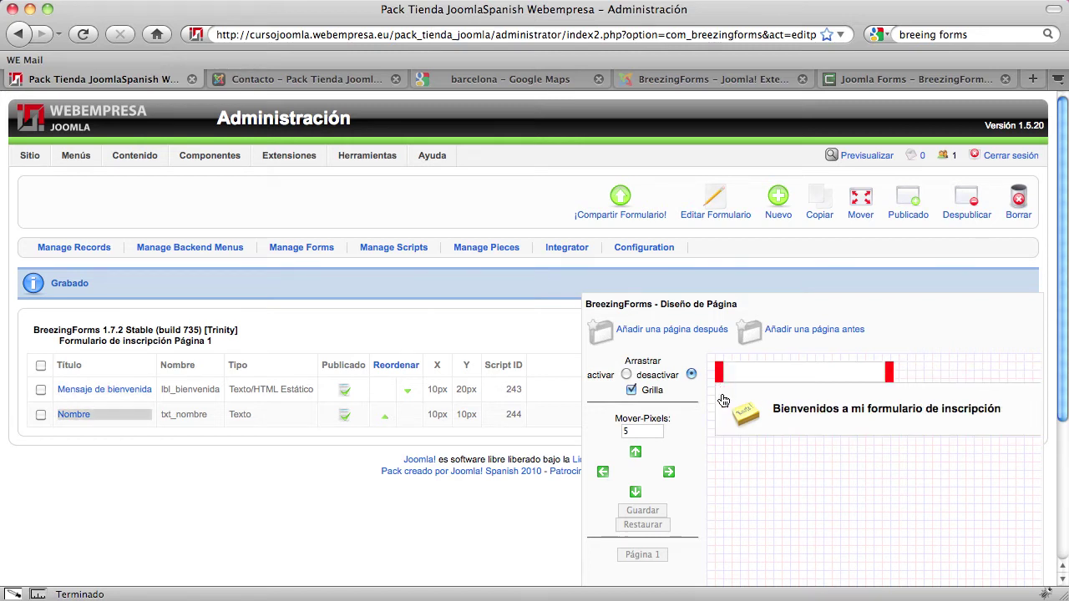
Compare the welcome message and the new Nombre field on the canvas, then tick the Nombre row
click(723, 401)
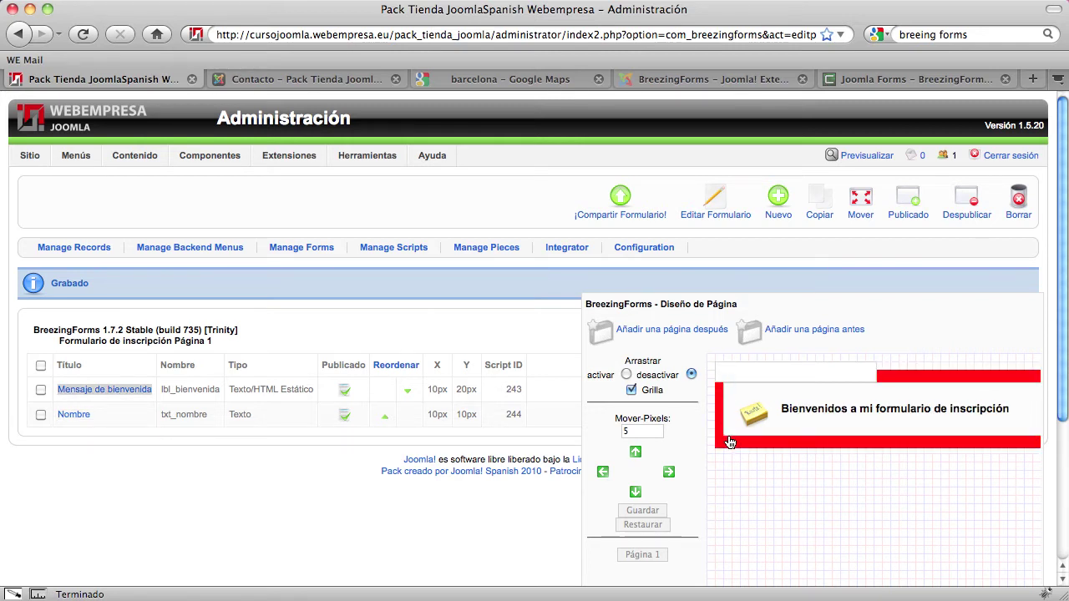
click(730, 375)
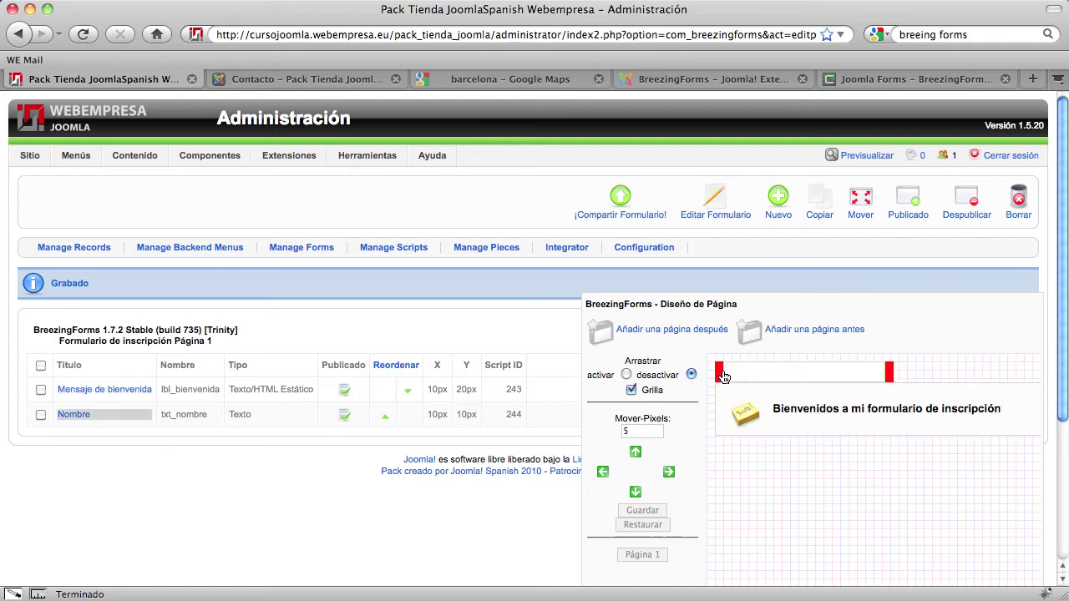
click(731, 393)
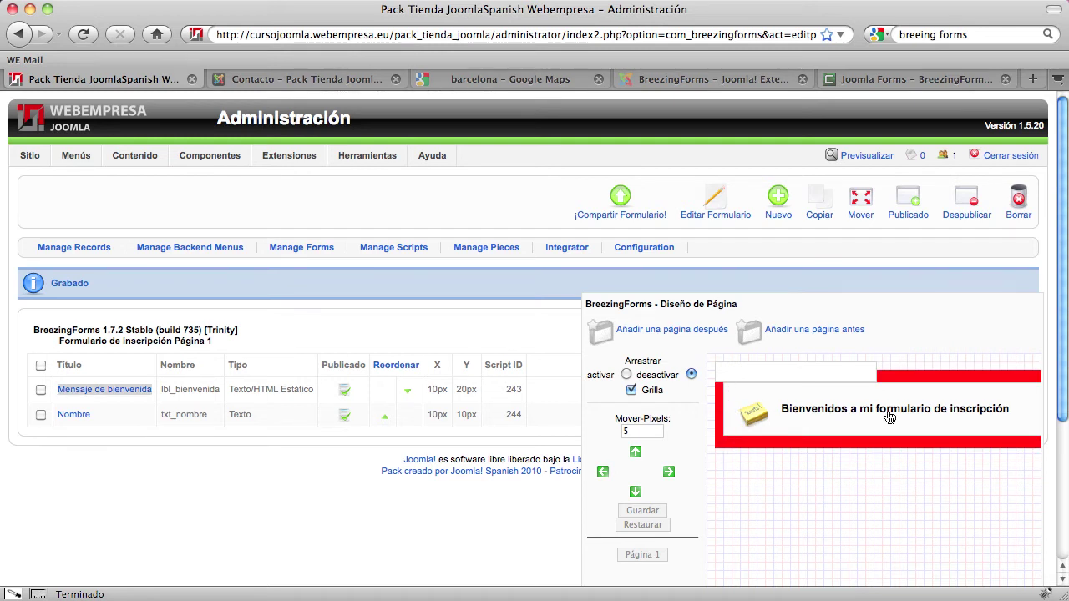
click(41, 415)
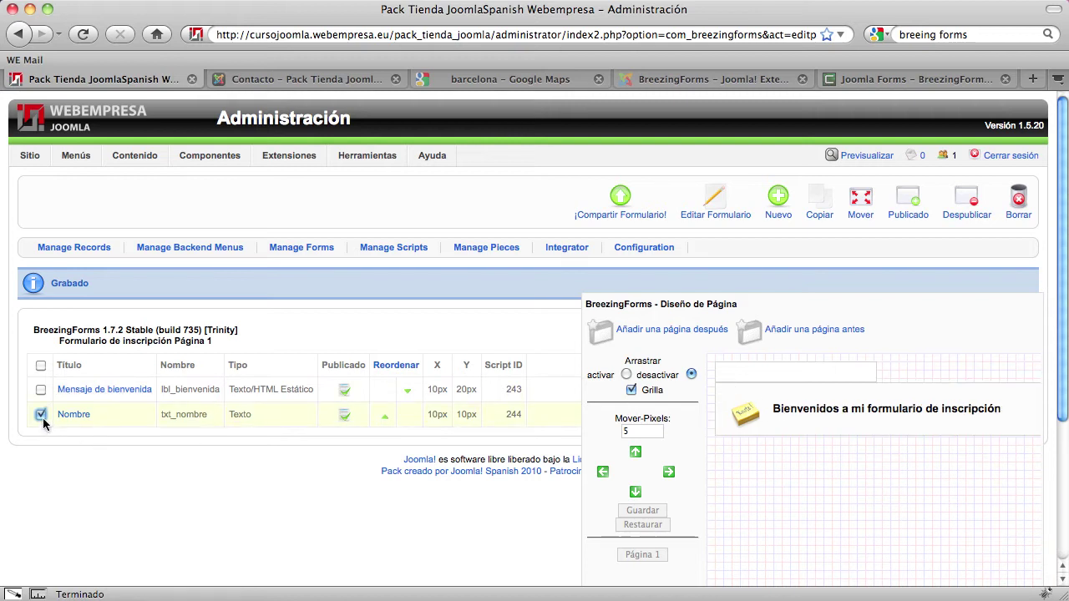
Set the Mover-Pixels step size to 20
click(625, 429)
text(5)
click(630, 431)
click(630, 430)
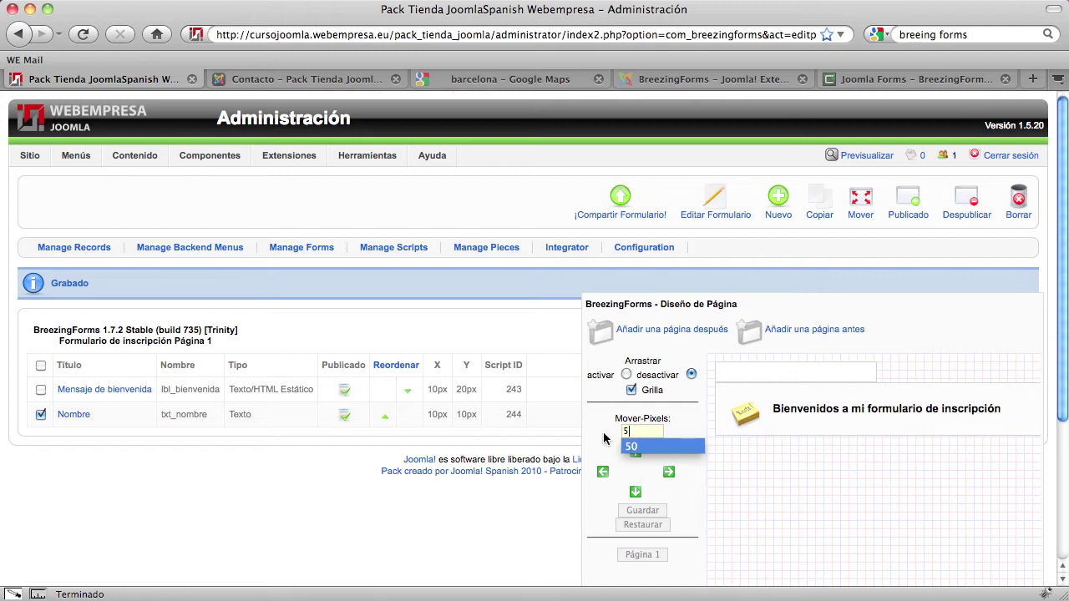
click(615, 436)
click(620, 432)
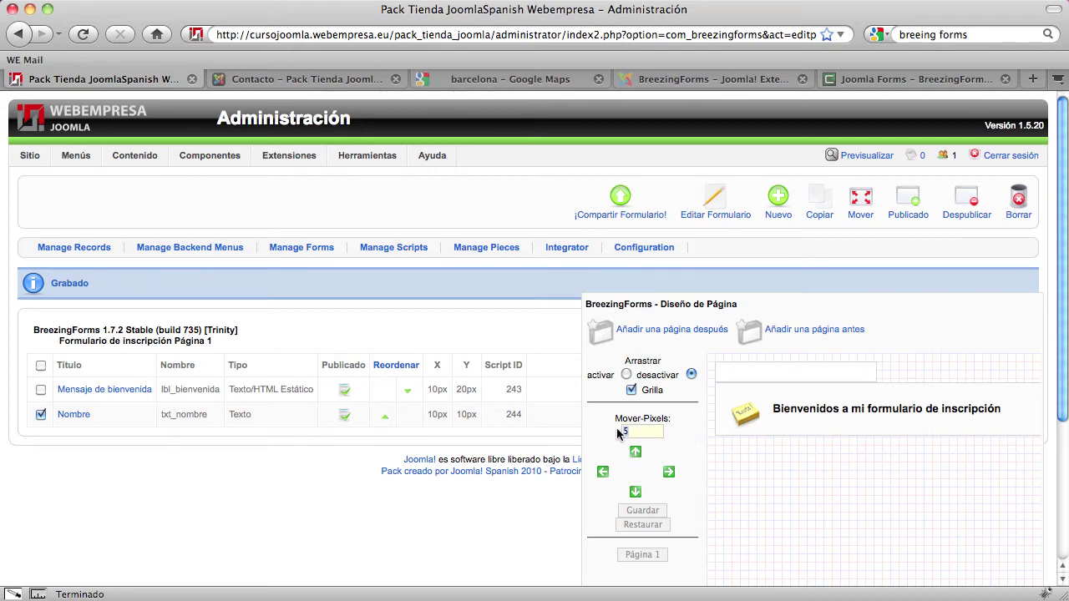
text(20)
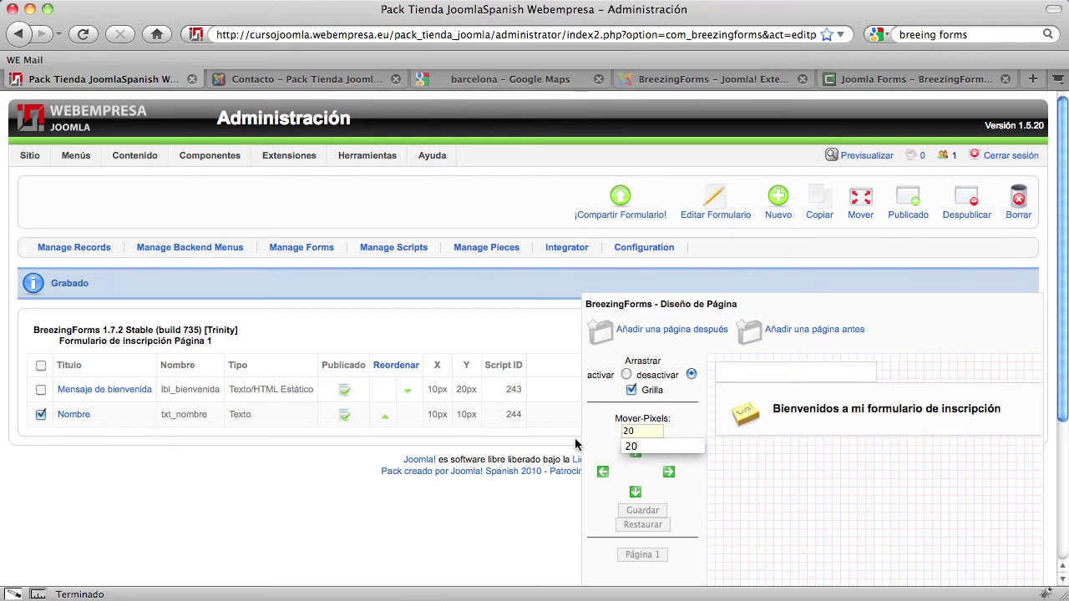
click(586, 440)
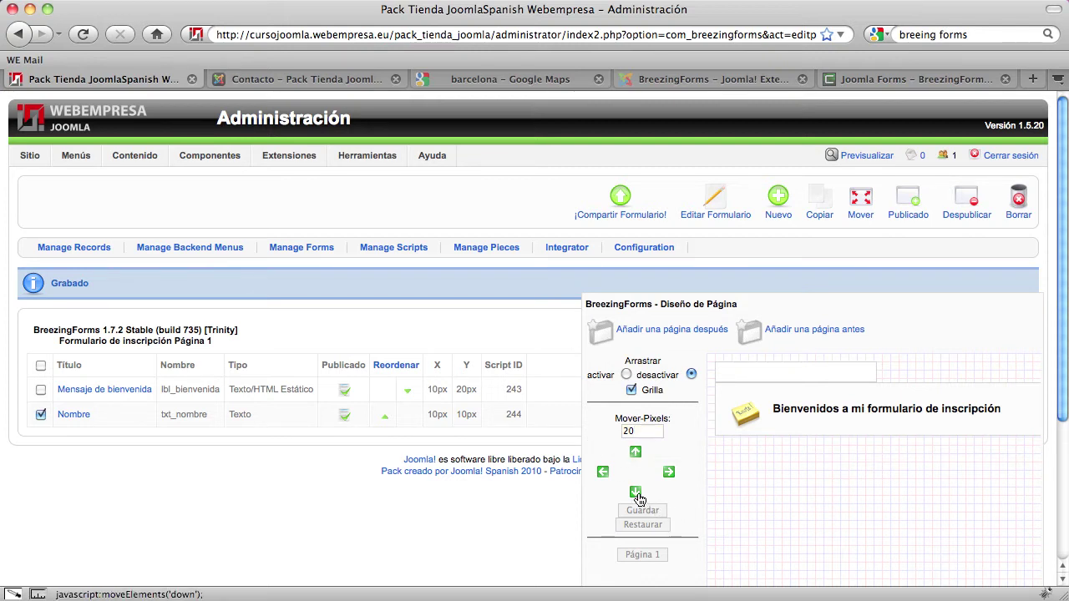
Move the Nombre field down 120 px to 10 by 130 and save
click(636, 492)
click(637, 492)
click(637, 493)
click(636, 492)
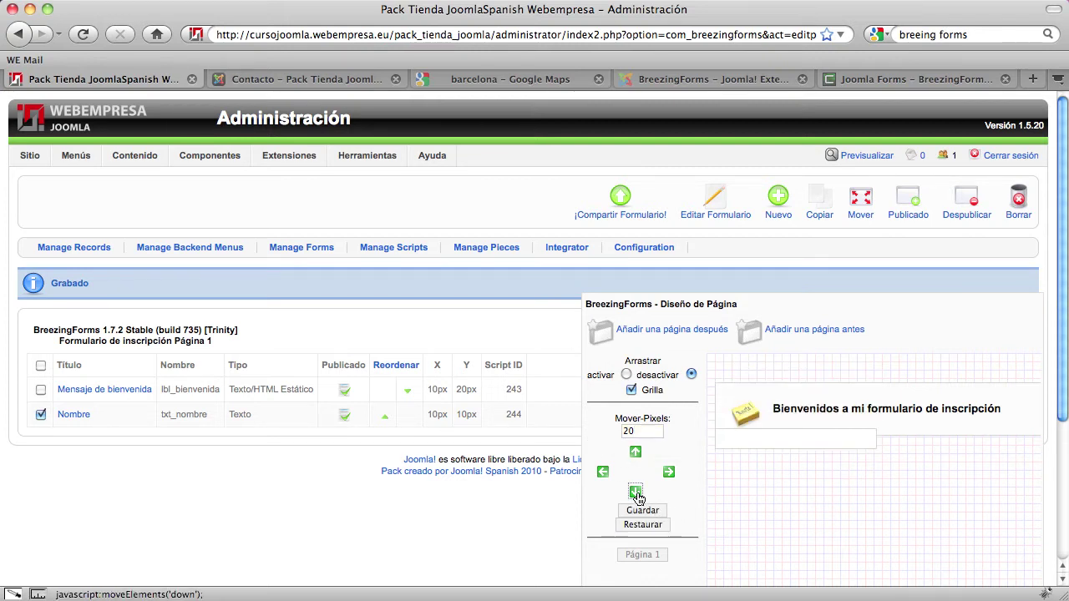
click(636, 492)
click(637, 493)
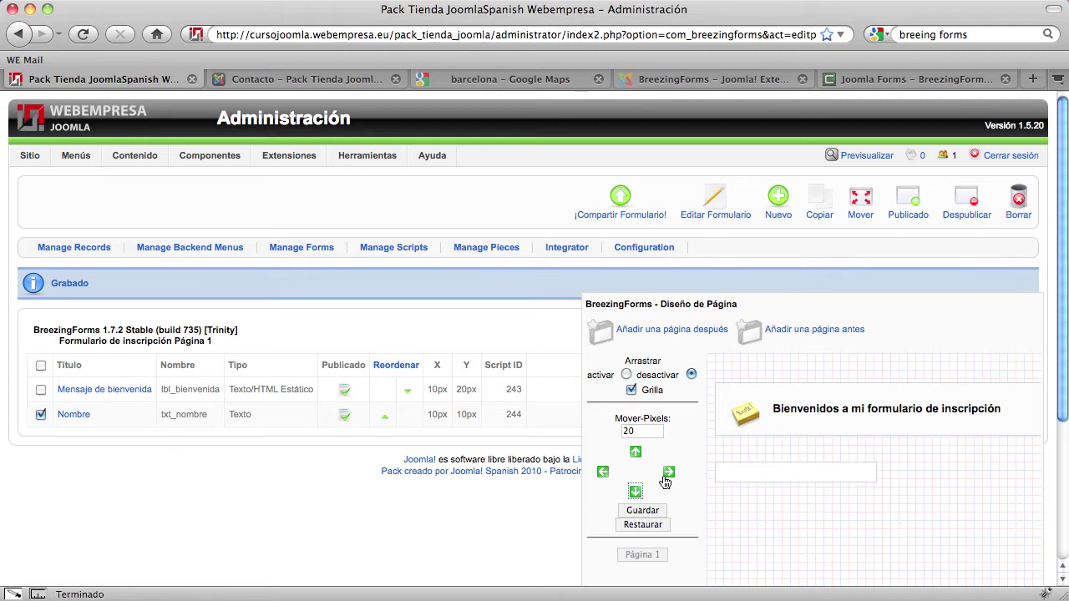
click(643, 510)
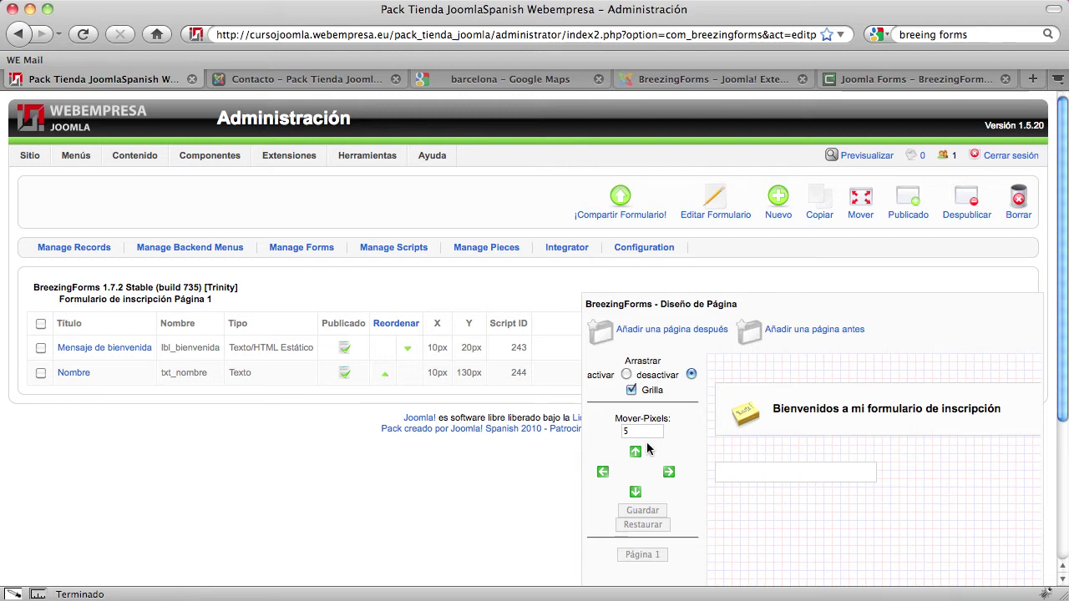
Inspect the Nombre field and welcome message in the Diseño de Página layout
scroll(647, 467, down, 2)
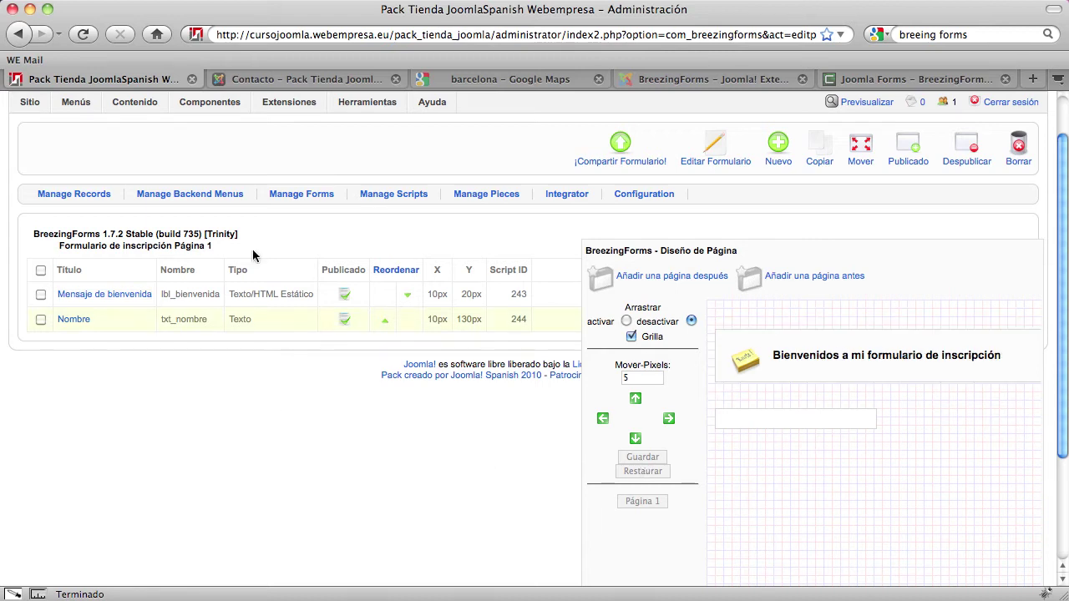
click(743, 422)
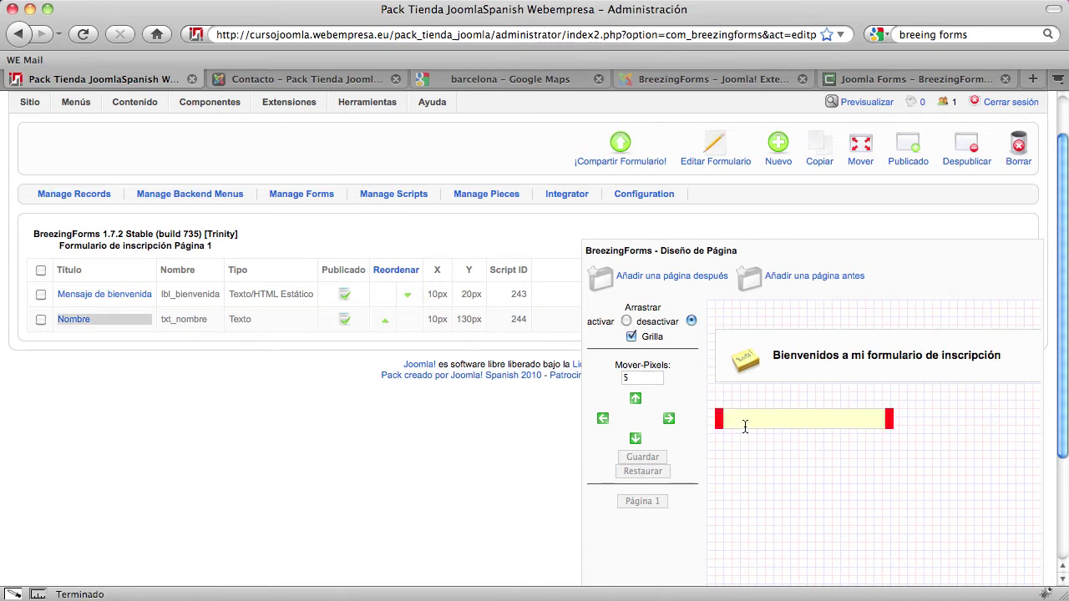
click(821, 393)
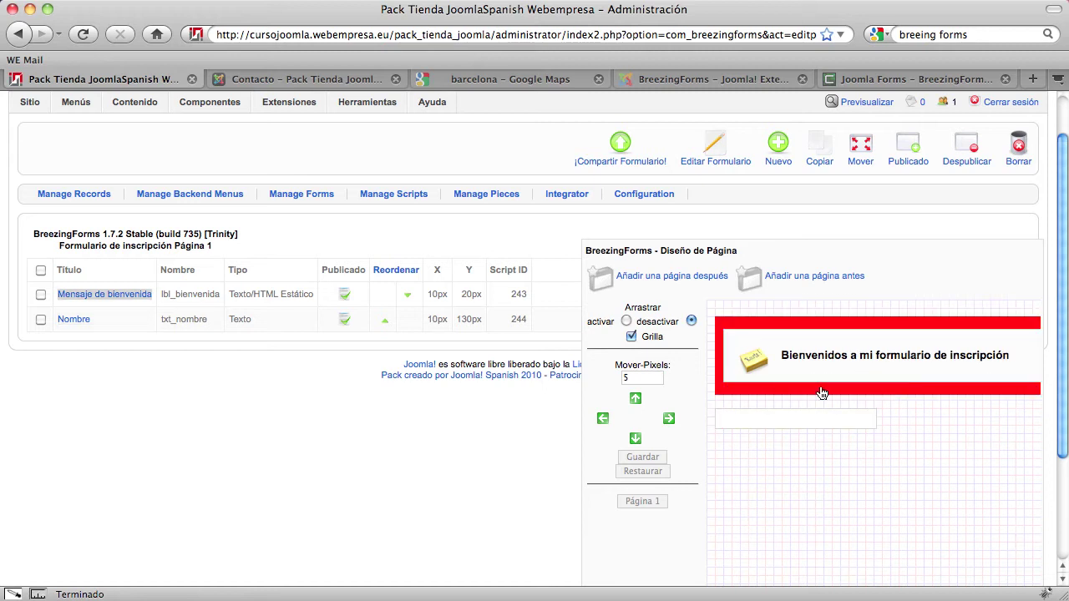
click(720, 420)
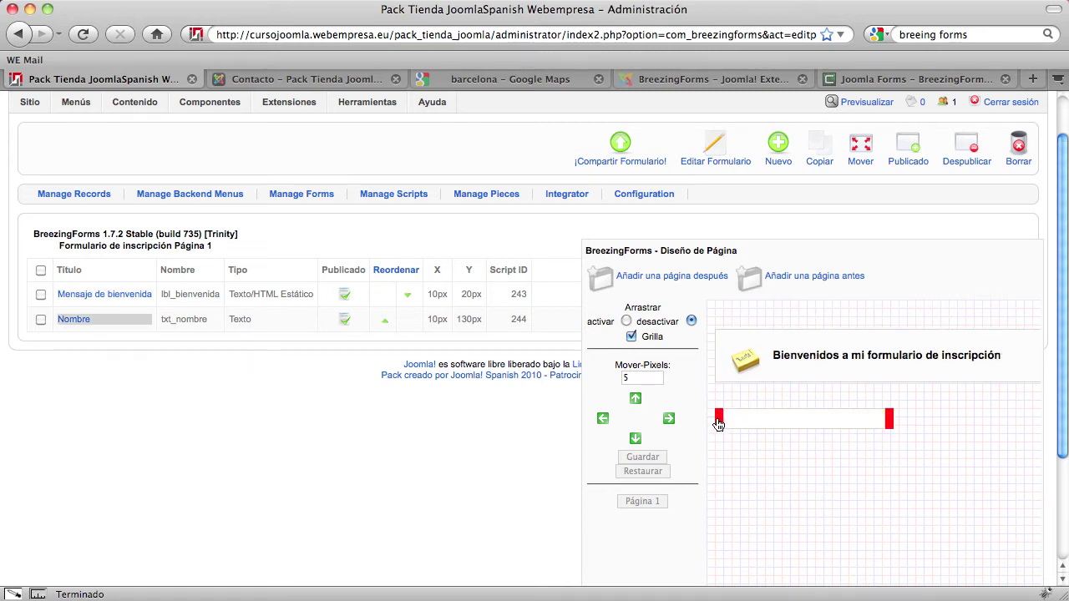
Add a static Texto/HTML element titled and named lbl_nombre displaying 'Nombre', and save it
click(773, 157)
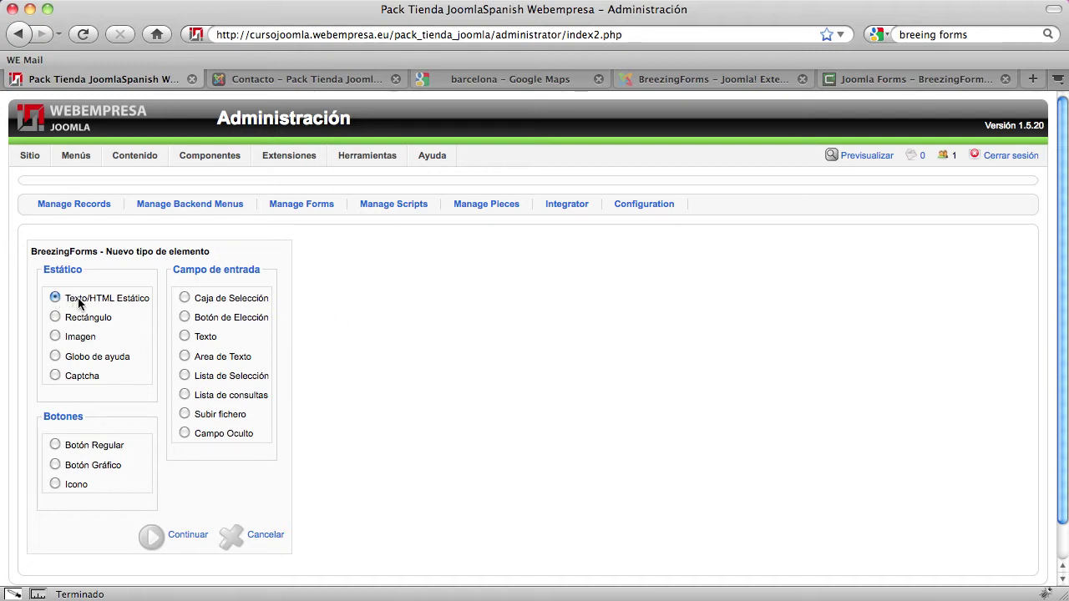
click(182, 540)
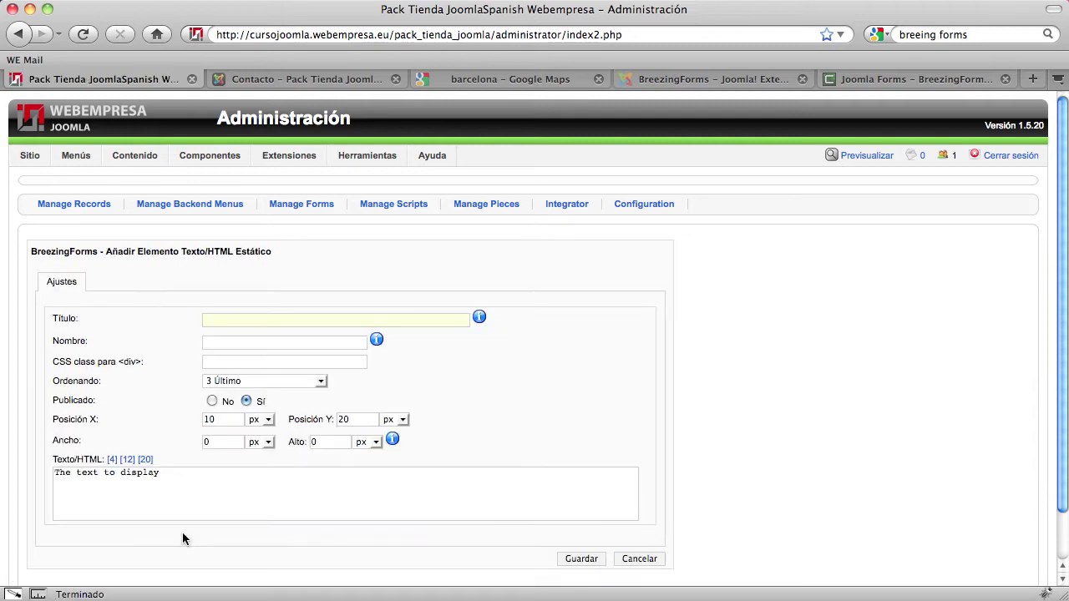
click(109, 481)
text(lbl_nombre)
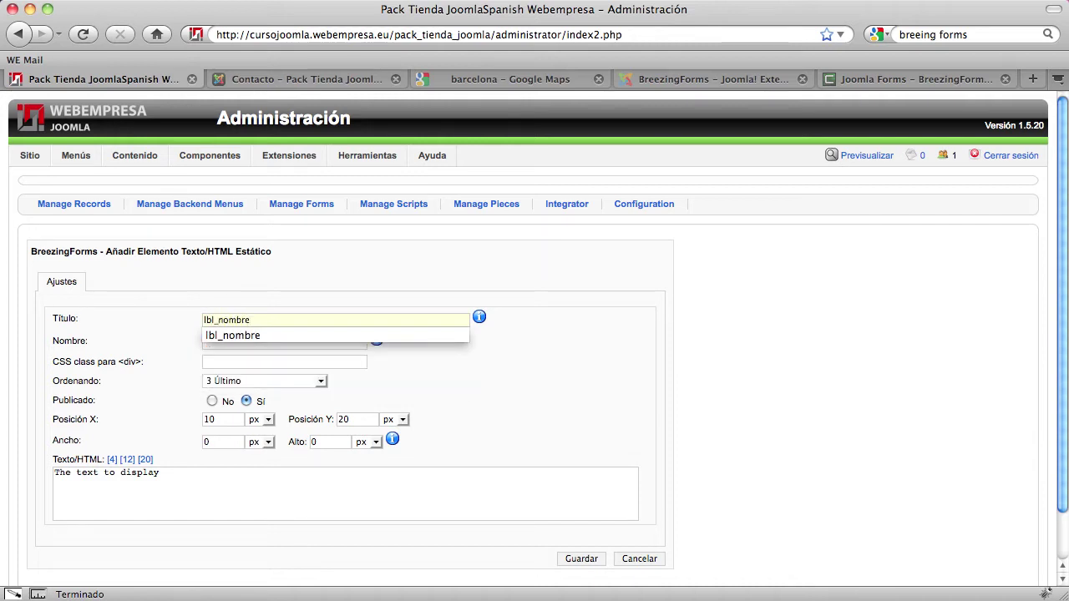
key(Down)
key(Tab)
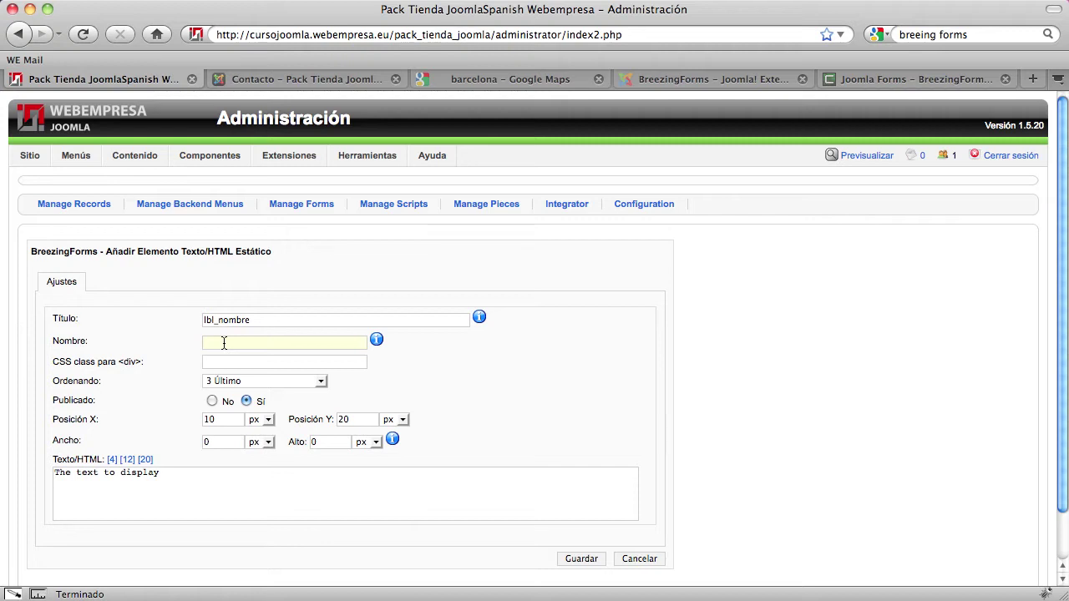
text(lbl_nombre)
drag(169, 472, 49, 475)
text(N)
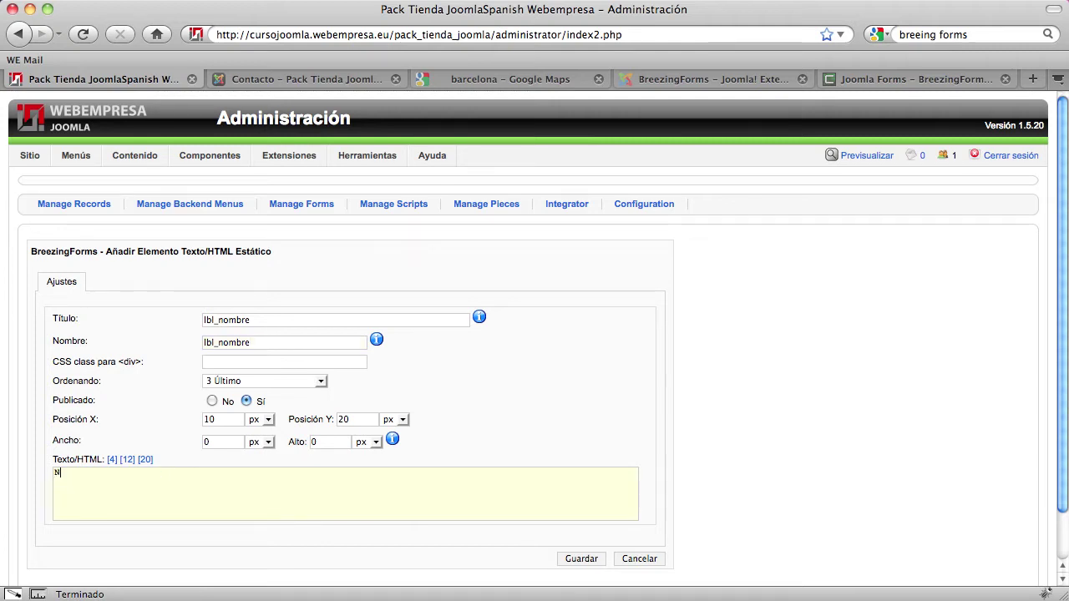
text(ombre)
scroll(394, 457, down, 1)
click(585, 519)
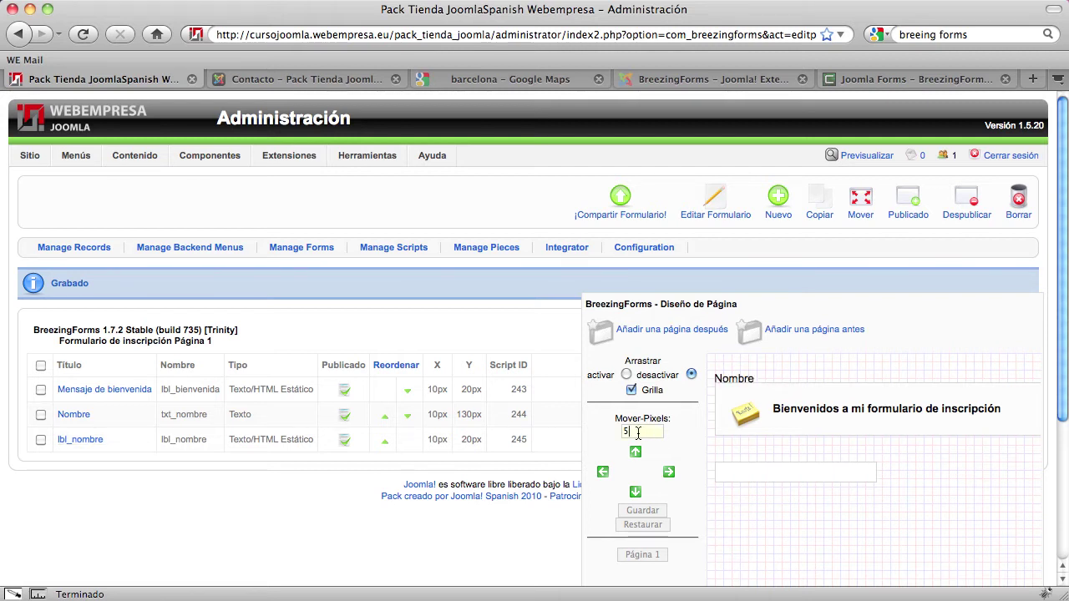
With a 20 px move step, move the lbl_nombre label down four times
key(BackSpace)
text(20)
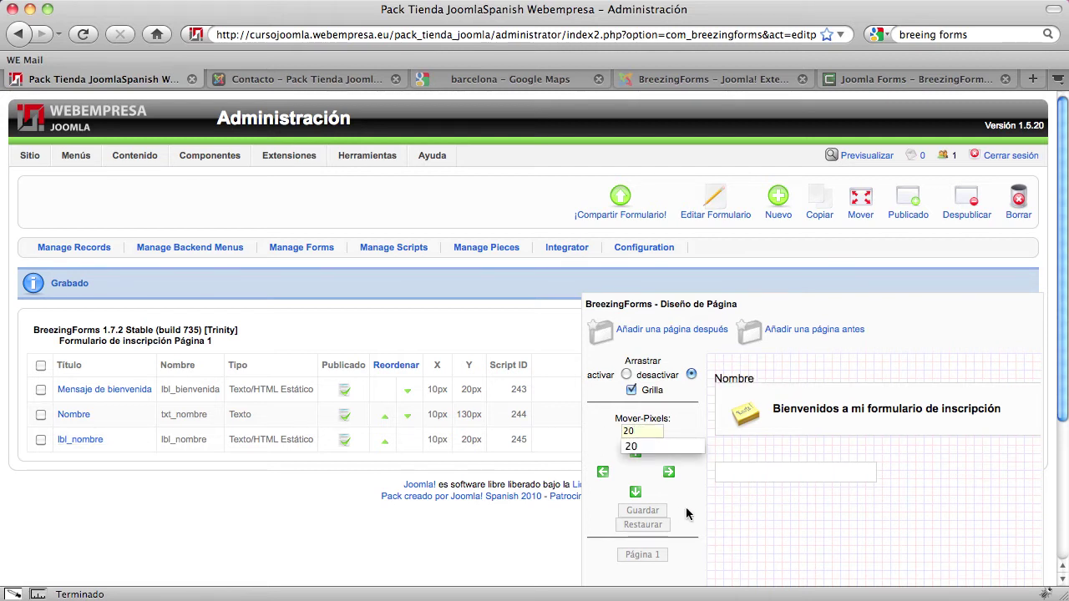
click(691, 508)
click(635, 494)
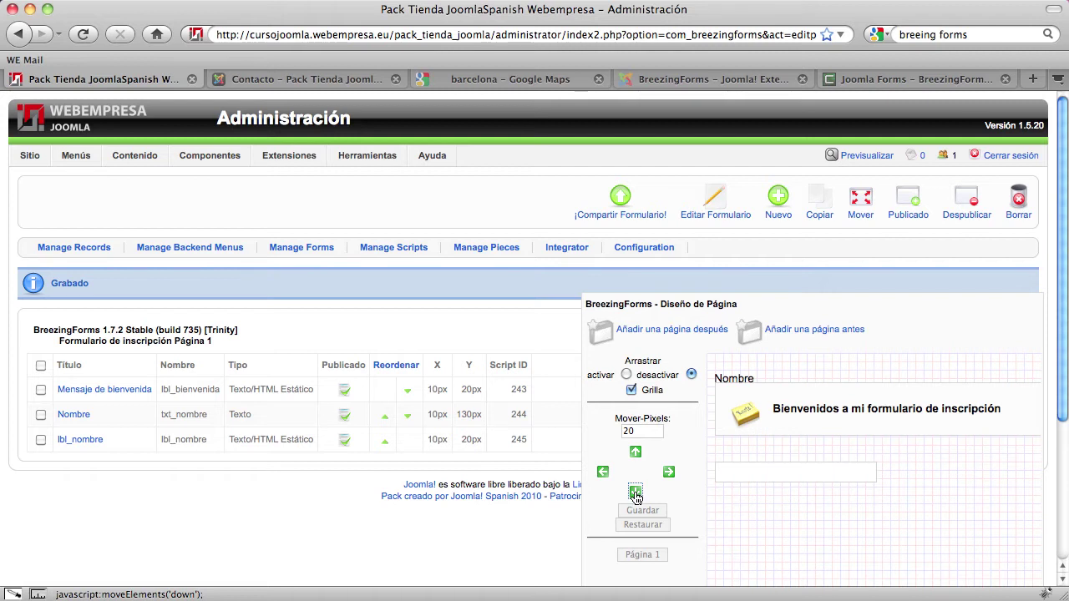
click(40, 440)
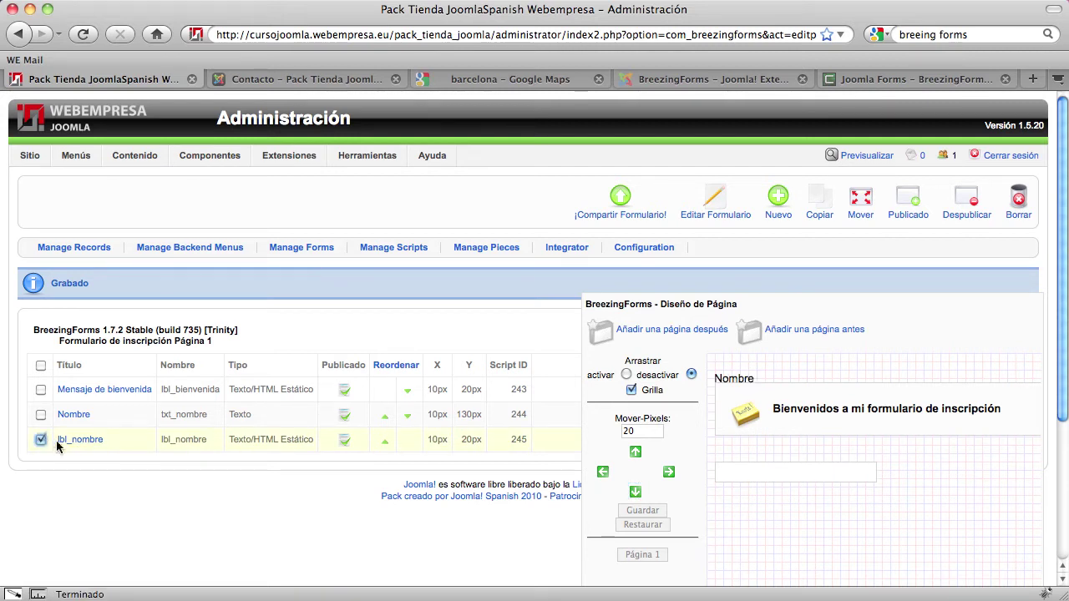
click(635, 492)
click(635, 492)
click(635, 492)
click(635, 491)
click(635, 492)
click(636, 492)
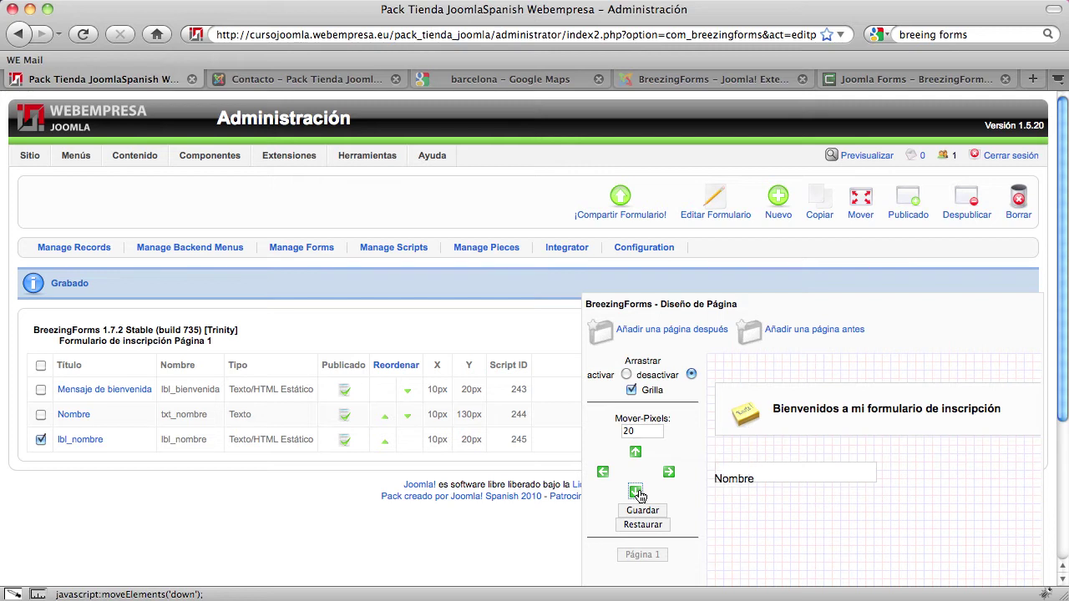
Change the move step to 5 px and nudge lbl_nombre up once
click(635, 432)
key(BackSpace)
key(BackSpace)
text(5)
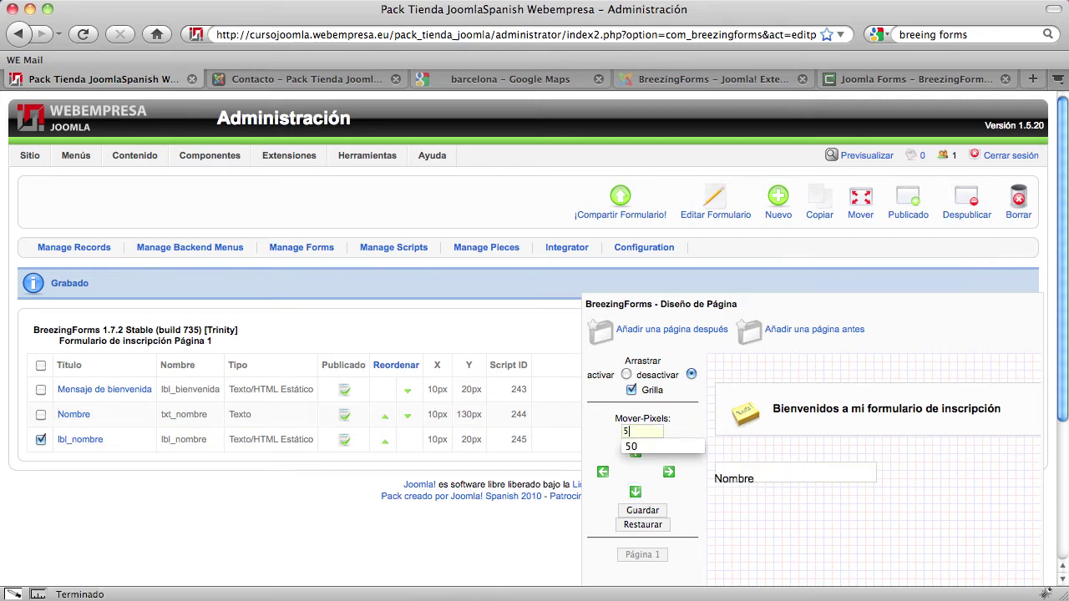
click(635, 453)
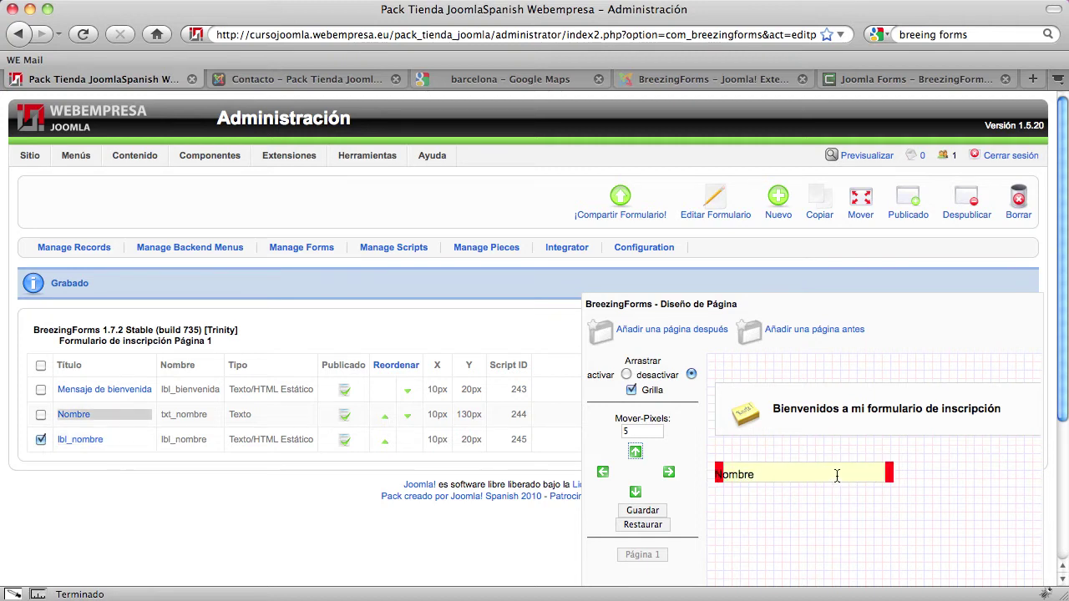
Switch selection from lbl_nombre to the Nombre field and shift it right 20 px
click(40, 439)
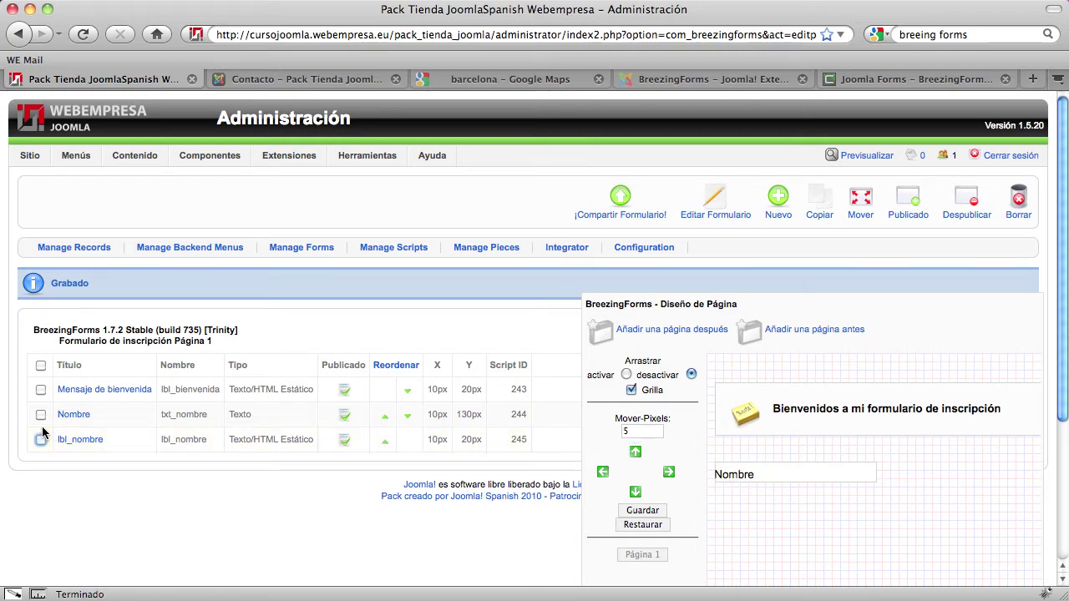
click(40, 414)
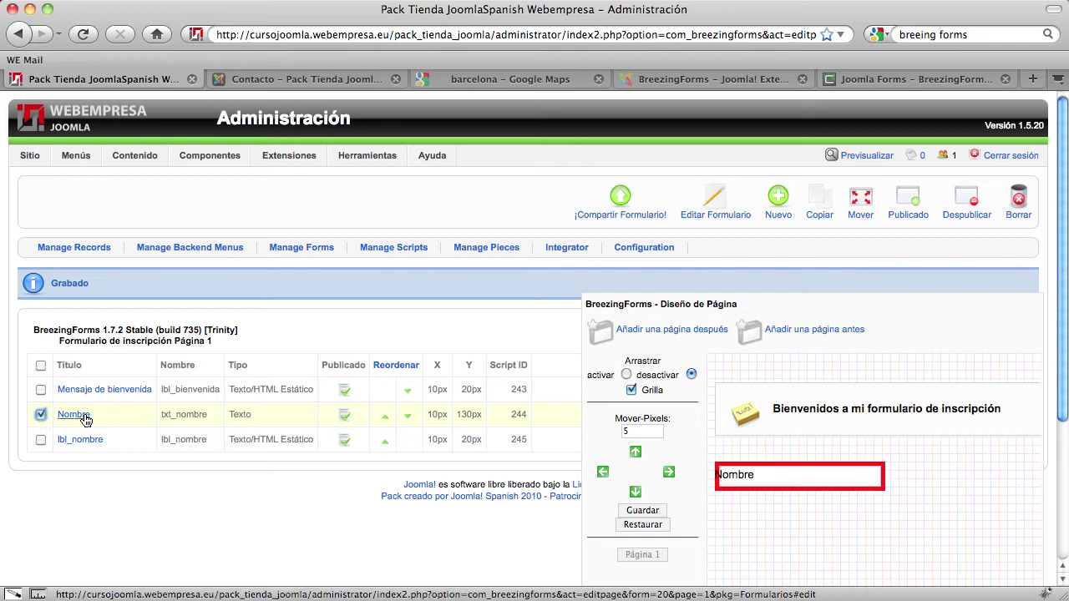
click(670, 474)
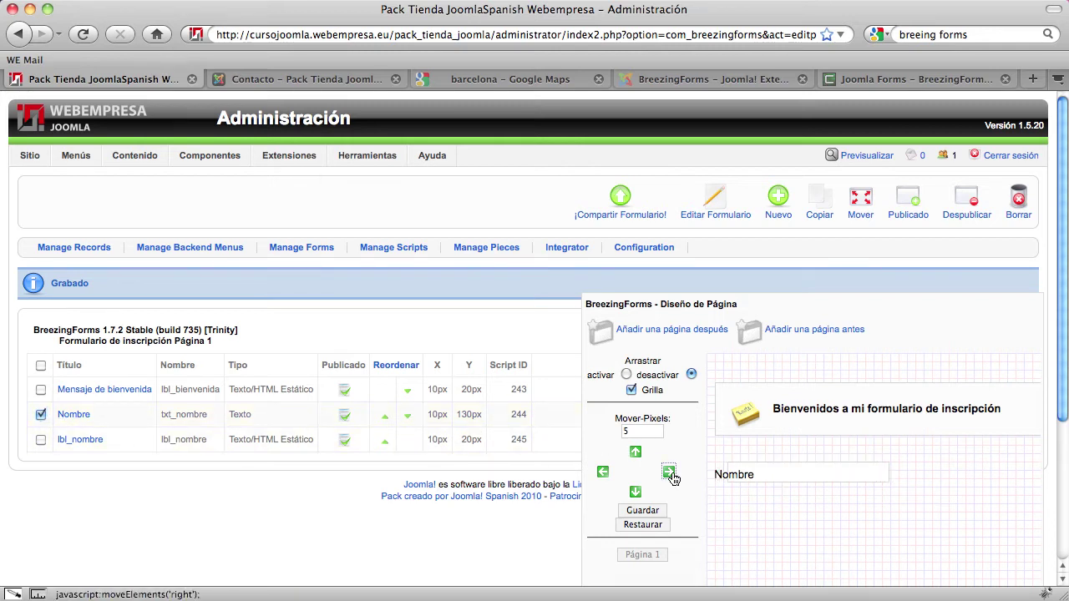
click(669, 473)
click(670, 473)
click(670, 473)
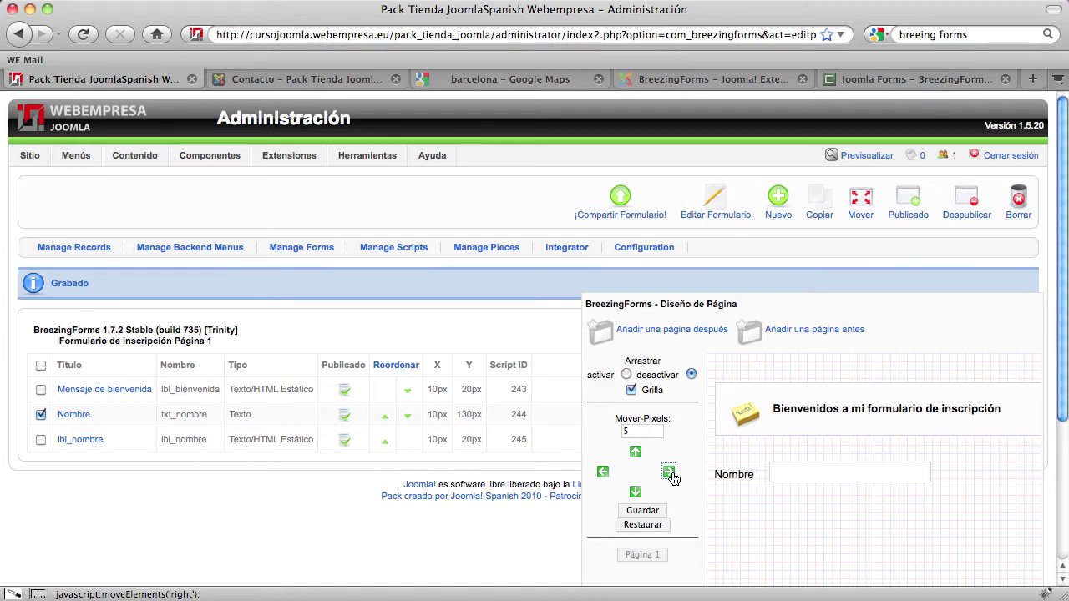
Save the layout with the Nombre field at 75 px by 130 px
scroll(838, 533, down, 3)
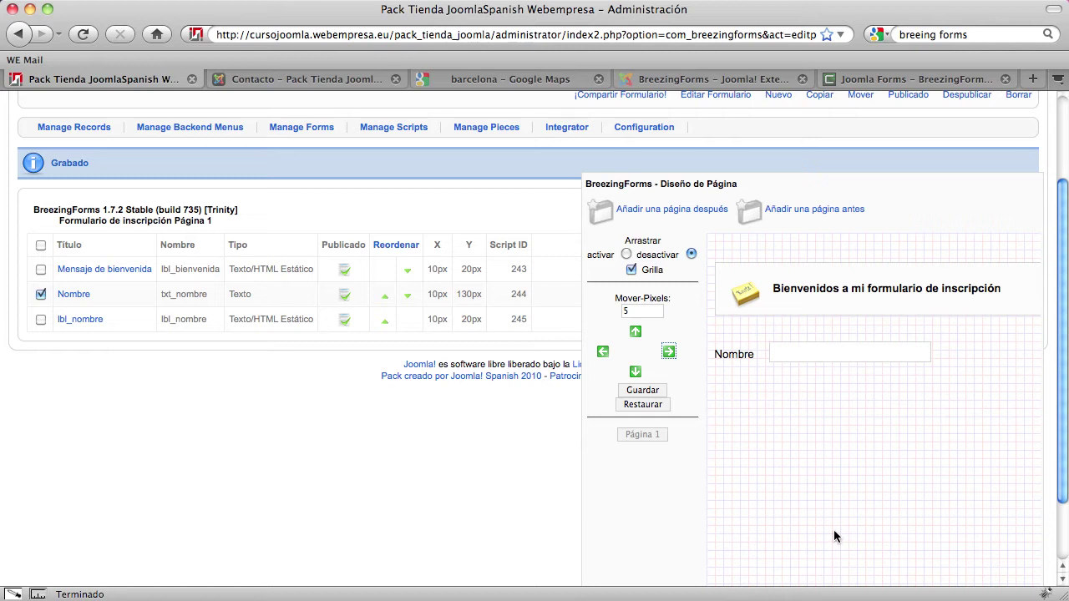
scroll(834, 530, down, 1)
scroll(833, 530, up, 1)
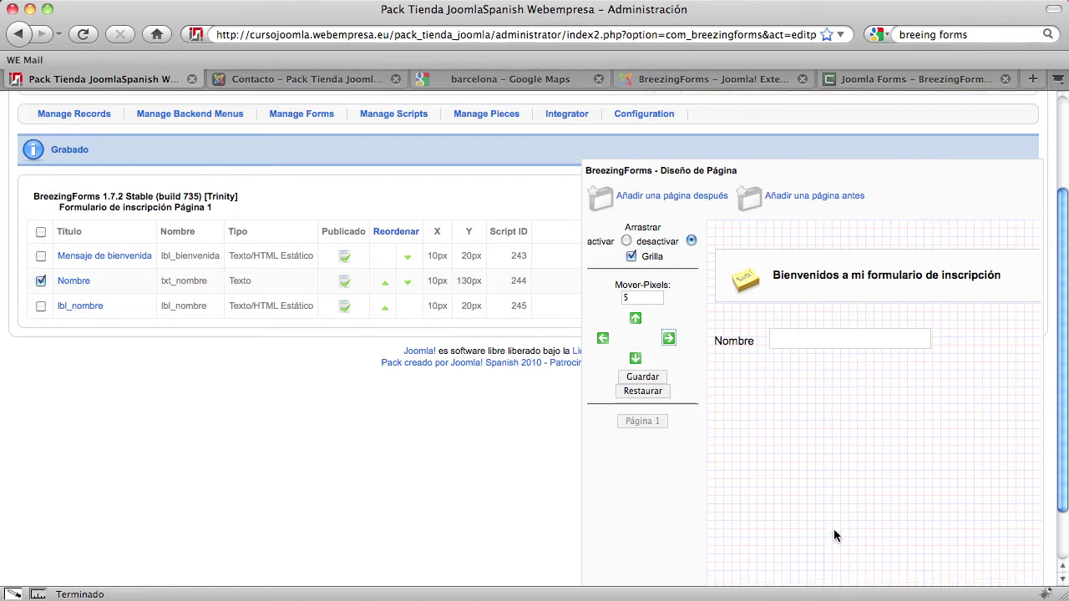
click(647, 390)
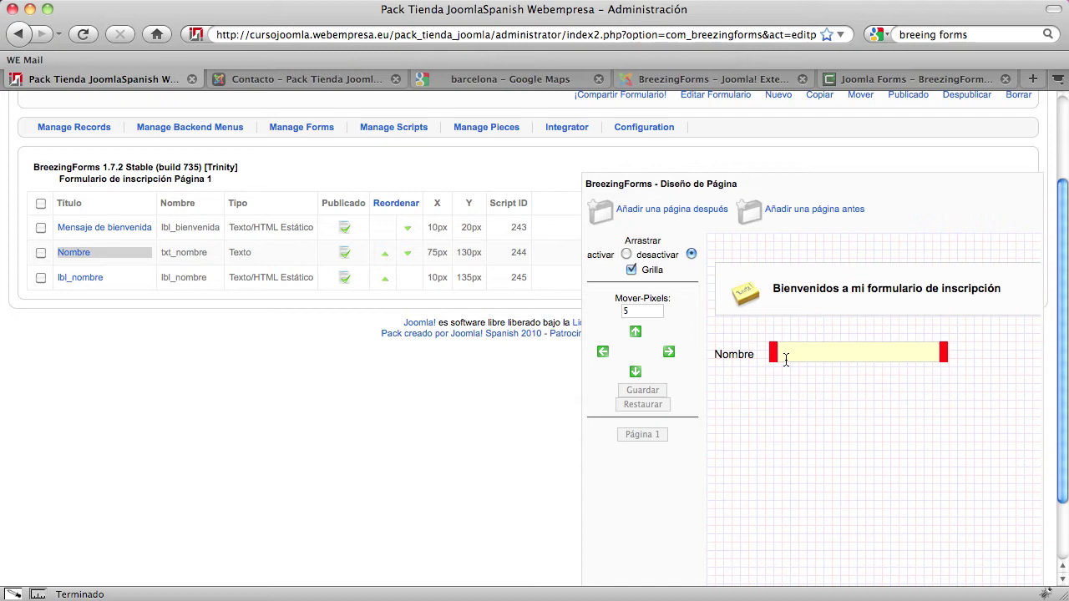
scroll(351, 368, up, 2)
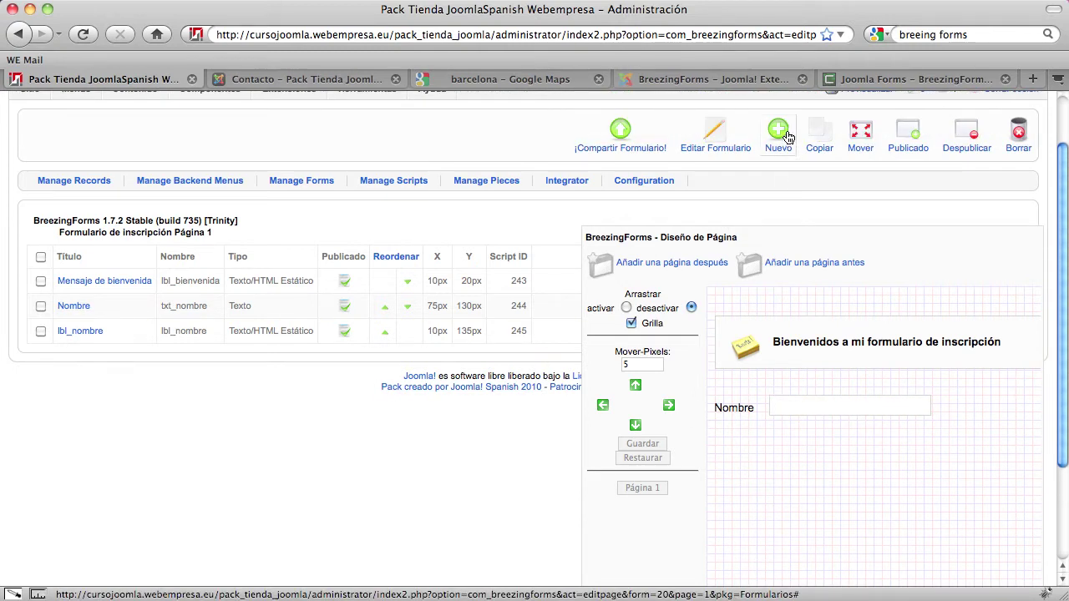
scroll(500, 345, up, 1)
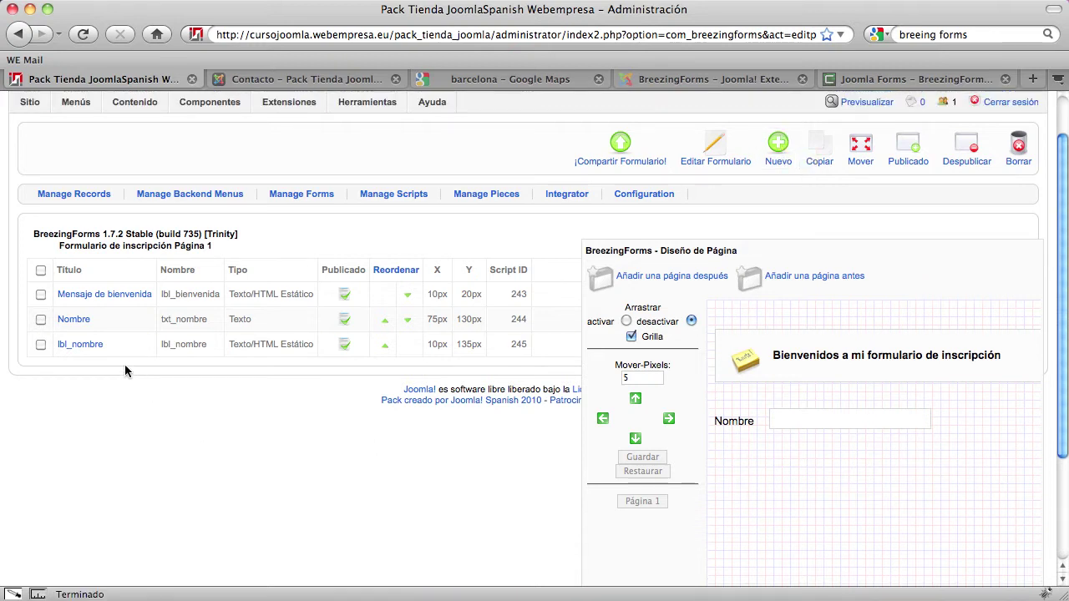
Copy the Nombre field and lbl_nombre label to formulario_inscripion / Página 1
click(40, 344)
click(40, 319)
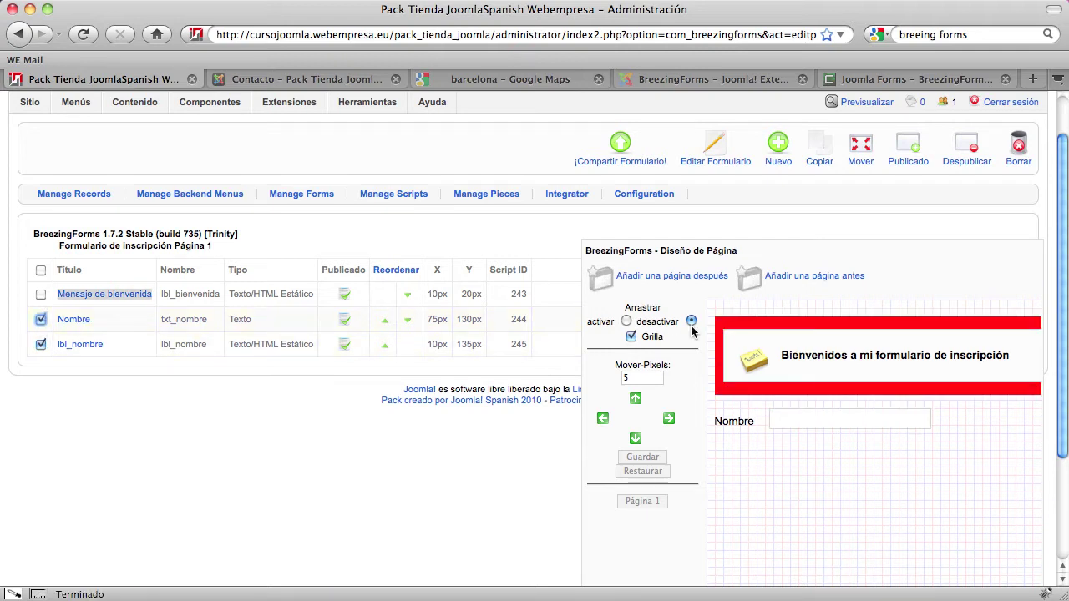
scroll(191, 476, up, 3)
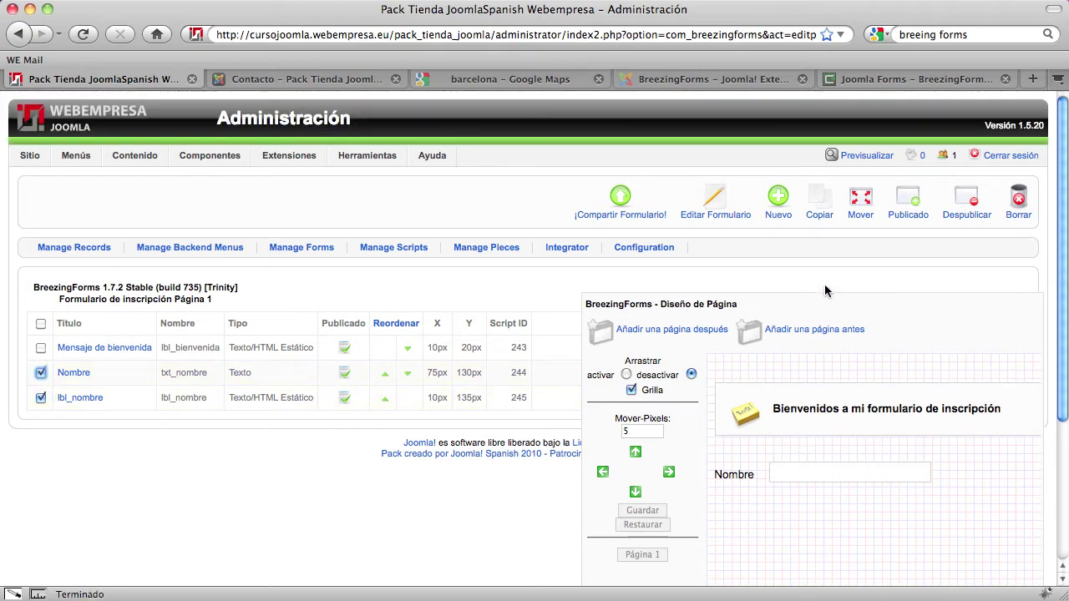
click(821, 213)
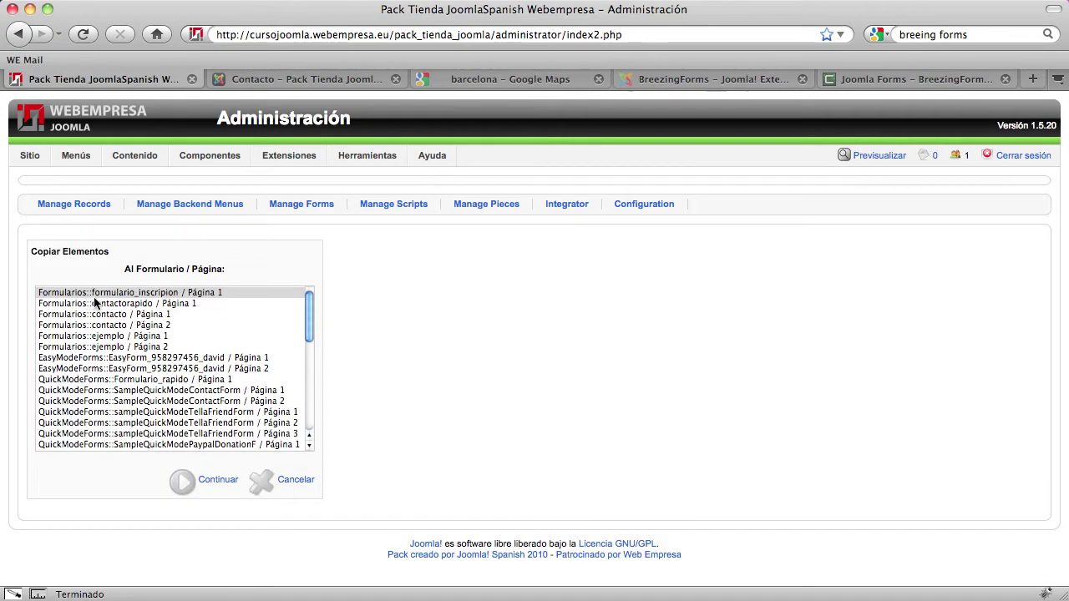
click(120, 297)
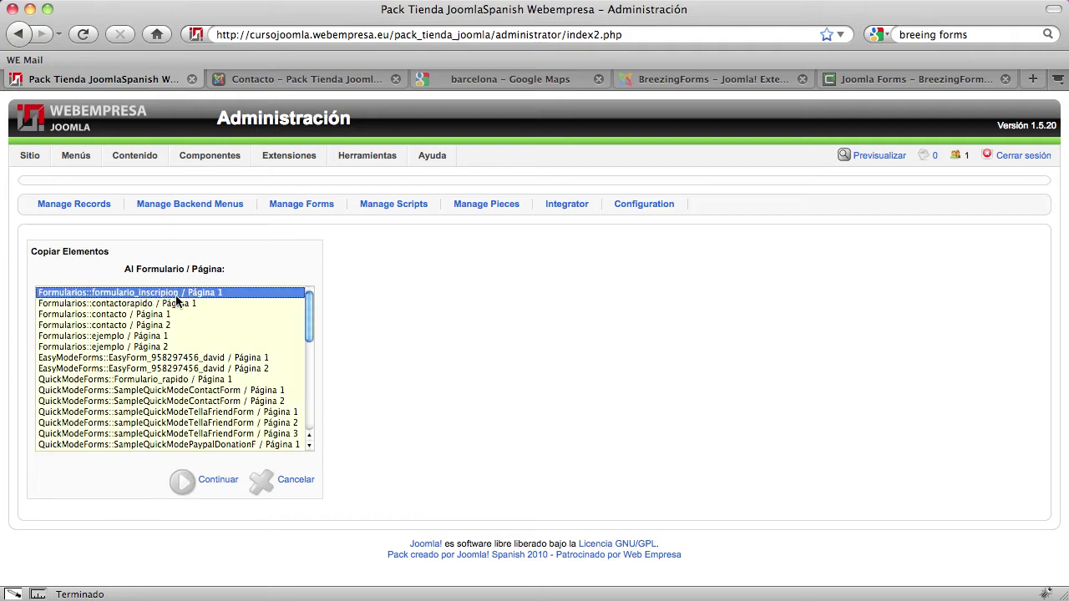
click(211, 482)
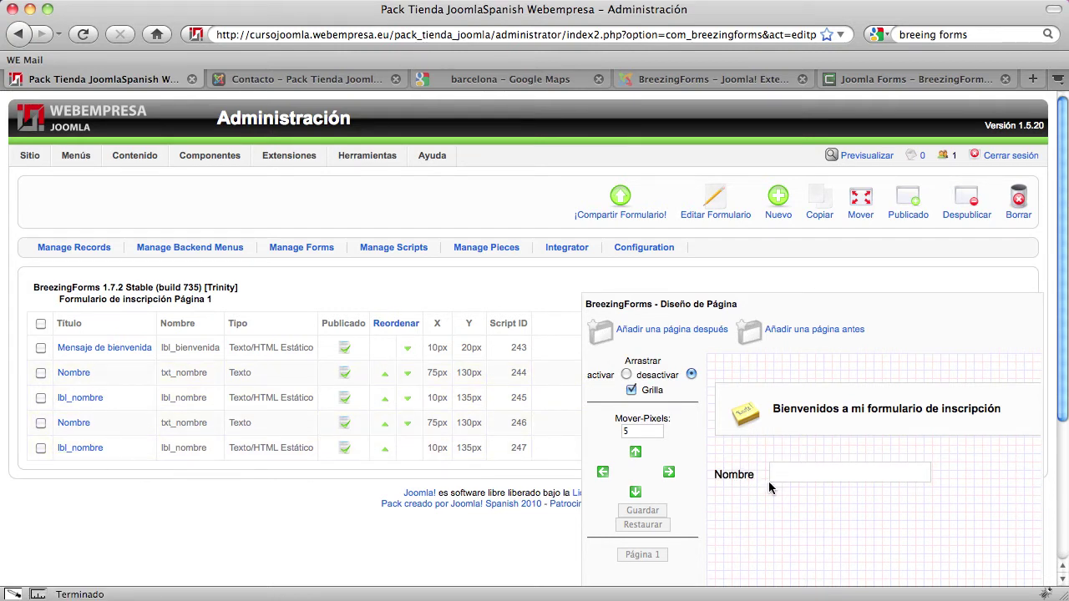
Nudge the copied Nombre field and label down 20 px to 165/170 px and save
scroll(777, 492, down, 3)
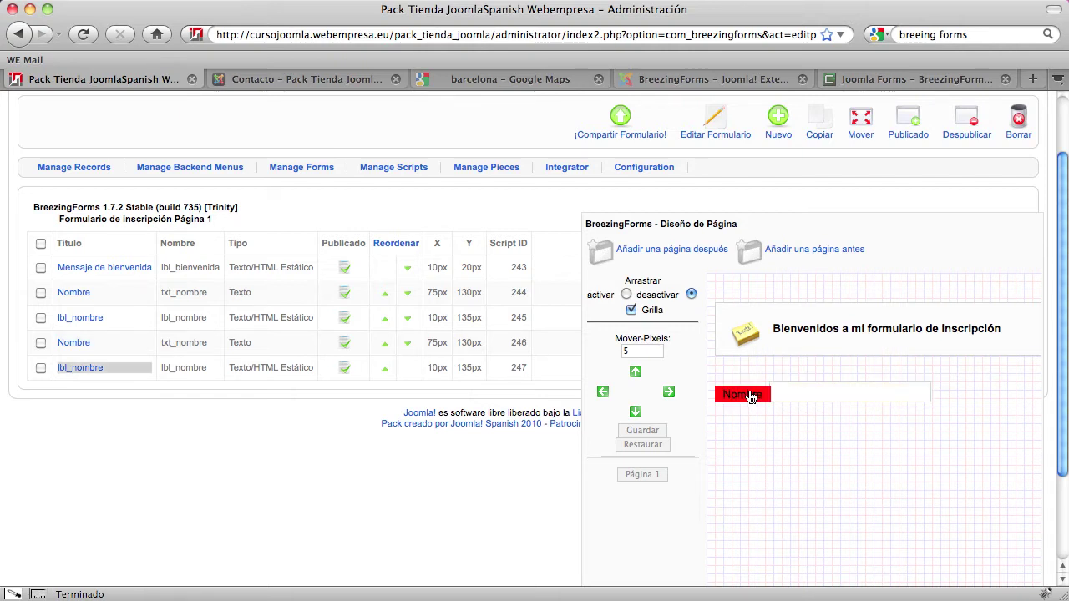
scroll(787, 394, down, 1)
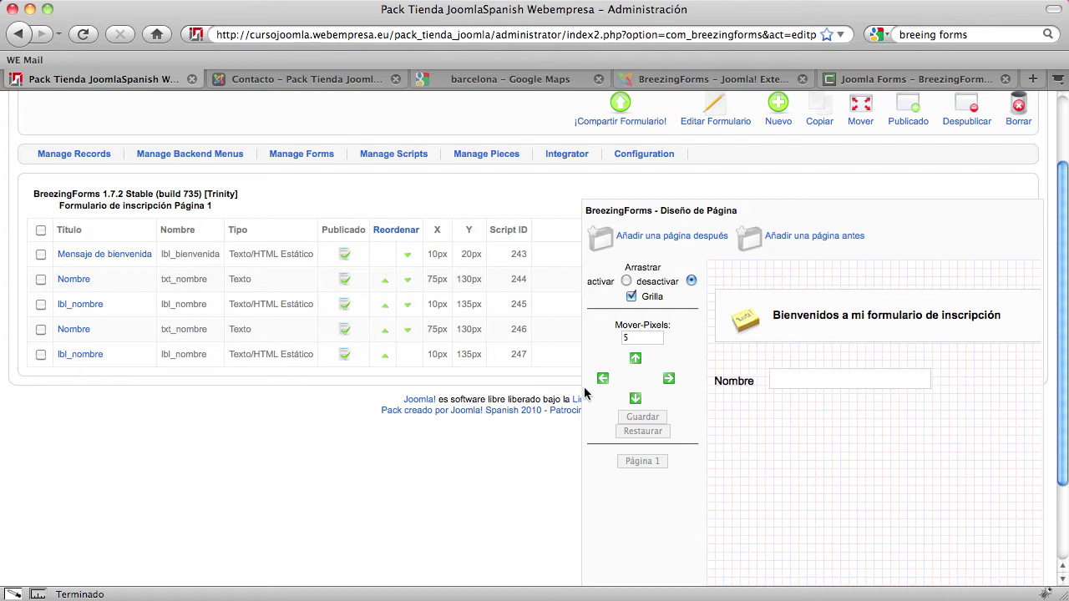
click(41, 354)
click(41, 329)
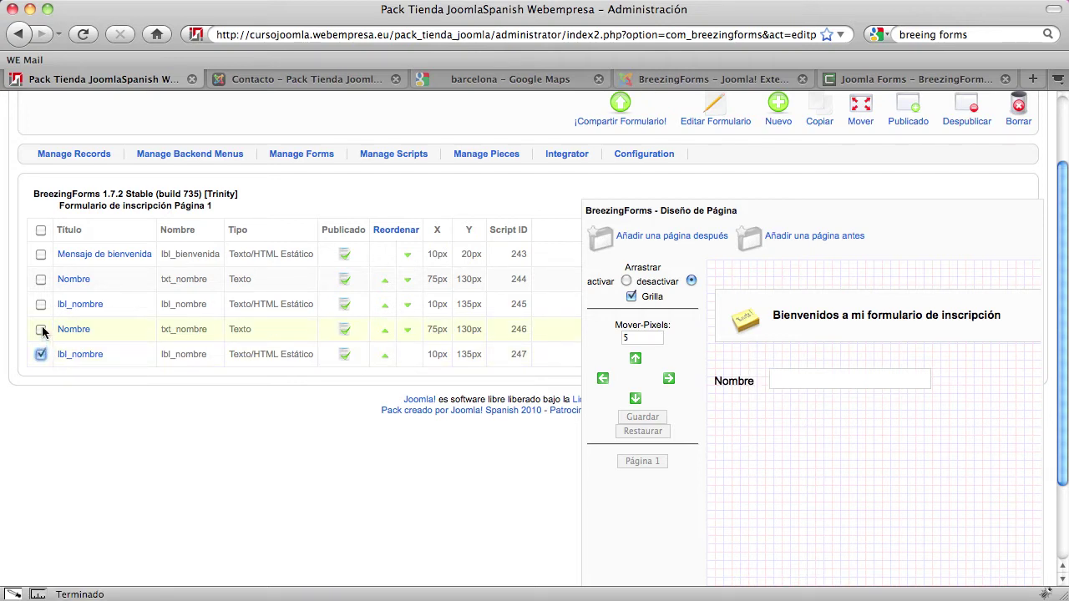
click(636, 400)
click(636, 400)
click(636, 400)
click(636, 400)
click(636, 400)
click(636, 400)
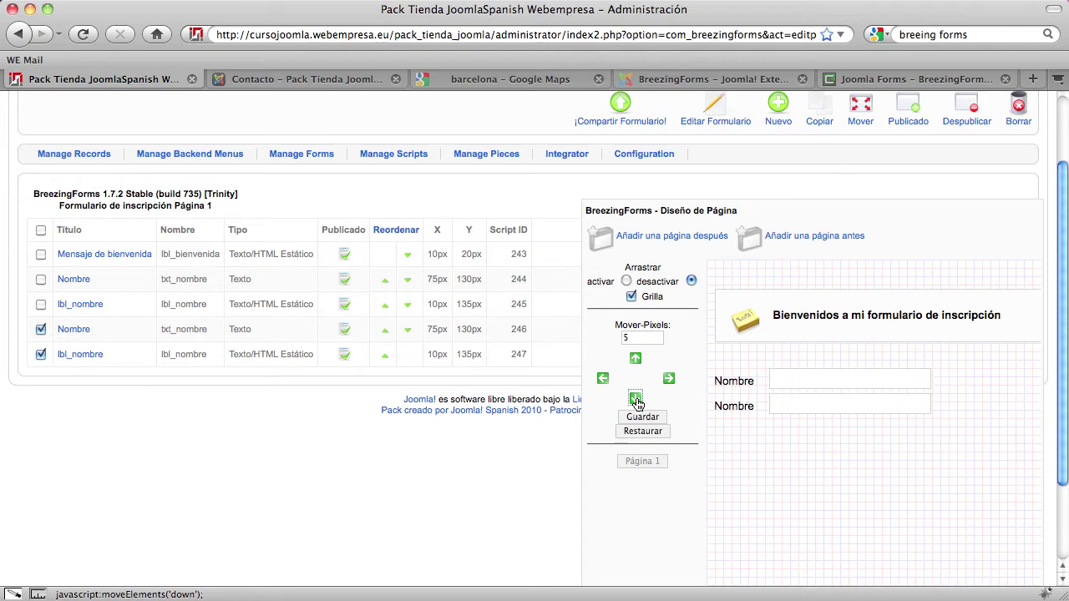
click(636, 400)
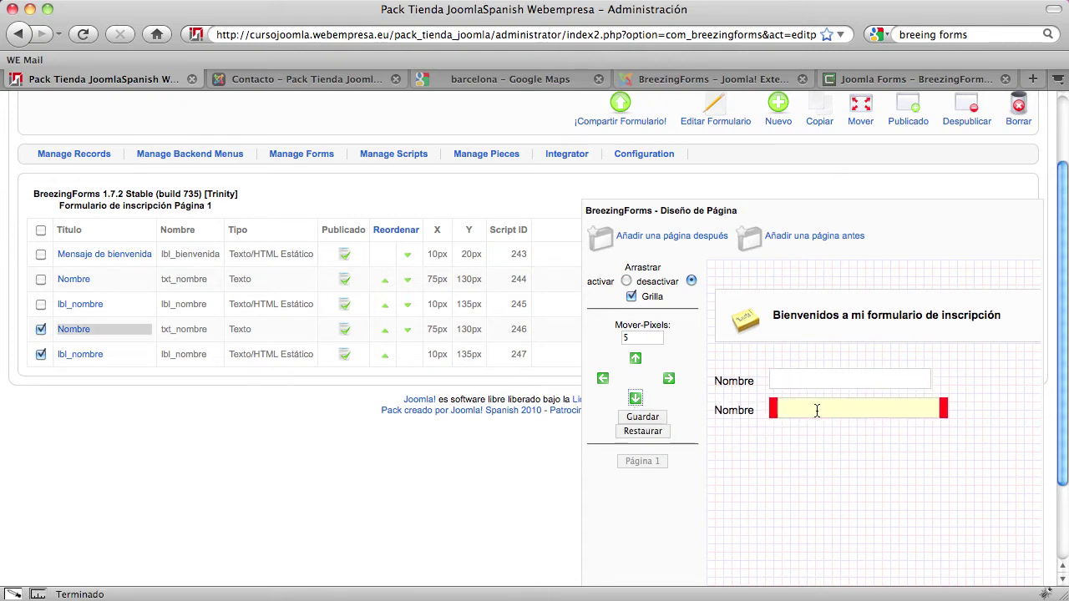
click(653, 417)
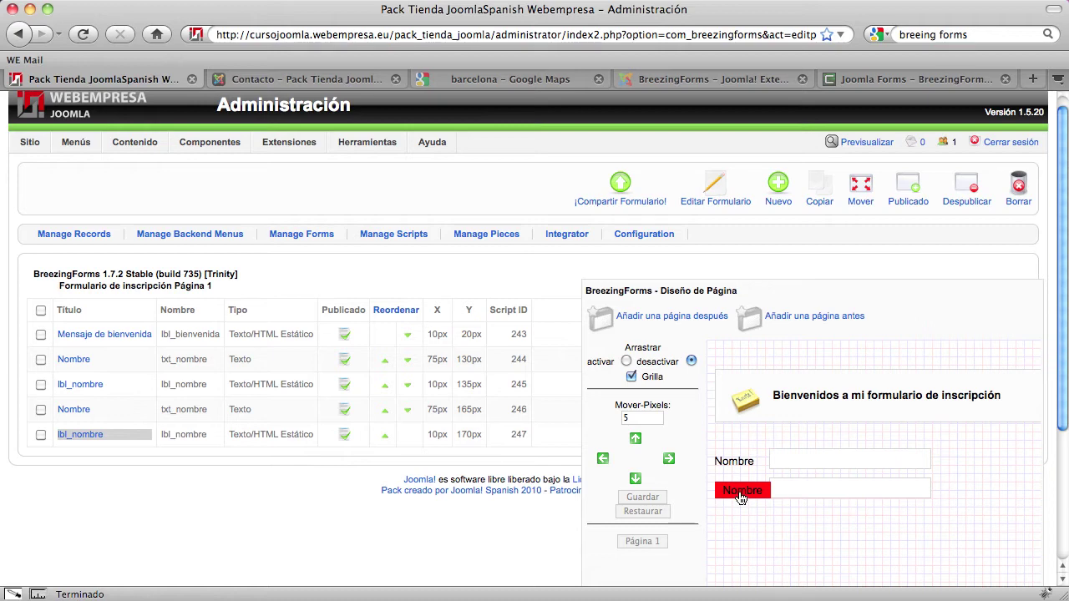
Rename the copied label to lbl_apellido in Título and Nombre, text 'Apellido', and save
click(80, 435)
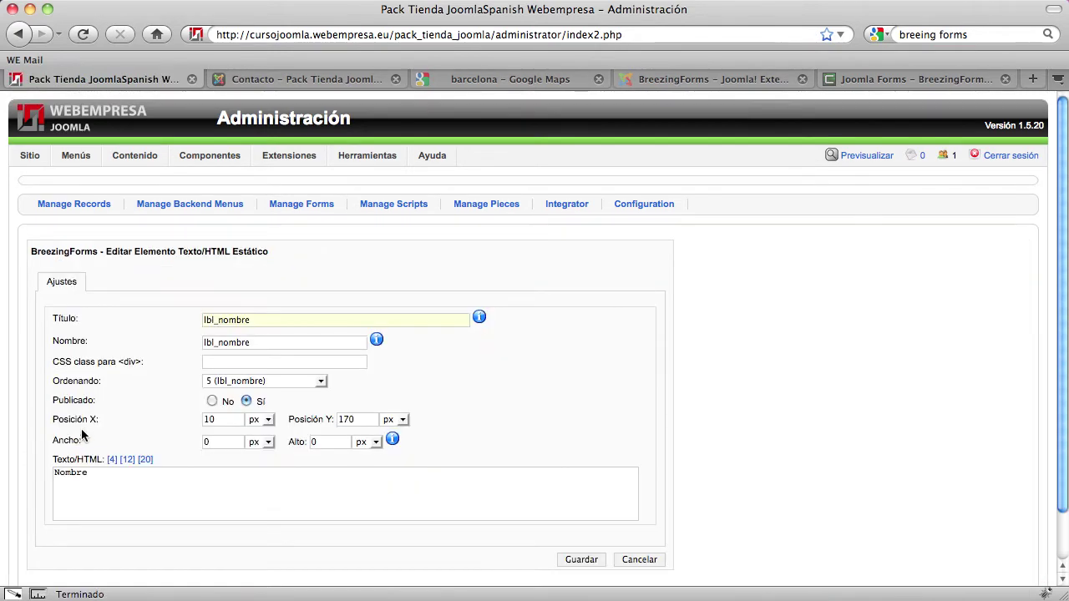
double_click(240, 321)
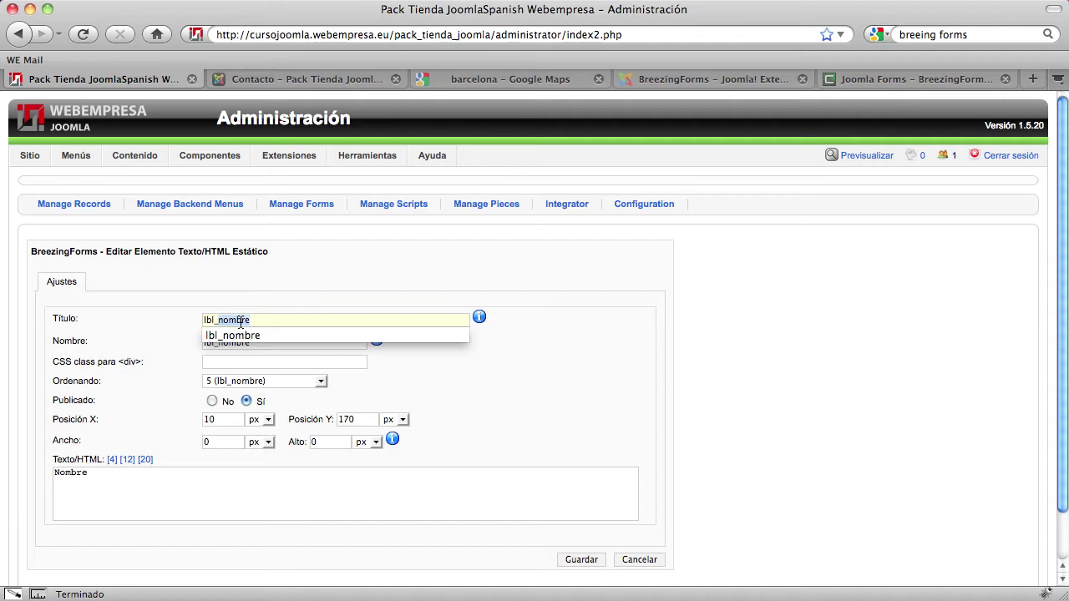
text(apellido)
key(Down)
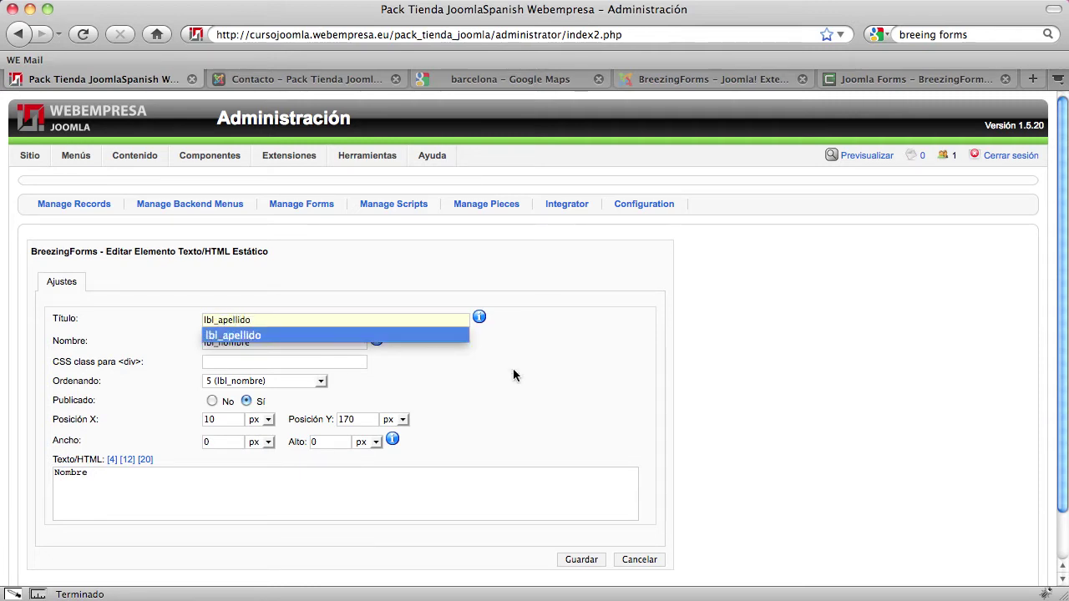
click(259, 347)
double_click(240, 343)
text(ap)
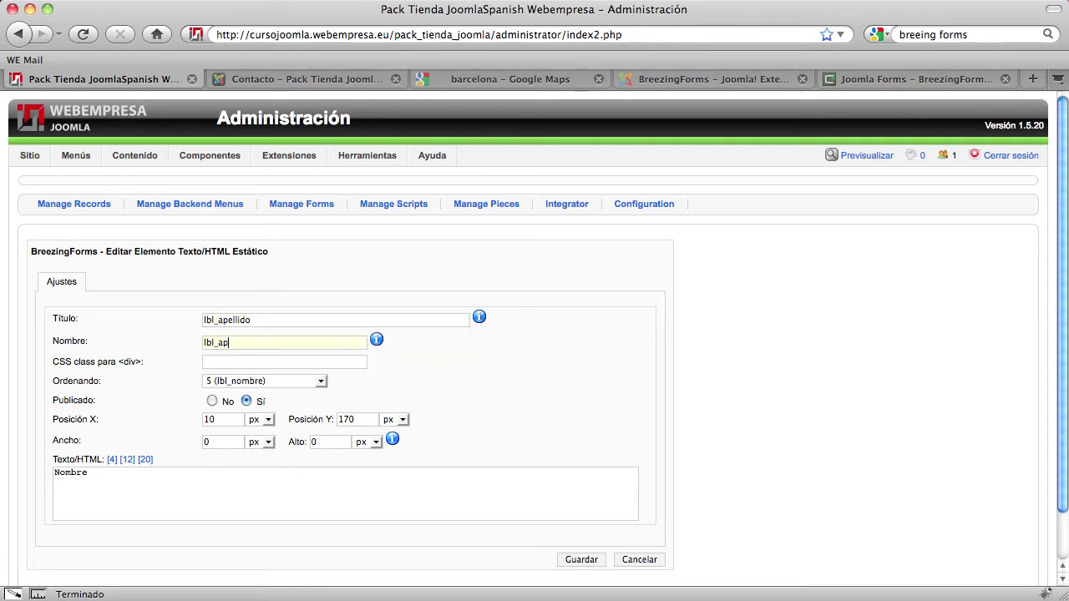
text(ellido)
drag(99, 475, 20, 470)
text(A)
click(599, 565)
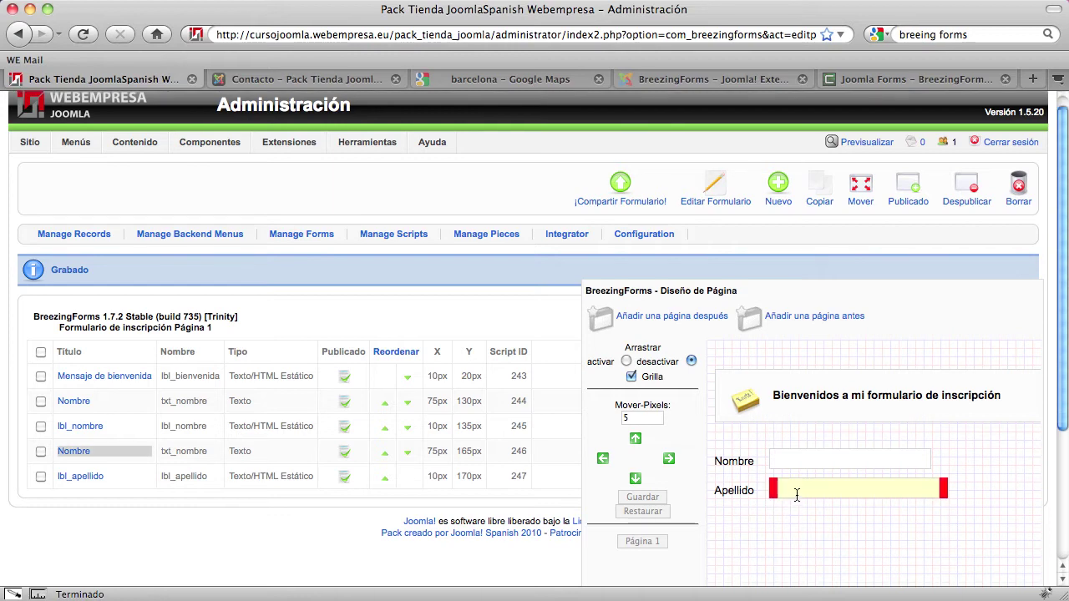
Retitle the copied text field Apellido with internal name txt_apellido
click(65, 454)
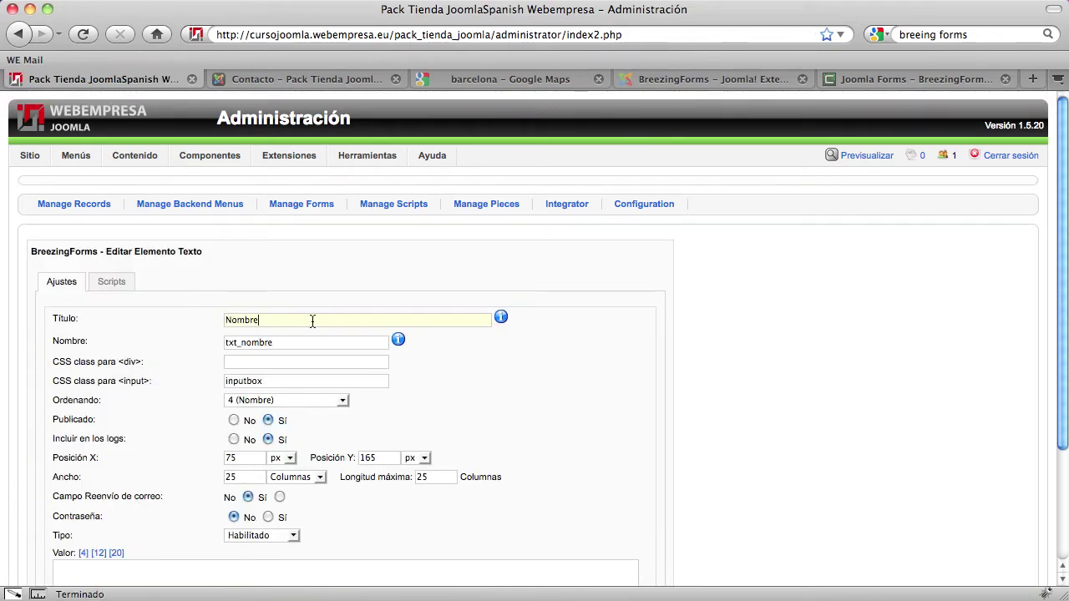
double_click(312, 321)
text(Apellido)
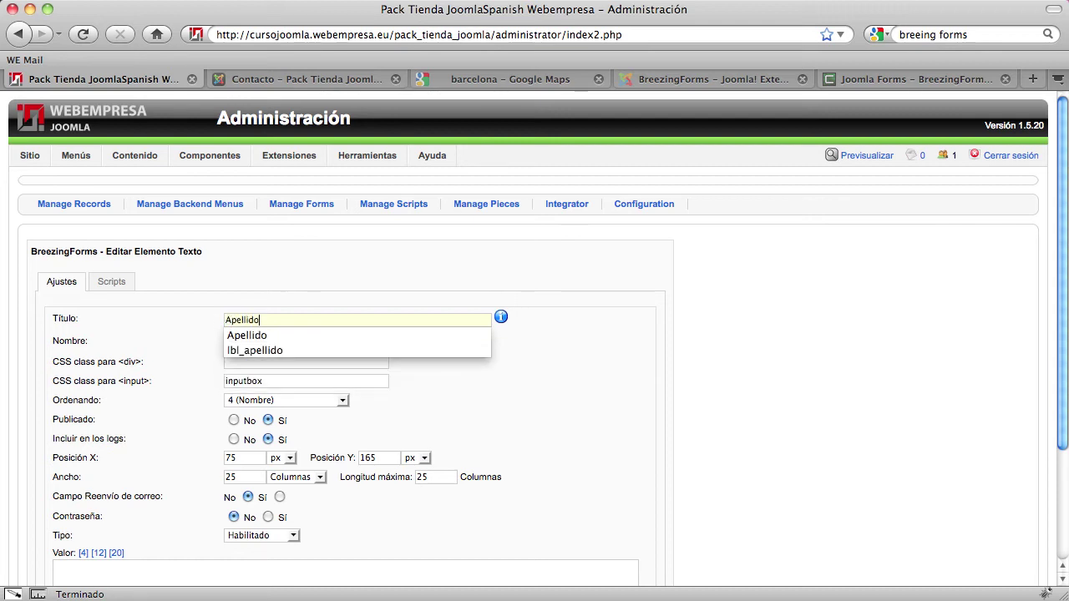
key(Tab)
click(260, 343)
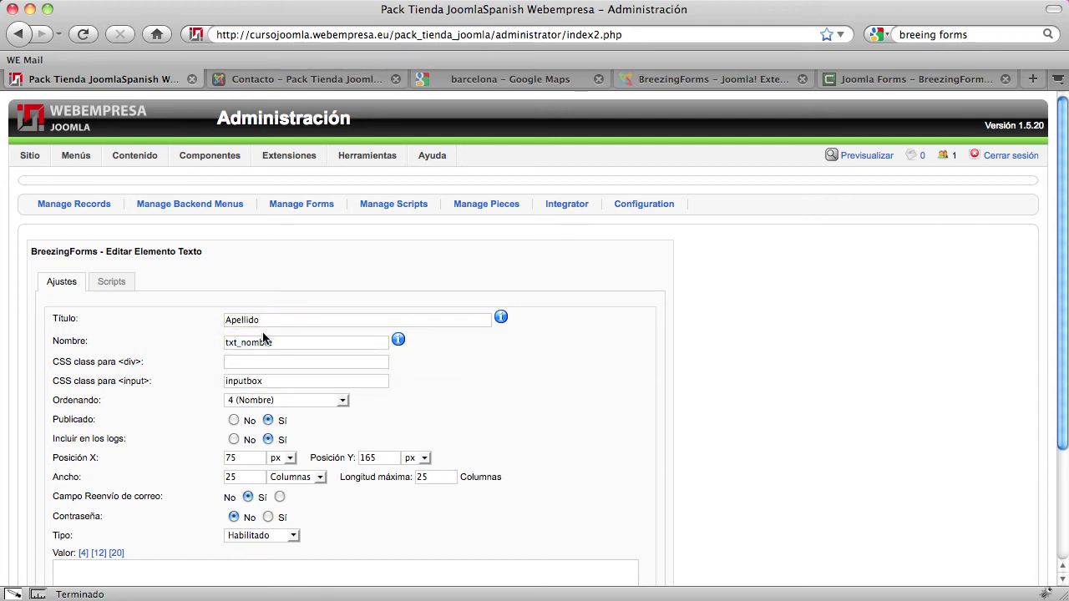
double_click(260, 343)
text(apellid)
Save the Apellido field and tick the lbl_apellido row for copying
scroll(252, 438, down, 5)
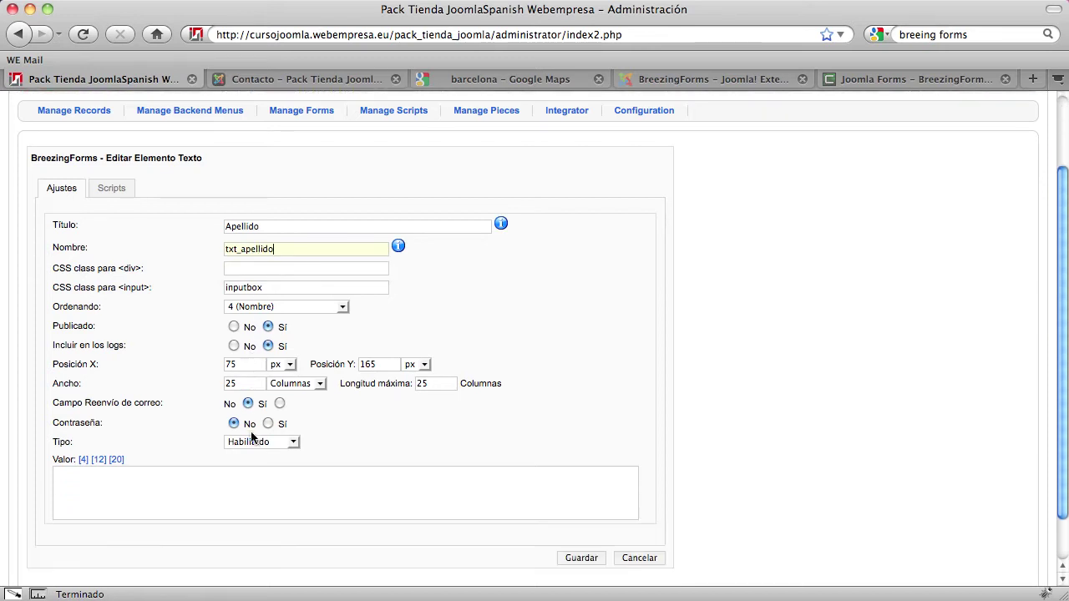
click(570, 505)
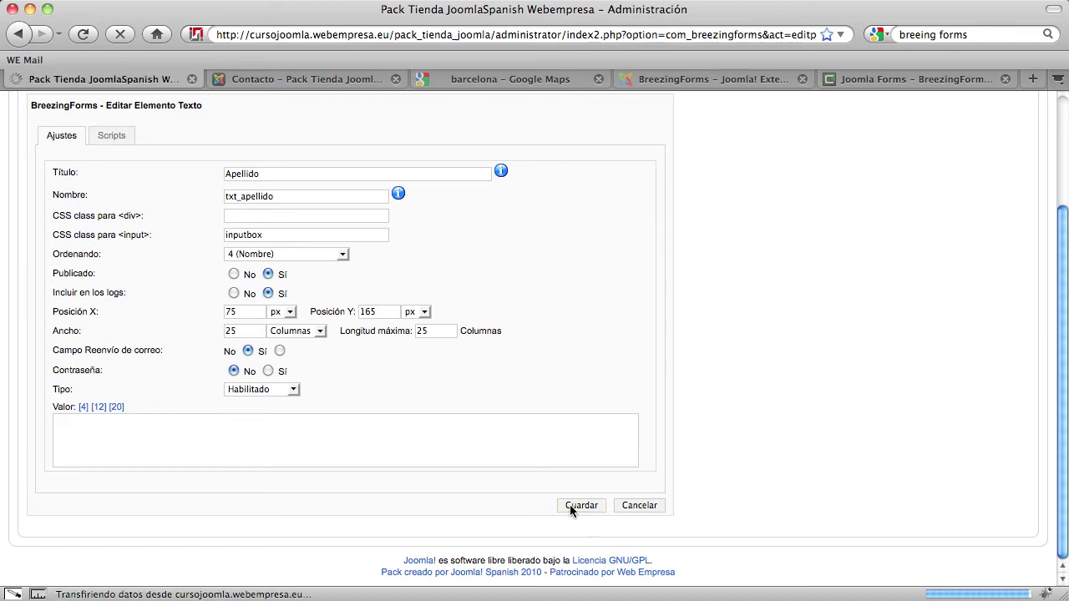
scroll(797, 511, down, 1)
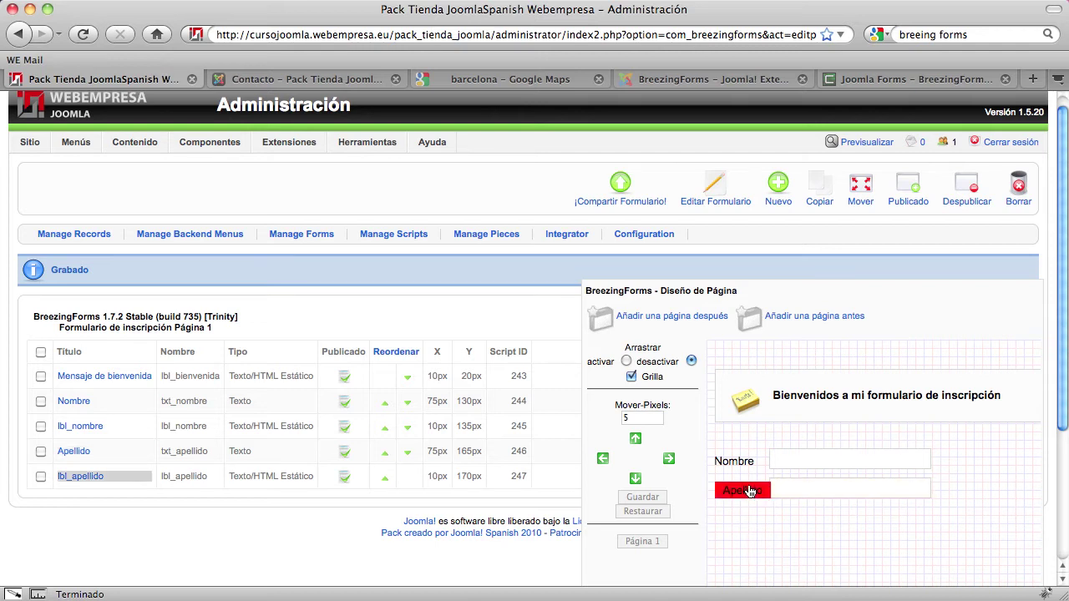
click(40, 476)
Copy the Apellido field and lbl_apellido label to formulario_inscripcion / Página 1
click(40, 451)
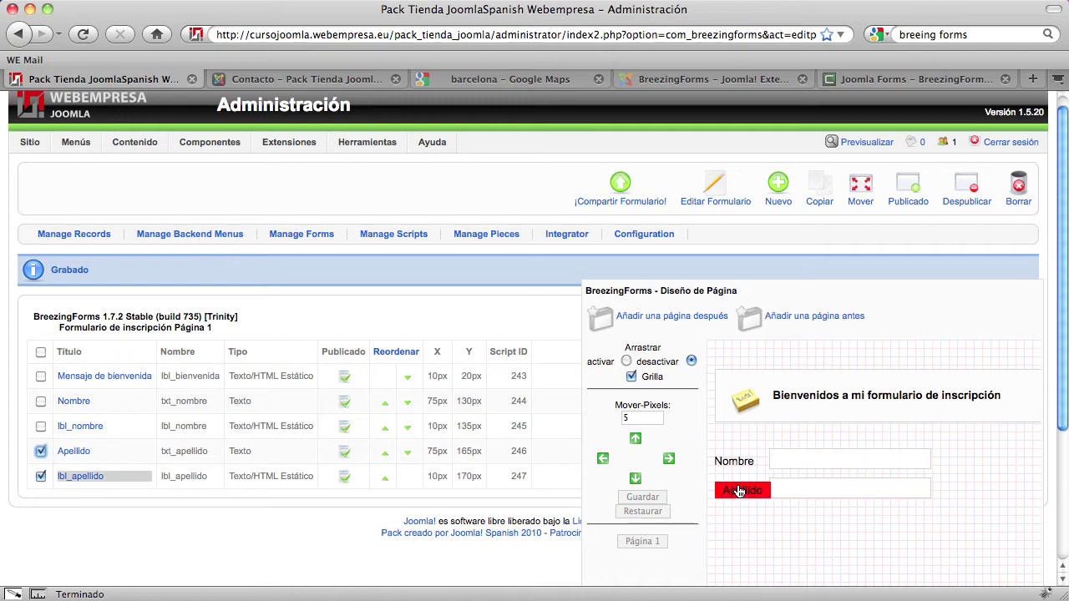
click(818, 198)
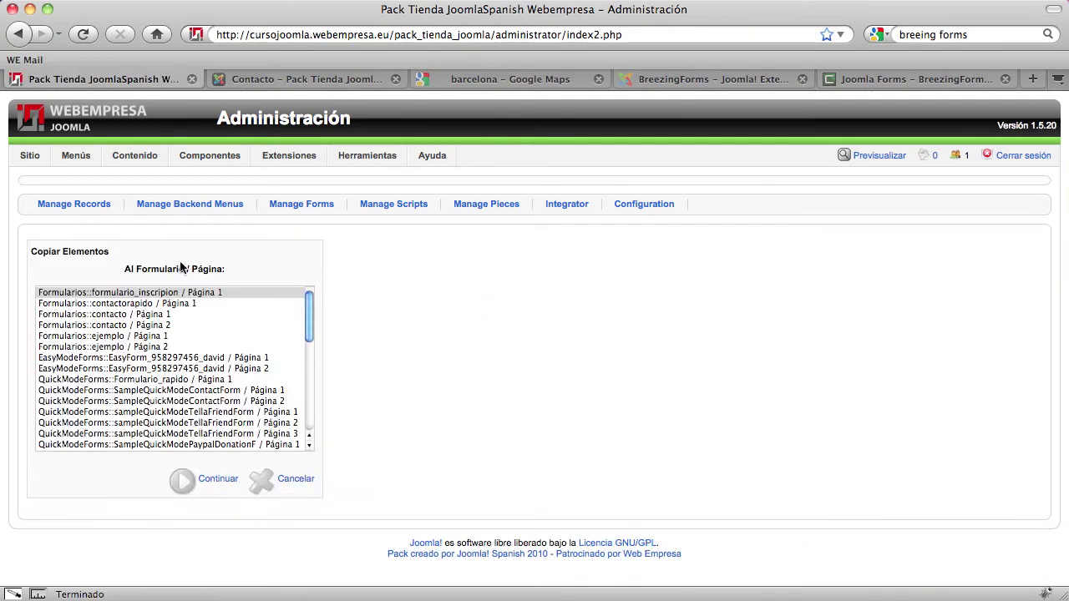
click(144, 296)
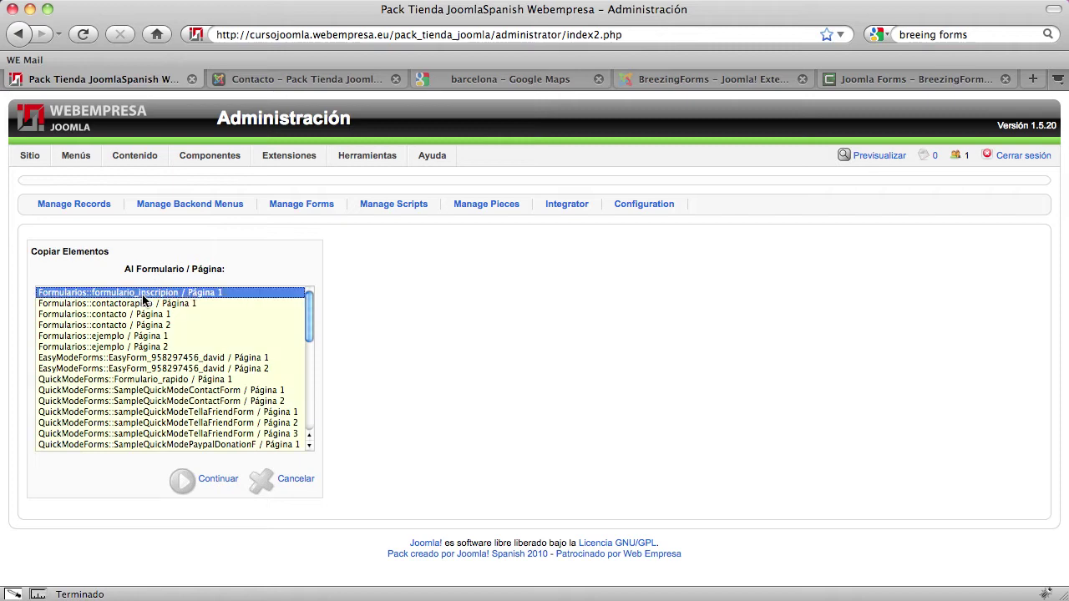
click(221, 488)
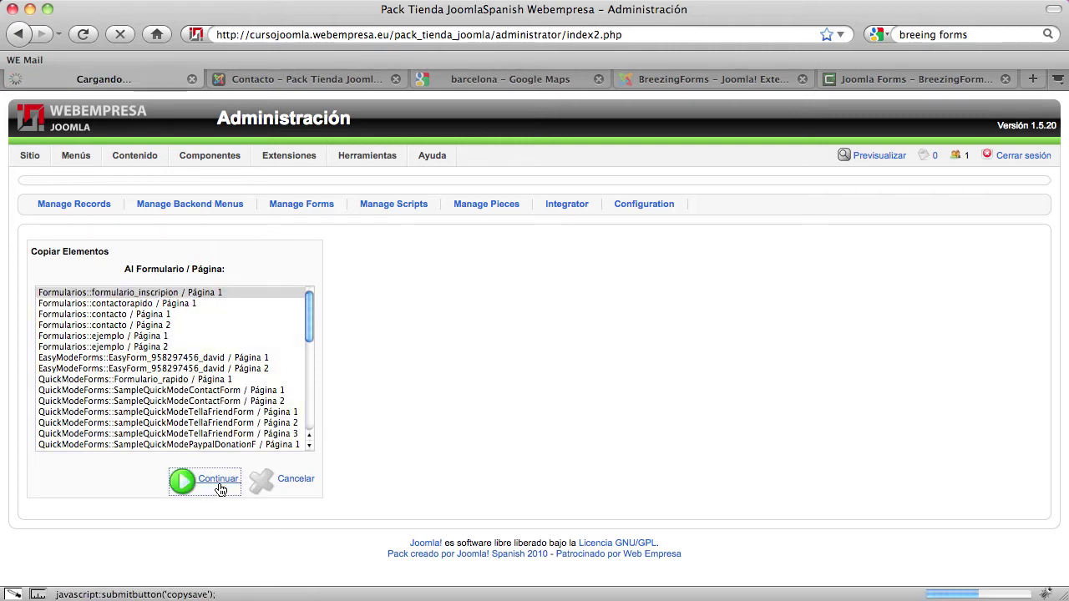
Nudge the copied Apellido pair down 20 px to 200/205 px and save
scroll(359, 458, down, 2)
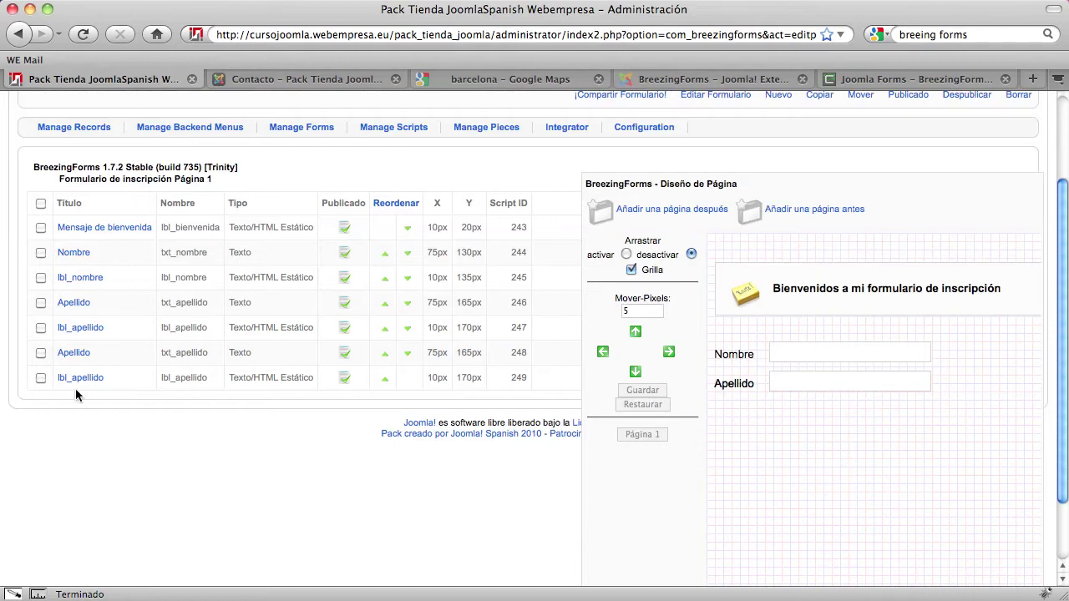
click(41, 353)
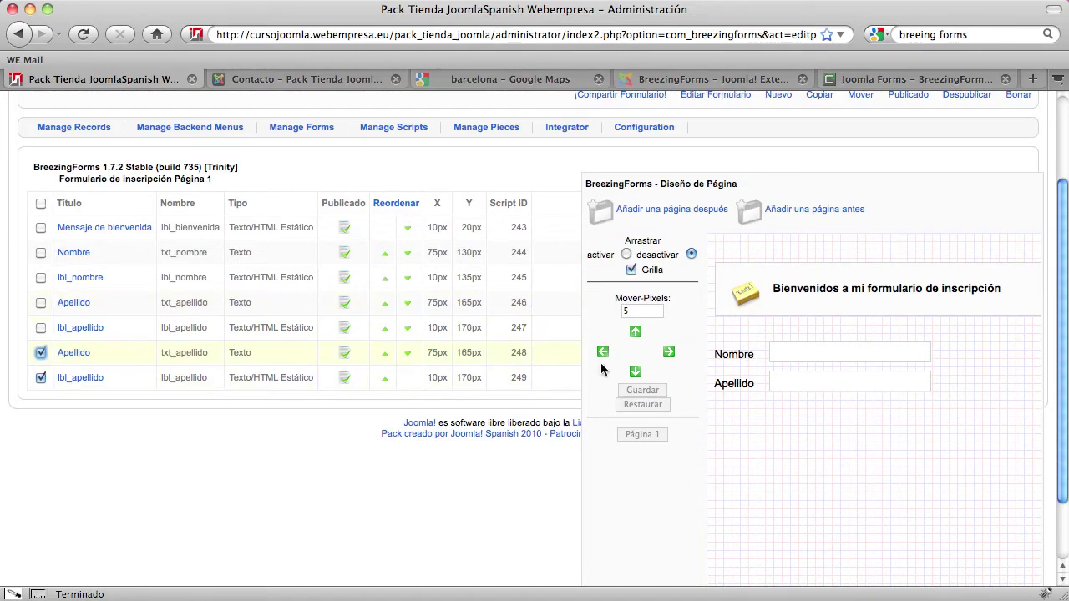
click(636, 372)
click(635, 372)
click(636, 373)
click(635, 372)
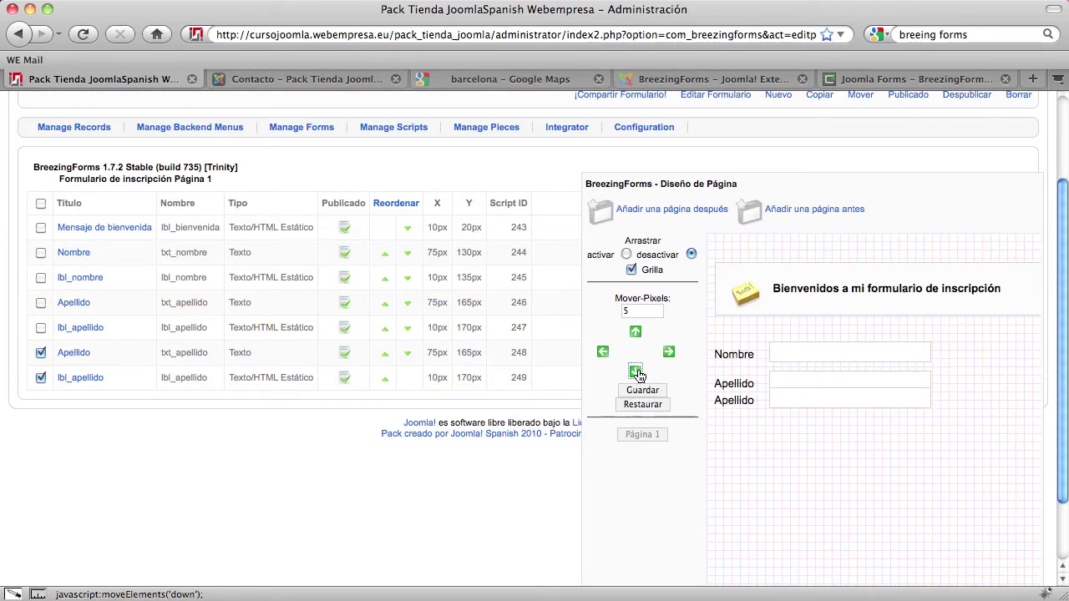
click(635, 372)
click(635, 373)
click(636, 372)
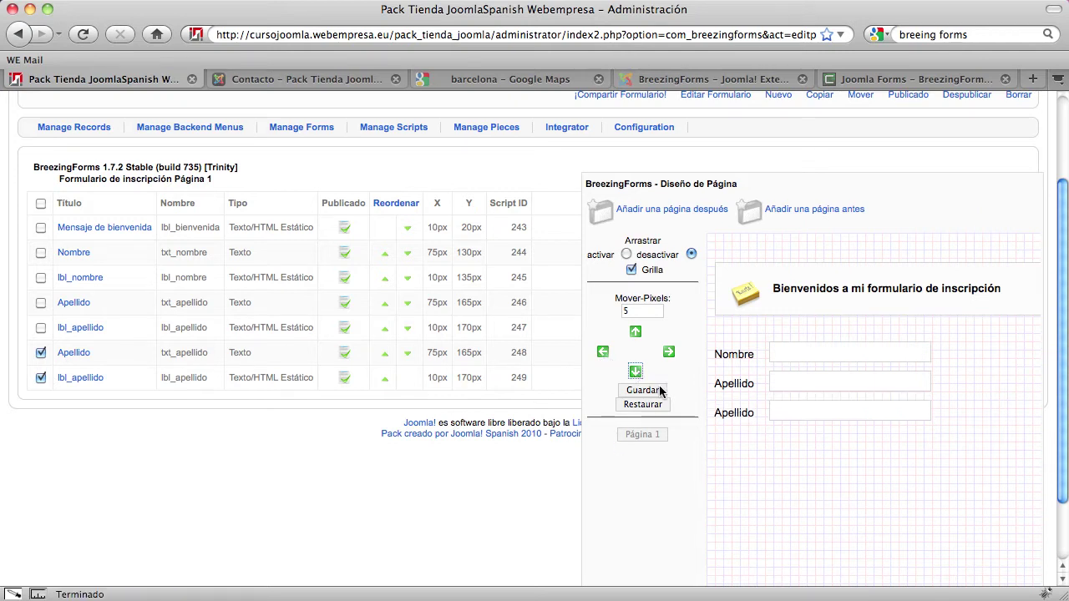
click(656, 391)
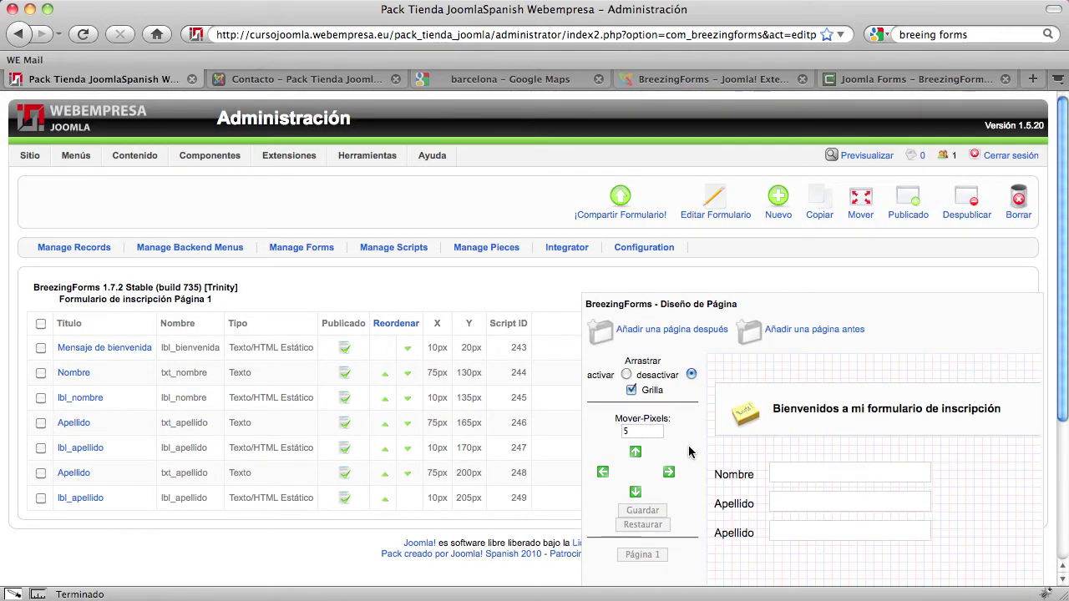
scroll(773, 503, down, 2)
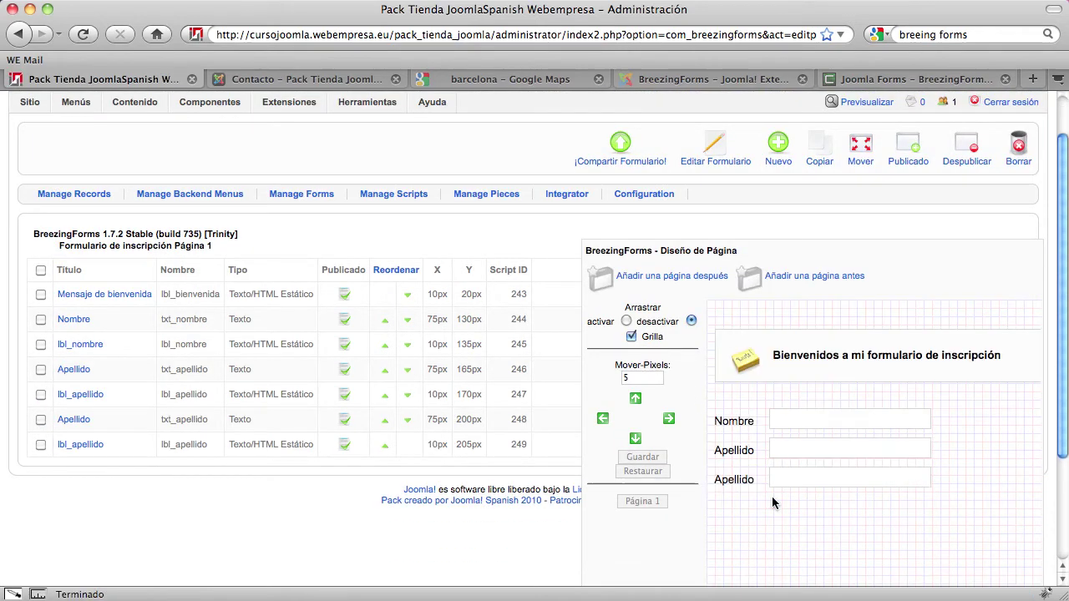
Rename the copied Apellido label to lbl_email with displayed text 'Email' and save it
click(76, 446)
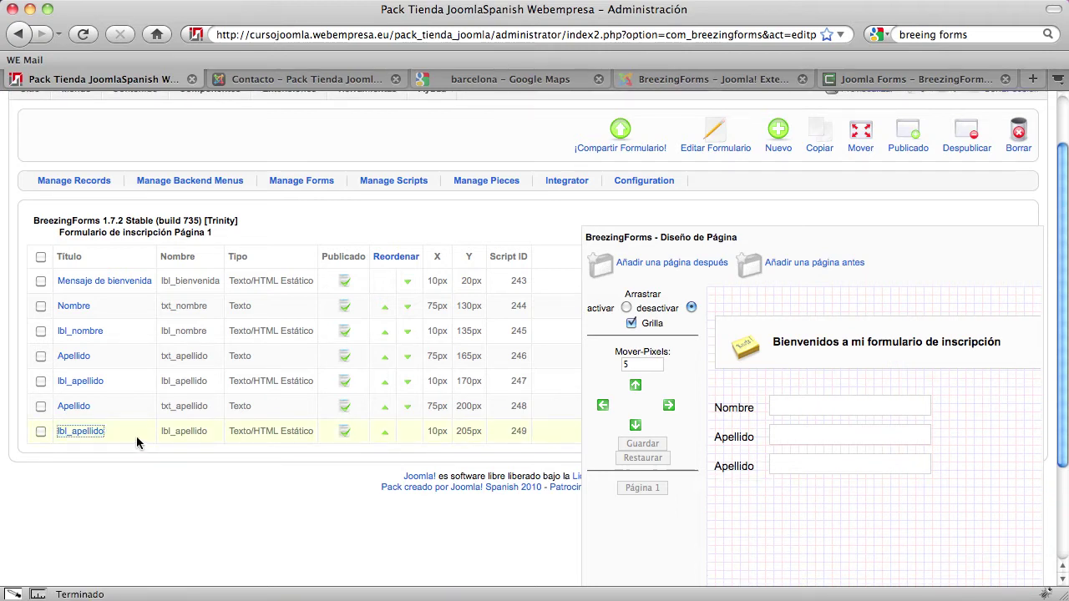
click(93, 432)
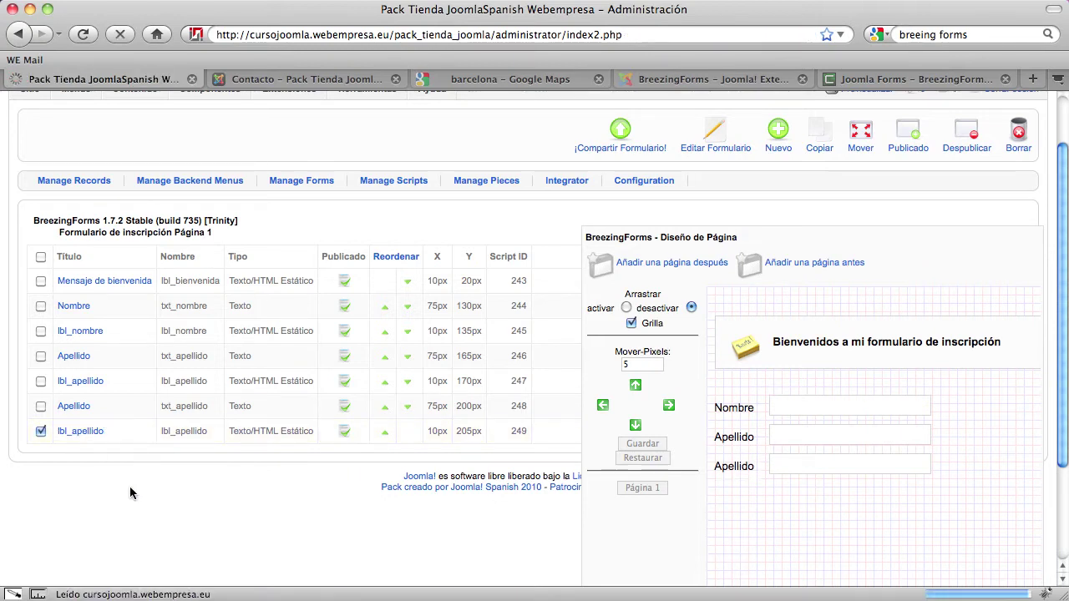
double_click(244, 319)
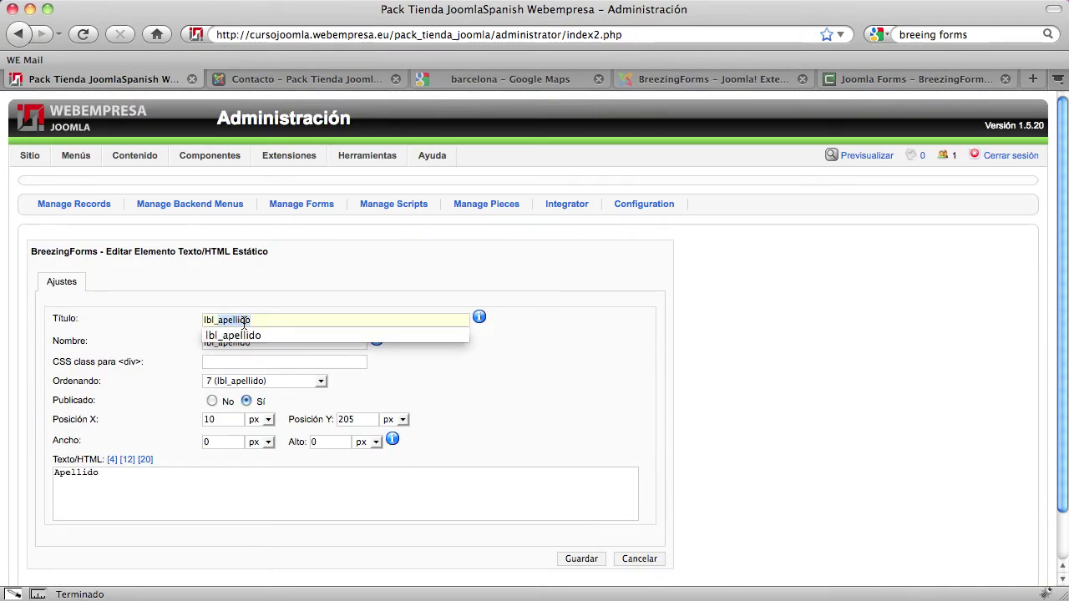
text(email)
key(Tab)
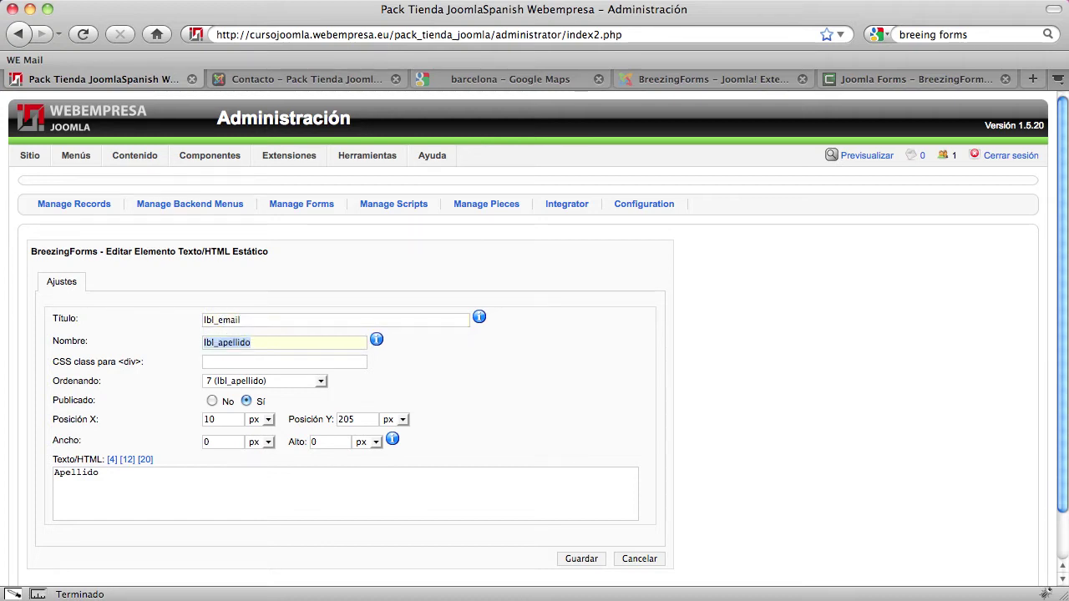
key(End)
key(BackSpace)
key(BackSpace)
key(BackSpace)
key(BackSpace)
key(BackSpace)
key(BackSpace)
key(BackSpace)
key(BackSpace)
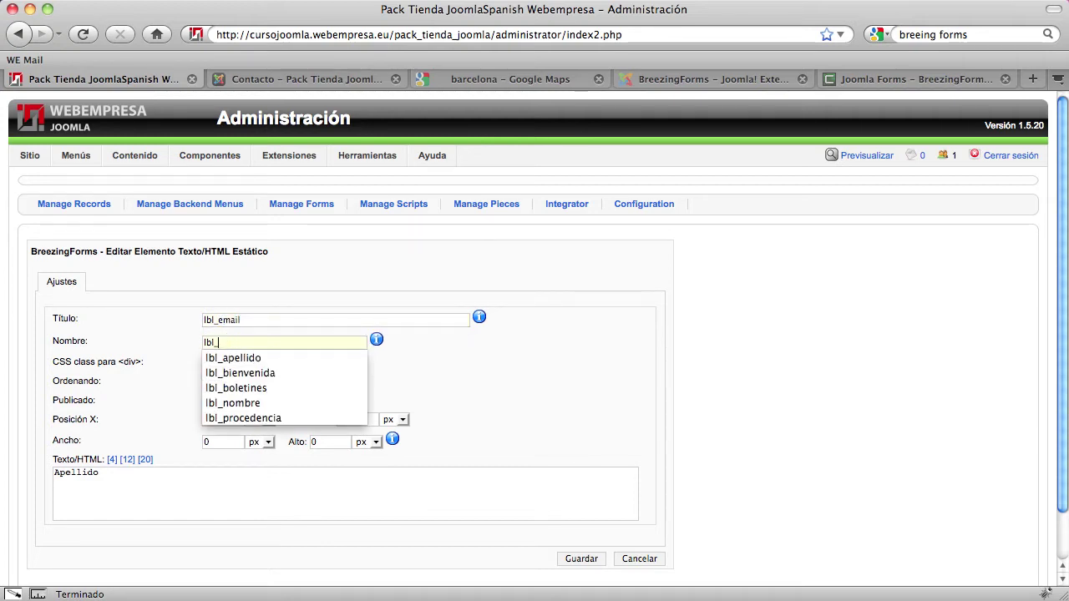
text(email)
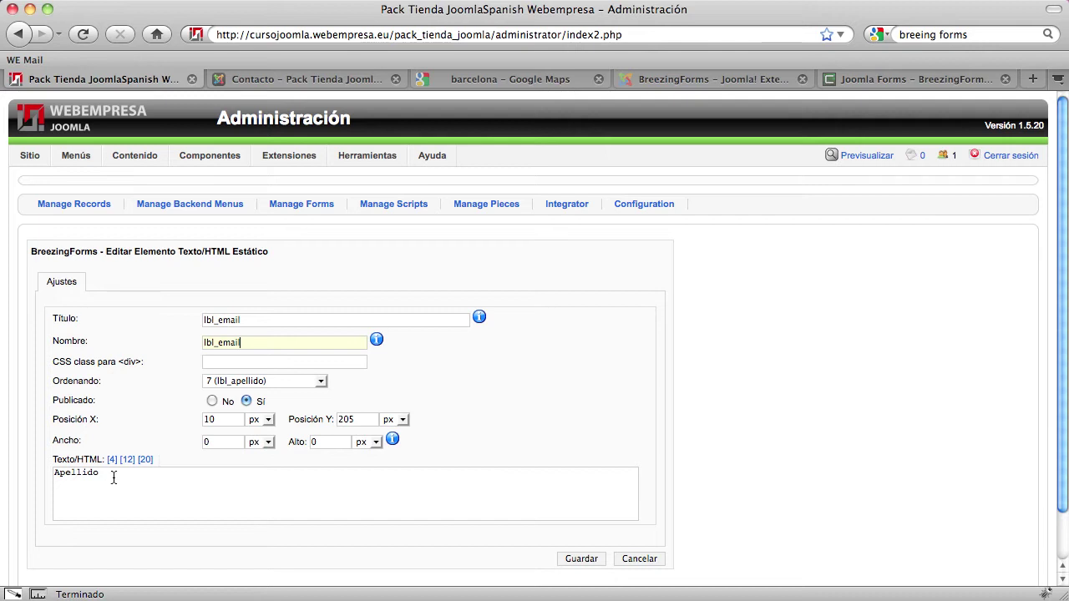
drag(112, 477, 17, 465)
text(Email)
click(582, 559)
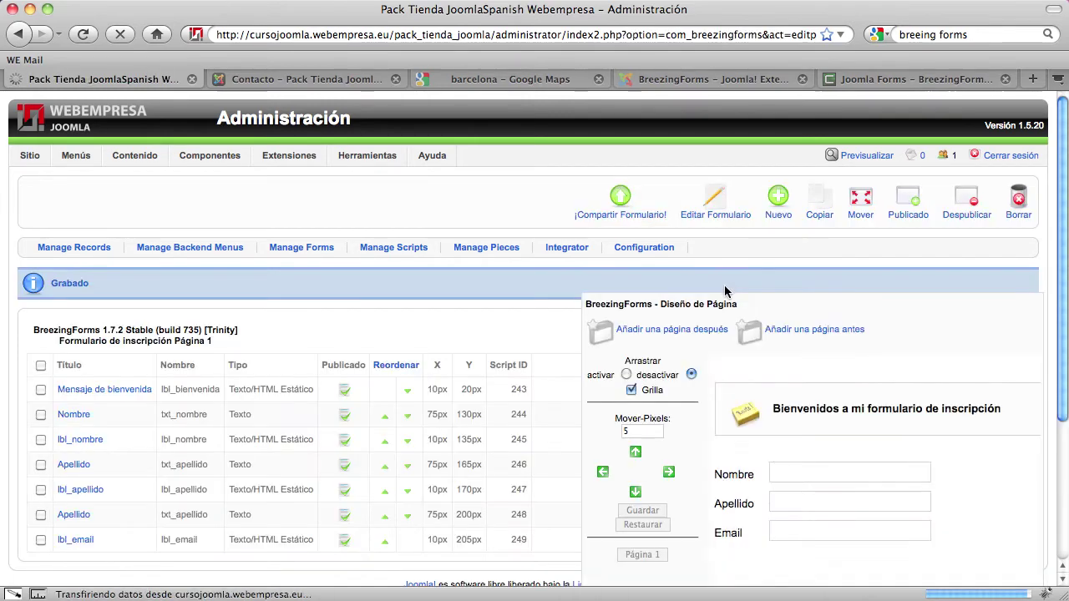
scroll(694, 445, down, 1)
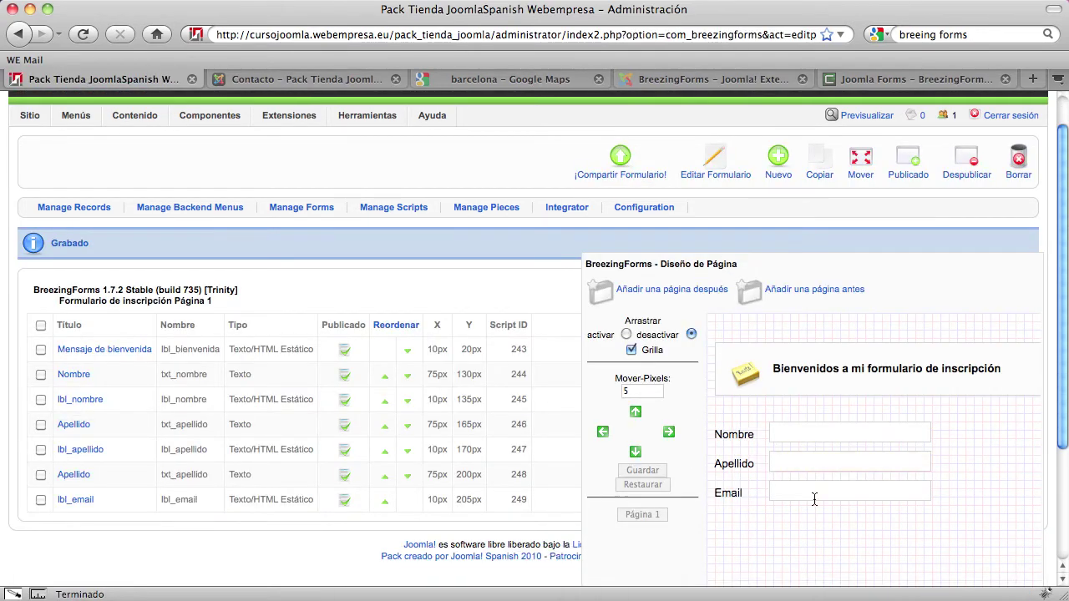
Change the second Apellido text field's Título to 'Email' and its Nombre to txt_email
click(73, 474)
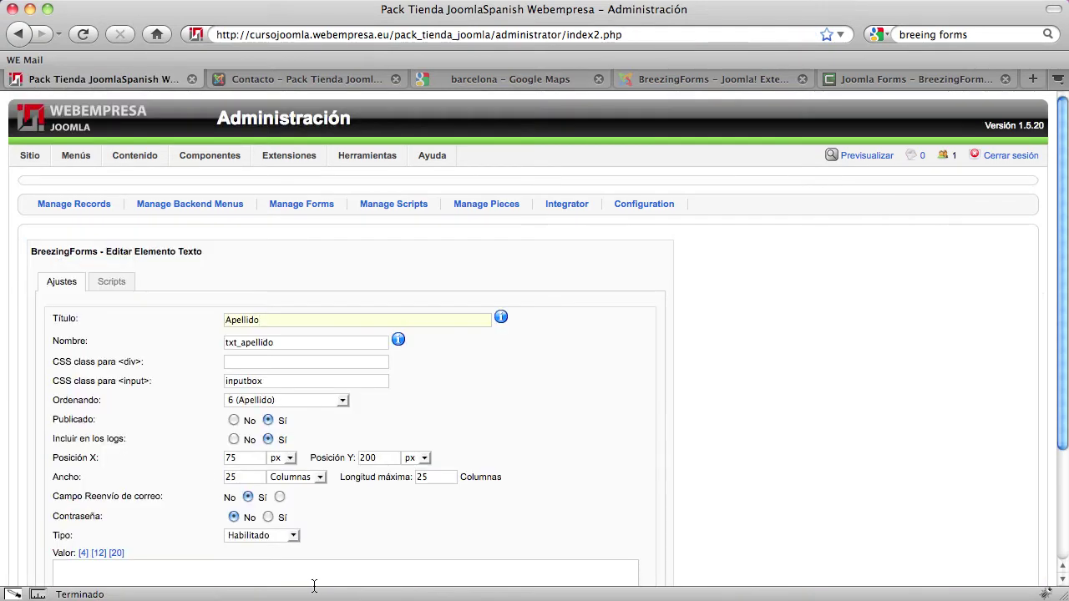
double_click(251, 320)
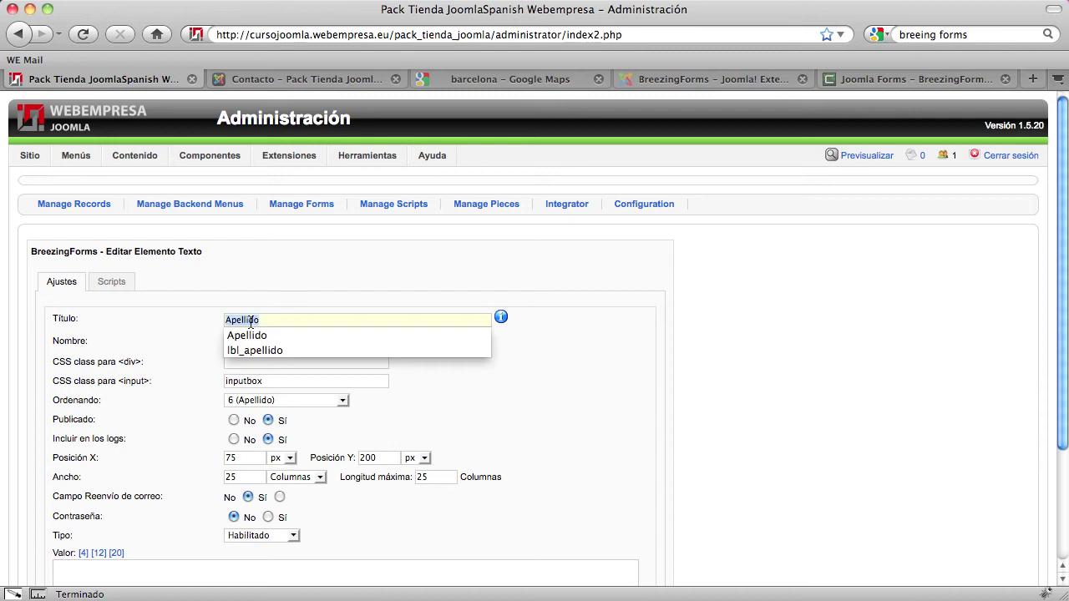
text(Email)
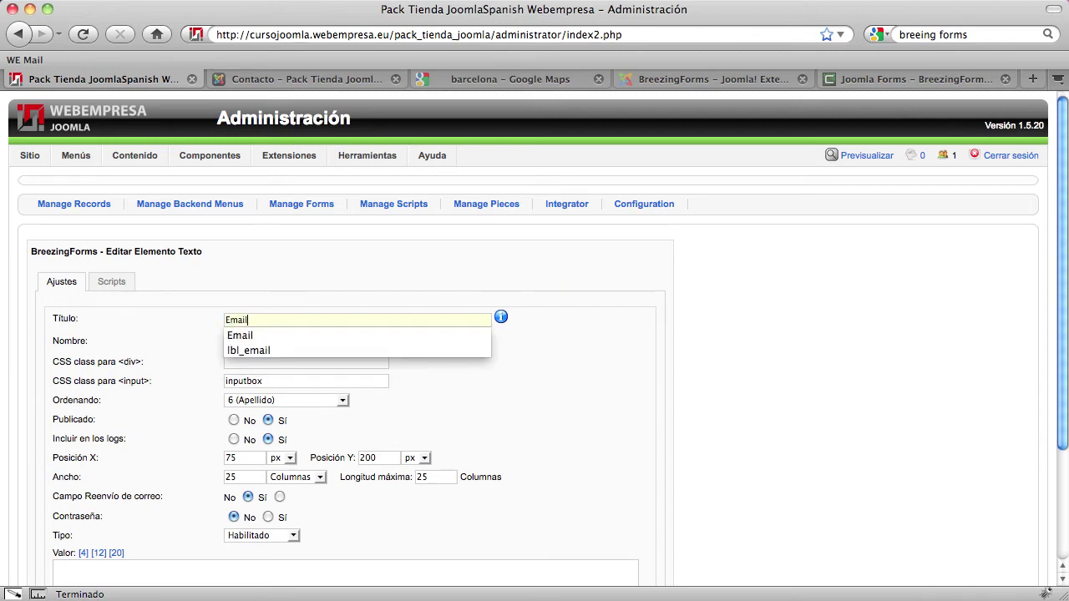
click(676, 438)
double_click(259, 342)
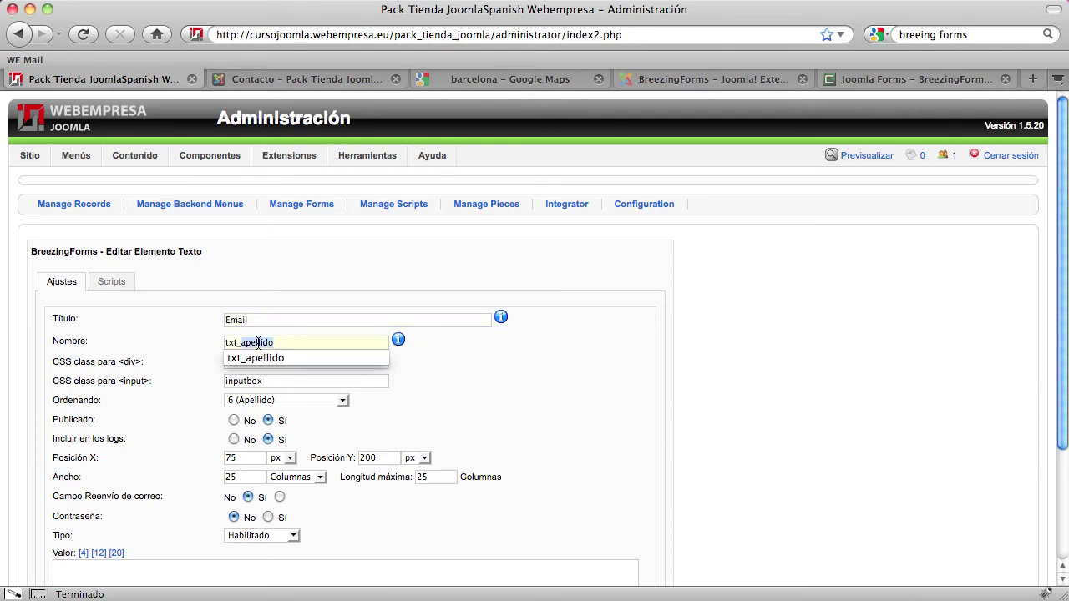
text(email)
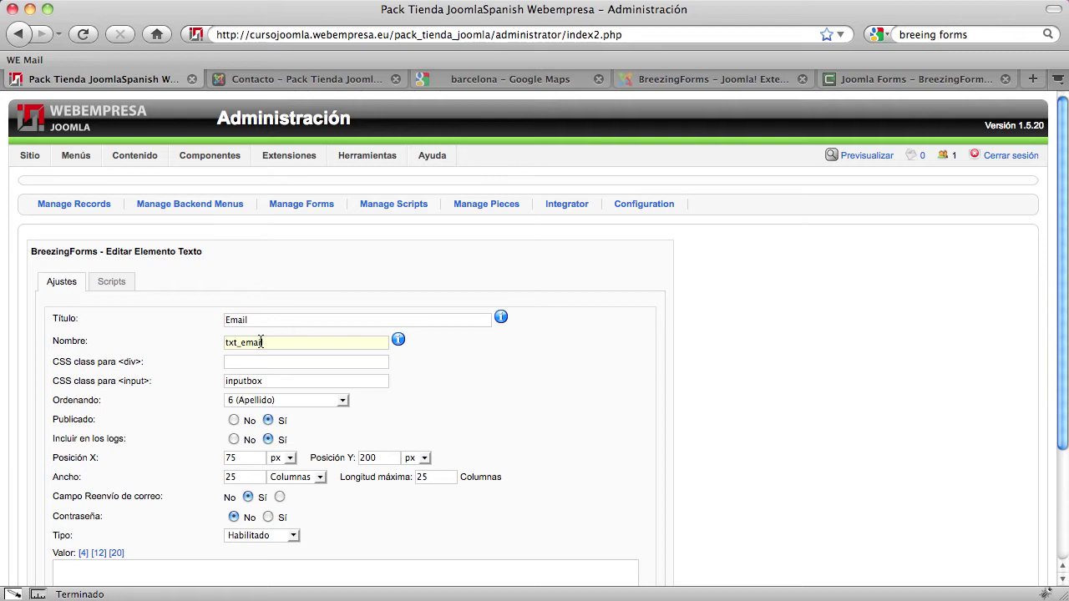
click(526, 409)
scroll(527, 409, down, 3)
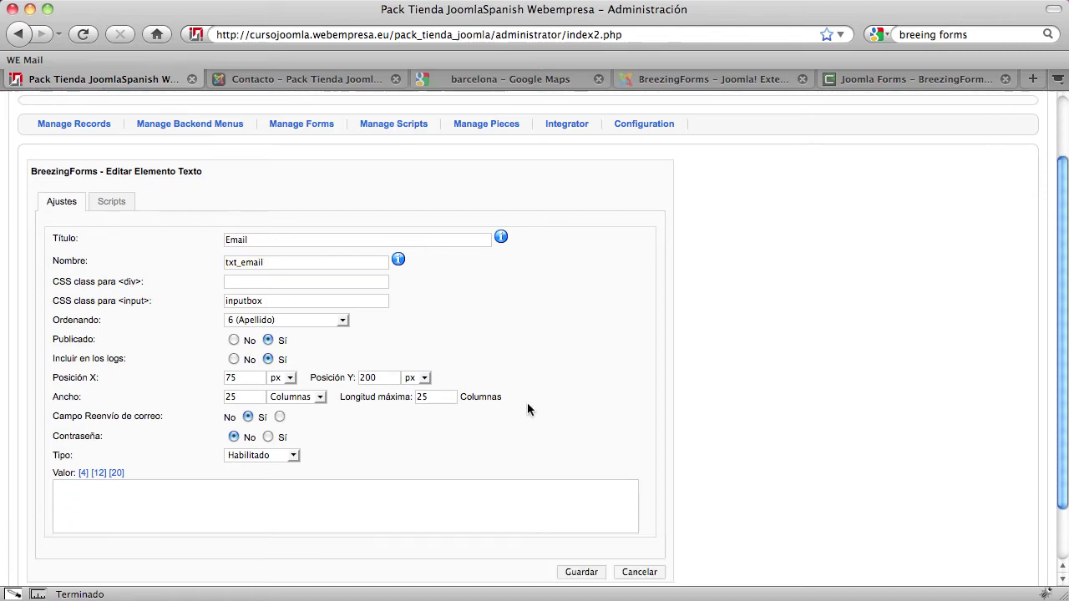
click(180, 506)
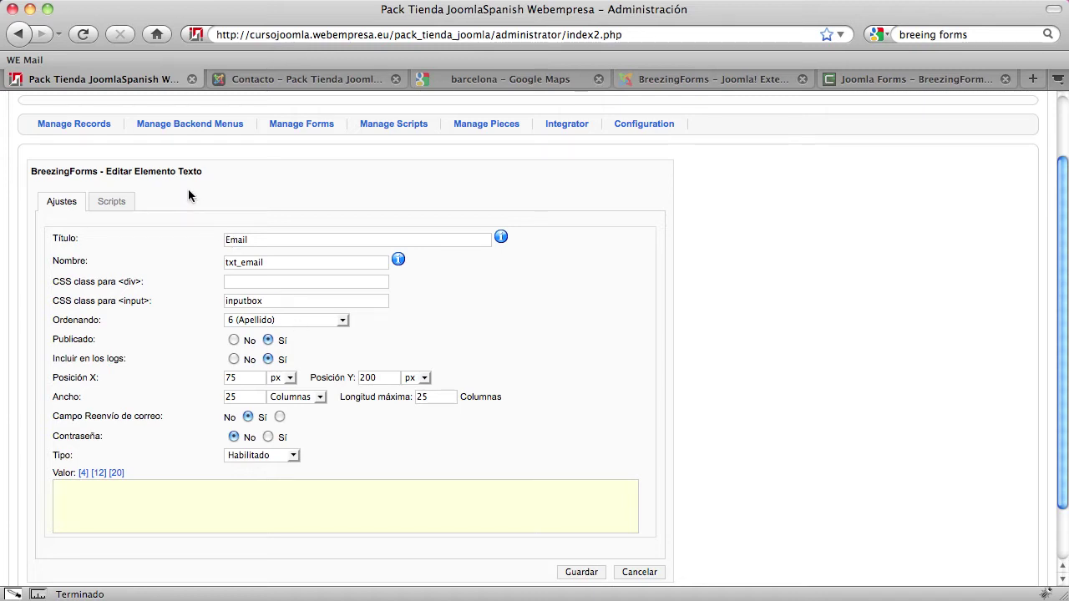
Set the Email field's validation script to the library script FF::ff_validemail
click(112, 204)
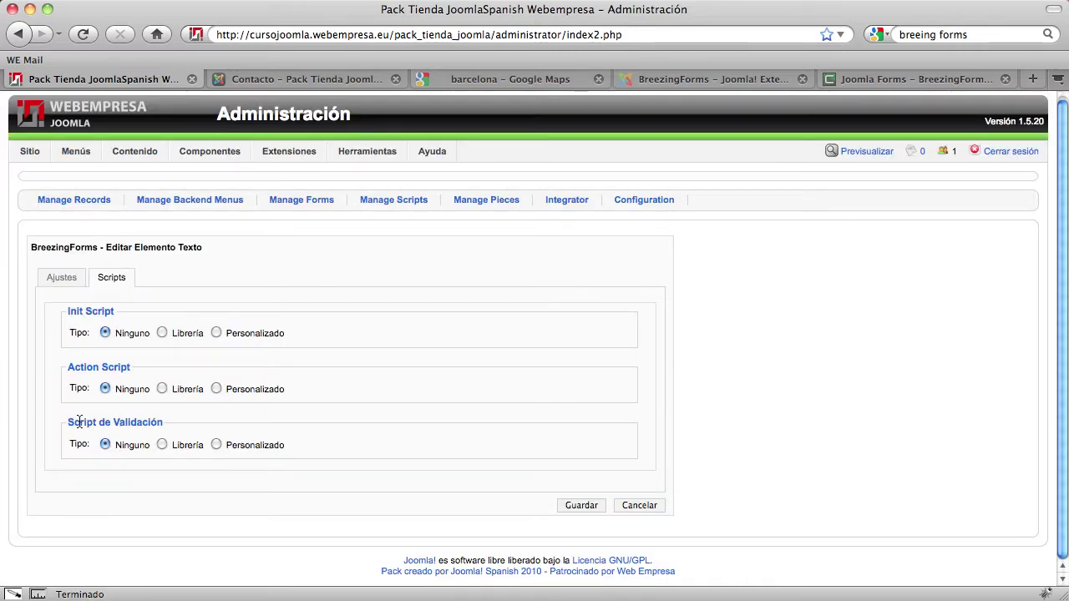
drag(67, 422, 167, 422)
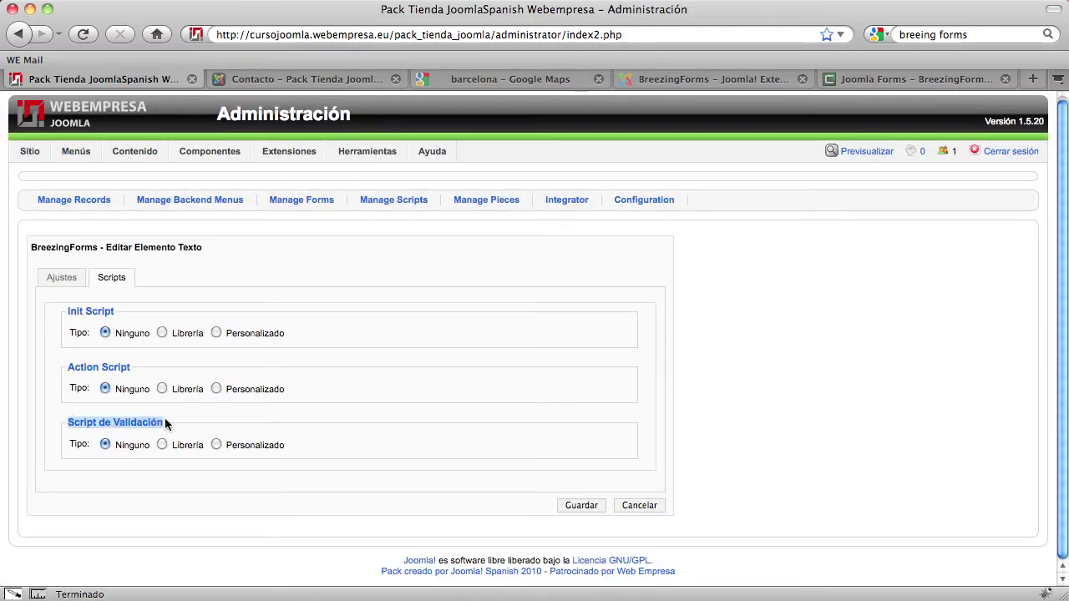
click(73, 421)
drag(74, 422, 161, 424)
click(162, 445)
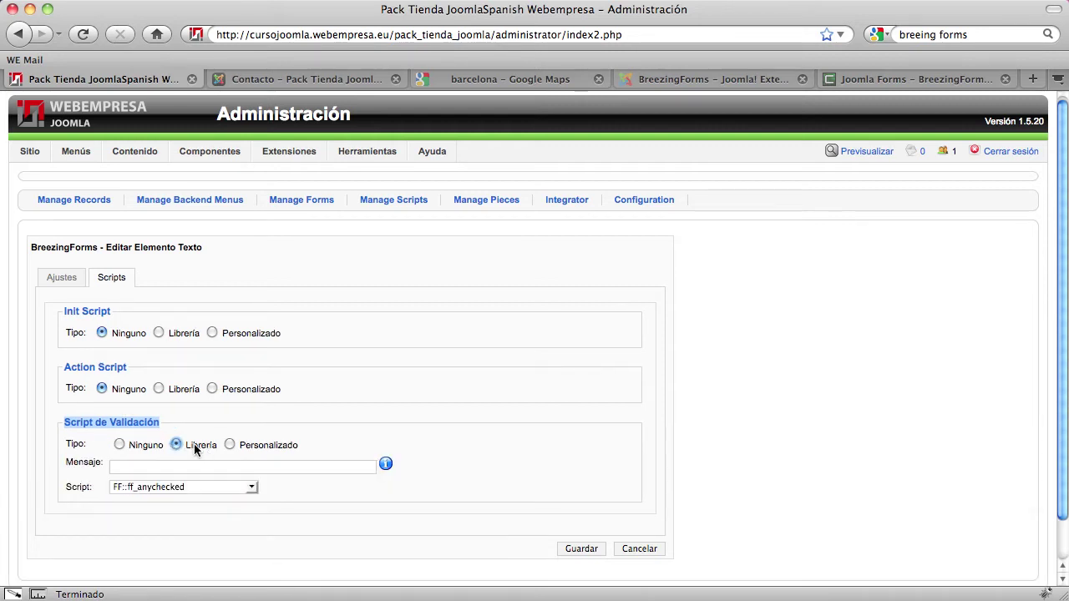
click(184, 487)
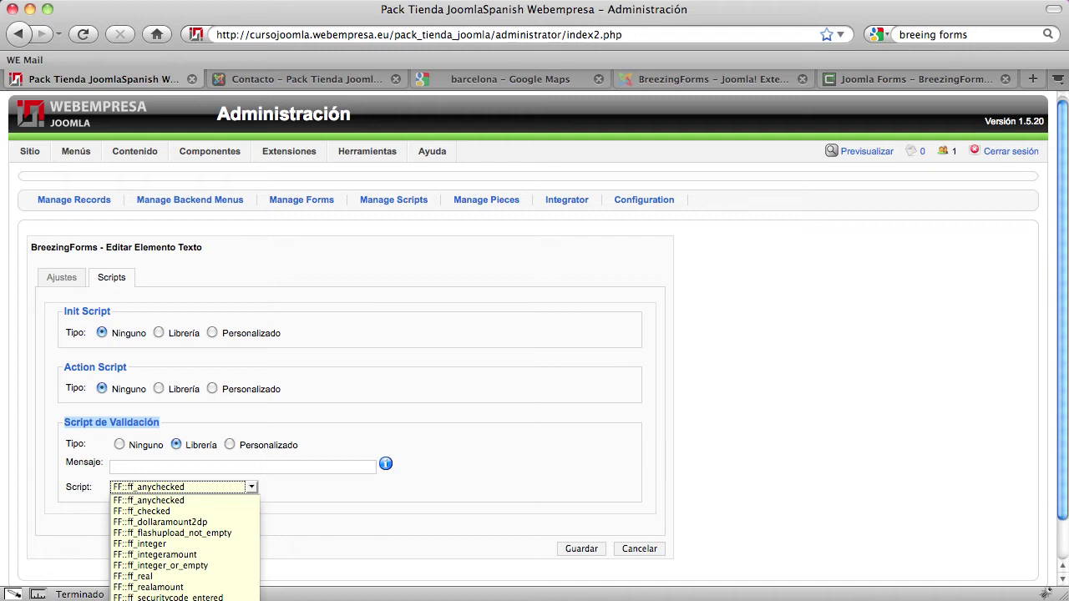
click(185, 600)
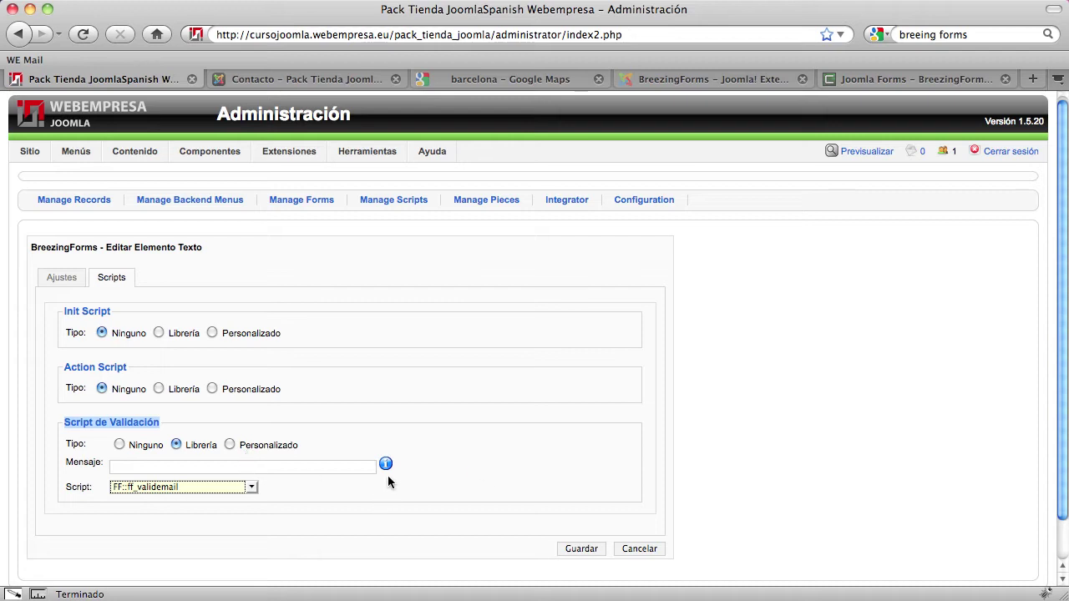
Enter the message 'No has introducido un email válido' and save the Email field
click(320, 468)
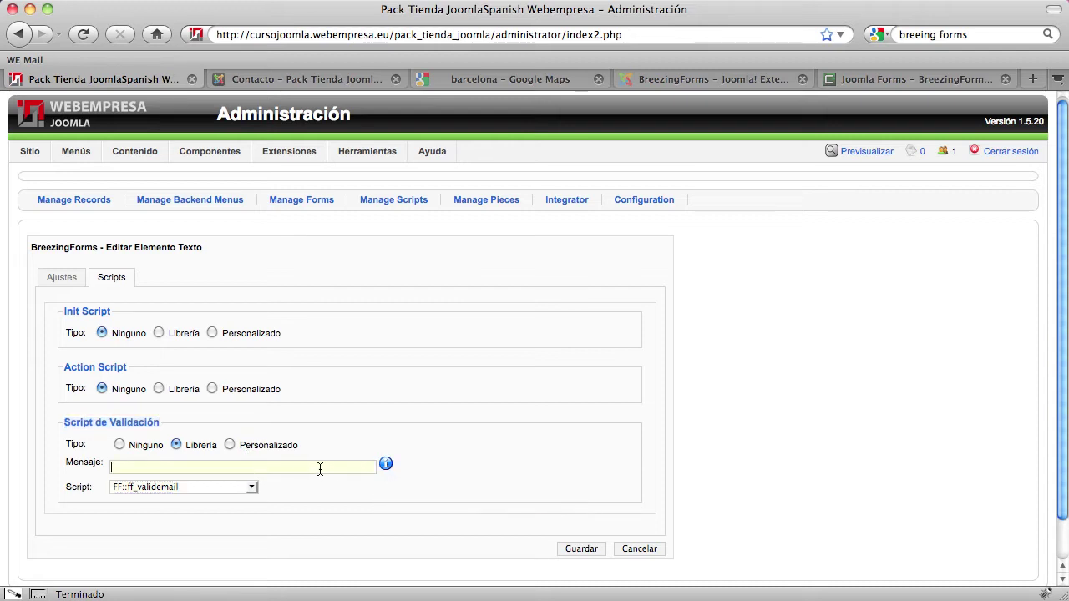
text(No)
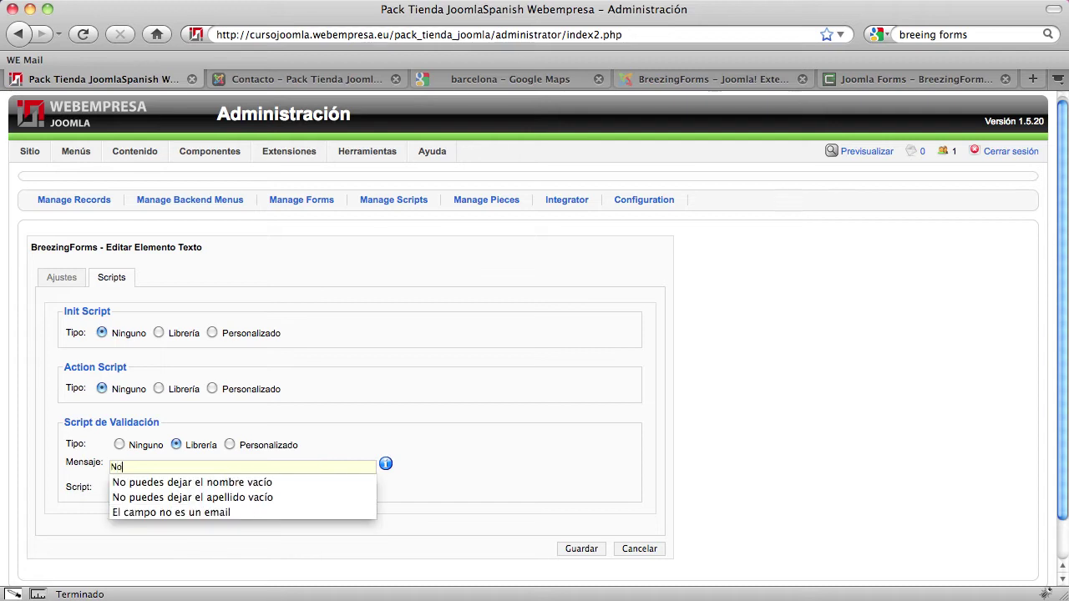
text( has int)
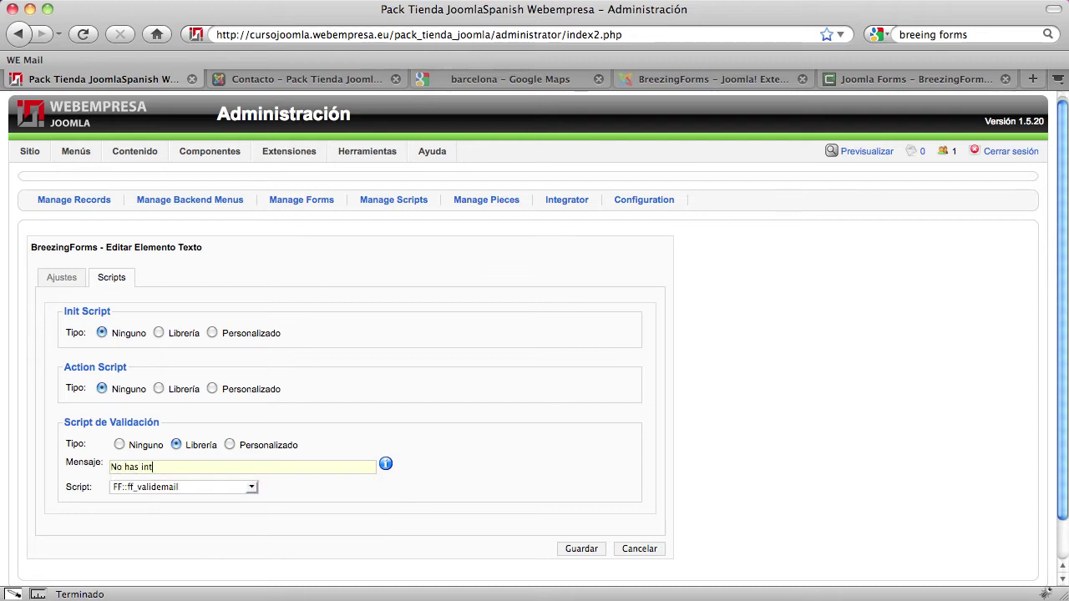
text(roducido un email válido)
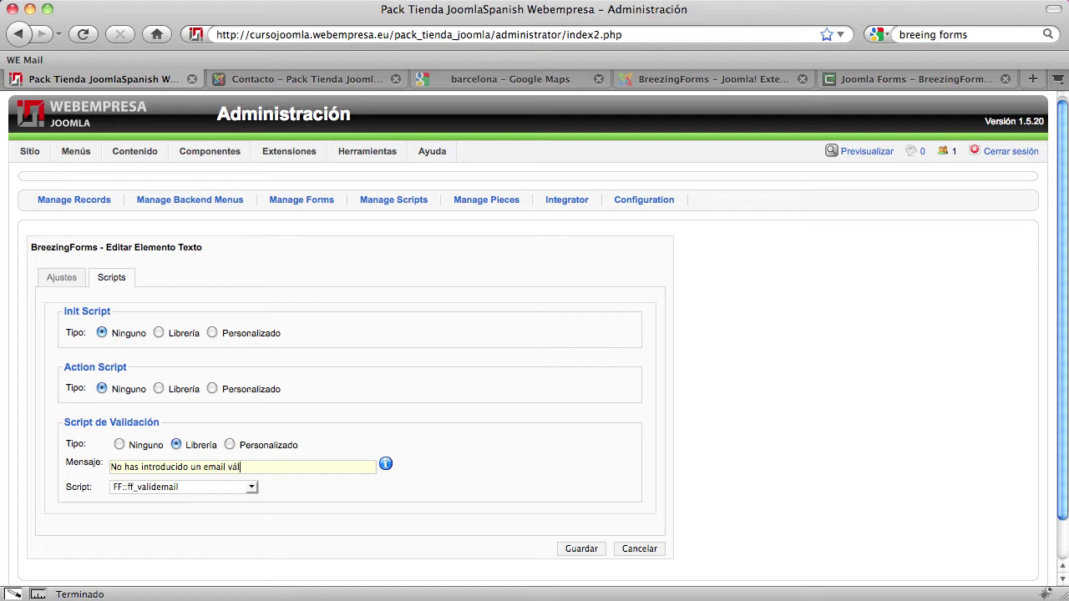
click(581, 548)
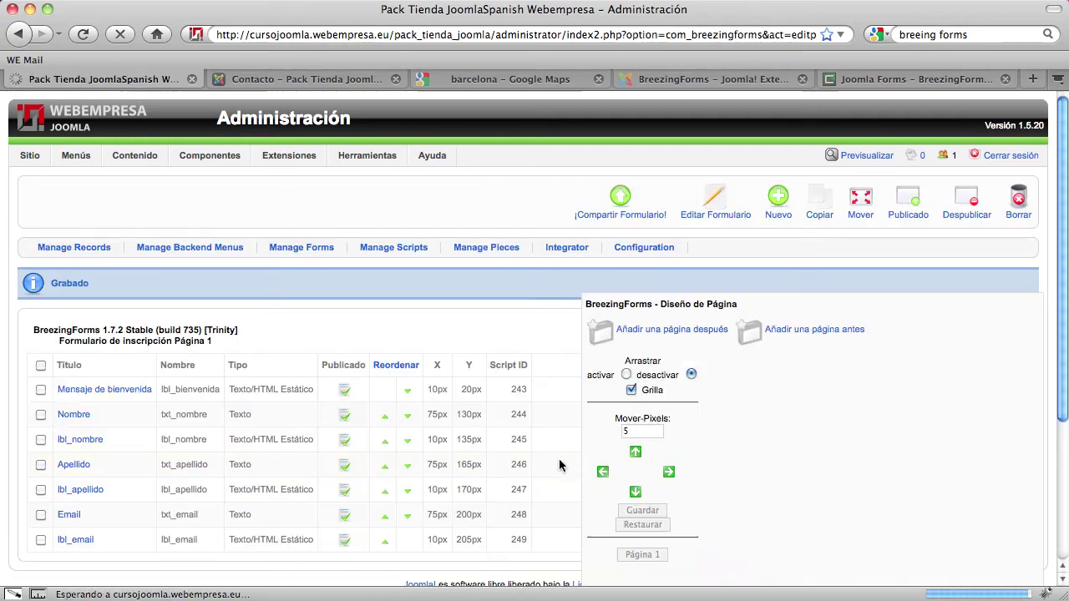
scroll(481, 458, down, 1)
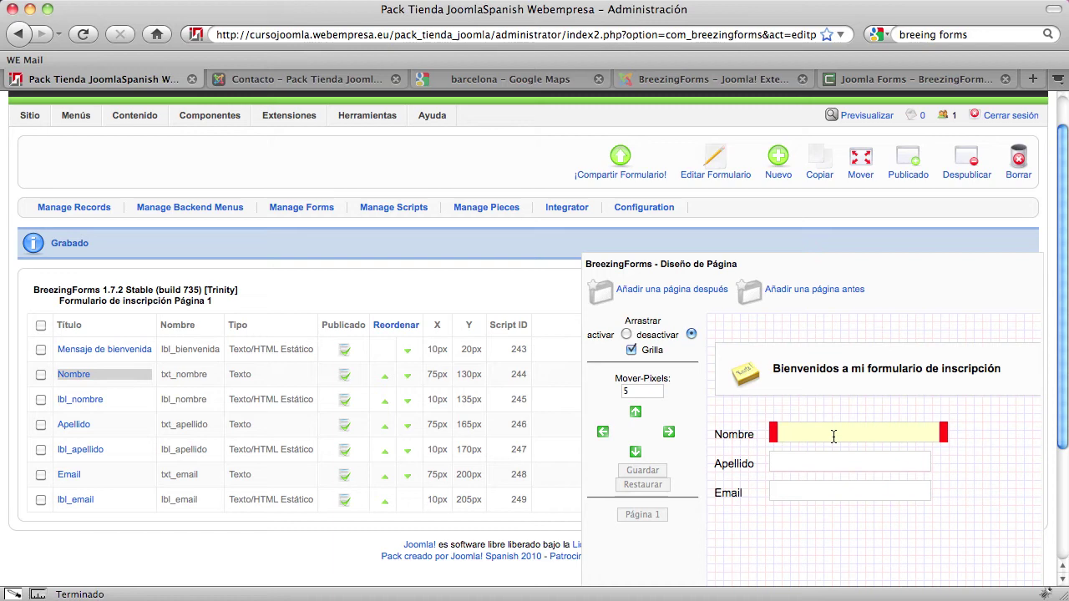
Give the Nombre field the library validation script FF::ff_valuenotempty
click(83, 381)
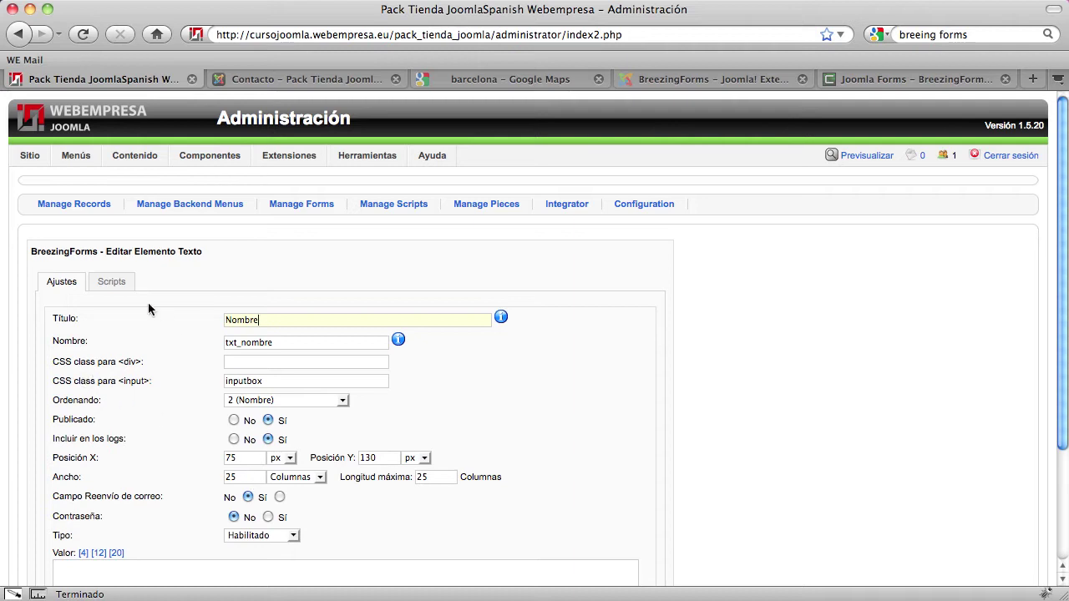
scroll(148, 309, down, 1)
click(107, 279)
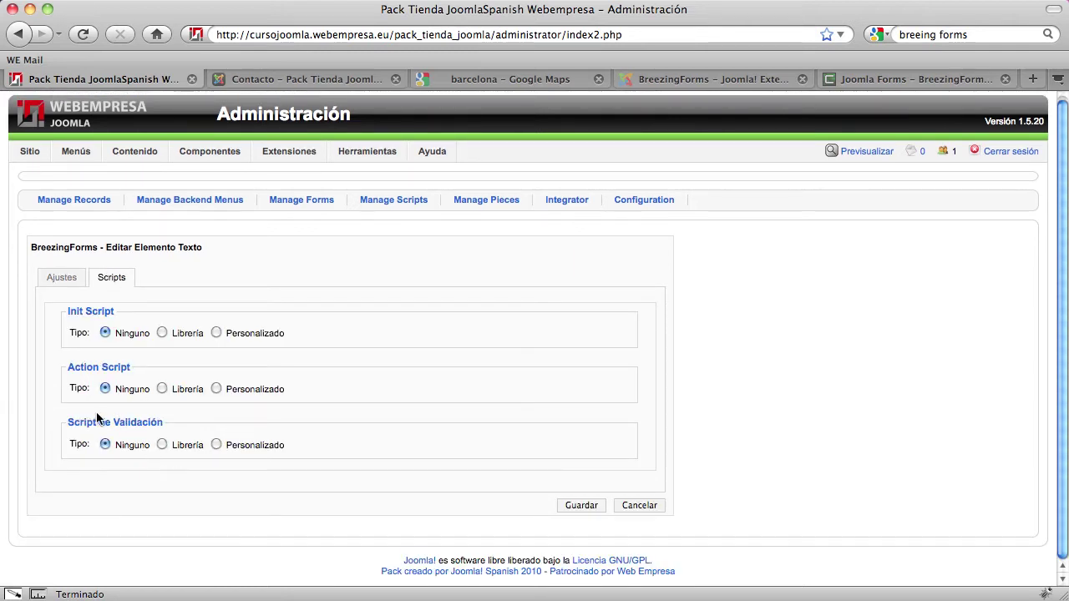
click(162, 444)
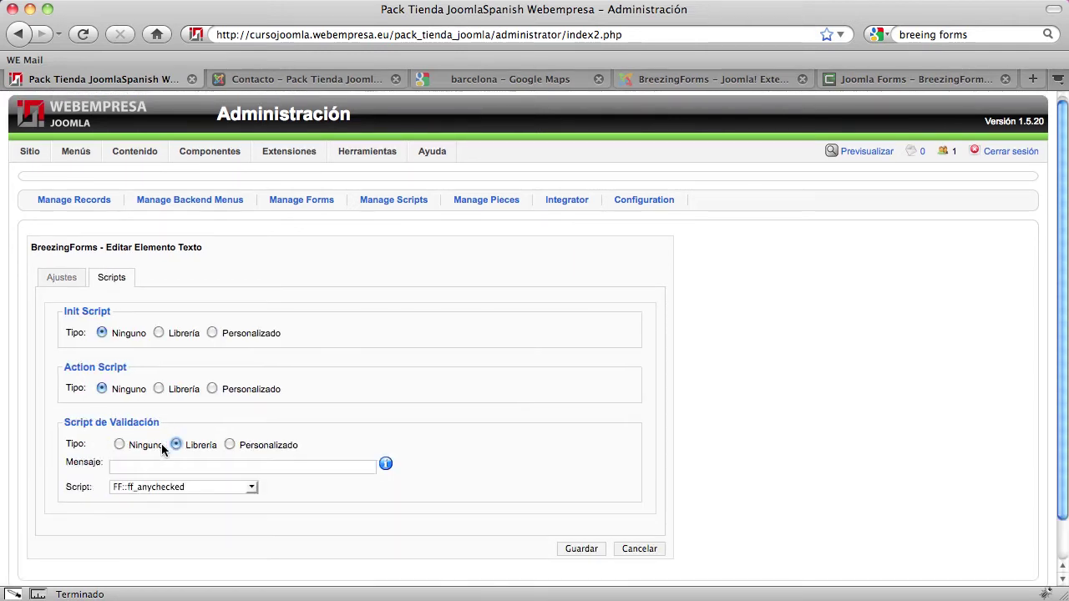
click(173, 489)
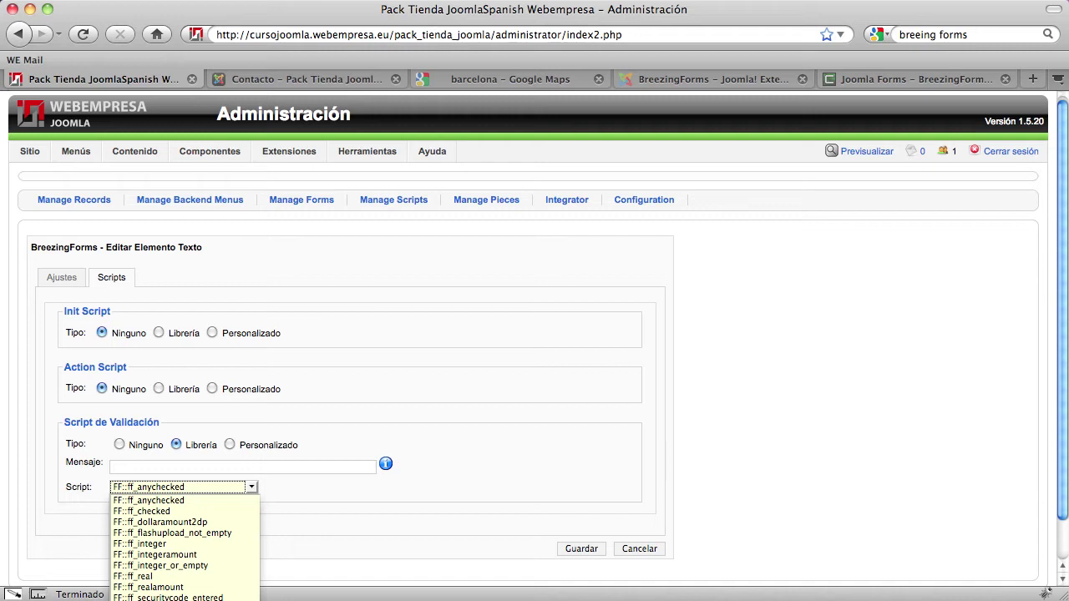
click(146, 600)
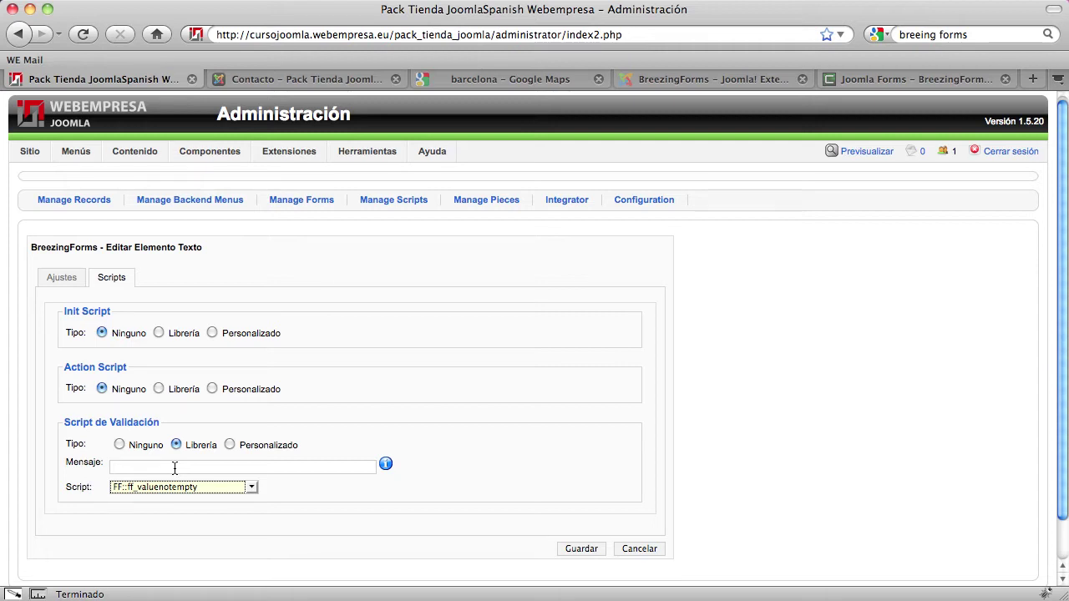
Enter the message 'No puedes dejar el campo de Nombre vacío' and save the Nombre field
click(174, 467)
click(155, 467)
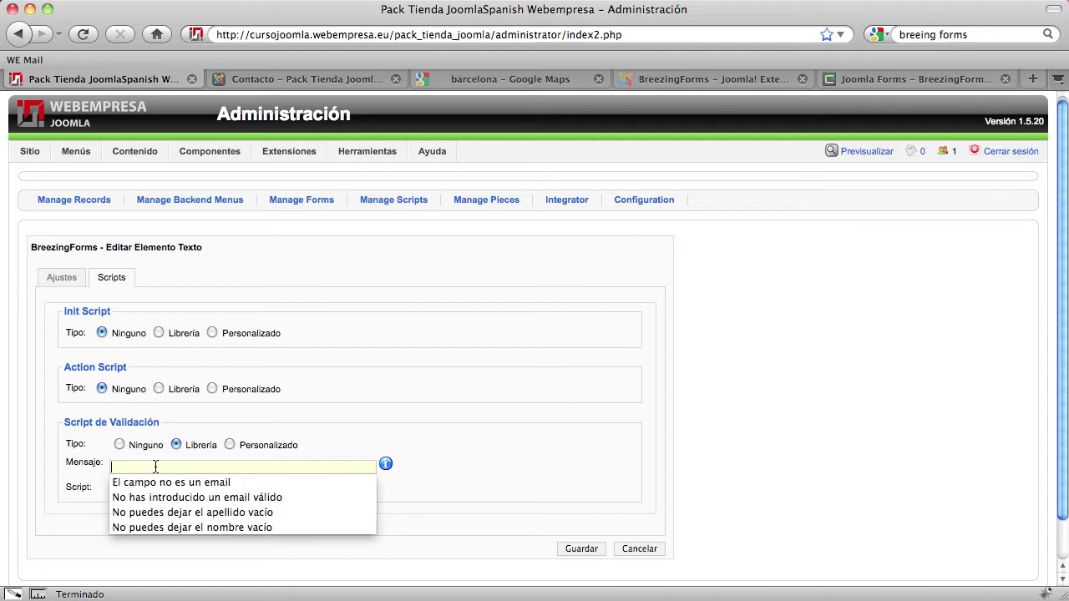
text(No puedes dej)
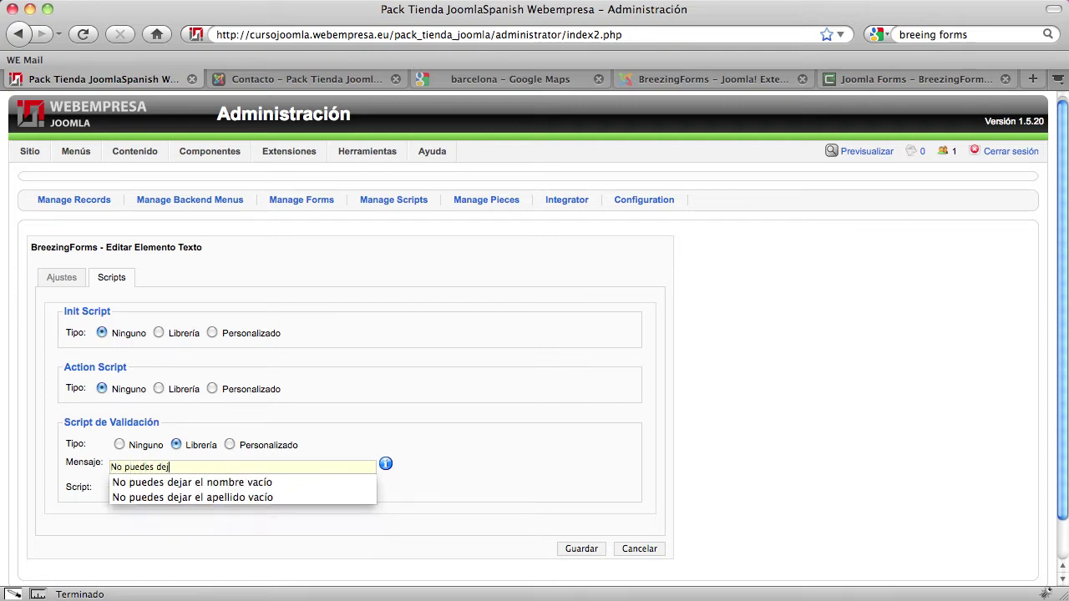
text(ar el campo de )
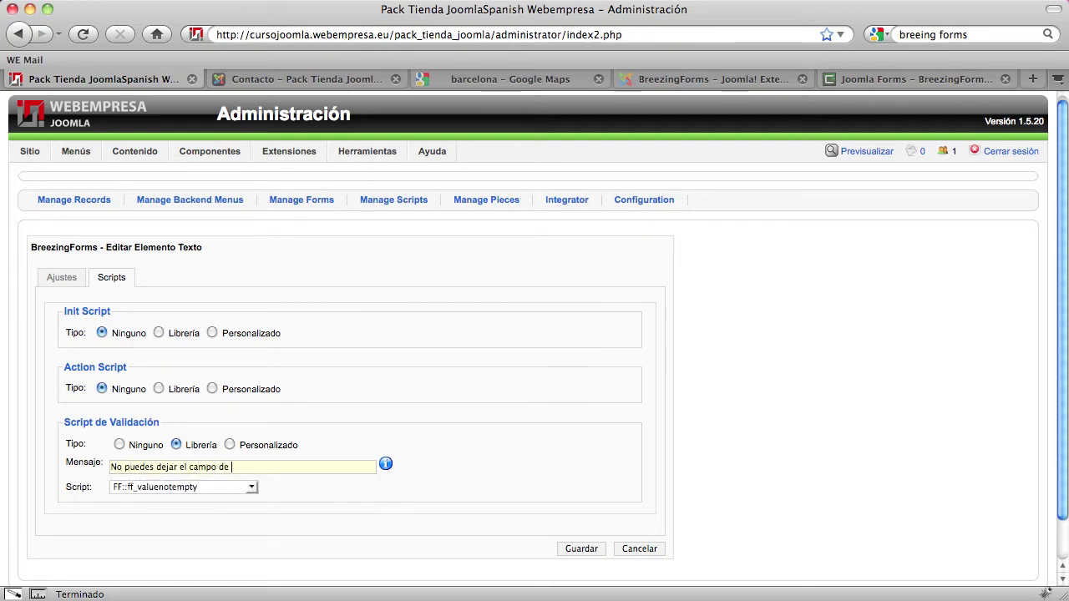
text(Apellidos vac)
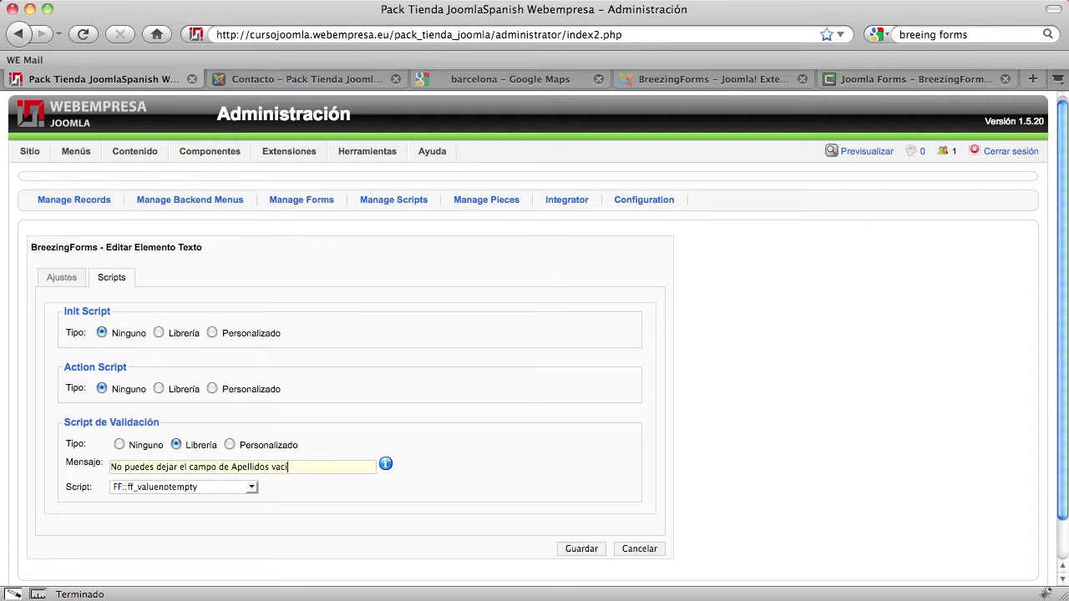
text(ío)
double_click(251, 467)
text(Nombre)
click(575, 550)
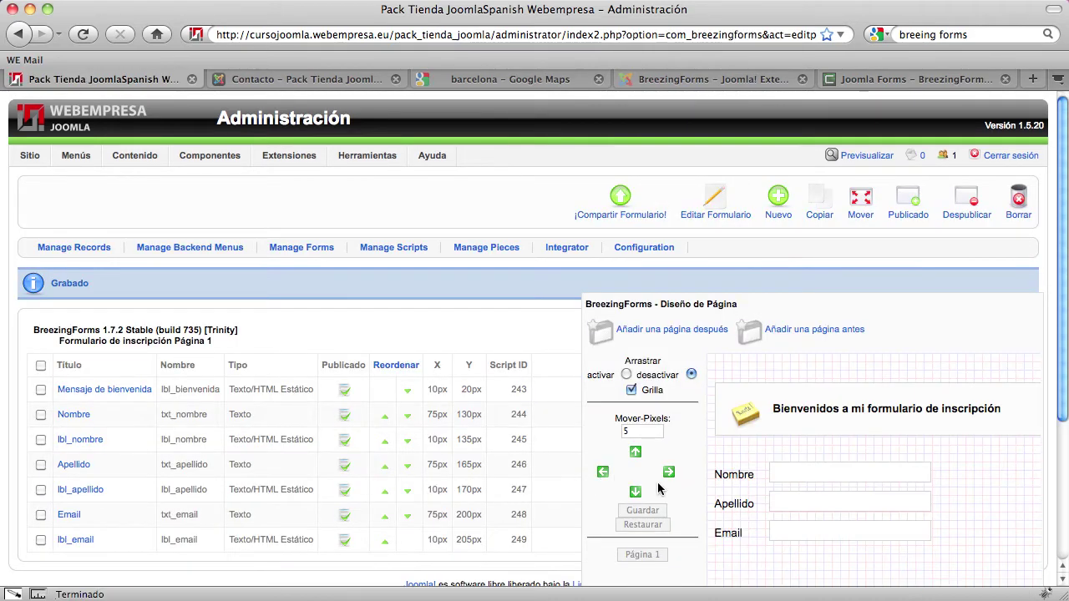
Scroll down Página 1 to see the Nombre, Apellido and Email fields beside their labels
scroll(698, 496, down, 1)
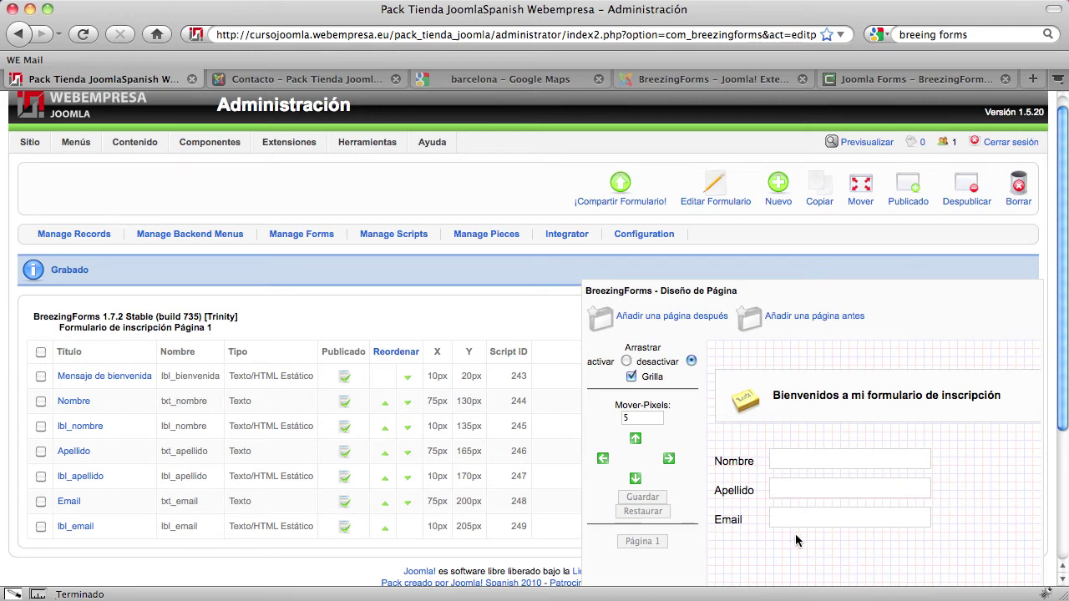
Begin adding a new element to the registration form with Nuevo
scroll(789, 535, down, 3)
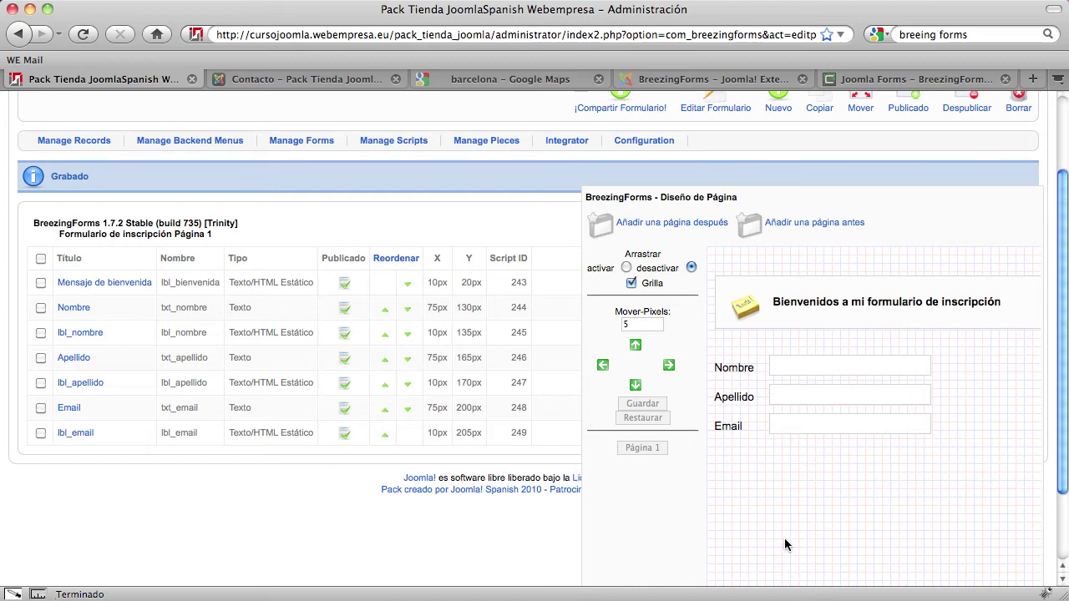
scroll(501, 443, up, 3)
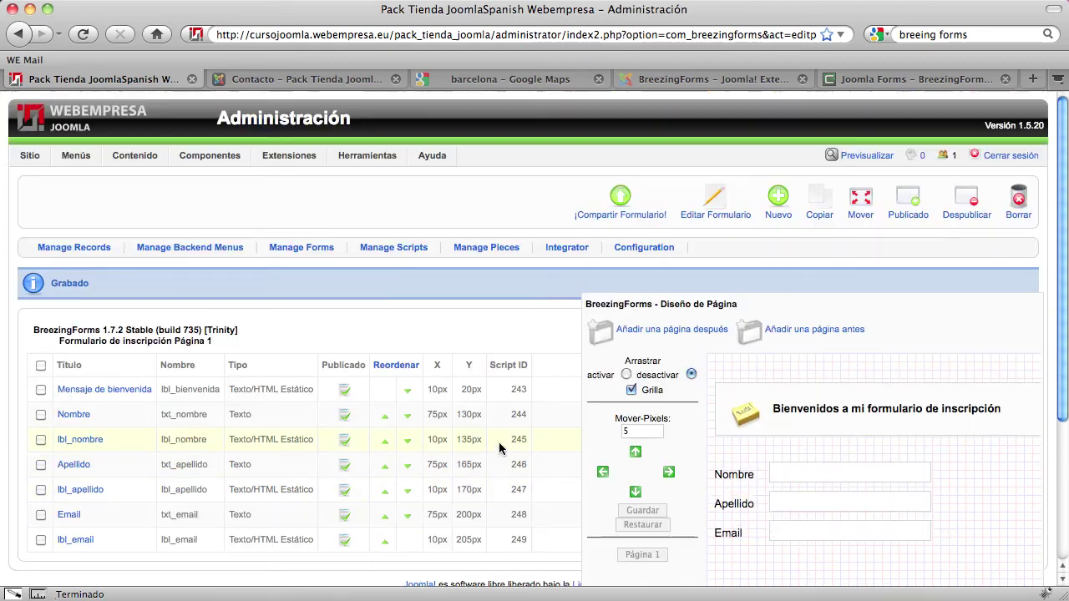
click(775, 214)
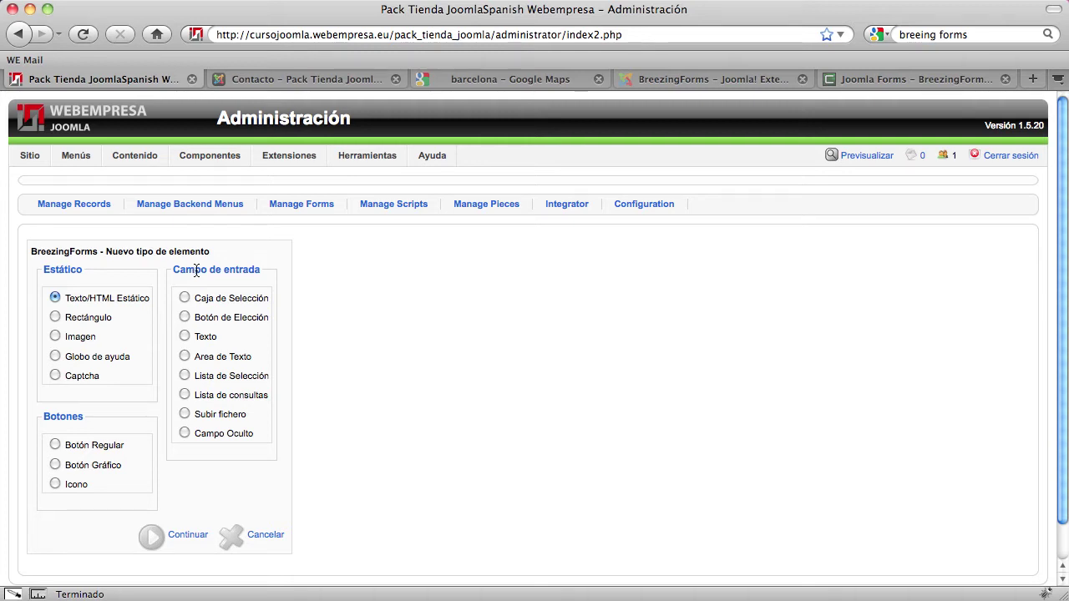
Choose Lista de Selección as the new element type
click(185, 377)
click(191, 537)
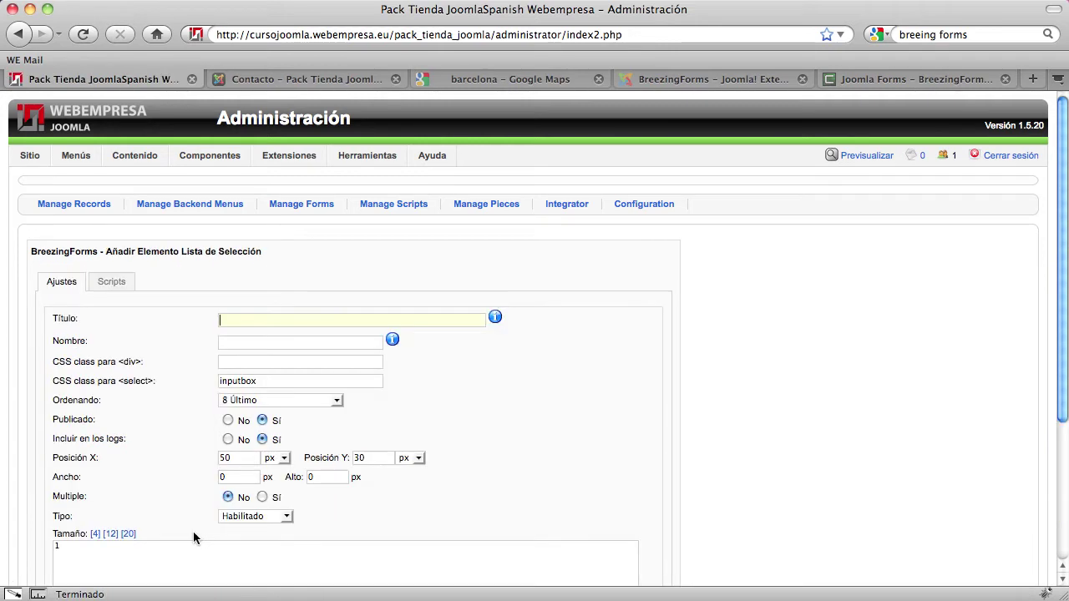
scroll(131, 415, down, 1)
Name the select list ls_procedencia and give it the title Procedencia
click(241, 280)
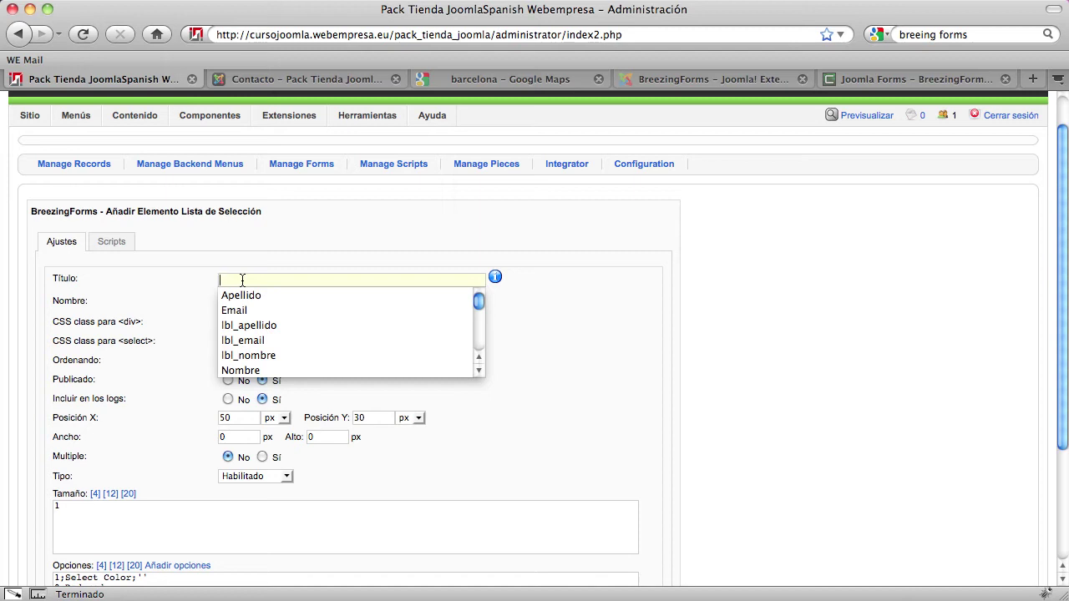
text(ls)
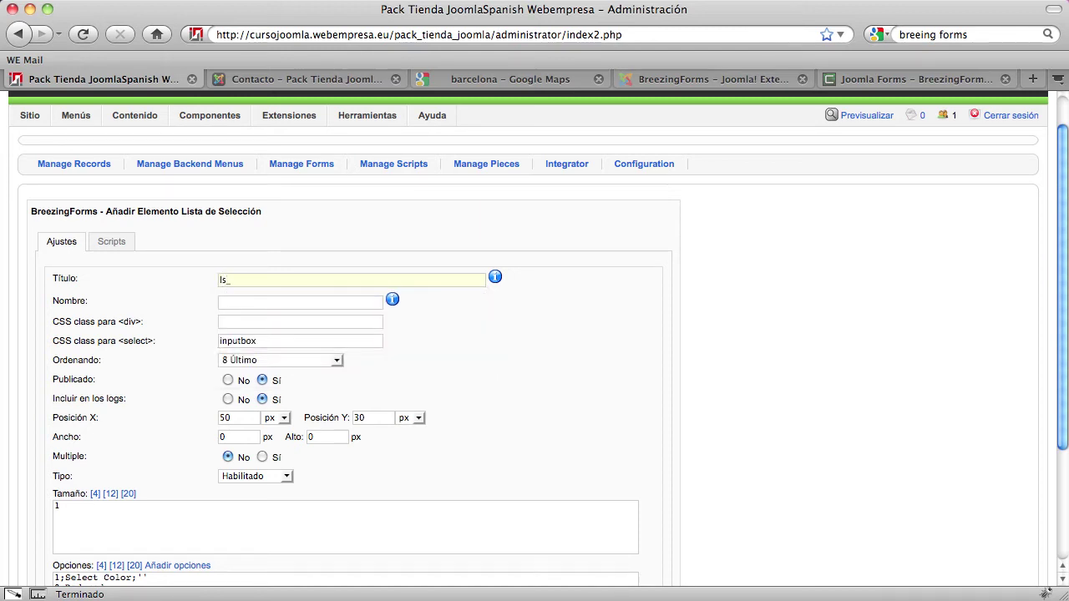
text(_procedencia)
scroll(538, 339, down, 1)
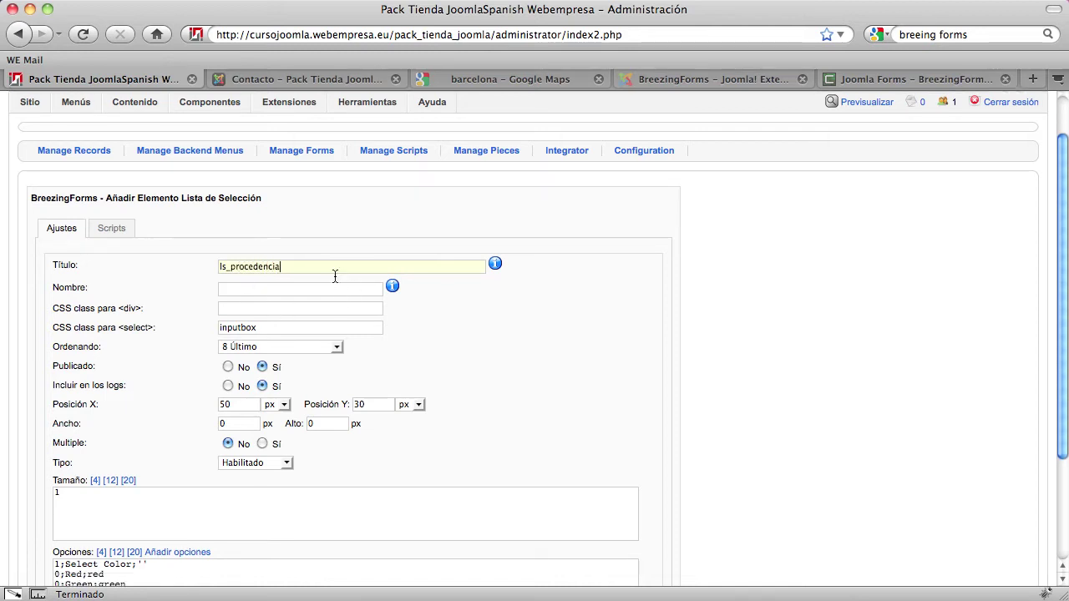
drag(296, 266, 194, 267)
key(super+c)
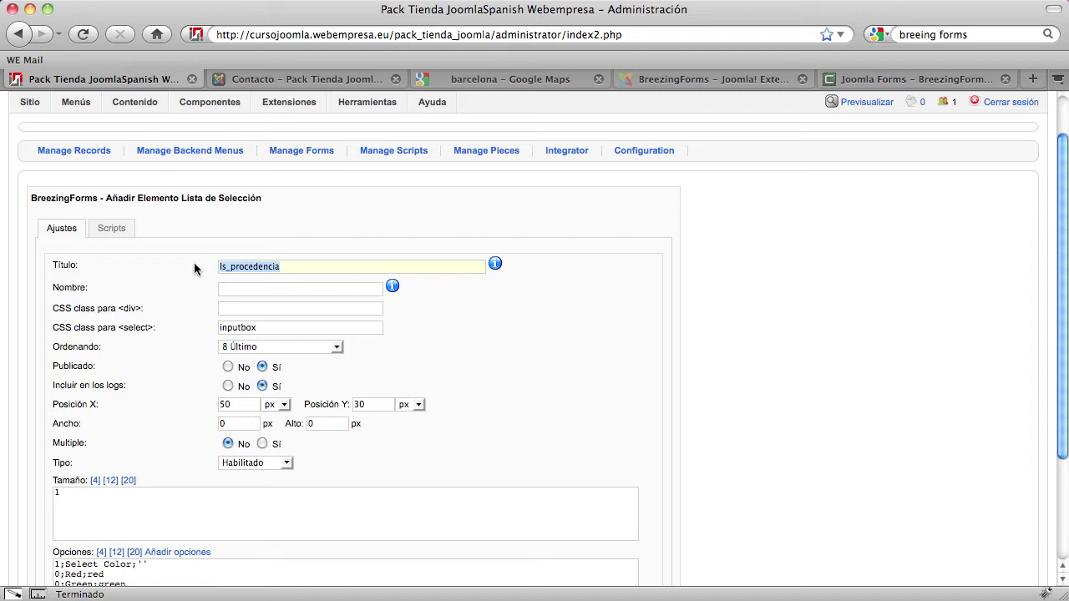
key(BackSpace)
key(super+v)
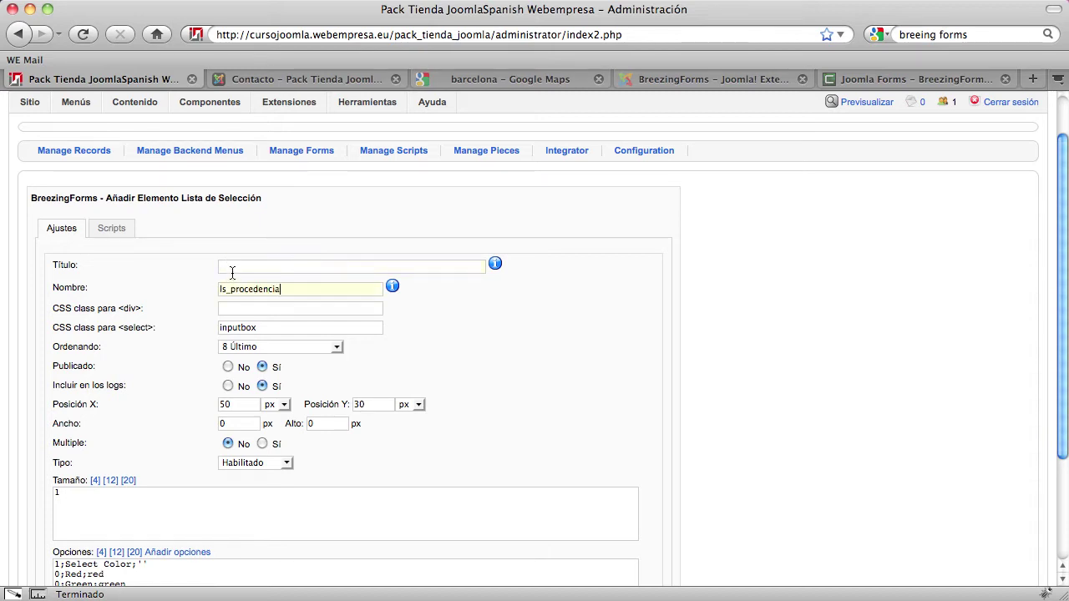
text(Proc)
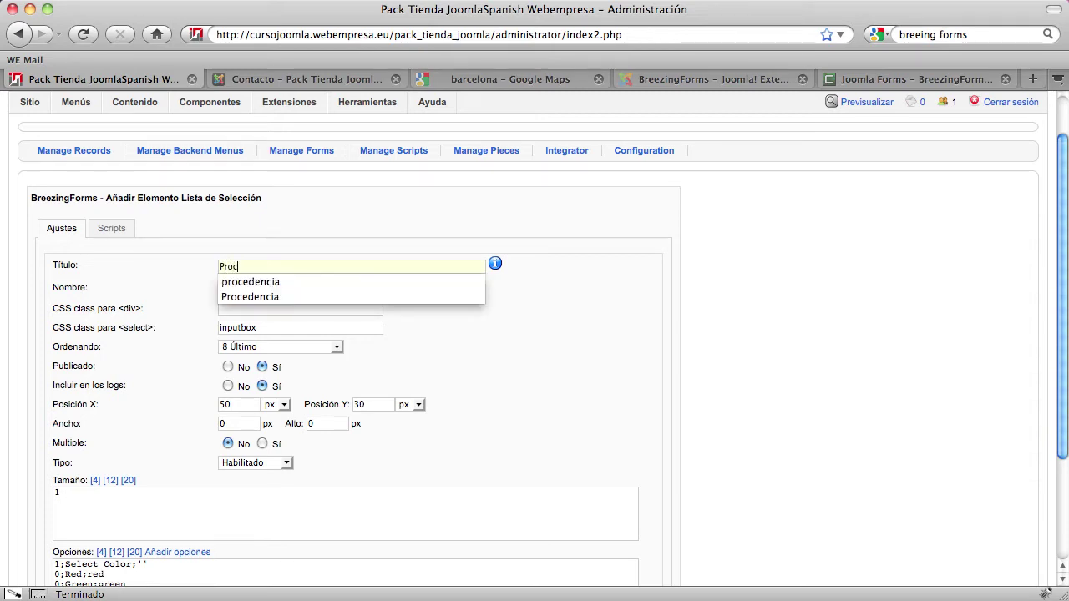
text(edencia)
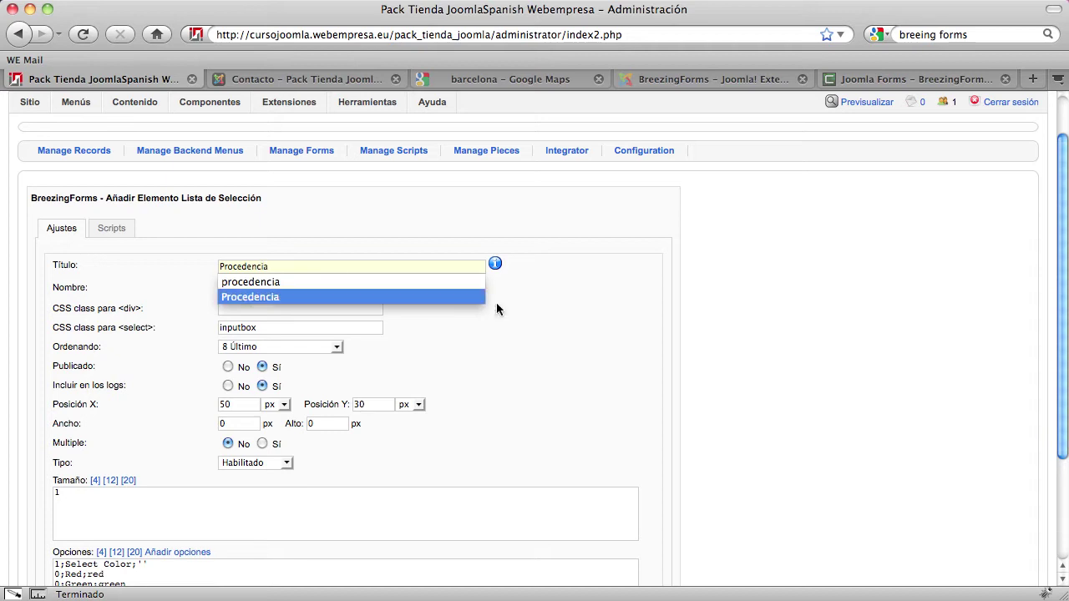
click(563, 382)
scroll(453, 478, down, 3)
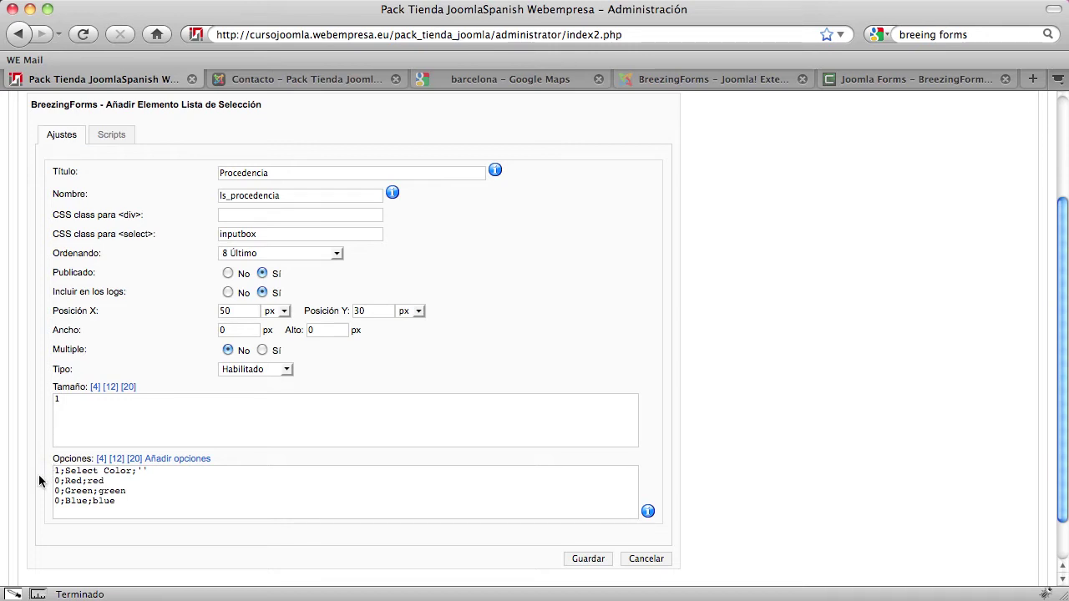
scroll(38, 474, down, 1)
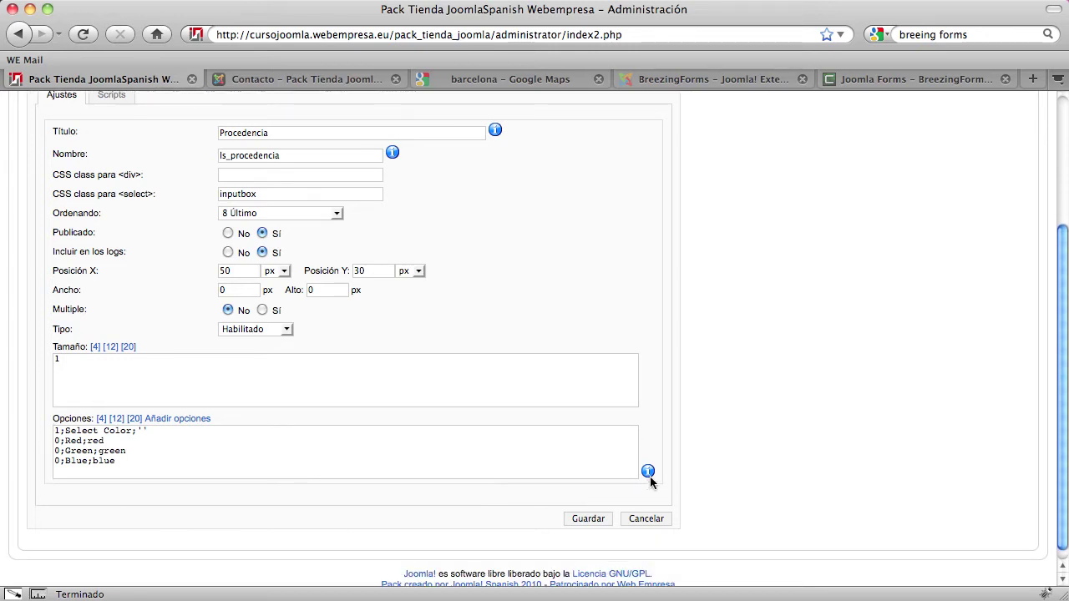
Replace the Select Color placeholder with the prompt 'Selecciona de que medio vienes'
mouse_move(649, 476)
drag(148, 459, 16, 416)
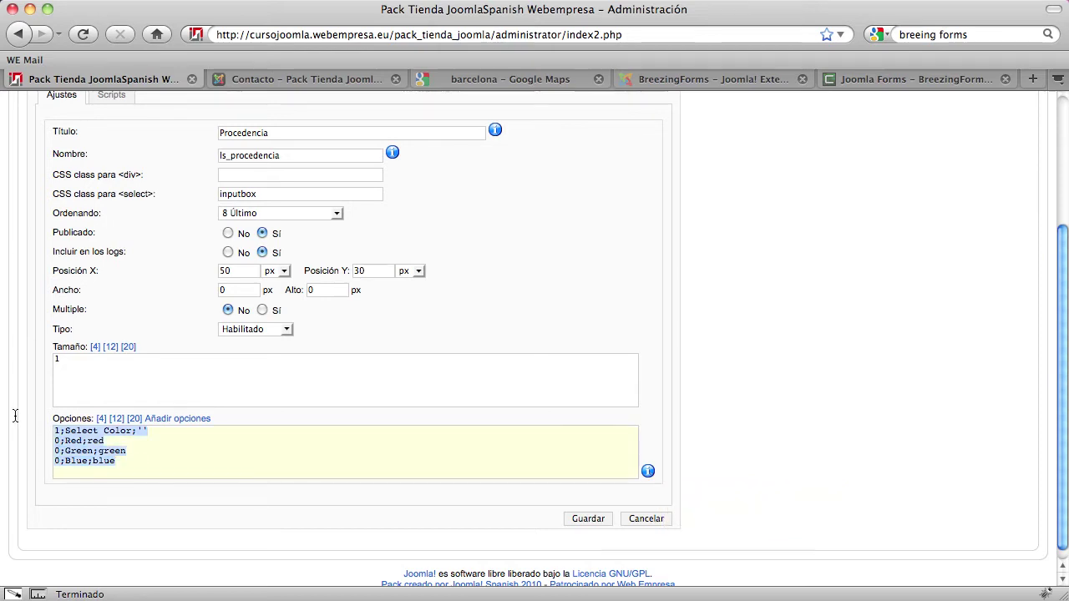
click(173, 464)
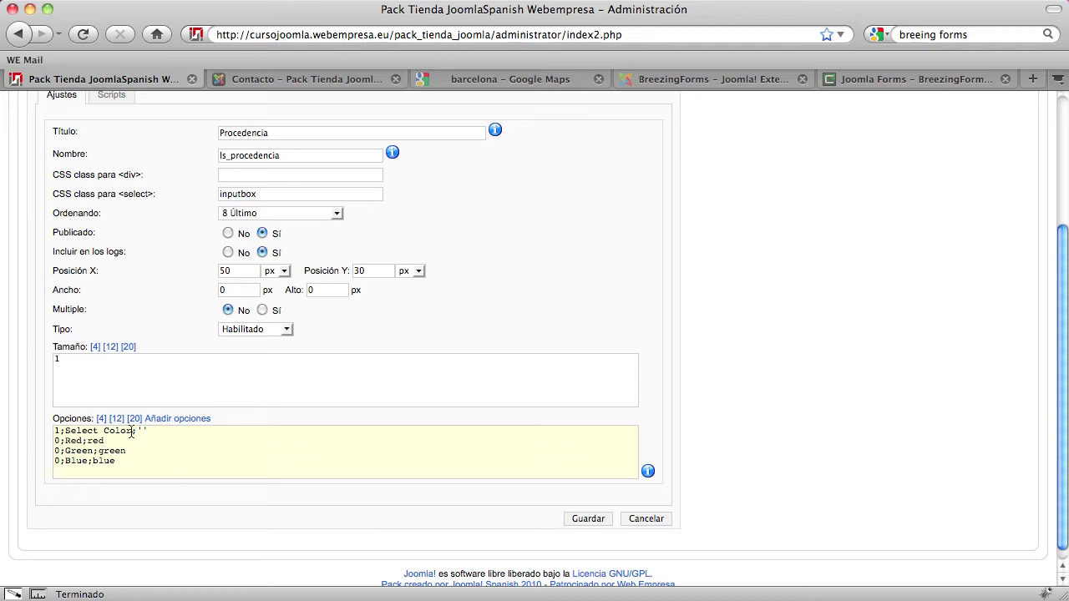
drag(135, 430, 64, 430)
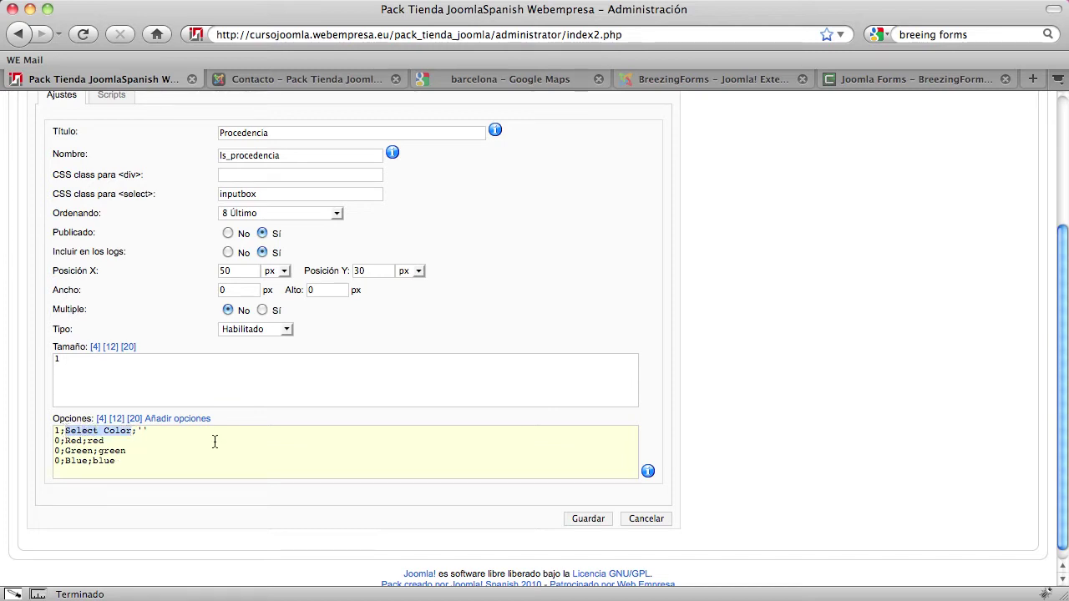
key(BackSpace)
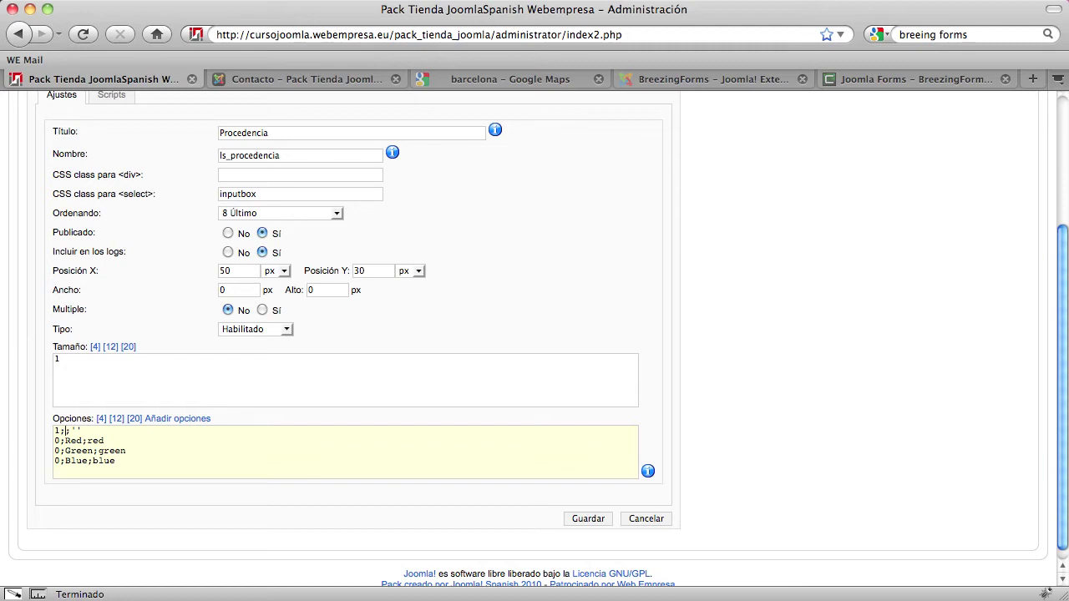
text(Seleccionea de que medio vie)
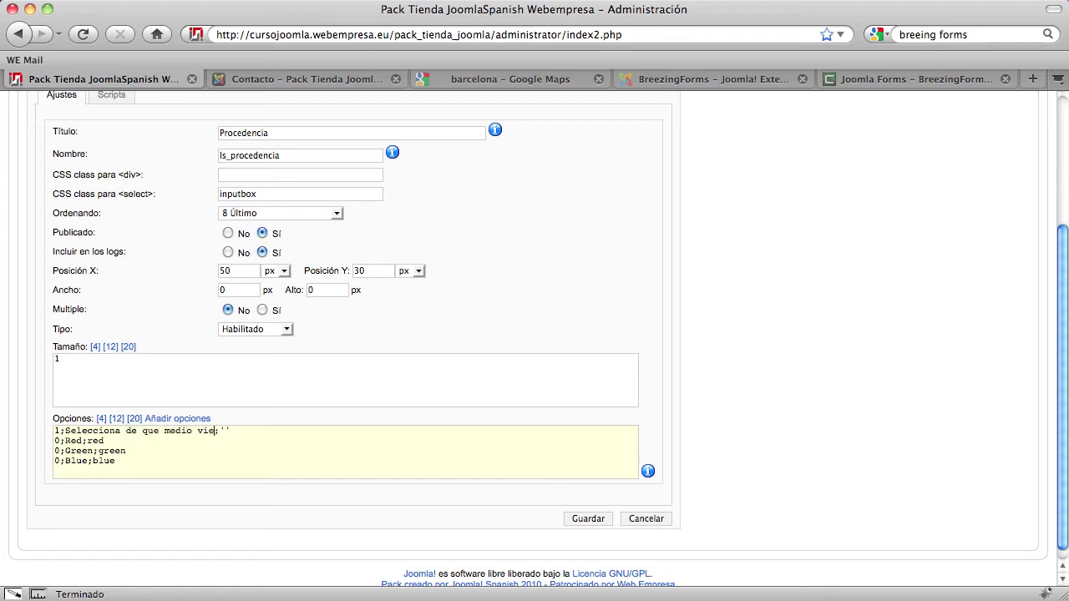
text(nes)
Rename the Red, Green and Blue options to Google, Radio and TV with lowercase values
double_click(70, 435)
double_click(73, 440)
text(Google)
double_click(112, 440)
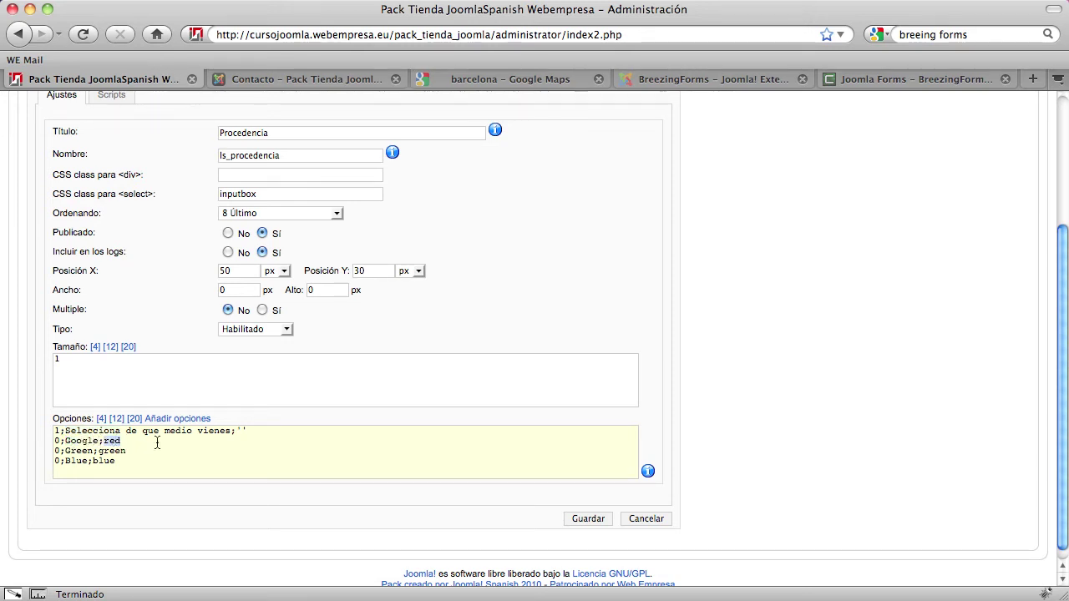
text(google)
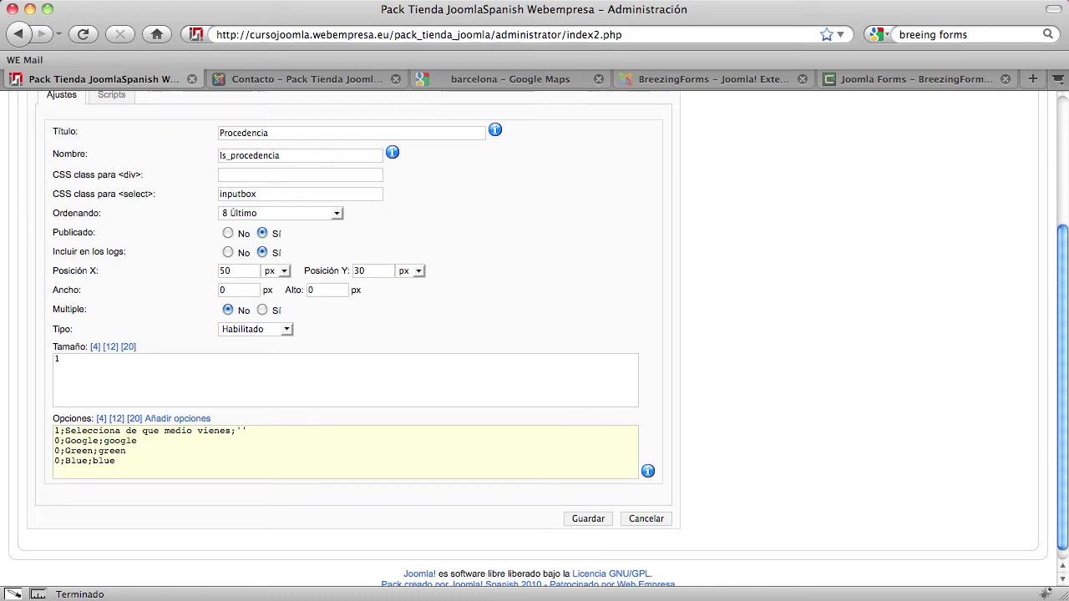
double_click(93, 450)
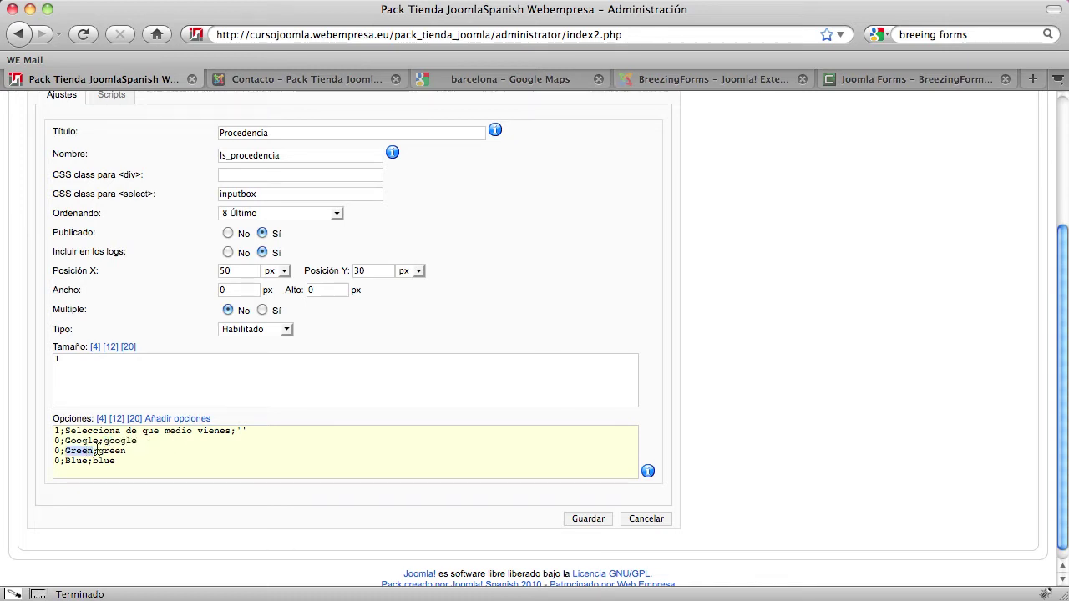
text(Radio)
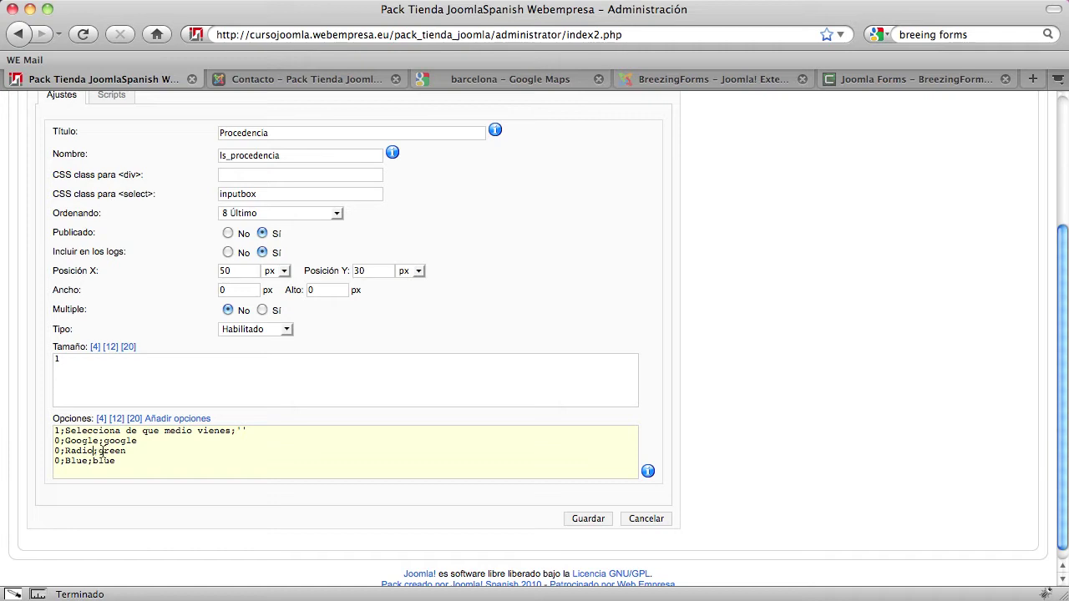
double_click(102, 451)
text(radio)
double_click(81, 460)
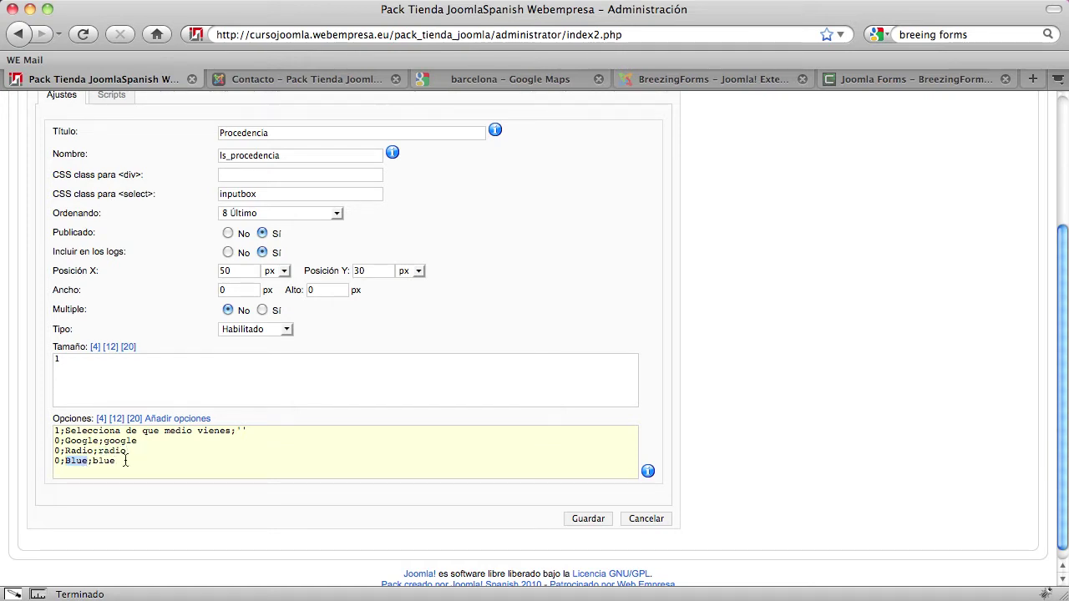
text(TV)
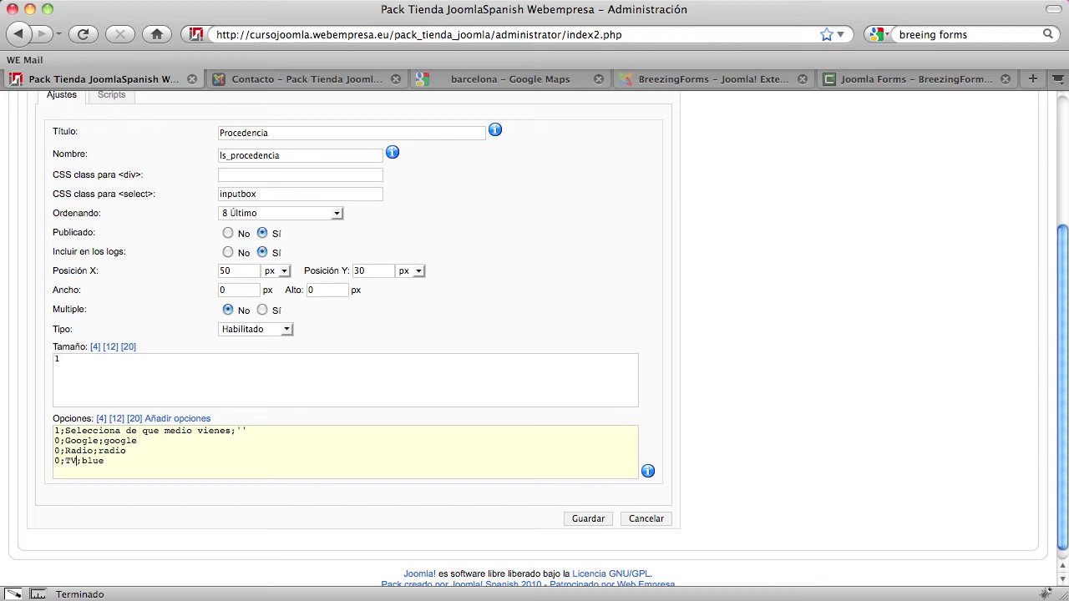
double_click(105, 461)
text(tv)
click(774, 515)
scroll(775, 509, up, 2)
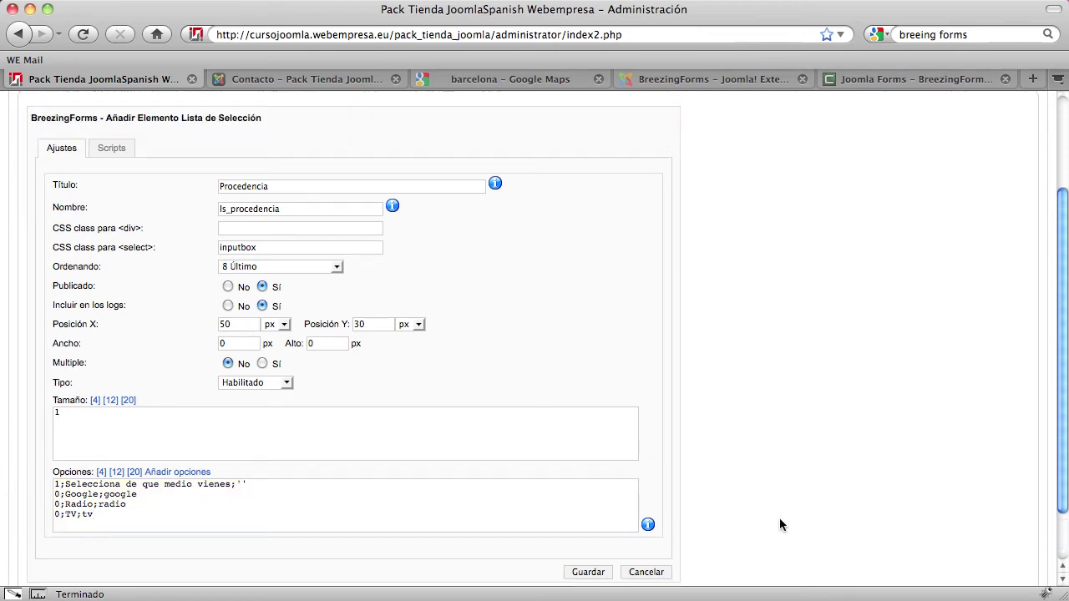
scroll(779, 525, down, 1)
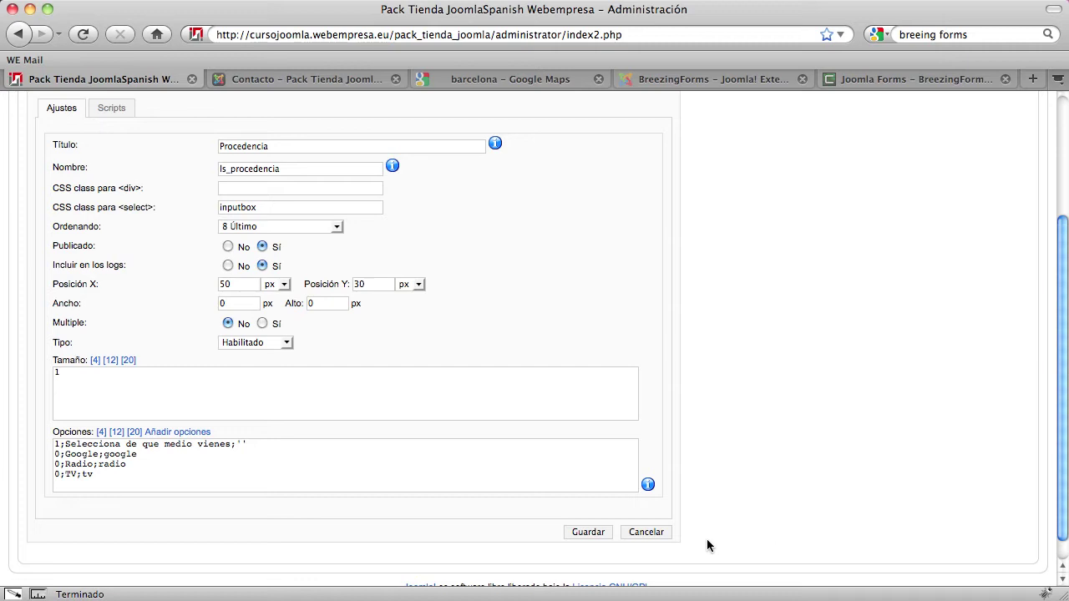
Save the Procedencia list, move it 30 px down below Email, and save the layout
click(581, 532)
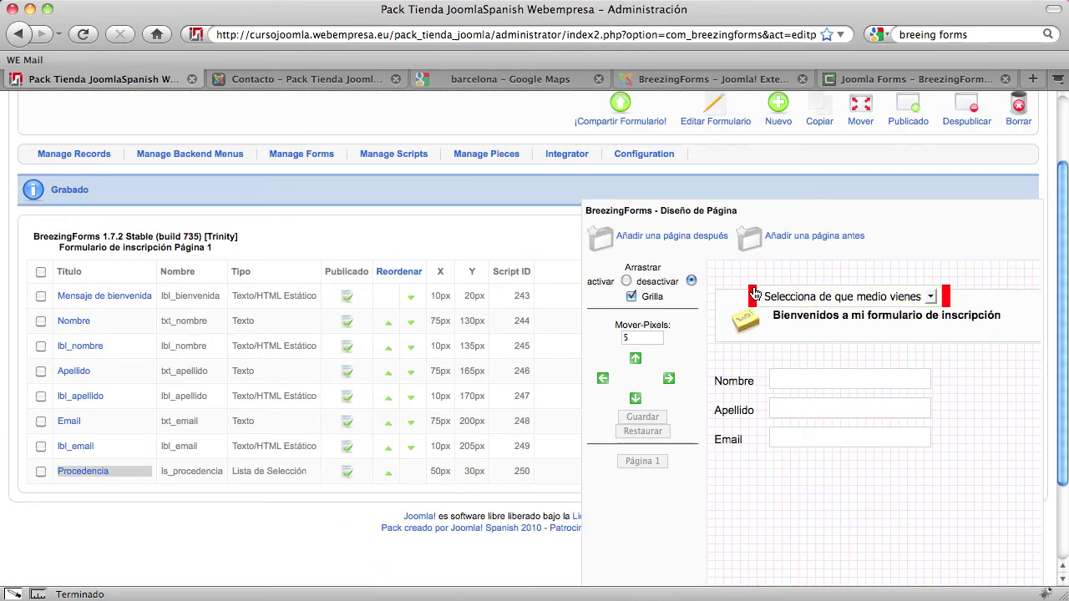
drag(754, 294, 746, 295)
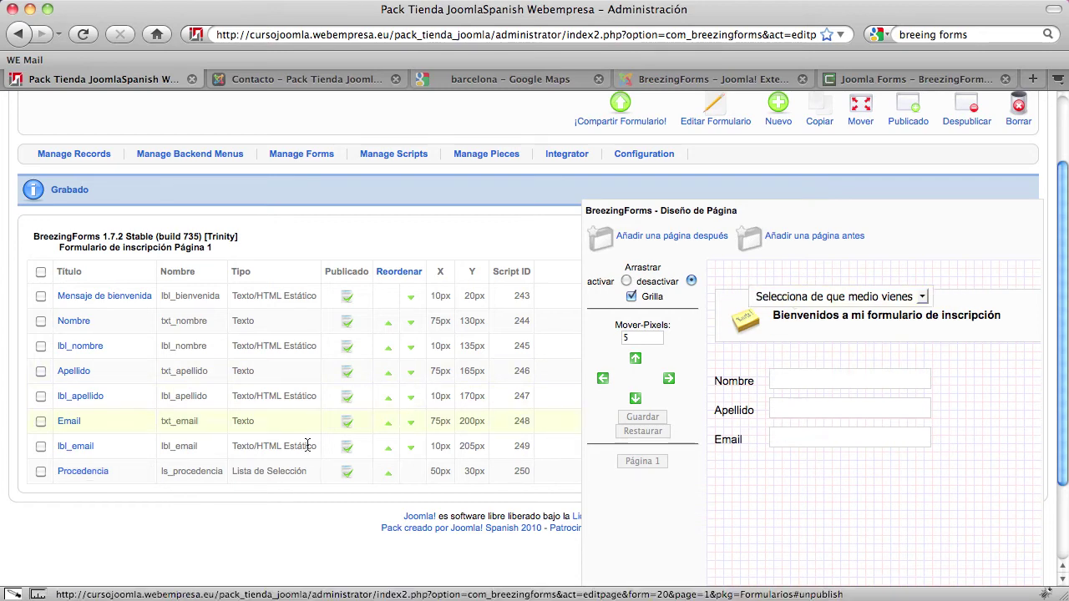
click(40, 471)
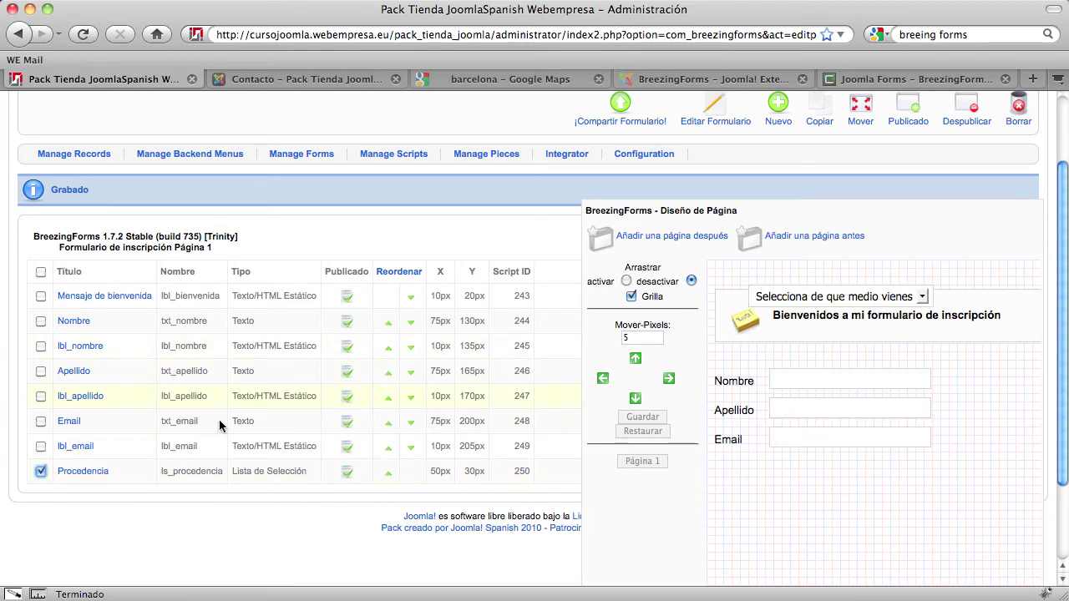
click(620, 334)
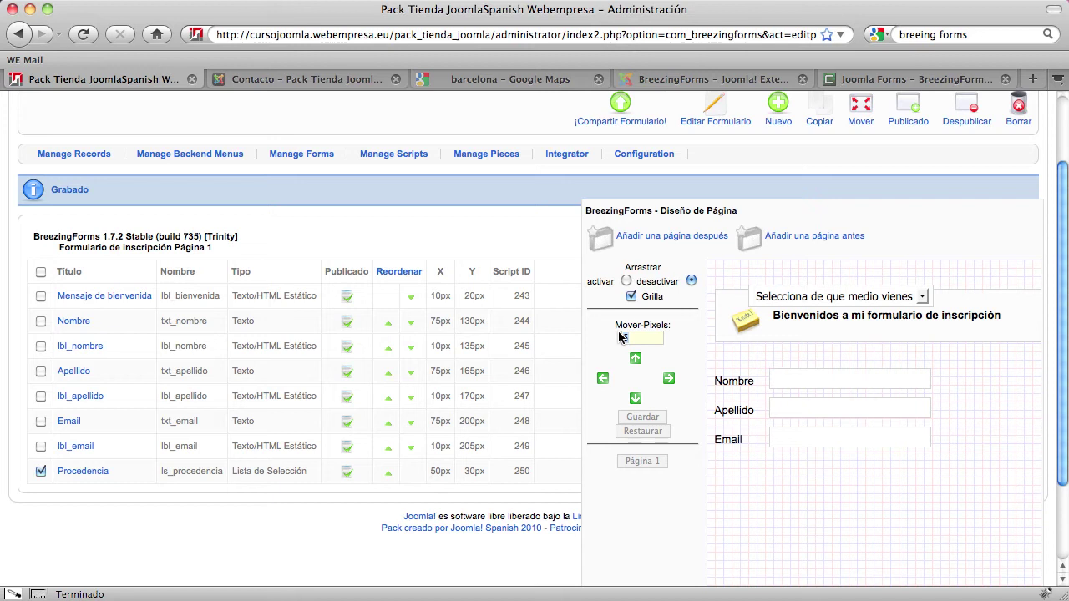
key(BackSpace)
text(30)
click(636, 400)
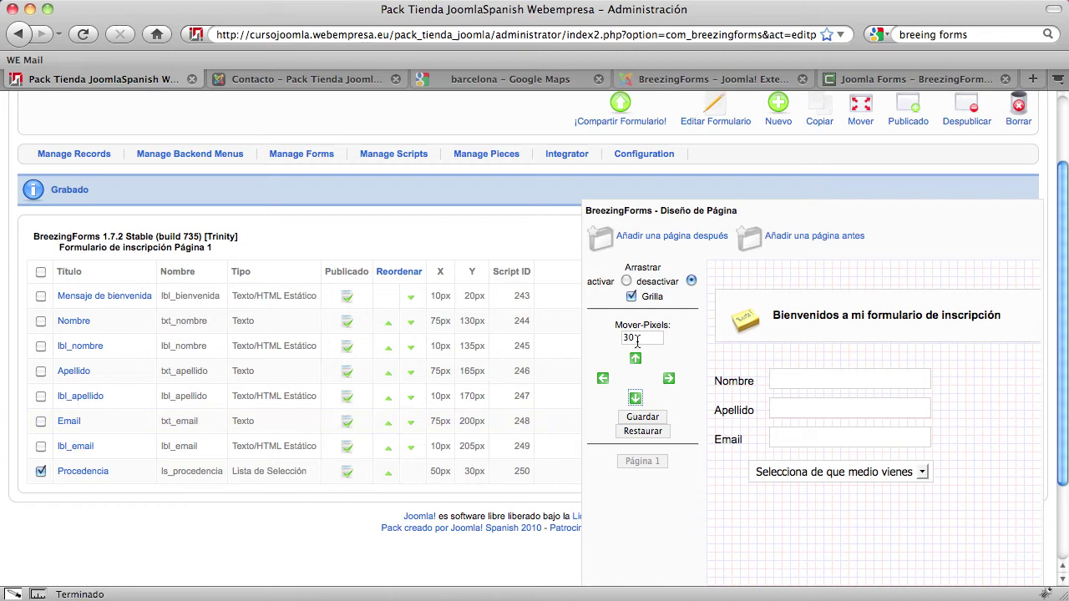
click(773, 377)
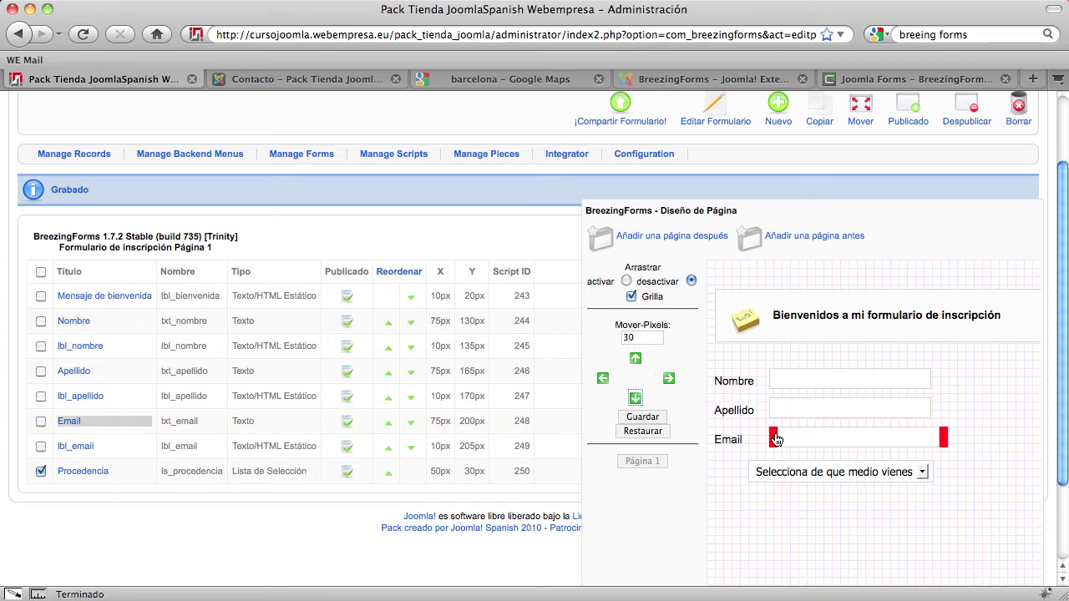
click(650, 416)
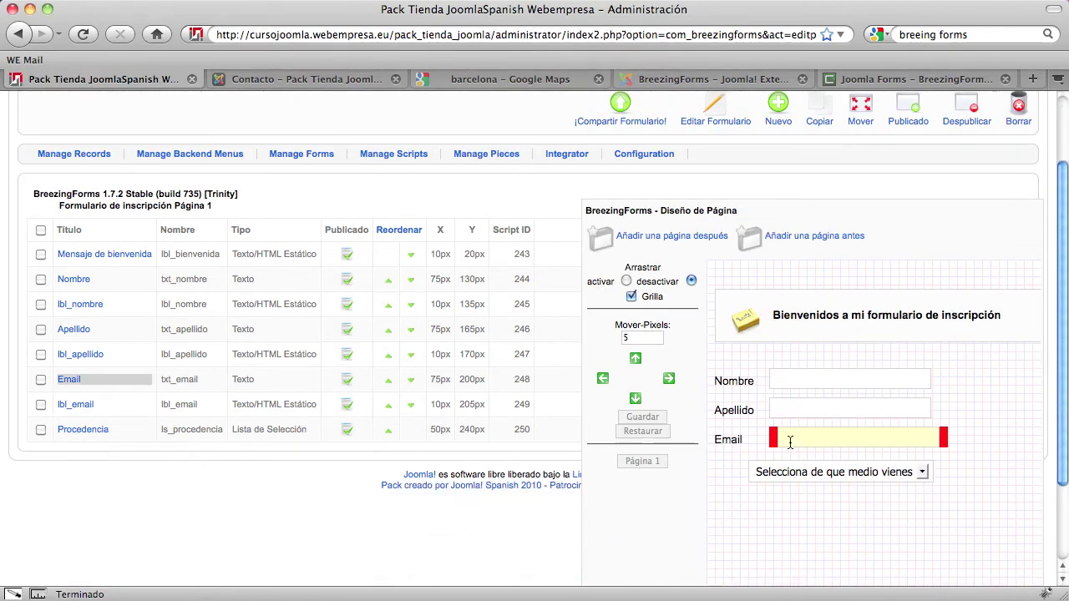
Check the Email field's X position without changing anything
click(73, 380)
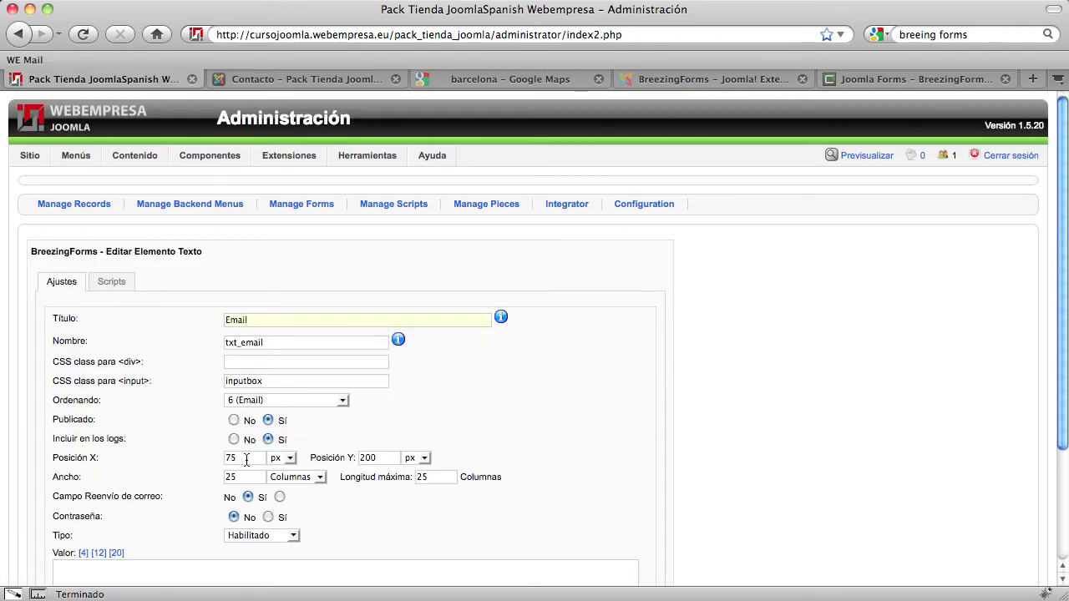
scroll(622, 443, down, 4)
click(651, 506)
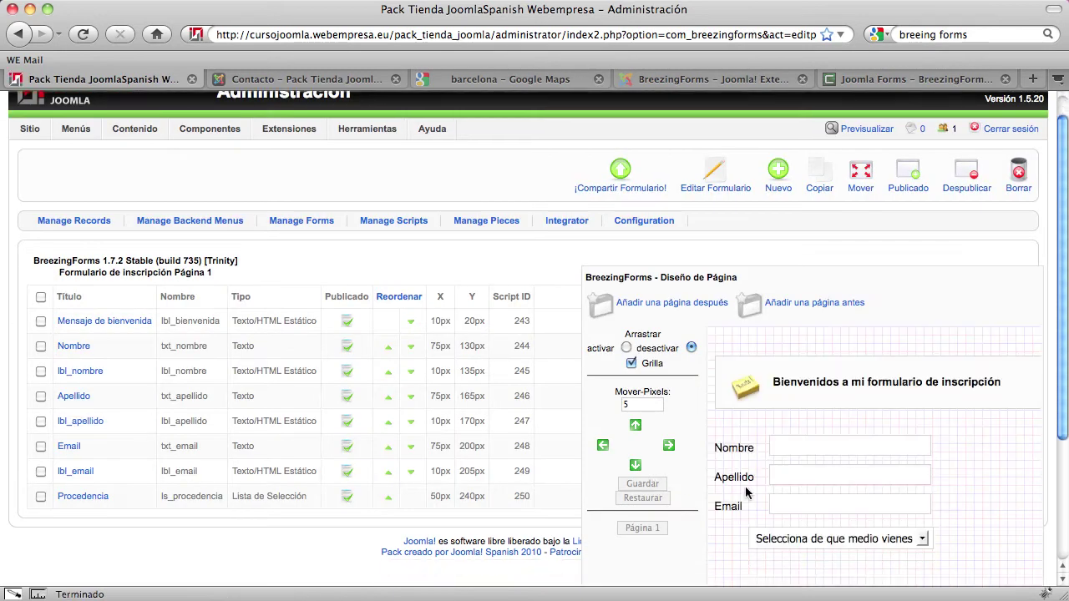
Change Procedencia's X position from 50 to 75 px and save it
click(96, 484)
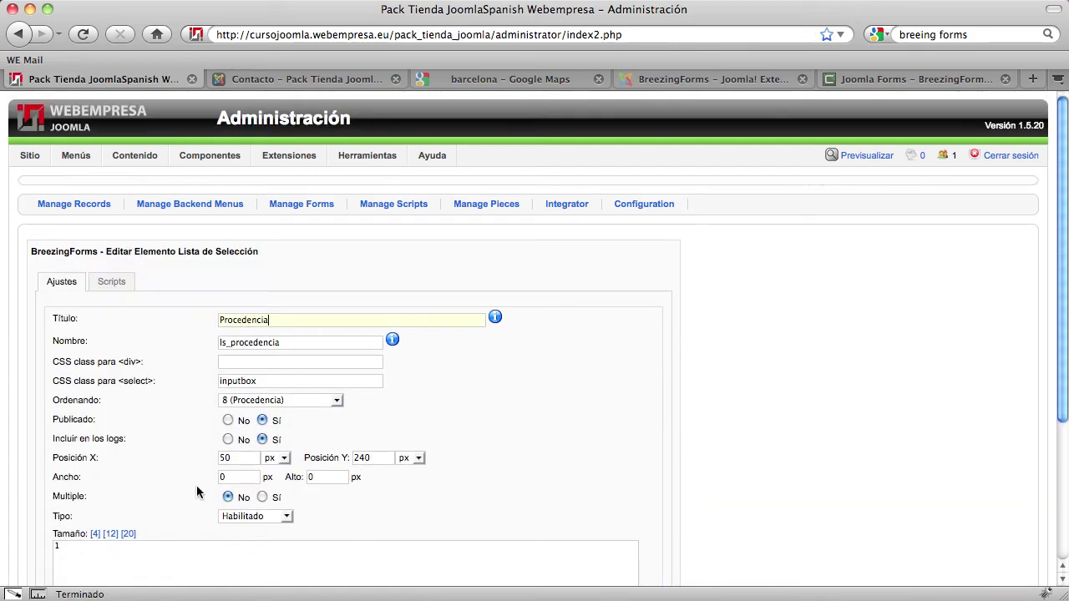
drag(236, 459, 183, 457)
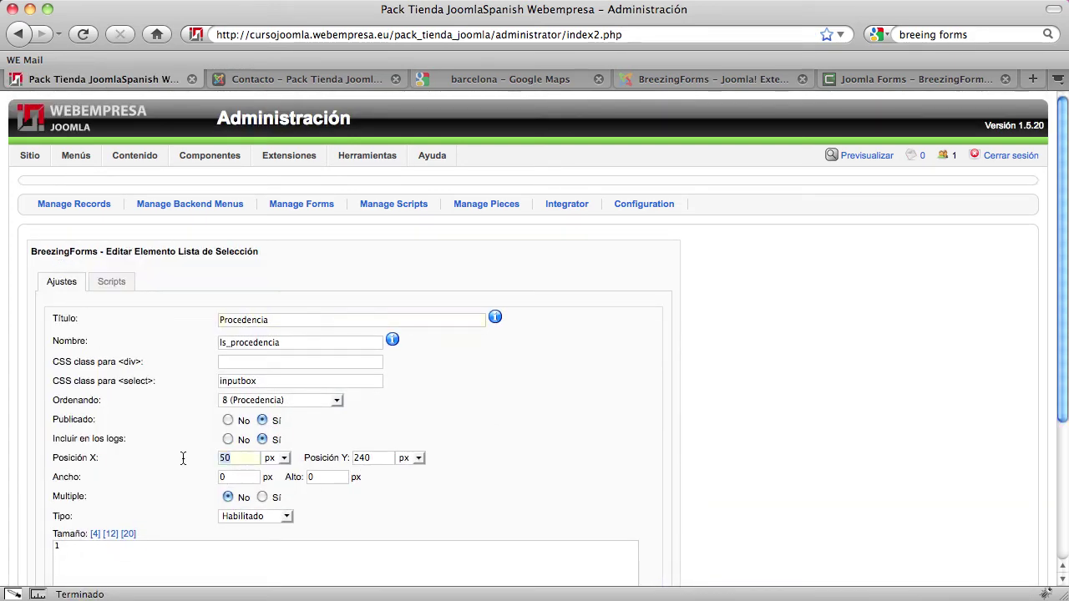
text(7)
scroll(829, 436, down, 5)
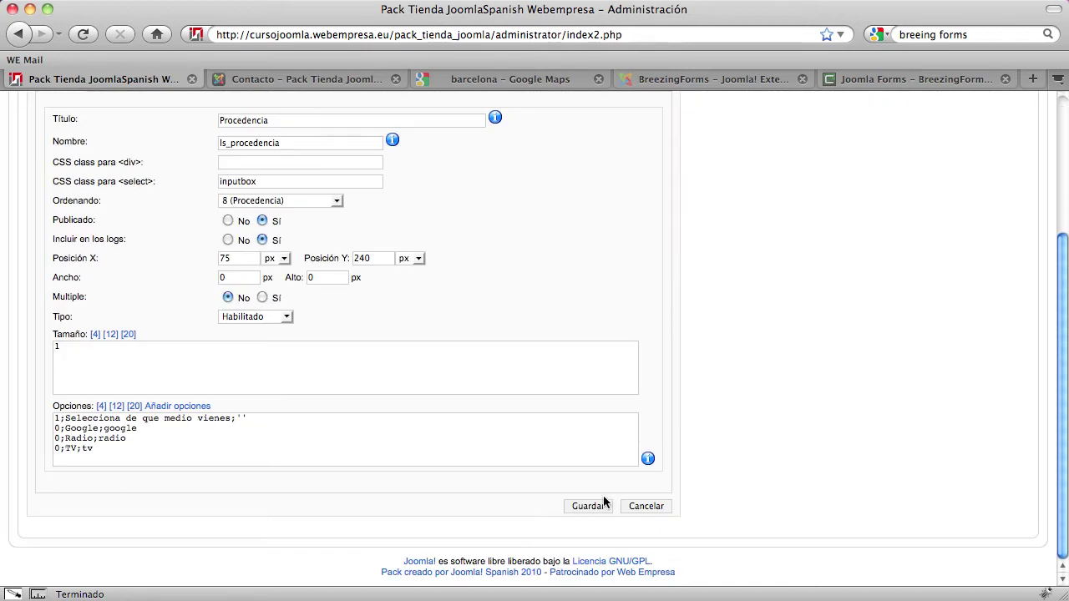
click(574, 508)
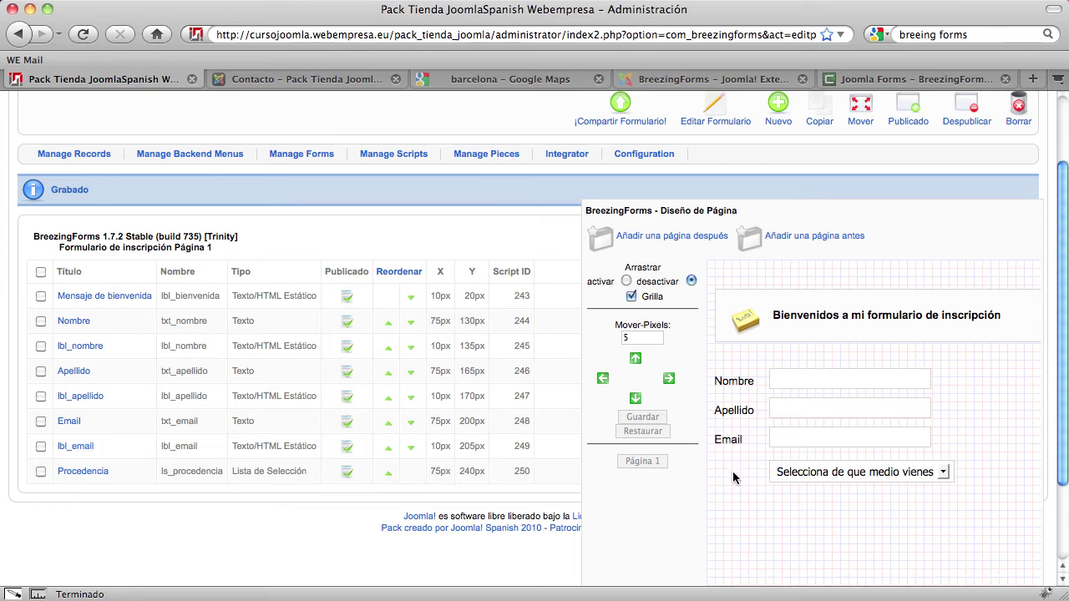
Copy the Email field, then delete the unwanted copy
click(40, 422)
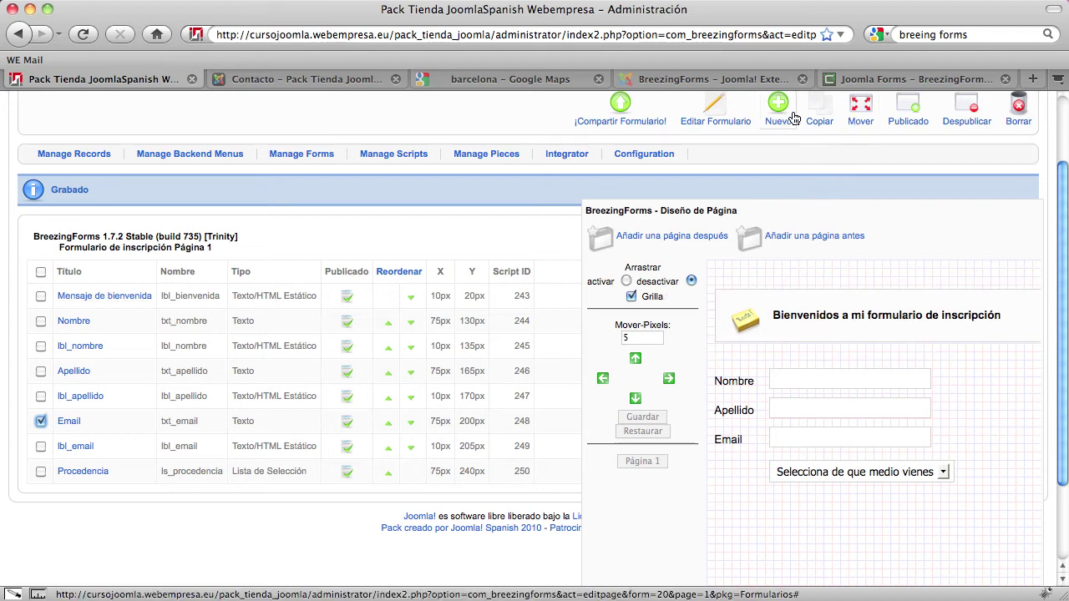
click(817, 110)
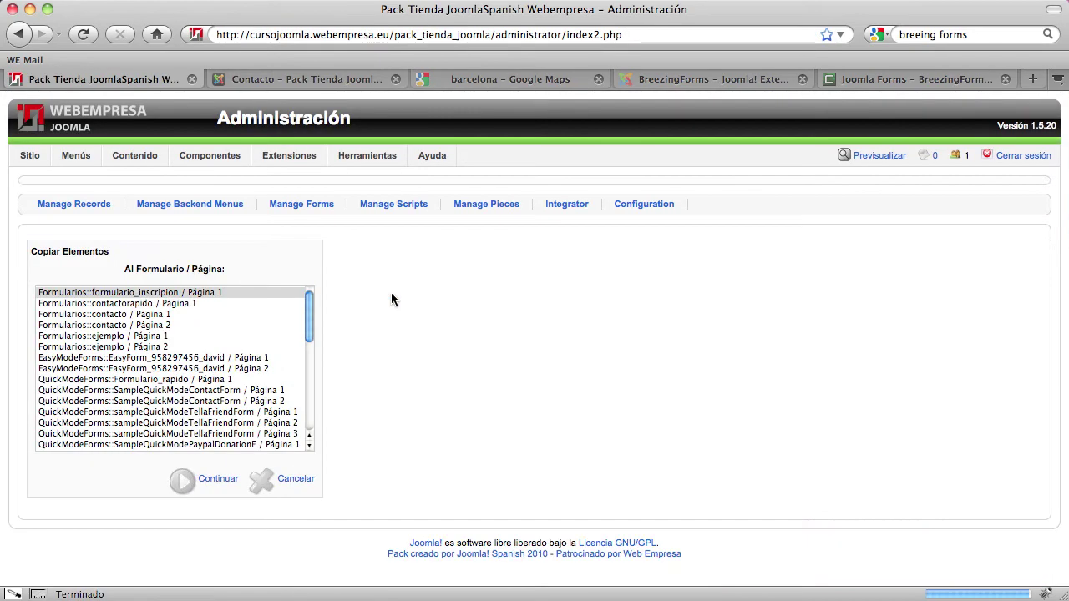
click(202, 483)
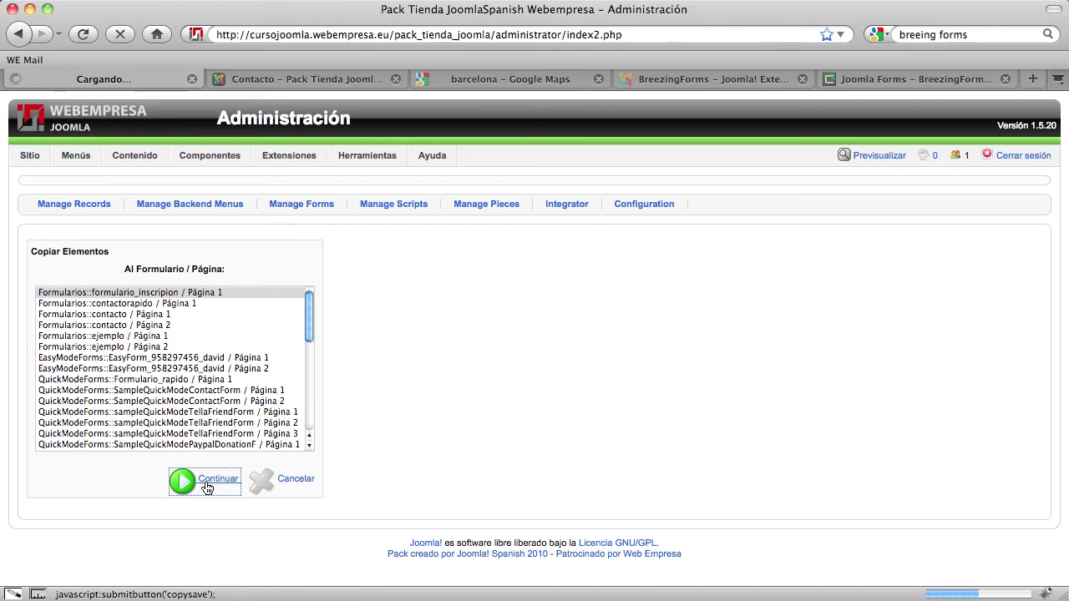
scroll(595, 463, down, 2)
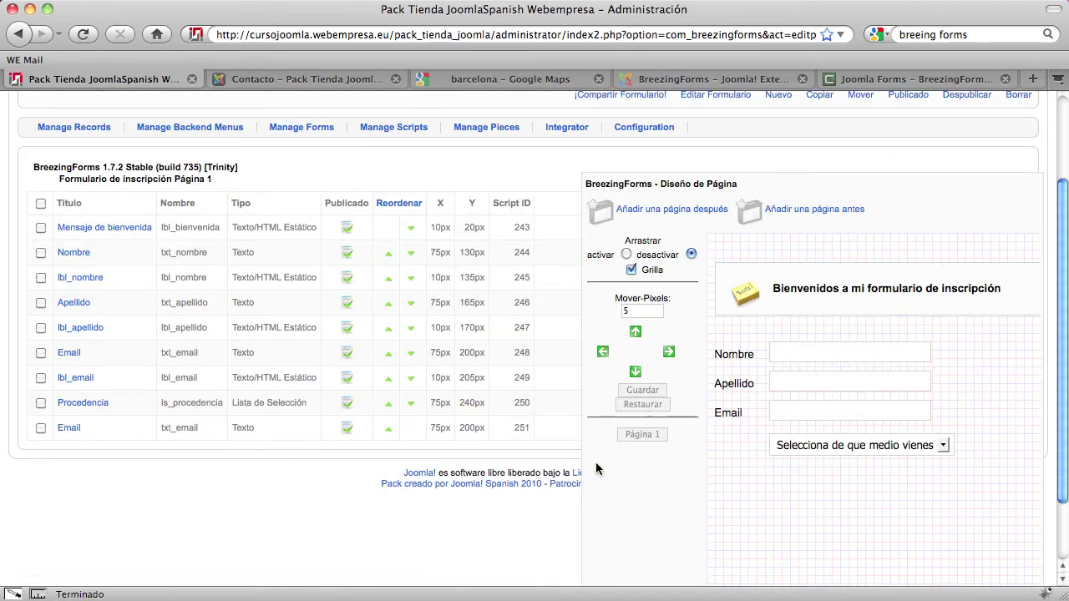
click(41, 428)
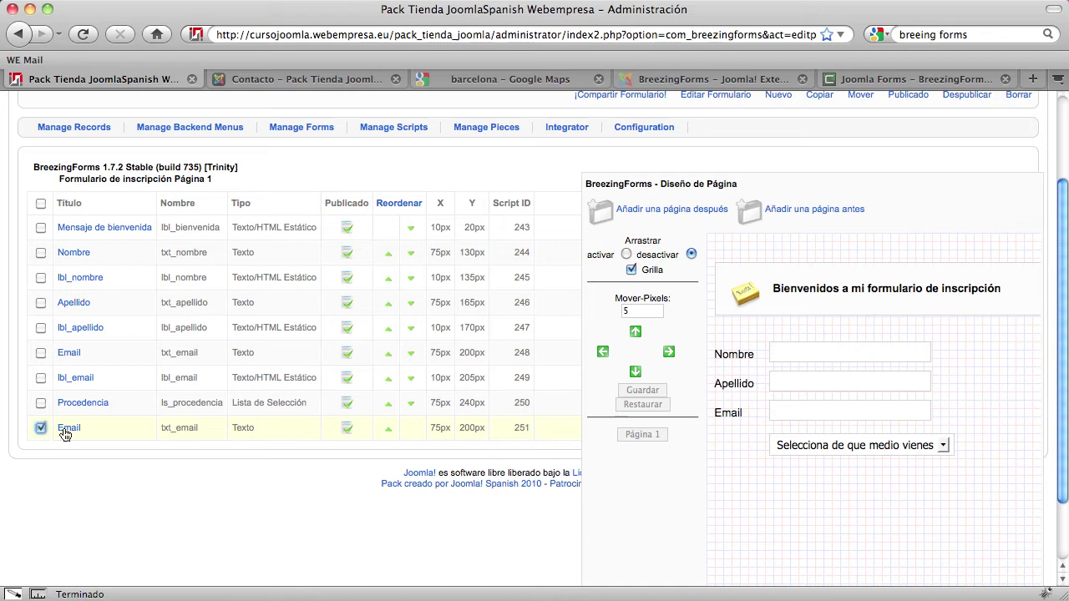
click(636, 371)
click(636, 371)
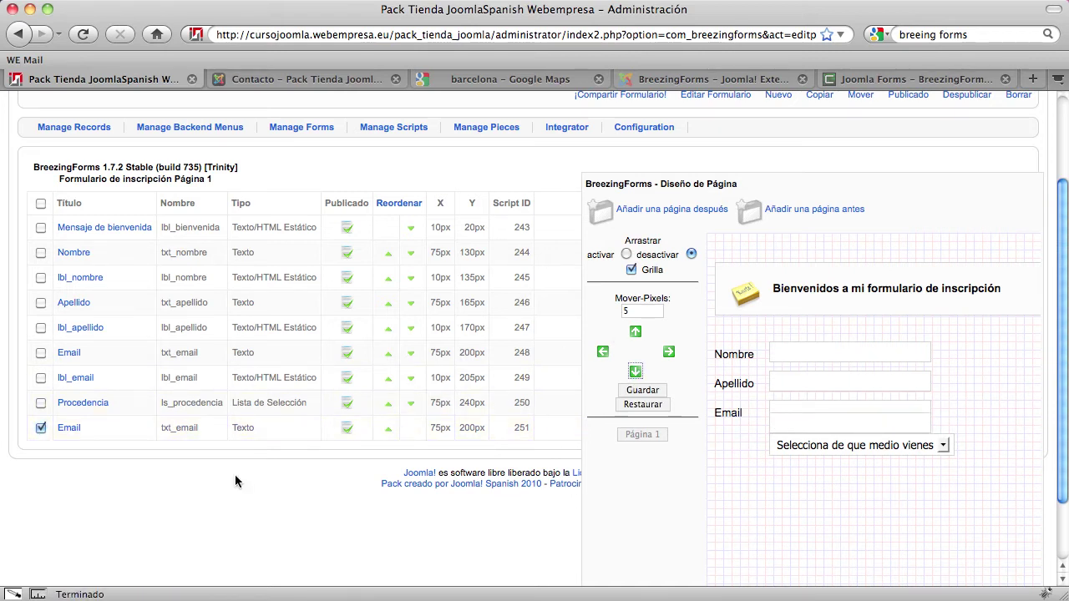
scroll(329, 536, up, 3)
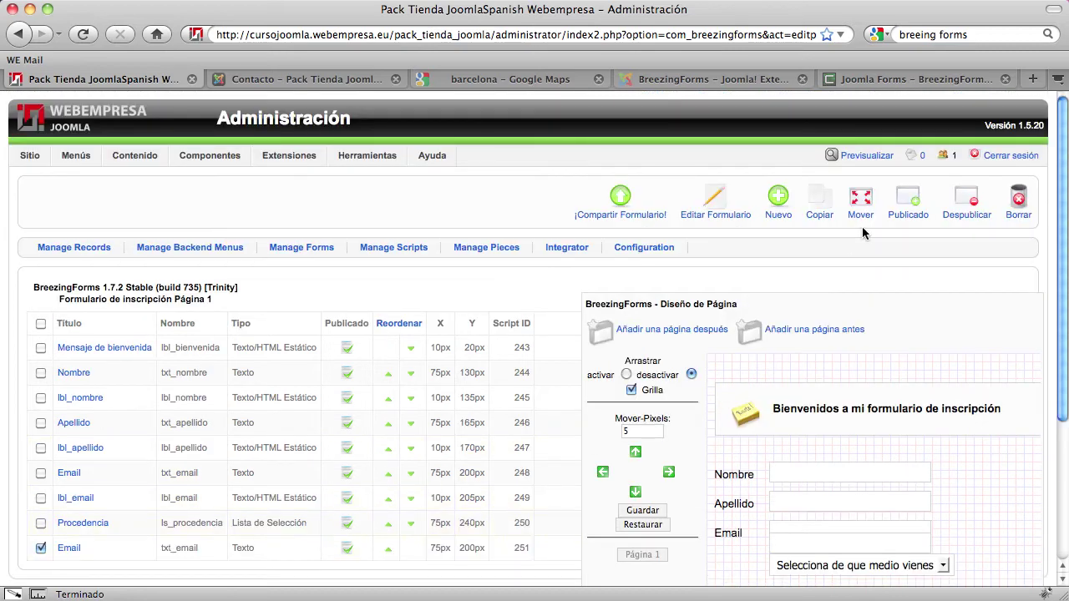
click(1018, 203)
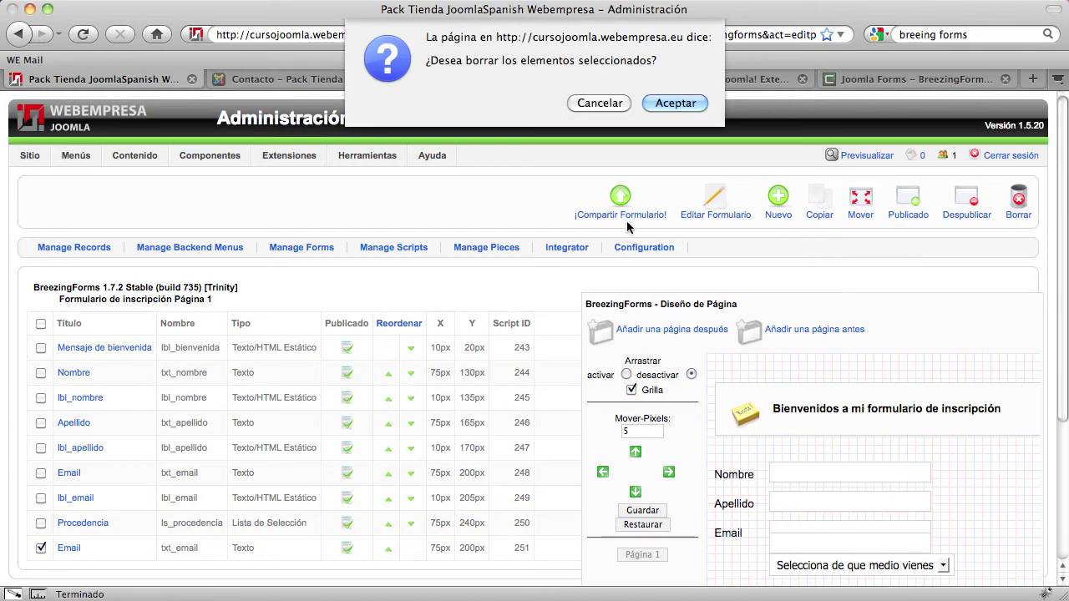
click(669, 104)
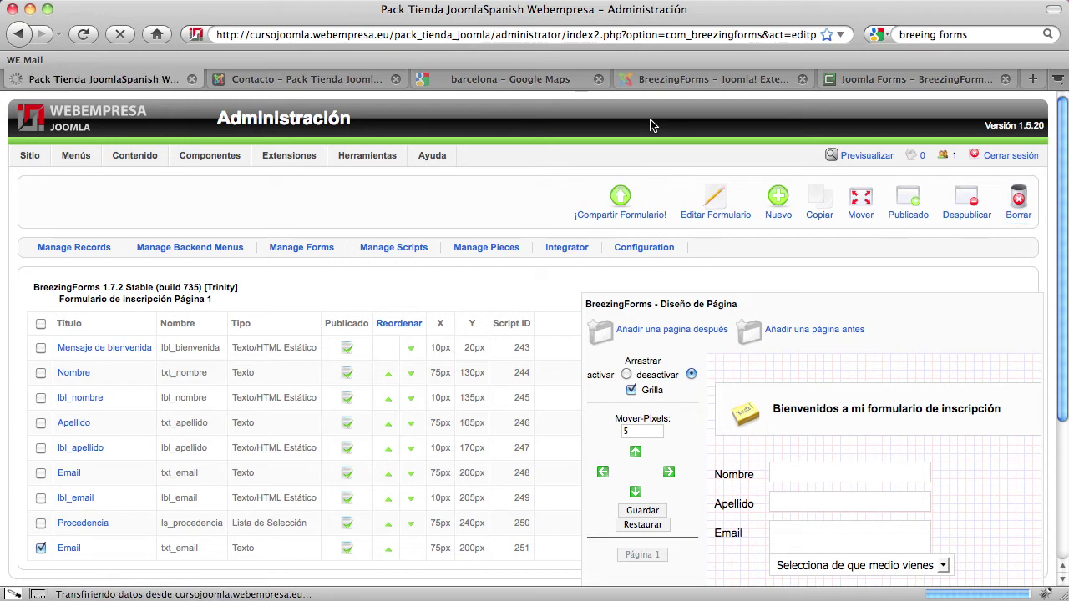
Copy the lbl_email label onto the registration form page
scroll(763, 291, down, 5)
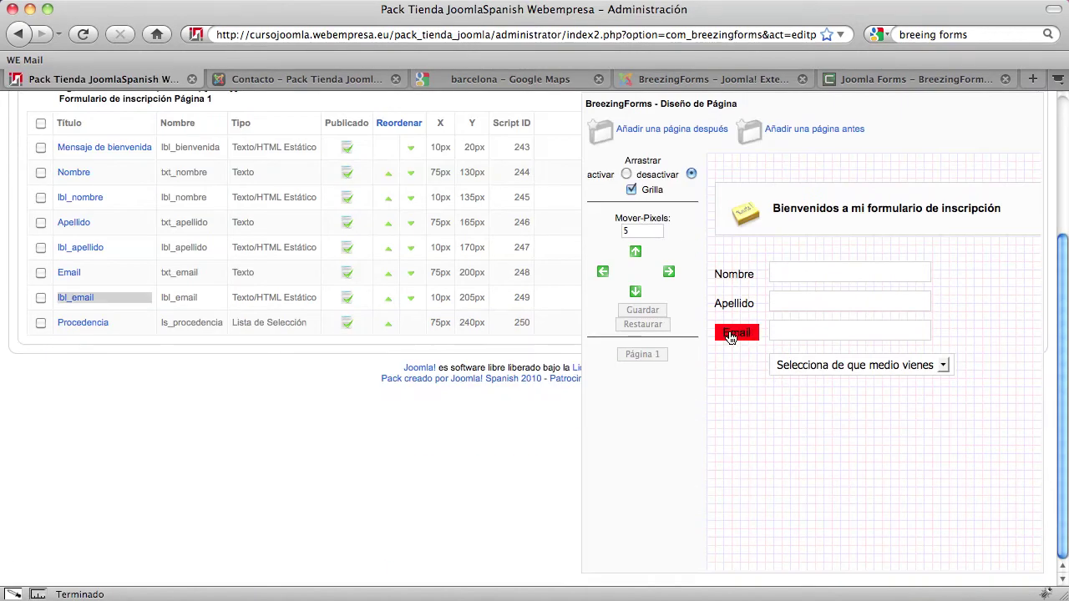
scroll(152, 466, up, 5)
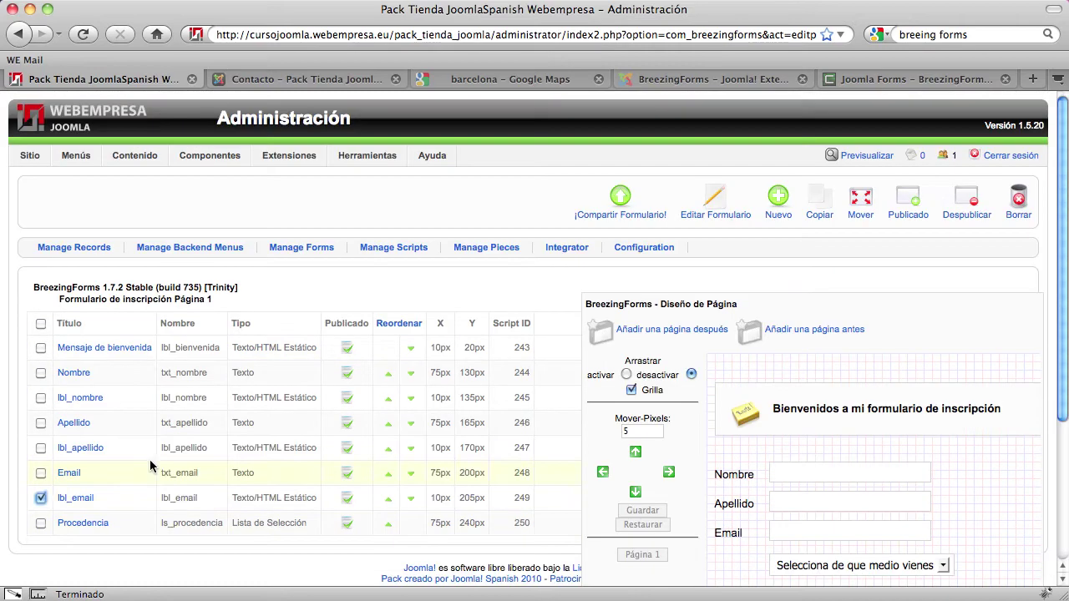
click(820, 215)
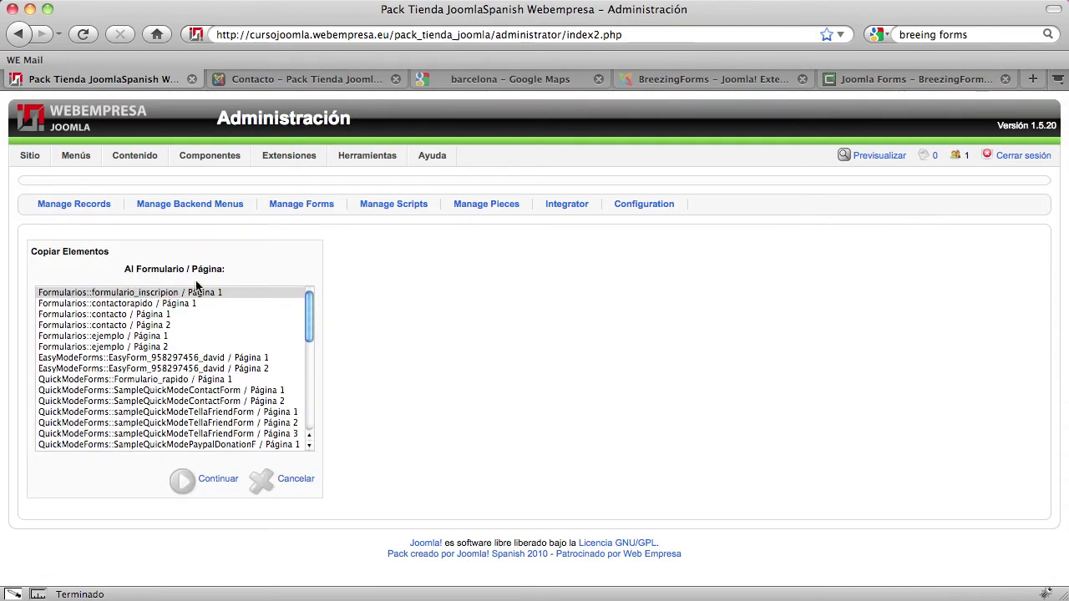
click(204, 481)
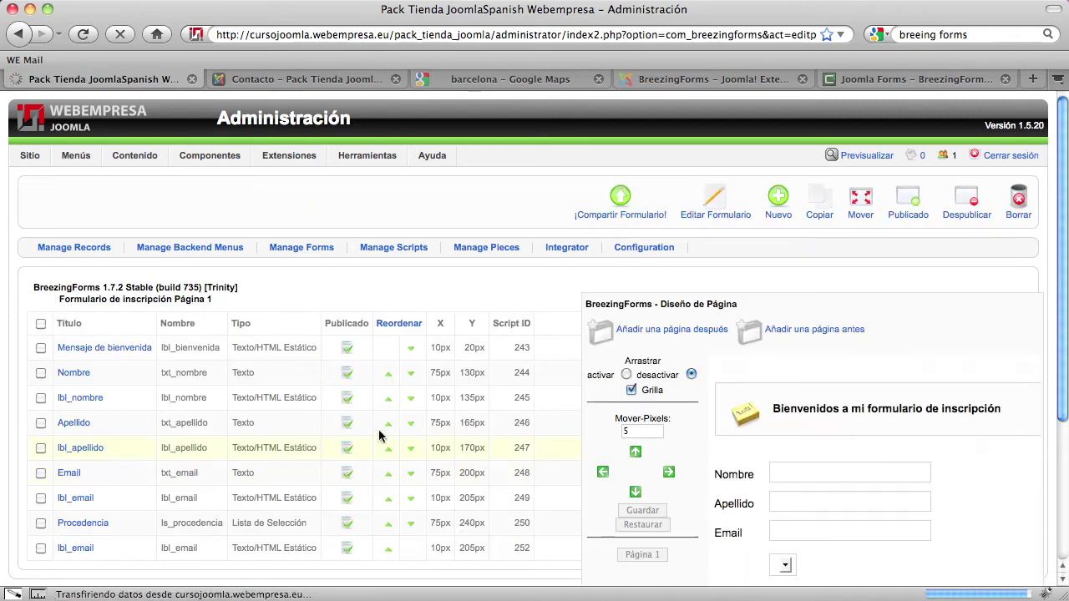
scroll(446, 430, down, 4)
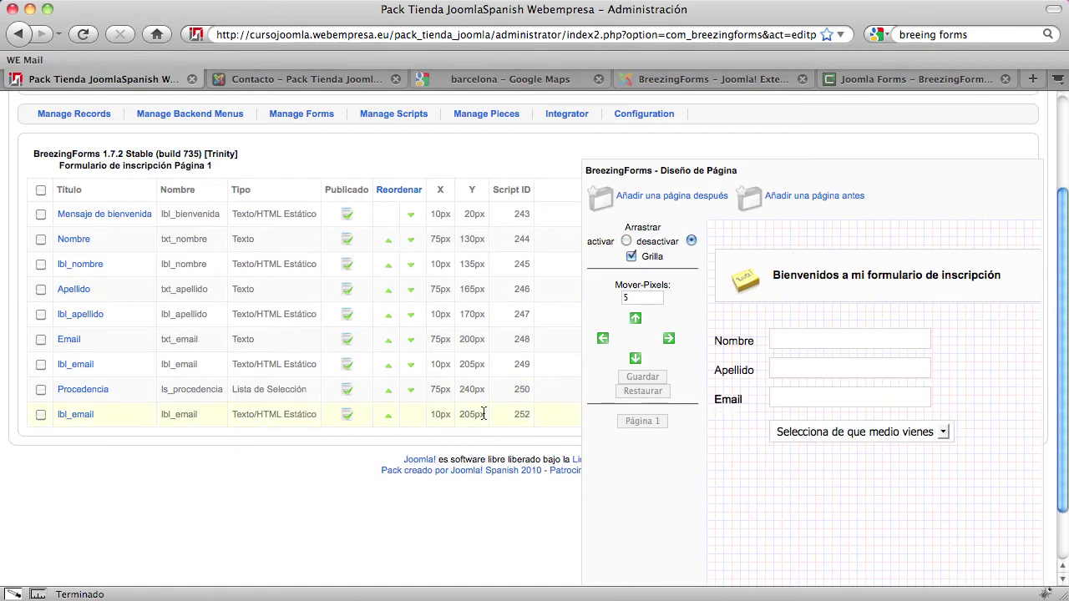
Move the copied lbl_email label down to Y 245 px, save it, and open its settings
click(635, 359)
click(635, 358)
click(635, 358)
click(636, 358)
click(635, 358)
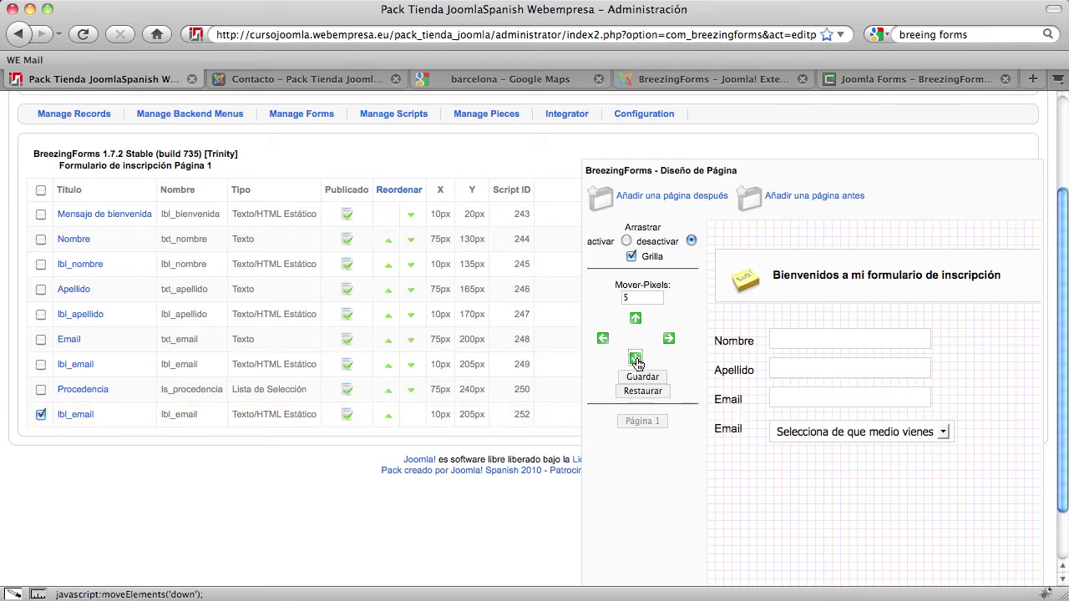
click(635, 358)
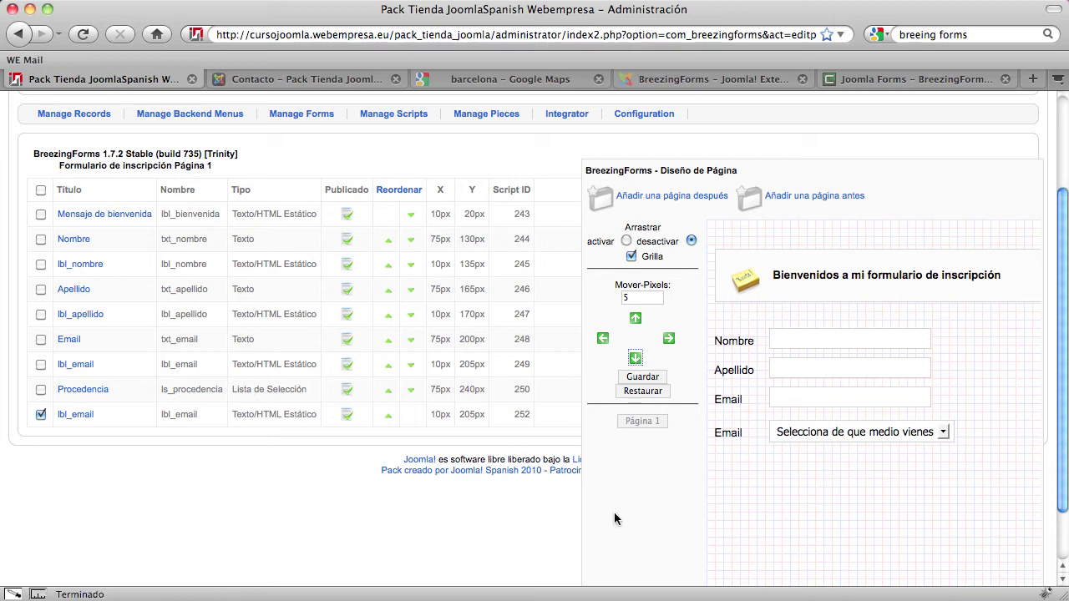
scroll(720, 434, up, 3)
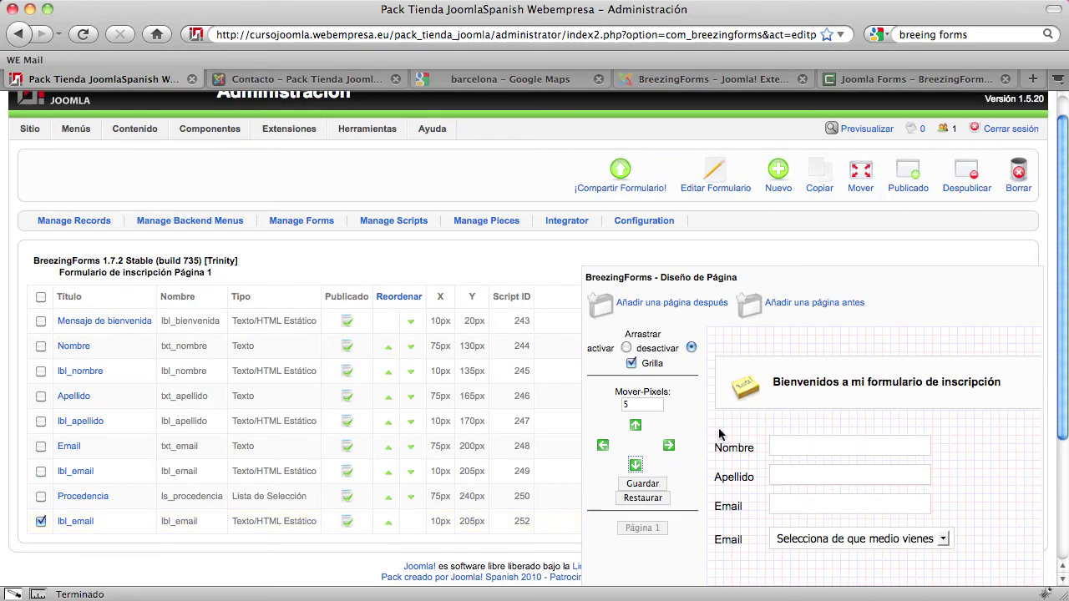
click(639, 485)
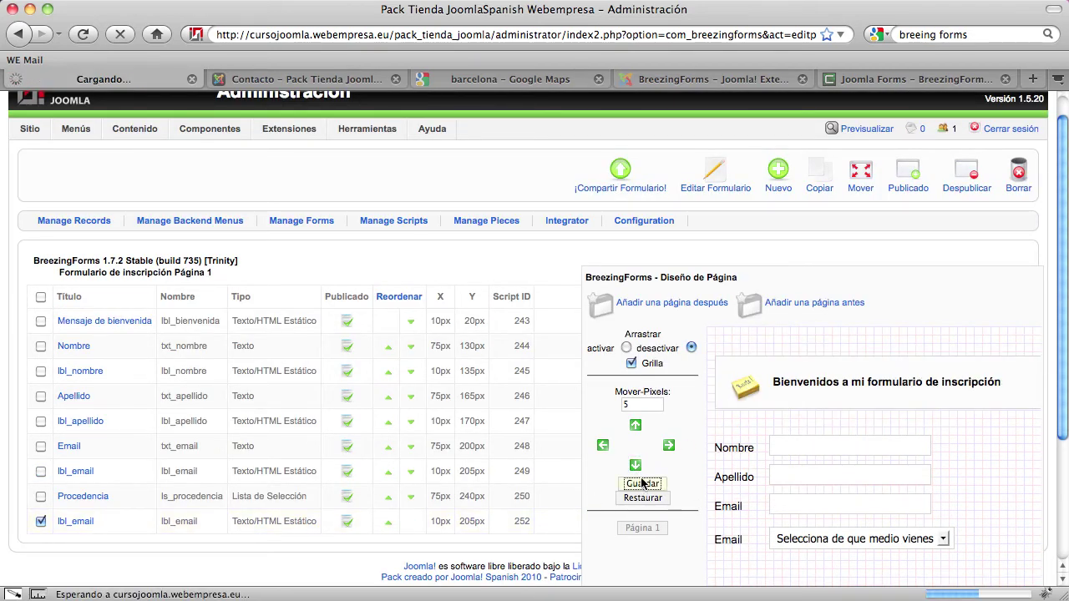
scroll(426, 477, down, 5)
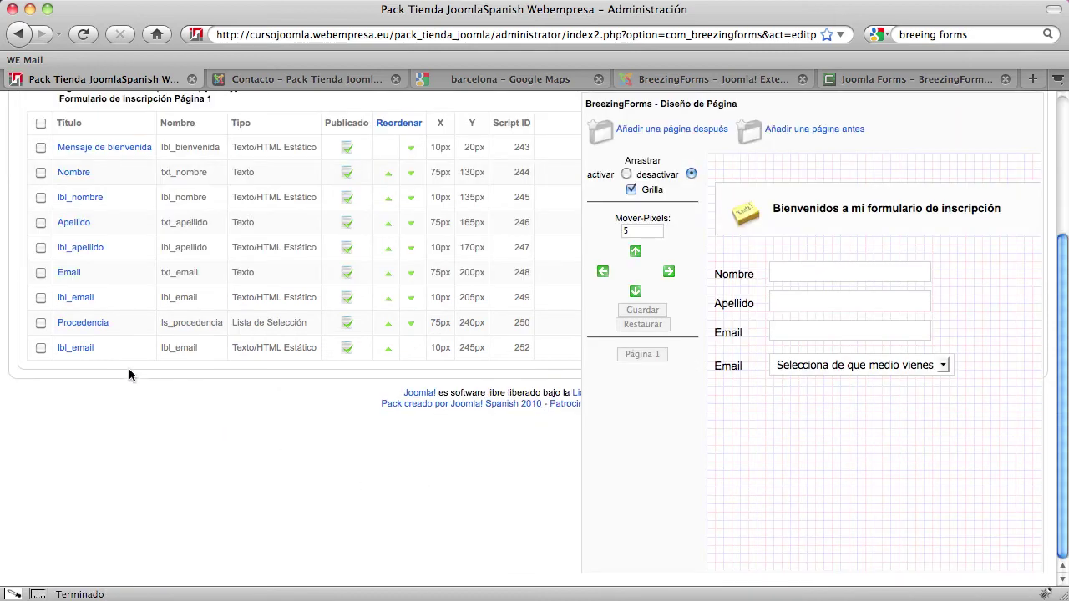
click(73, 349)
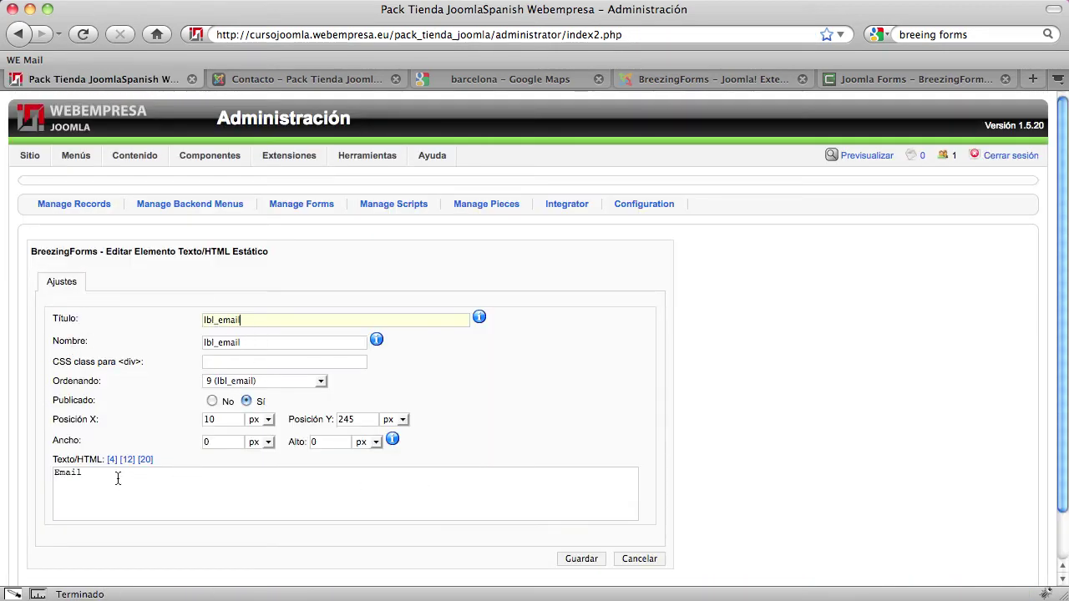
Replace the copied label's text Email with Procedencia and save it
drag(118, 478, 43, 470)
text(Procedencia)
click(585, 558)
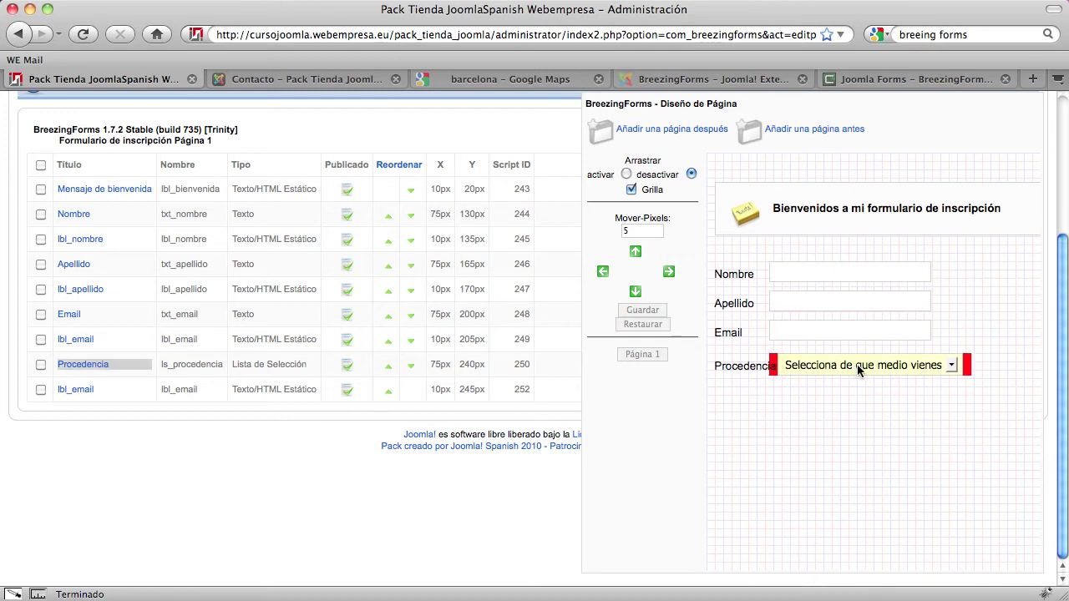
Shift the Procedencia dropdown right to X 90 px and save the layout
click(41, 366)
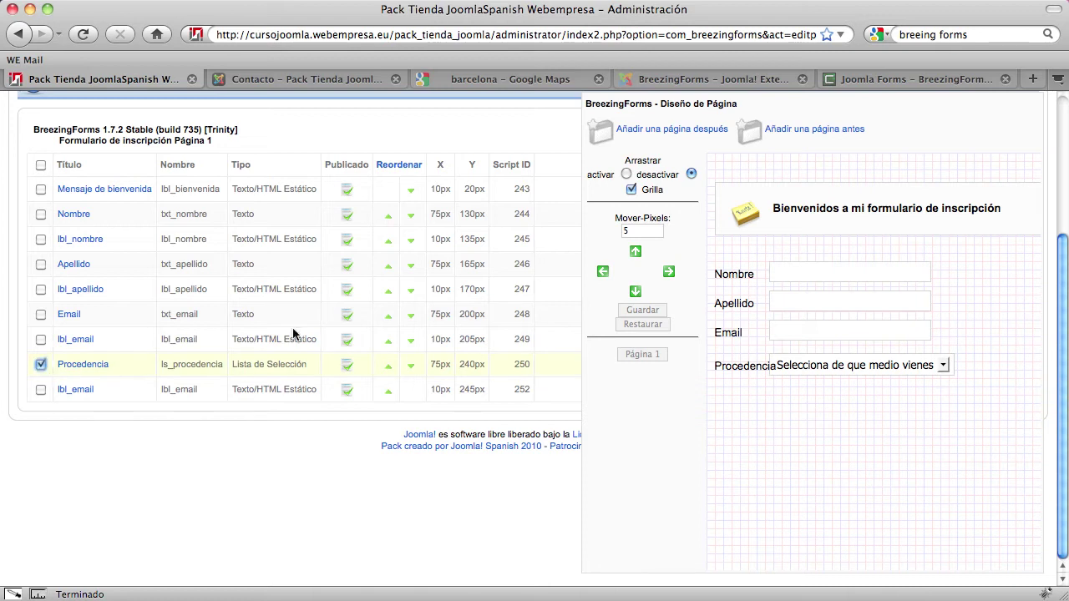
click(671, 272)
click(671, 272)
click(671, 272)
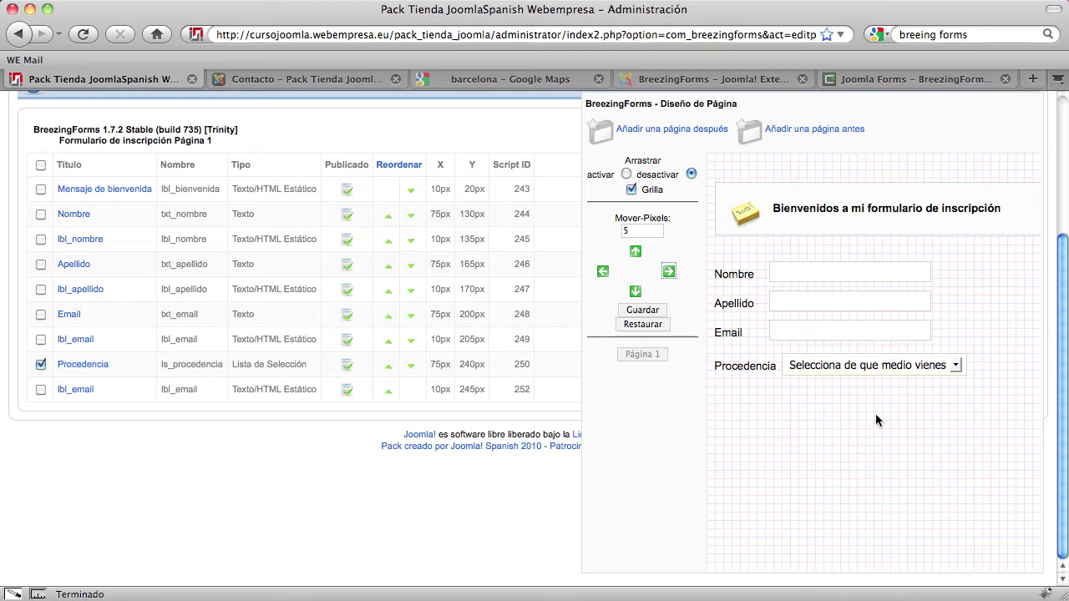
scroll(875, 418, up, 1)
click(650, 365)
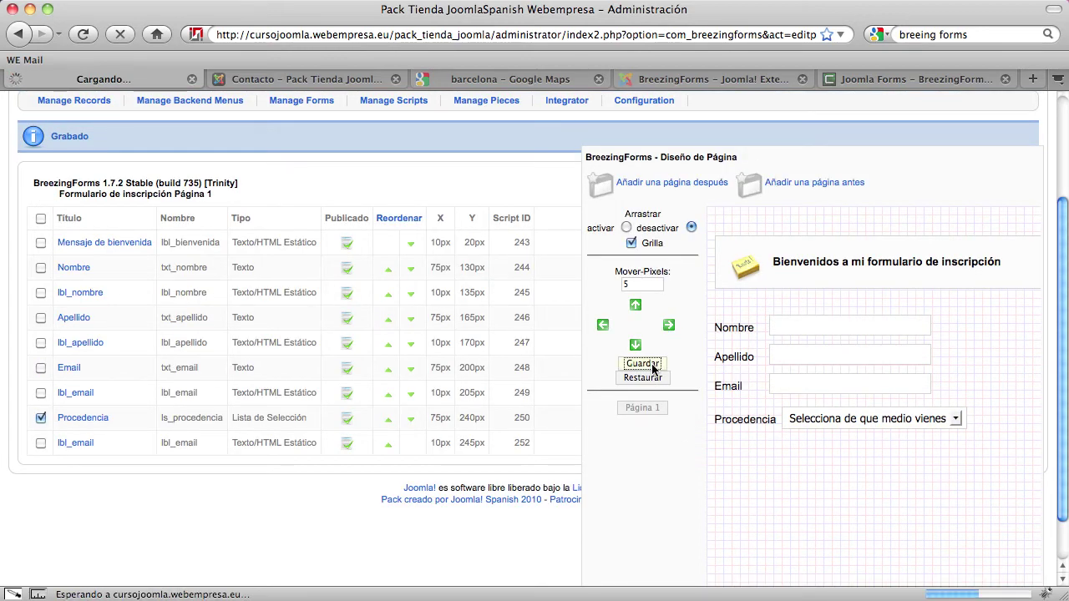
scroll(705, 430, down, 2)
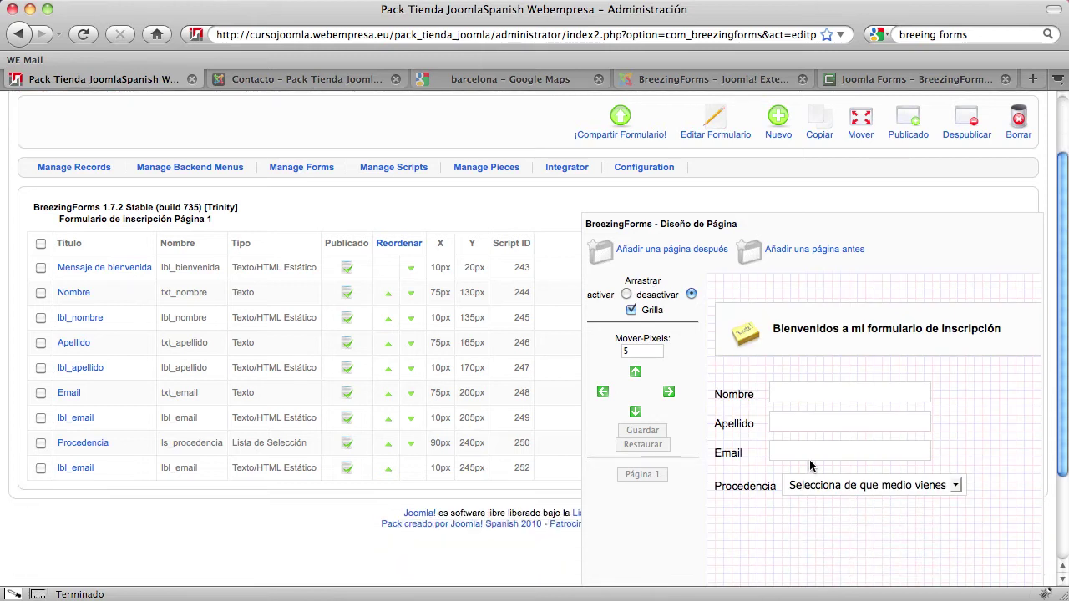
scroll(789, 457, down, 1)
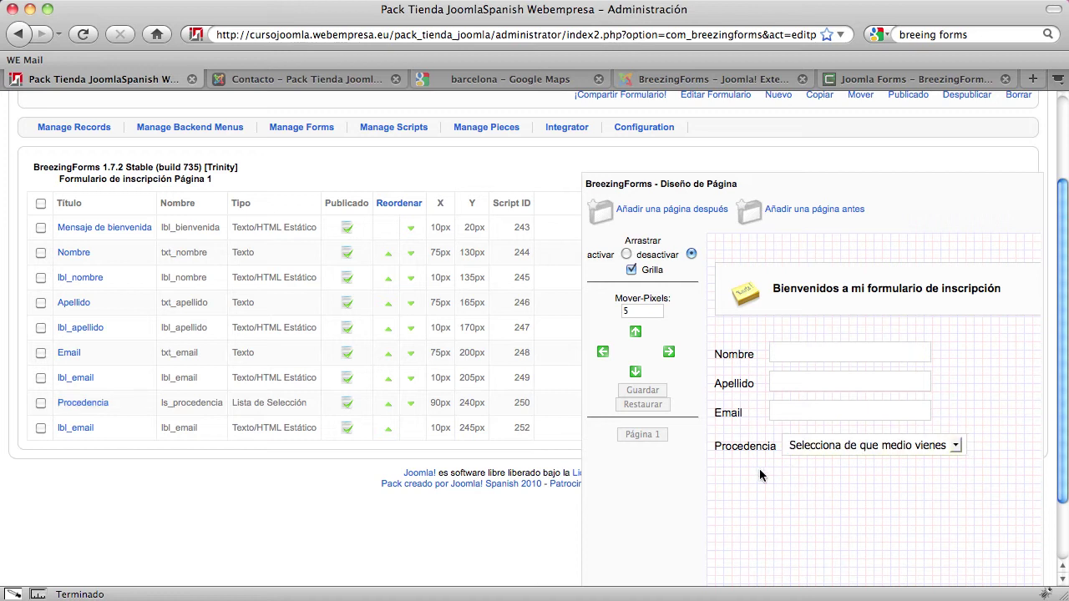
scroll(427, 518, up, 3)
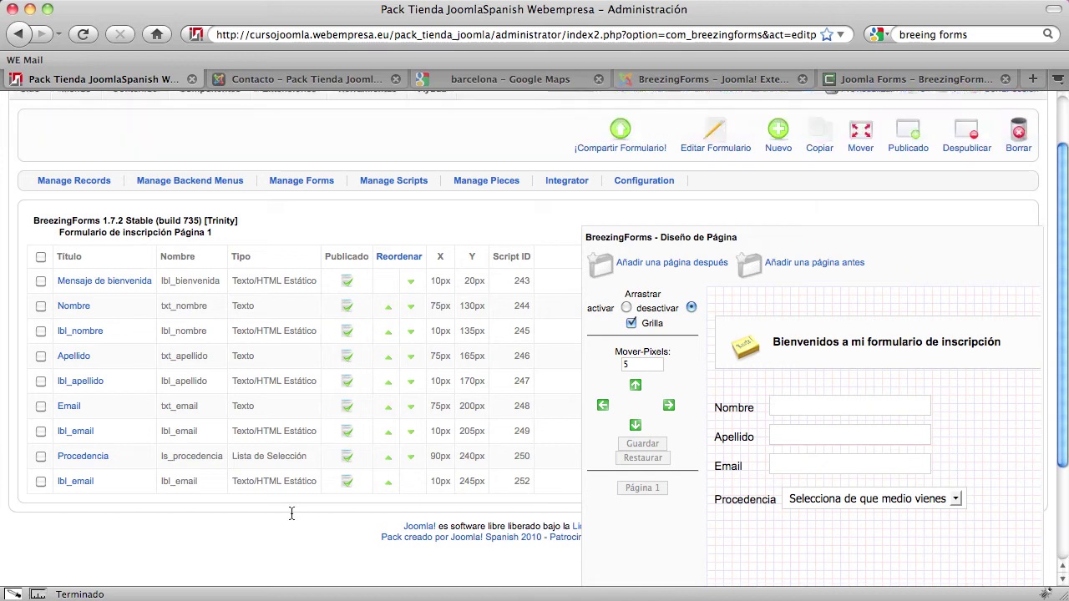
Add a new Caja de Selección checkbox element to the form
click(781, 195)
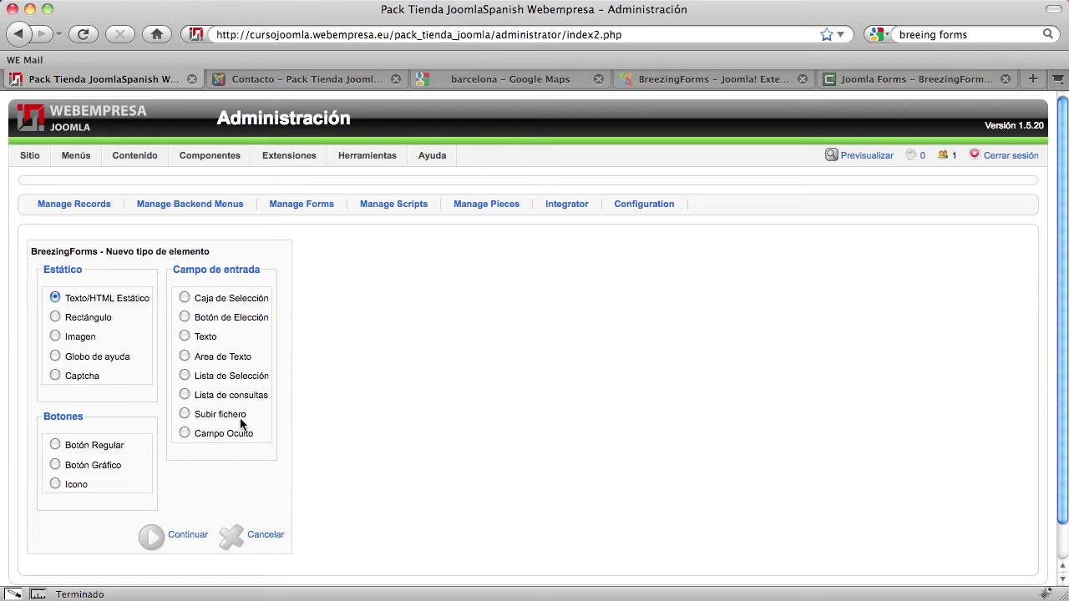
click(185, 298)
click(170, 536)
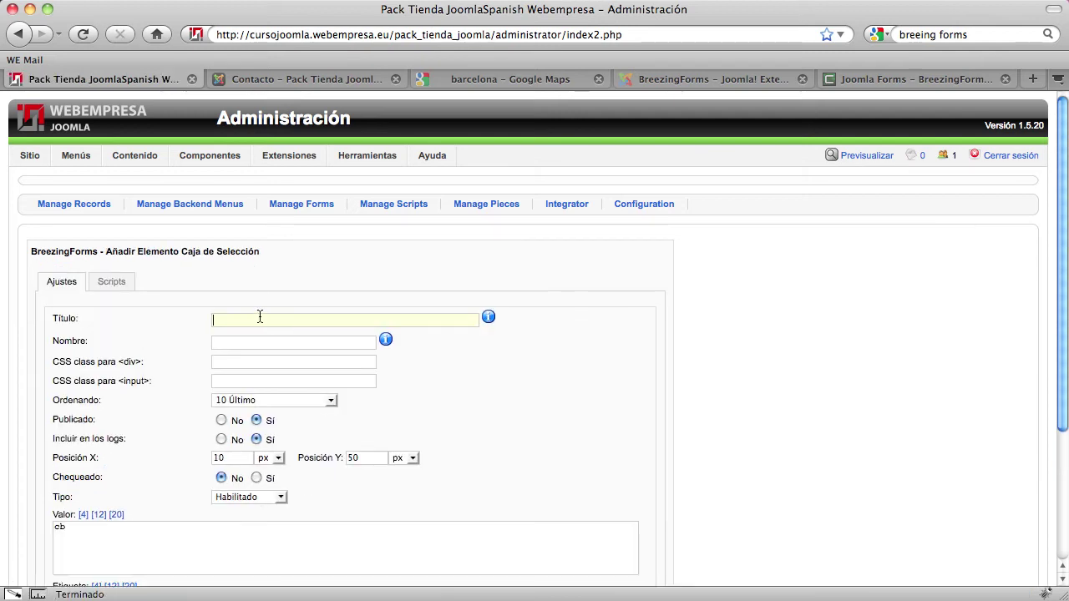
Give the checkbox title Boletin, name chk_boletin and value boletin, then save it
click(259, 317)
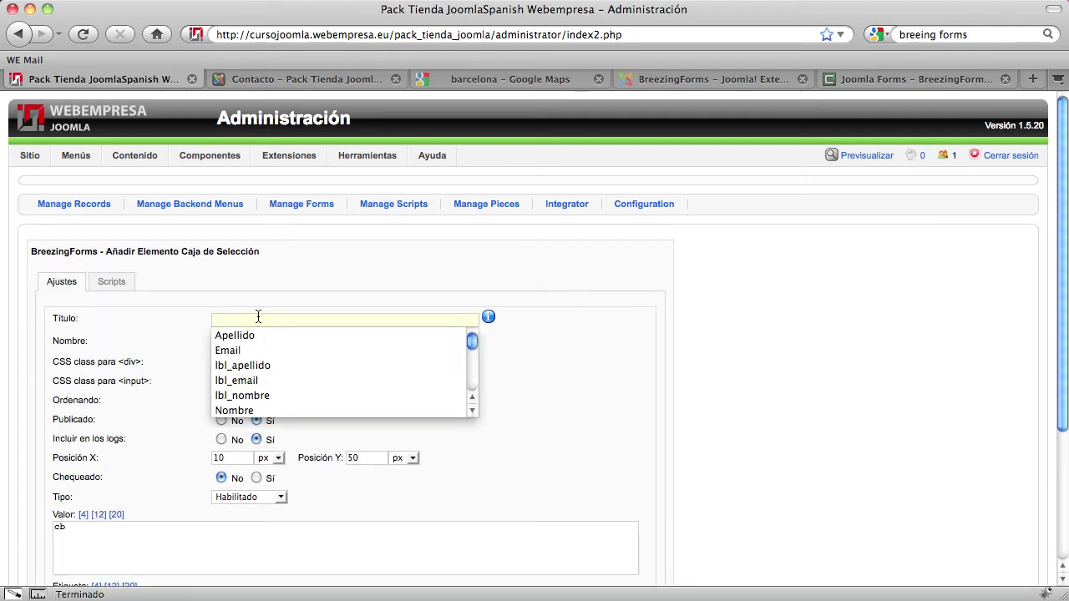
text(Bolet)
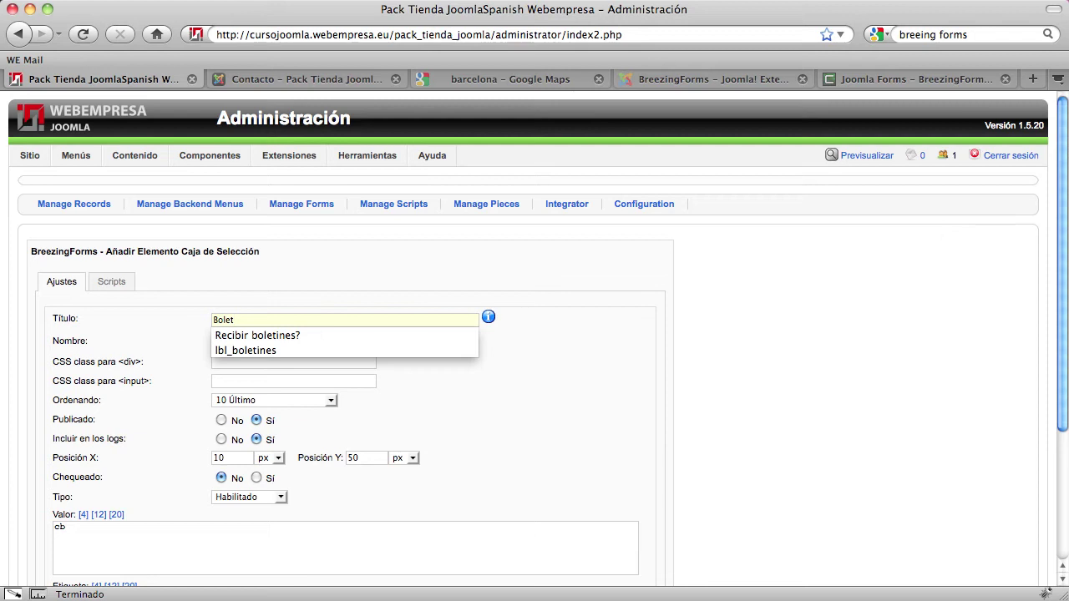
text(in)
key(Tab)
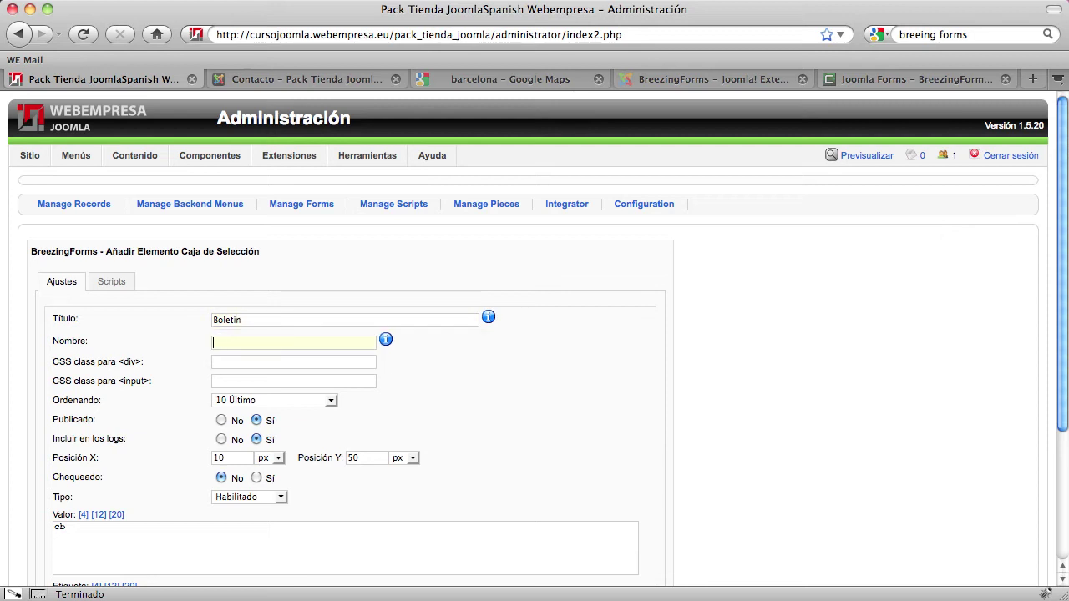
text(chk_boletinin)
scroll(244, 359, down, 5)
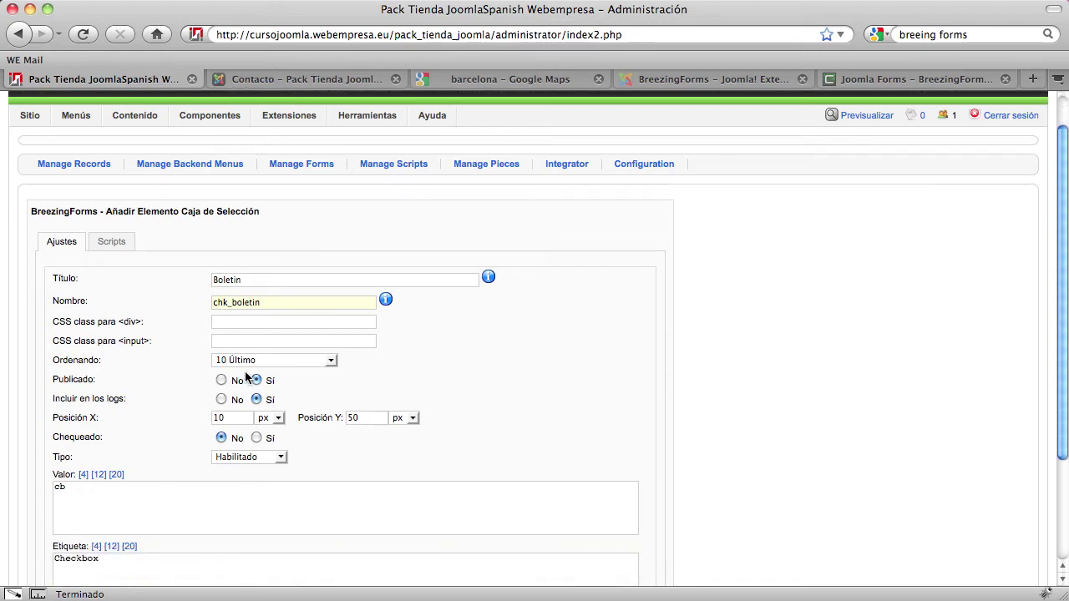
double_click(57, 354)
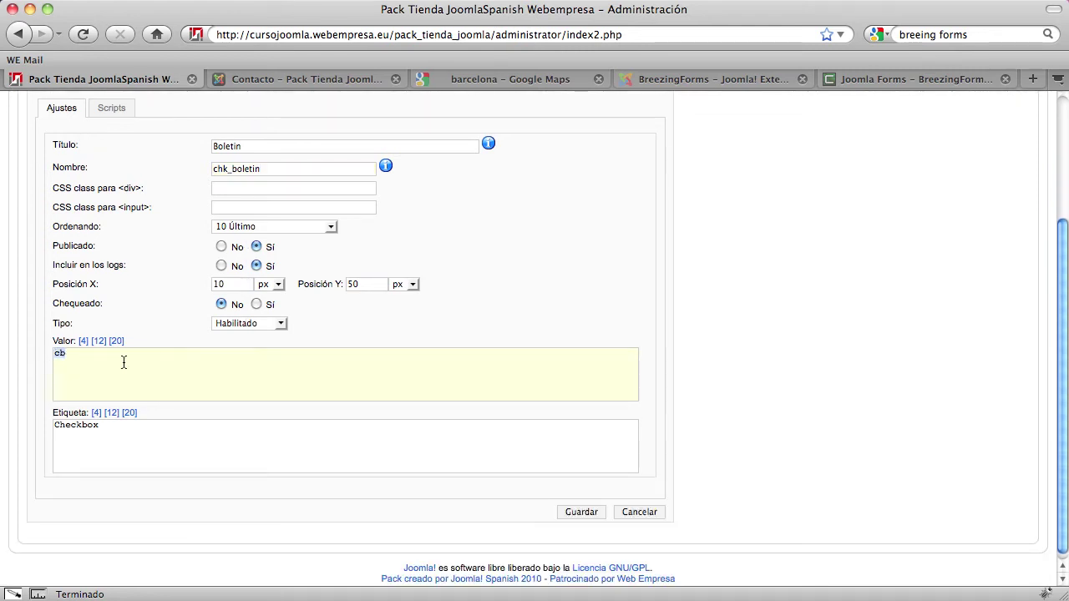
text(boletin)
click(581, 512)
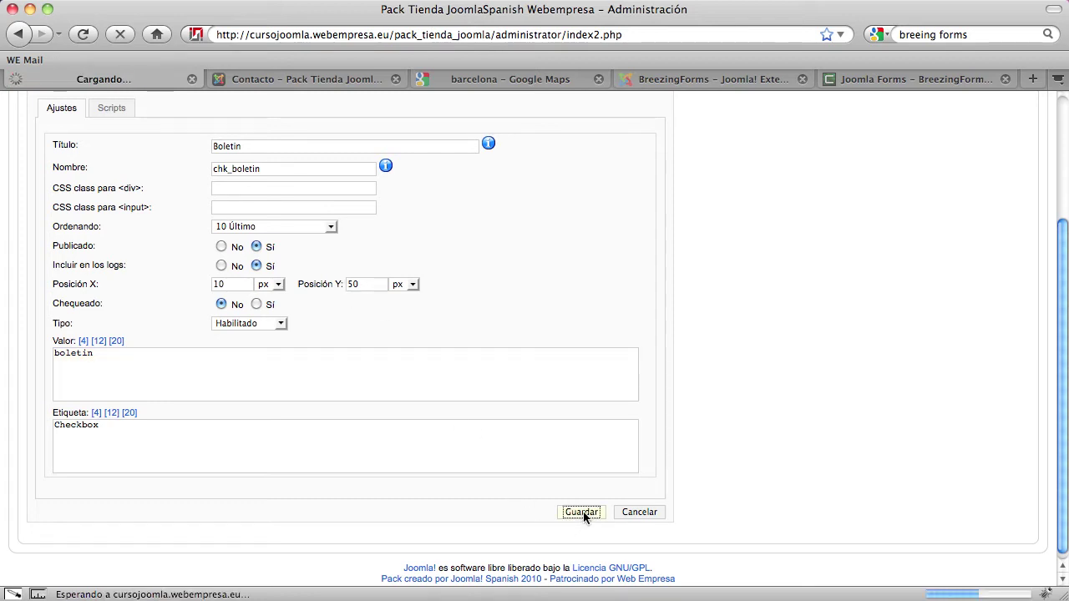
scroll(683, 464, down, 3)
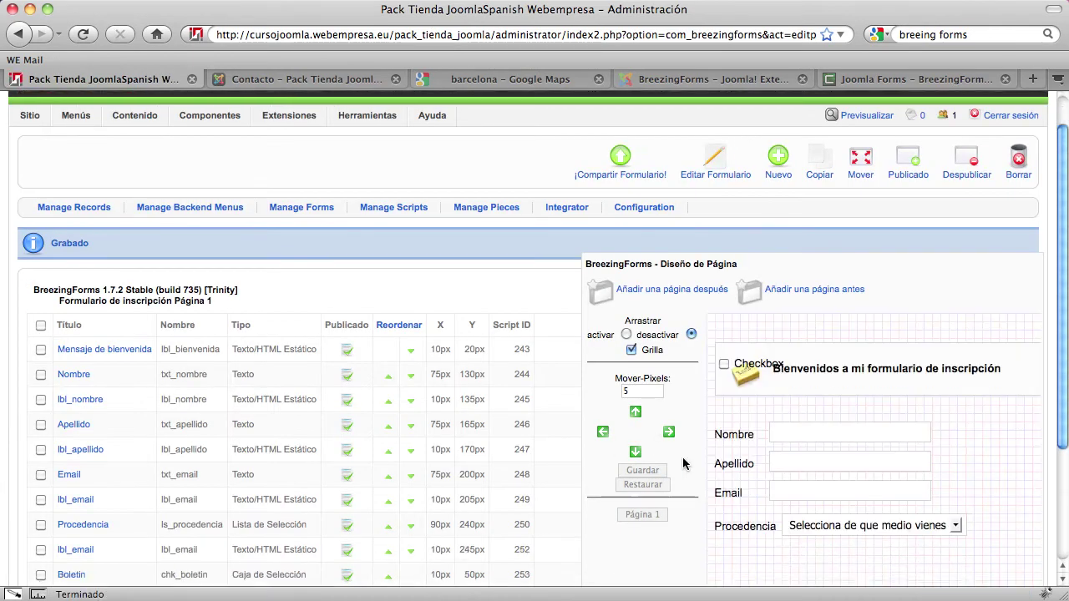
Select the Boletin checkbox and move it down four times with a 30 px step
click(732, 259)
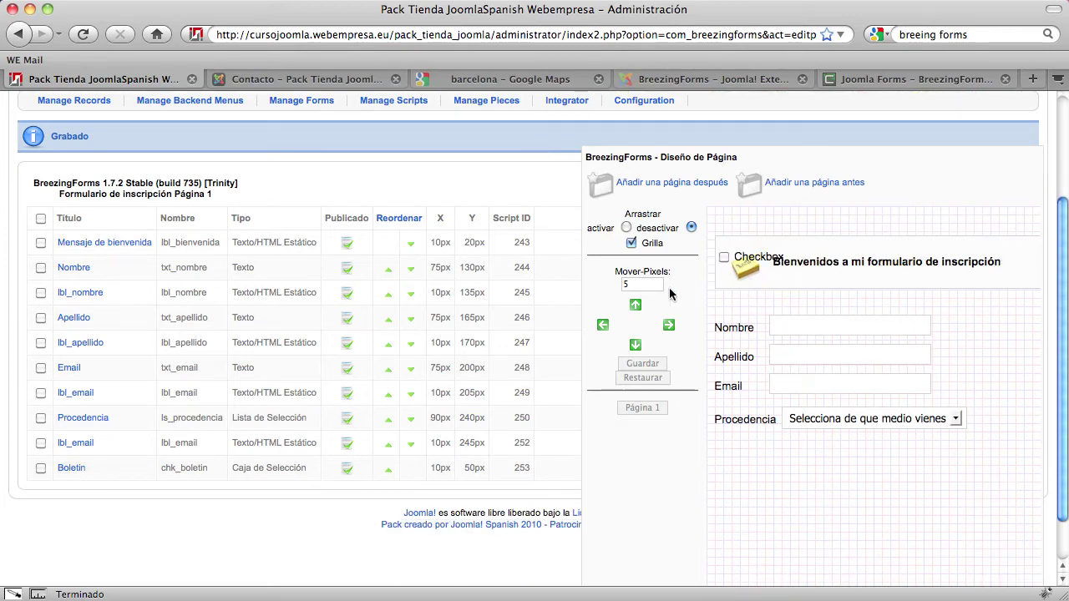
click(729, 260)
double_click(643, 283)
text(30)
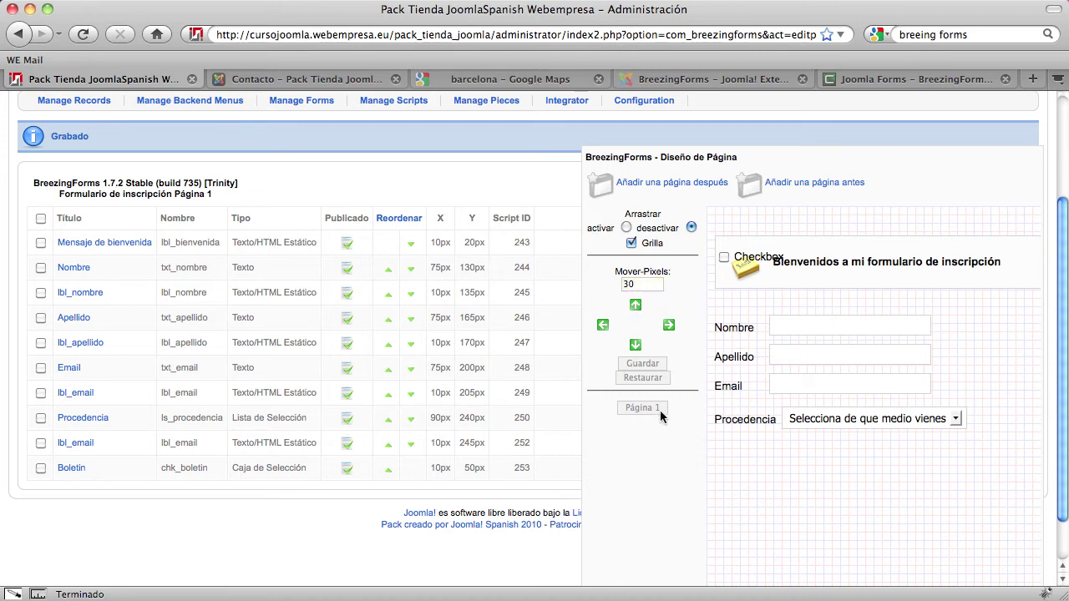
click(634, 343)
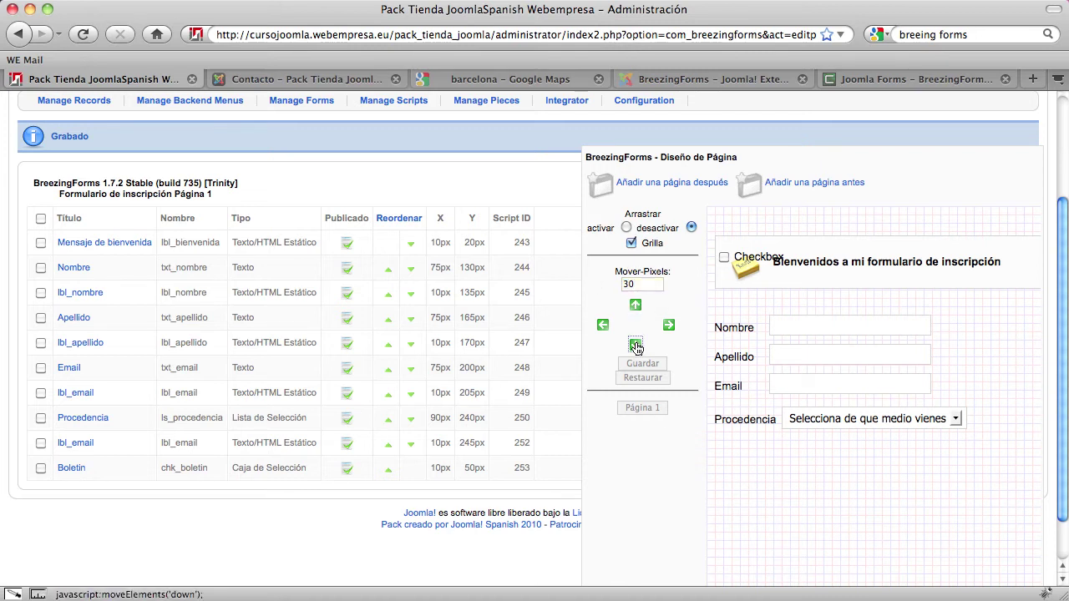
click(41, 467)
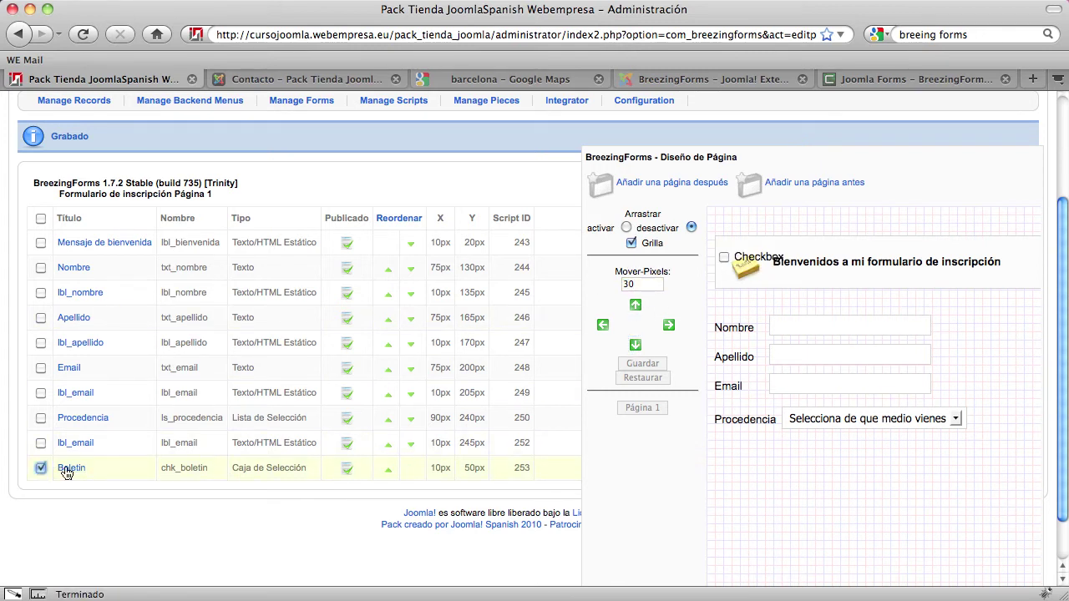
click(635, 344)
click(635, 344)
click(635, 344)
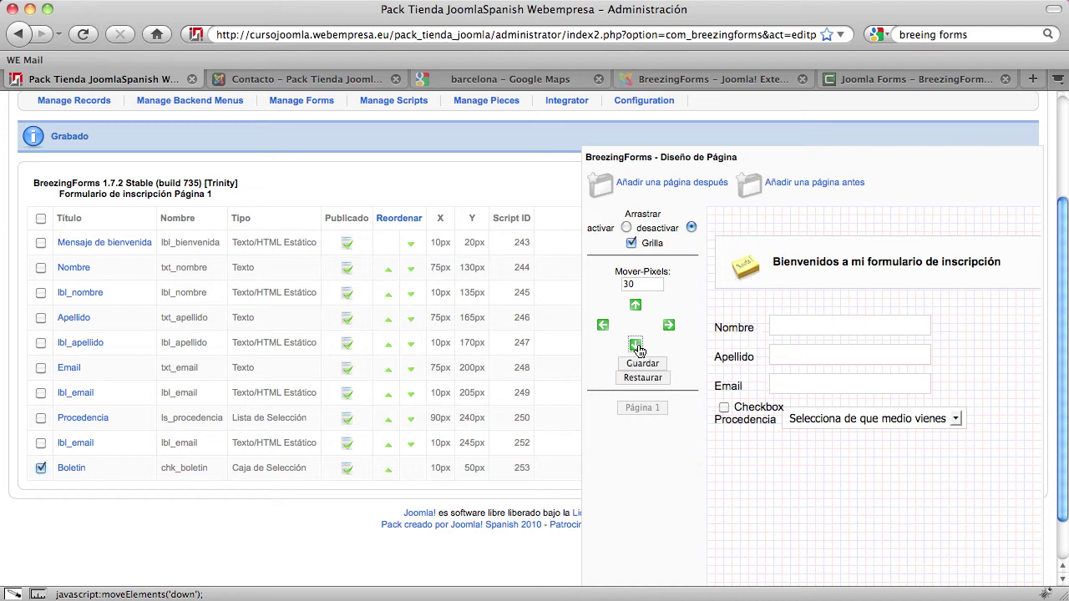
click(635, 344)
click(636, 344)
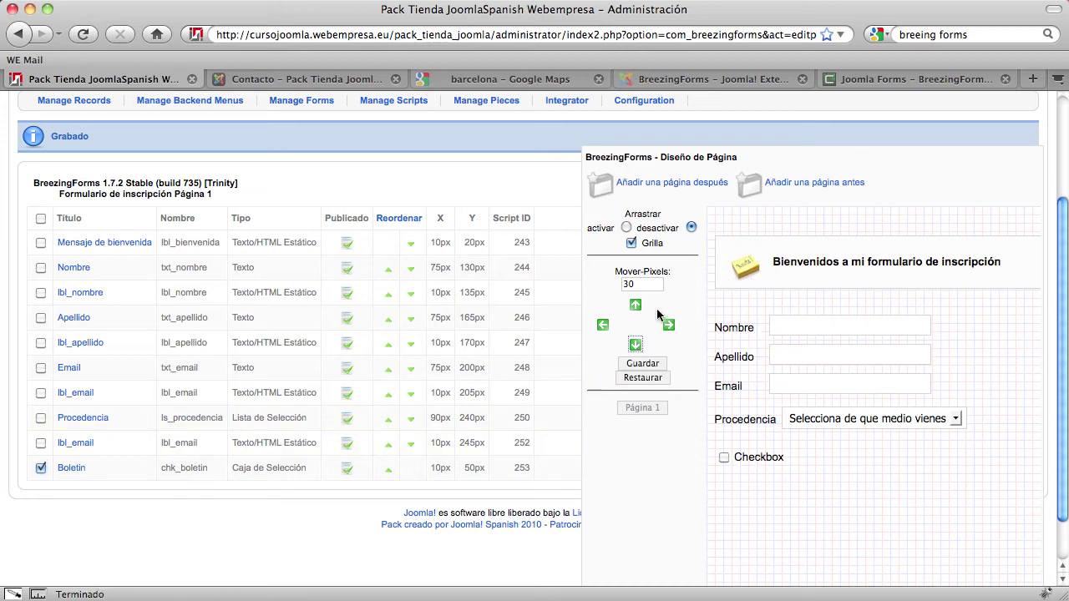
With a 10 px step, nudge the checkbox up, back down, and 20 px right
drag(640, 288, 609, 288)
text(10)
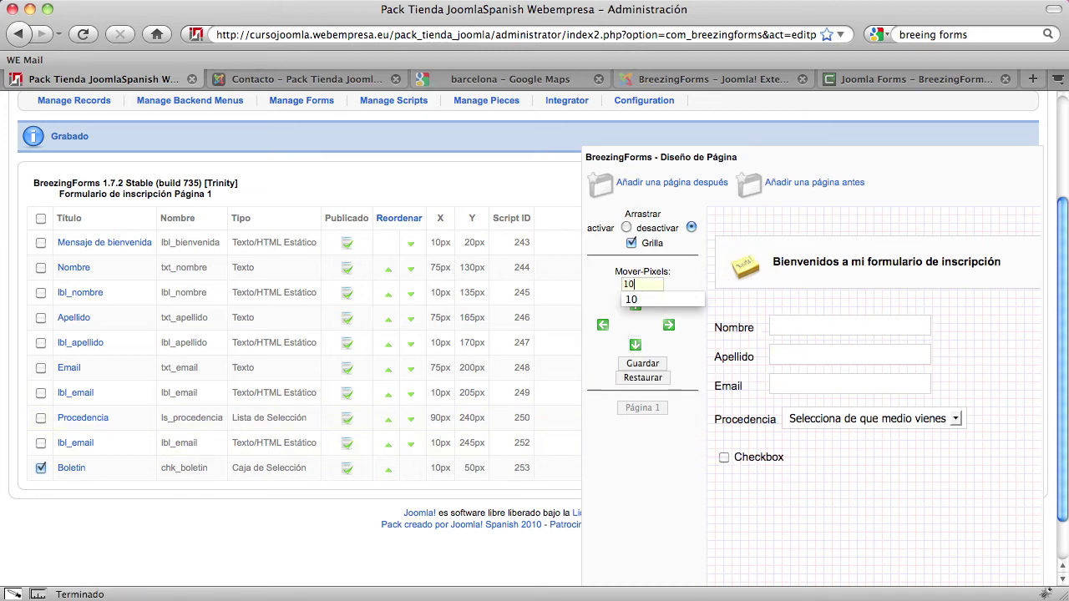
click(617, 478)
click(635, 306)
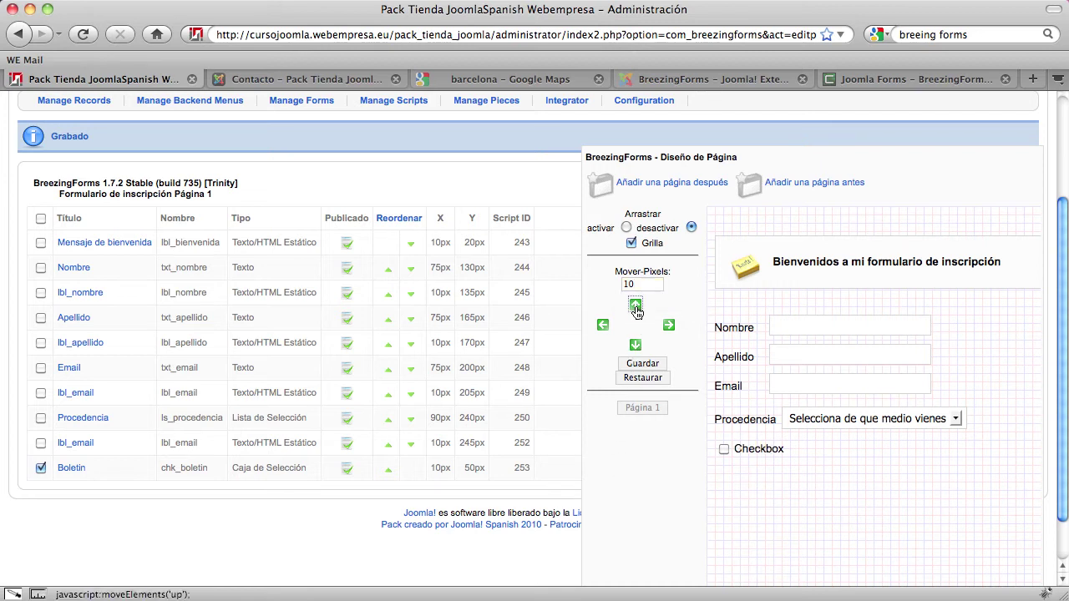
click(636, 306)
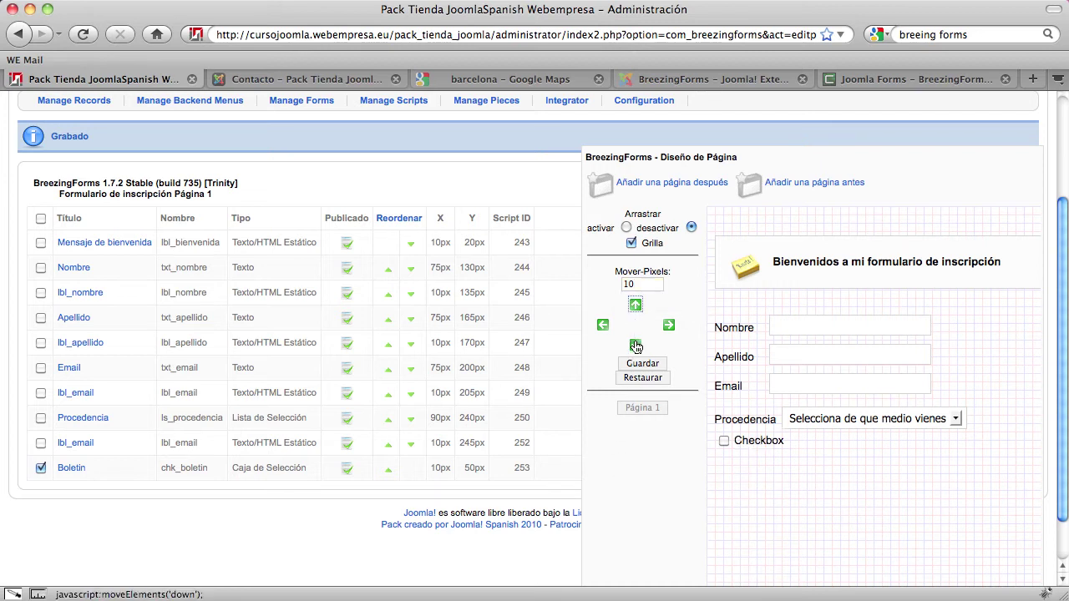
click(635, 345)
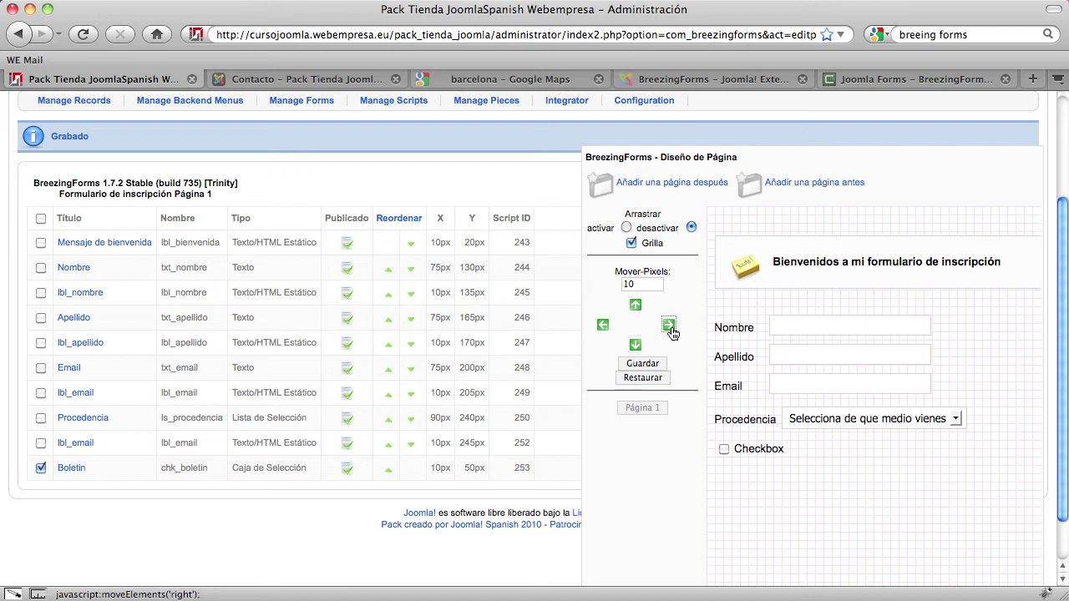
click(669, 324)
click(669, 325)
click(669, 324)
click(669, 325)
click(669, 325)
click(669, 325)
click(669, 325)
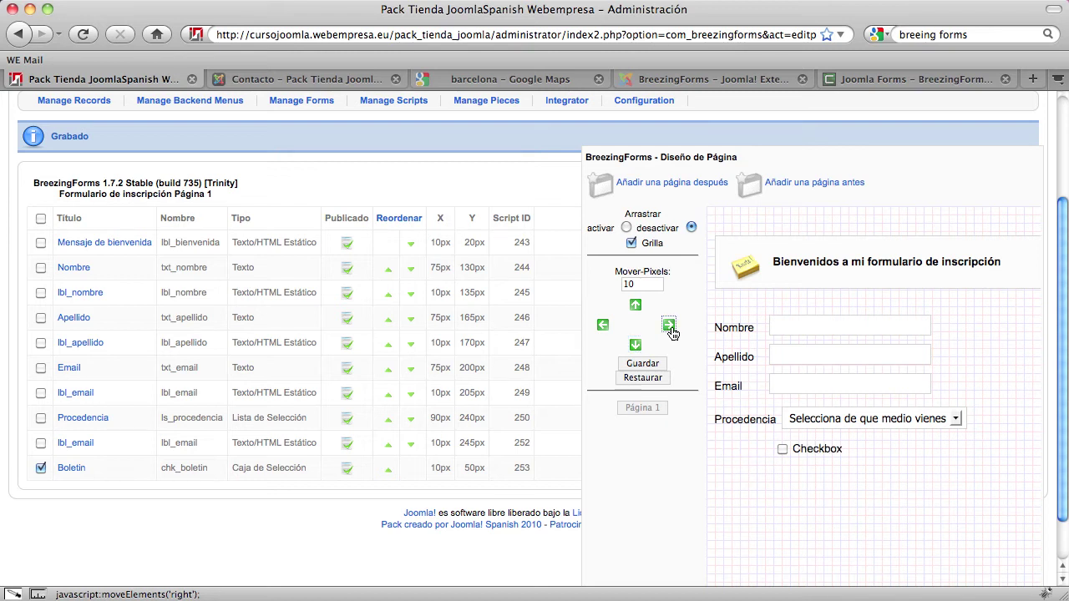
Nudge the checkbox 5 px left to X 75px, Y 280px and save the layout
drag(636, 283, 599, 286)
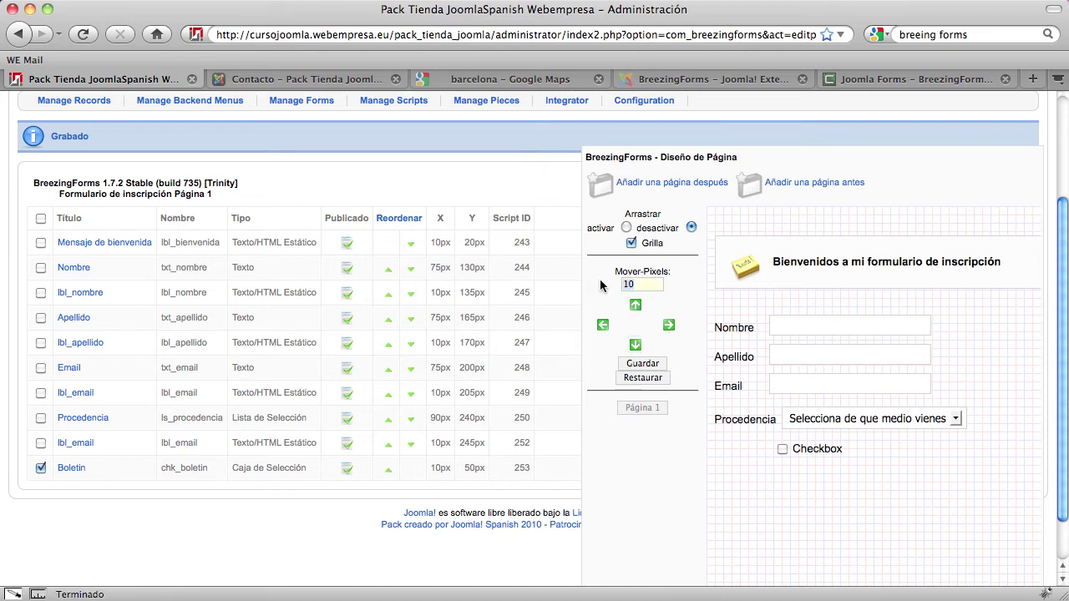
text(5)
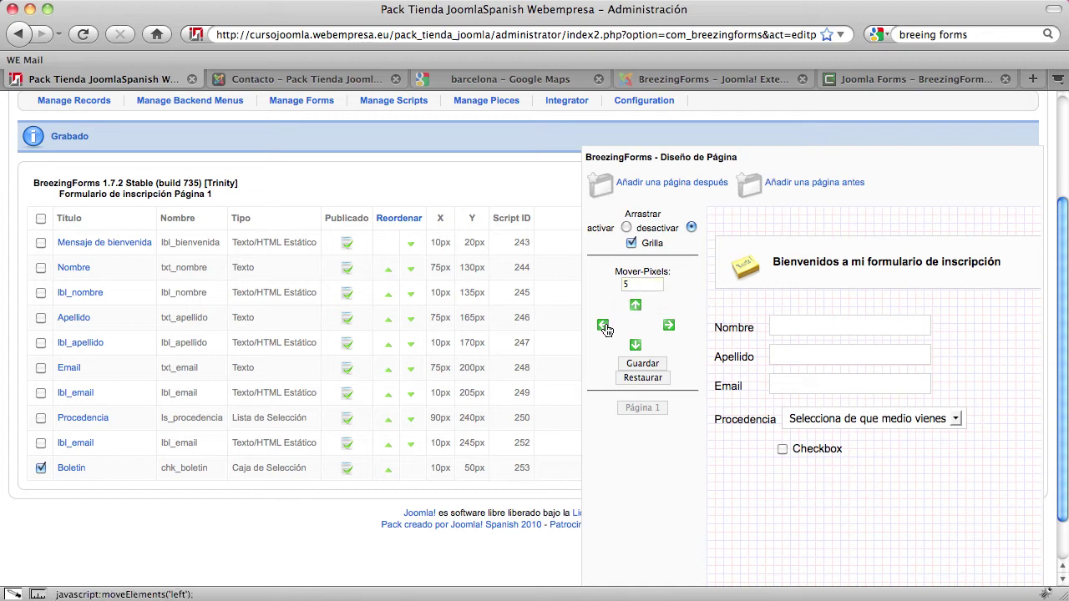
click(603, 327)
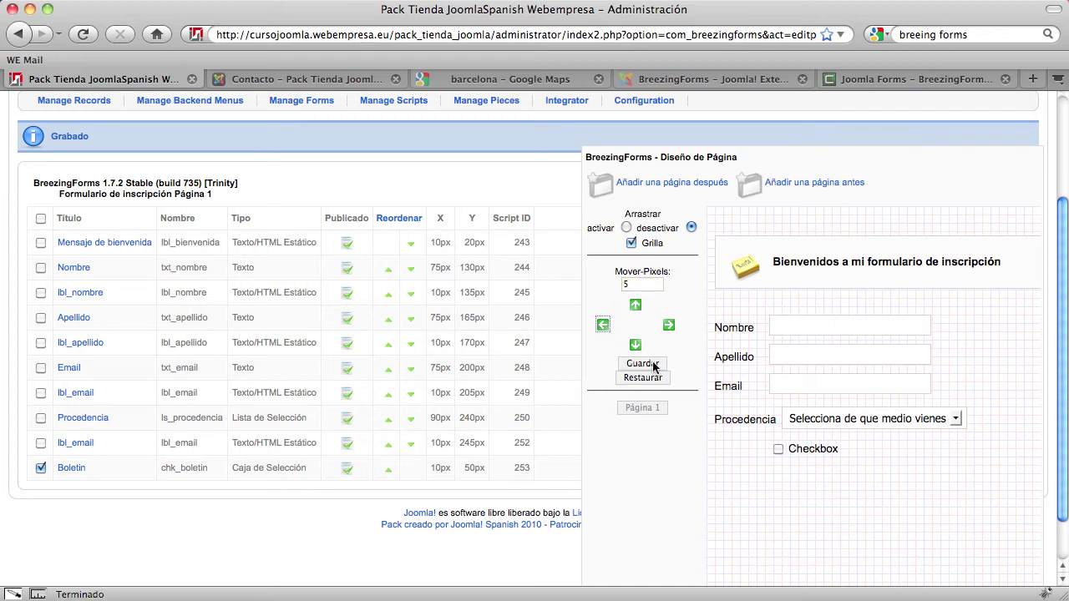
click(642, 364)
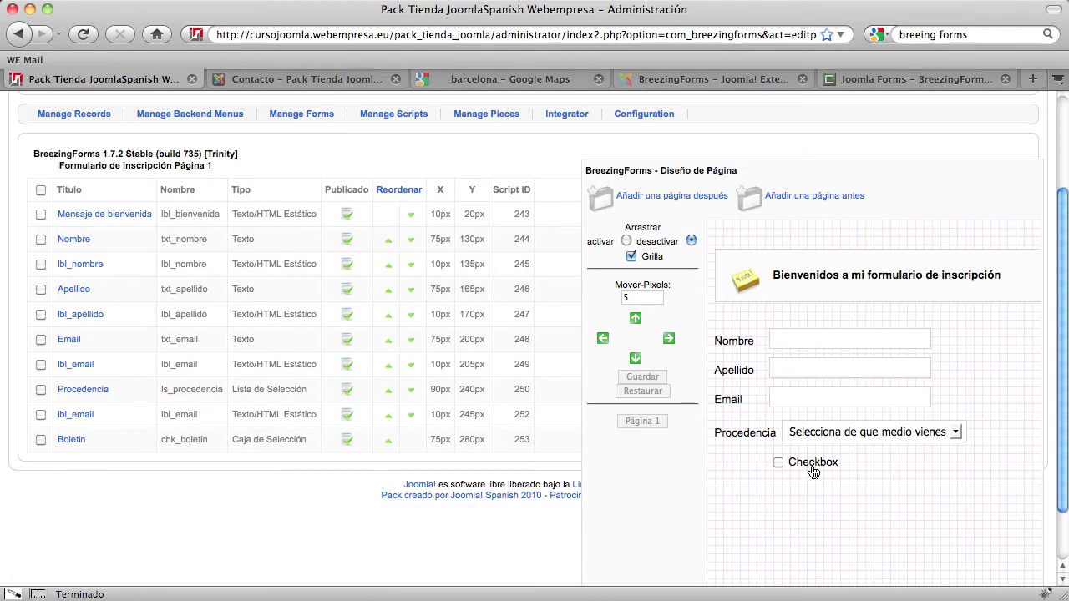
Replace the Boletin checkbox's 'Checkbox' label with '¿Desea recibir nuestro boletín?' and save the element
click(72, 440)
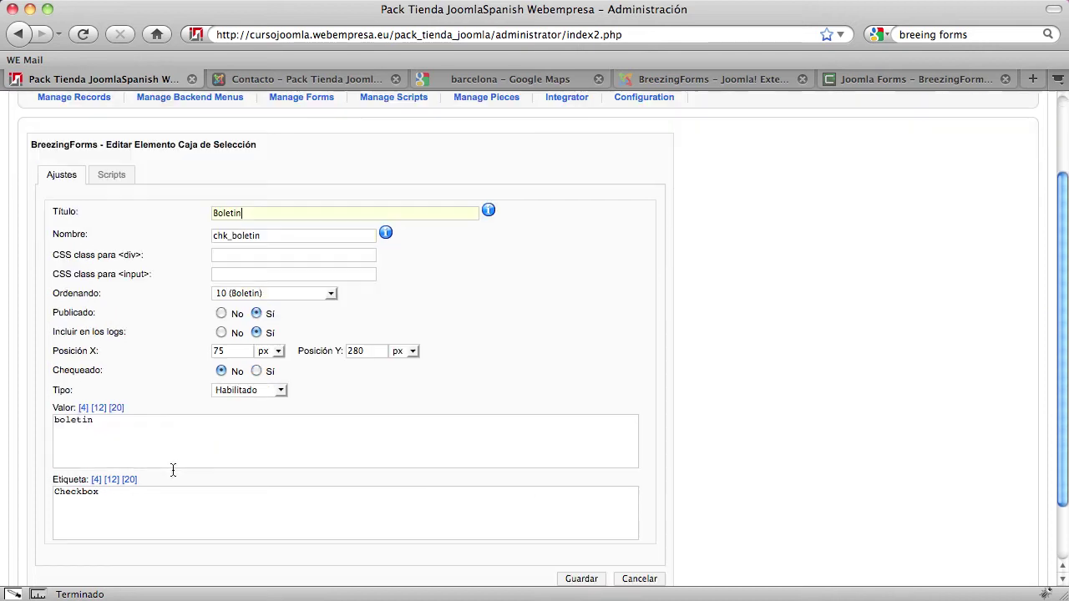
scroll(164, 484, down, 1)
drag(117, 481, 43, 482)
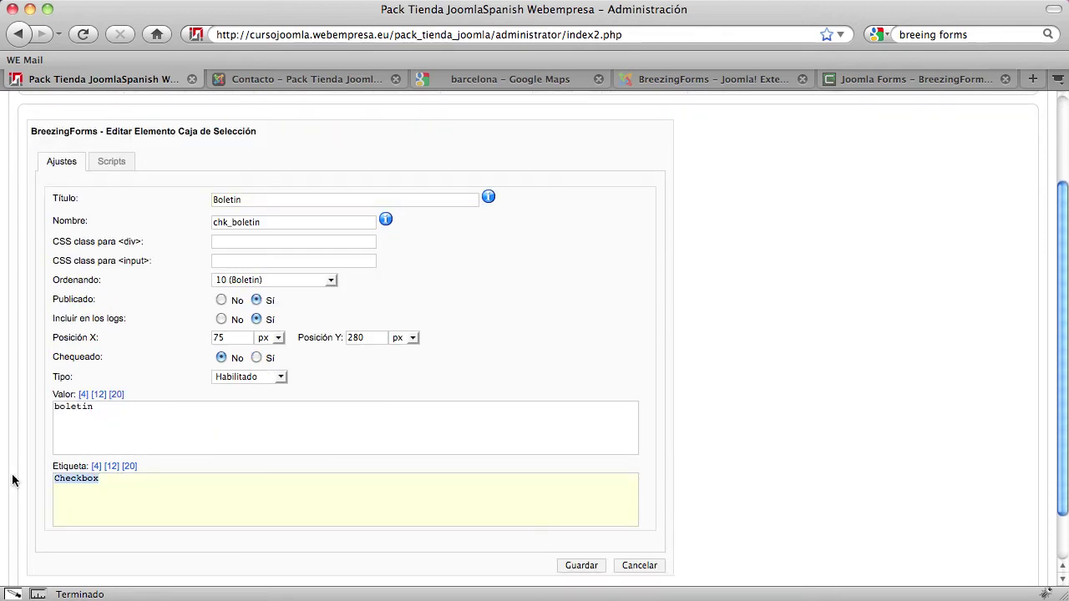
text(Desea recibir nuestro boletín?)
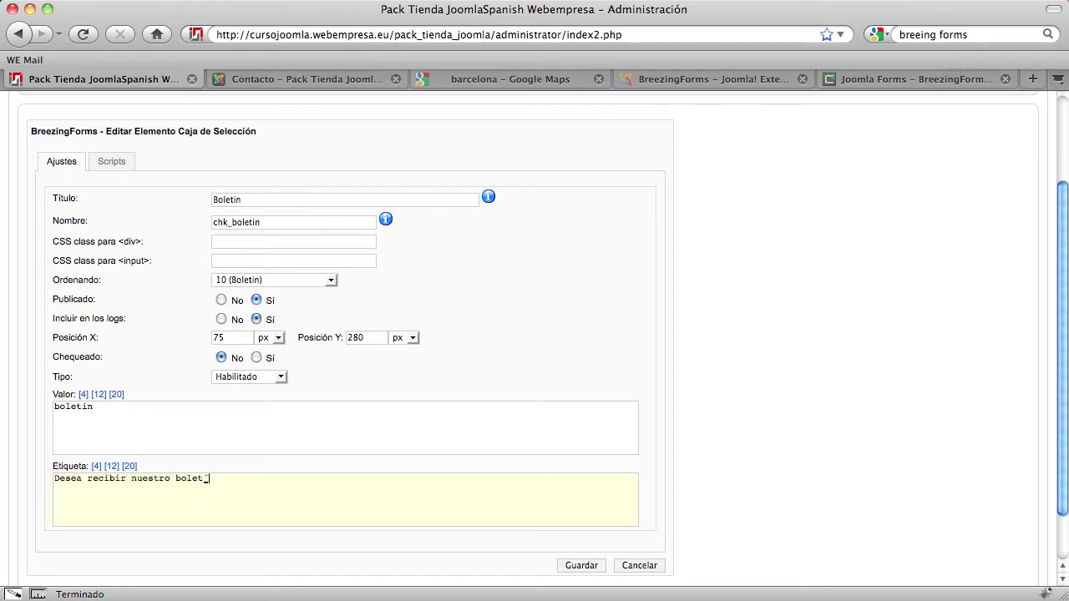
click(54, 478)
text(¿)
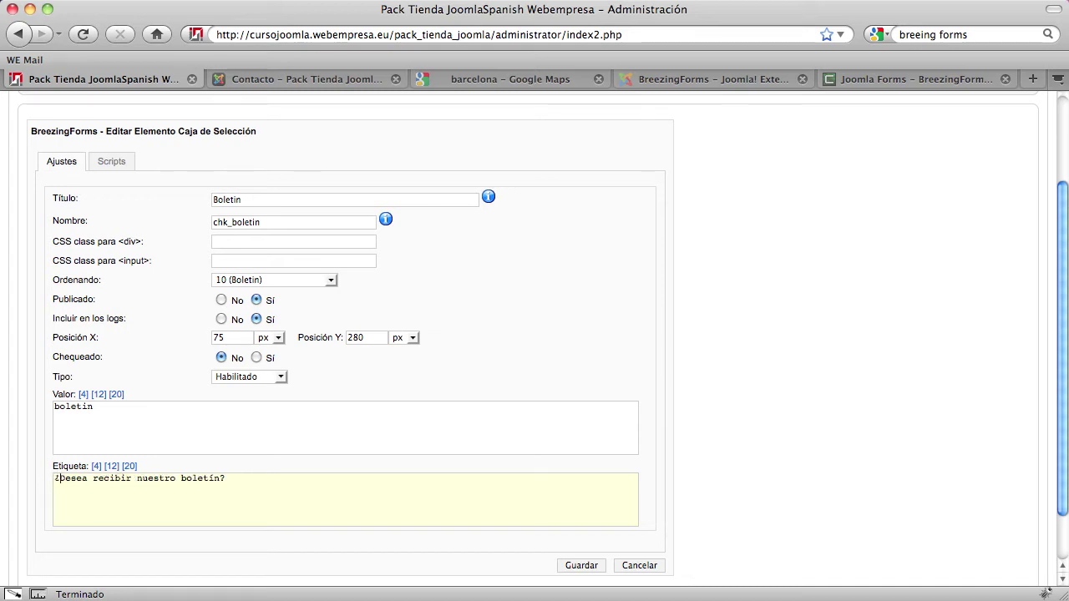
click(597, 568)
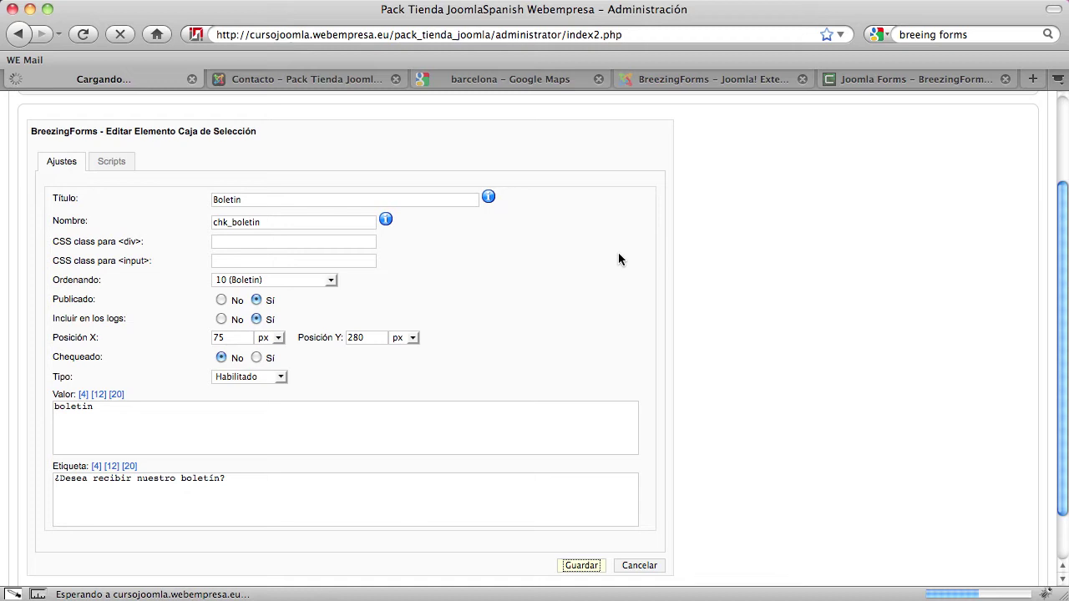
scroll(635, 376, down, 3)
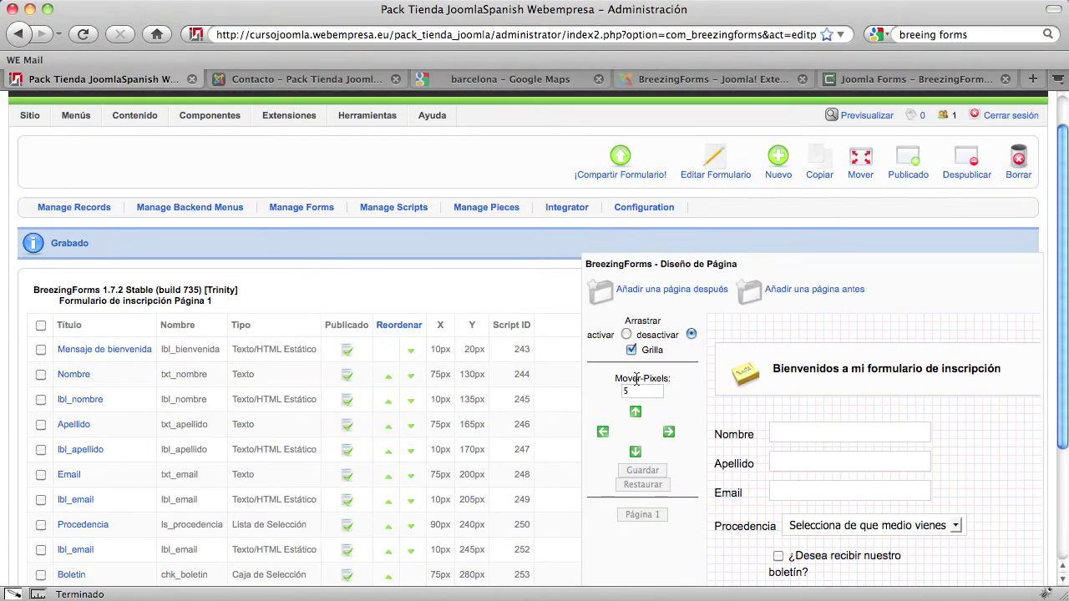
scroll(637, 382, down, 2)
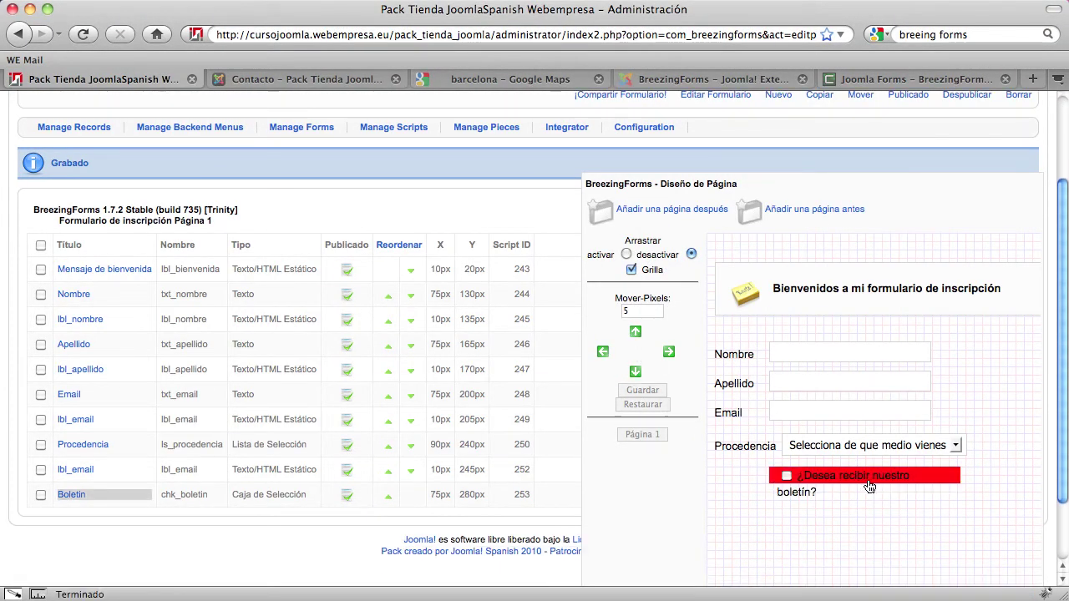
scroll(833, 505, down, 4)
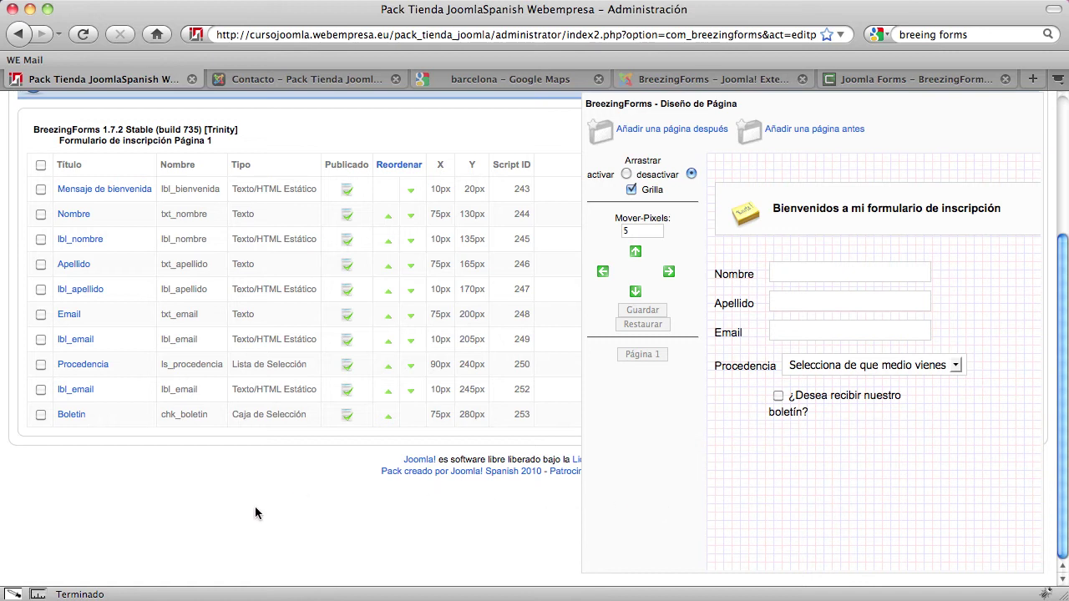
scroll(258, 513, up, 2)
scroll(258, 513, down, 2)
scroll(257, 517, up, 2)
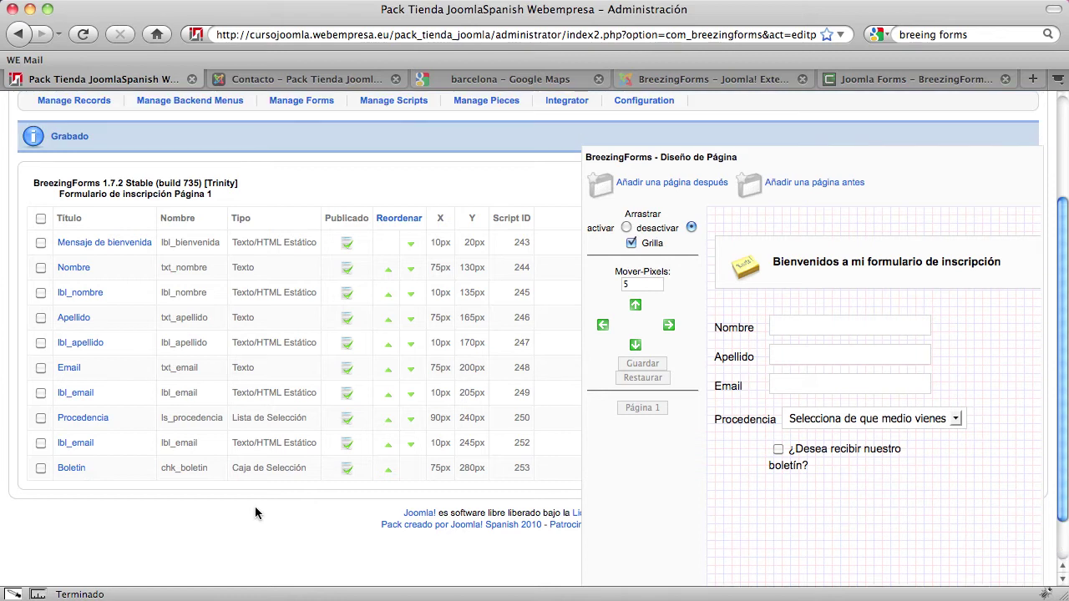
scroll(257, 525, up, 2)
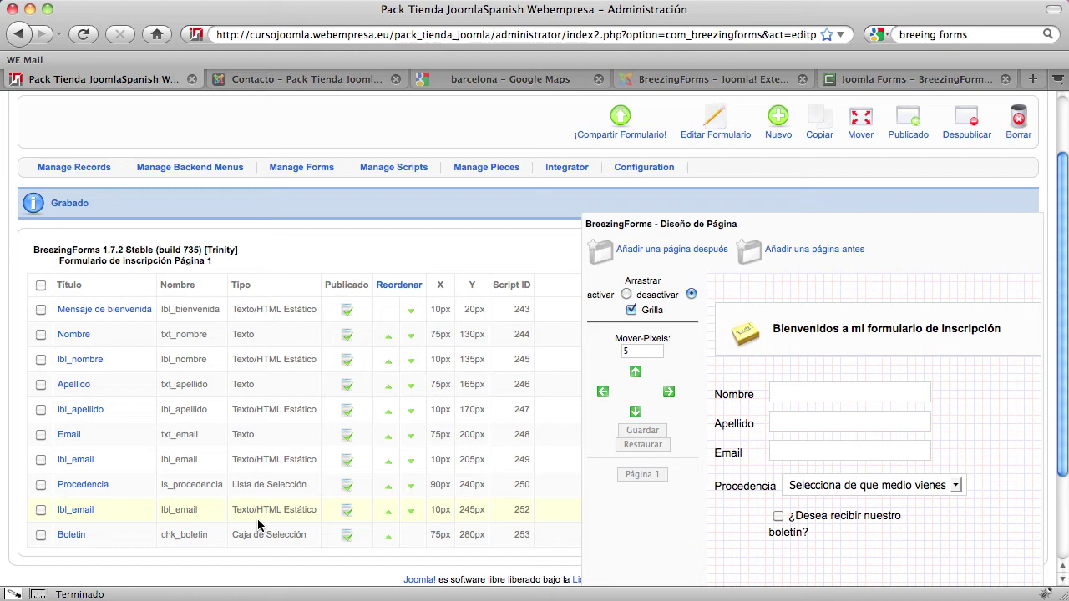
scroll(410, 365, up, 2)
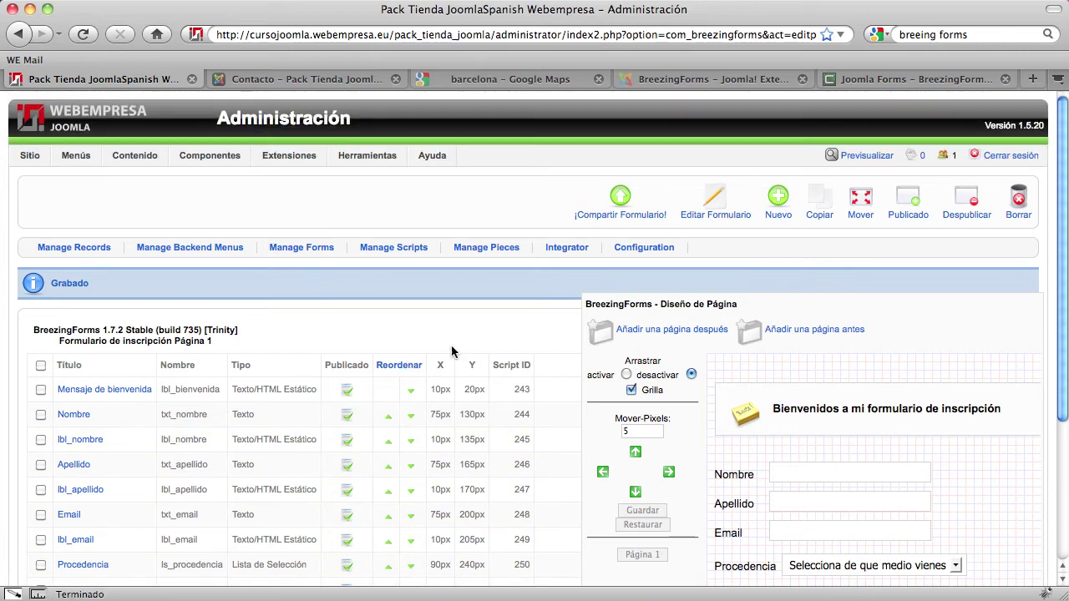
Start a new form element of type Captcha
click(776, 211)
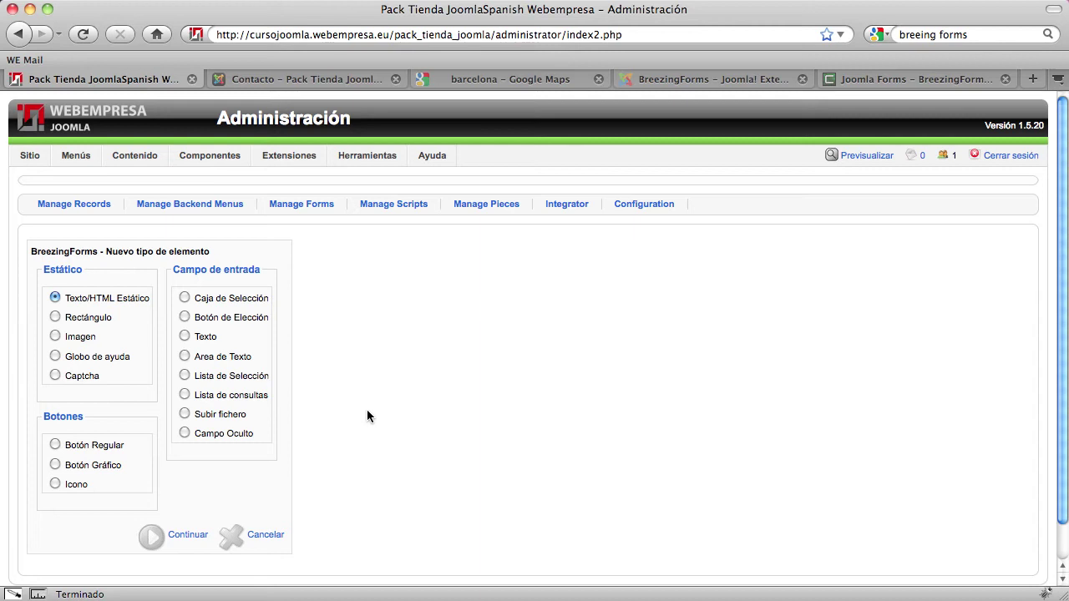
scroll(366, 416, down, 1)
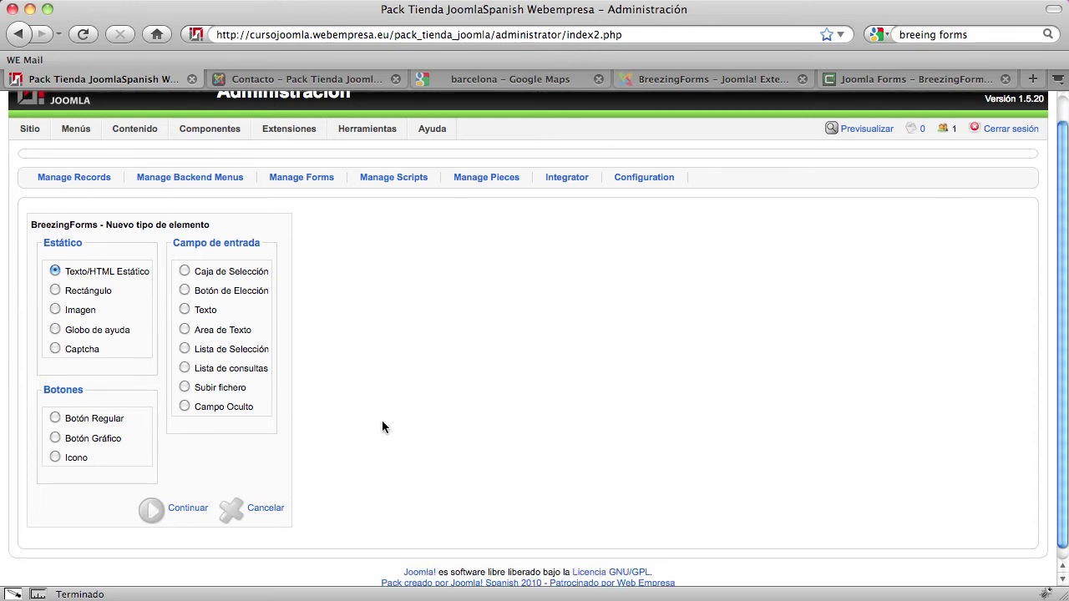
click(55, 349)
click(182, 517)
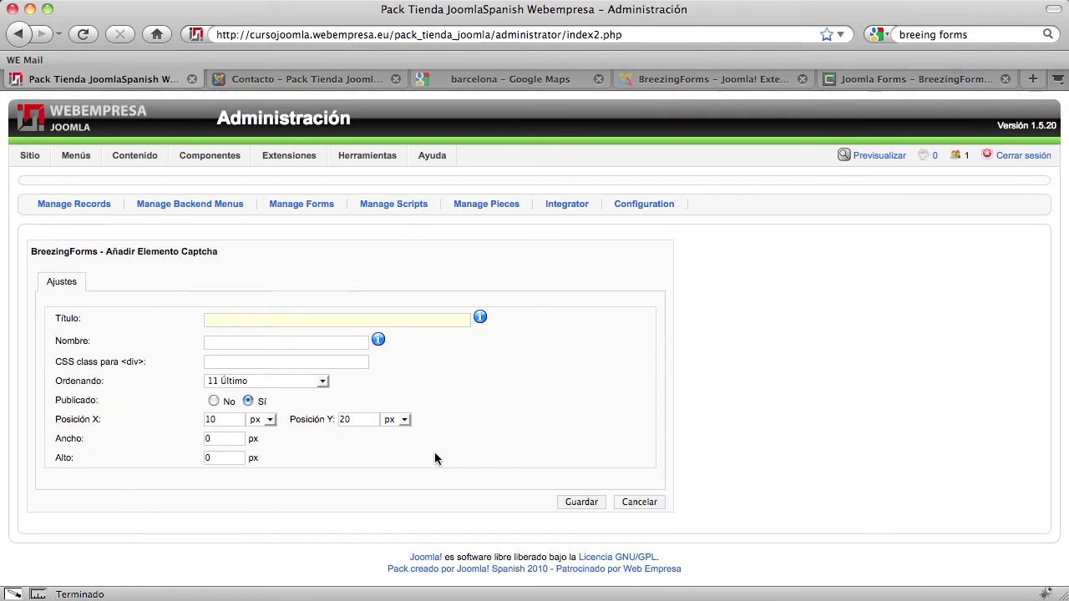
Give it the title 'Captcha' and the name 'captcha', then save the element
click(233, 320)
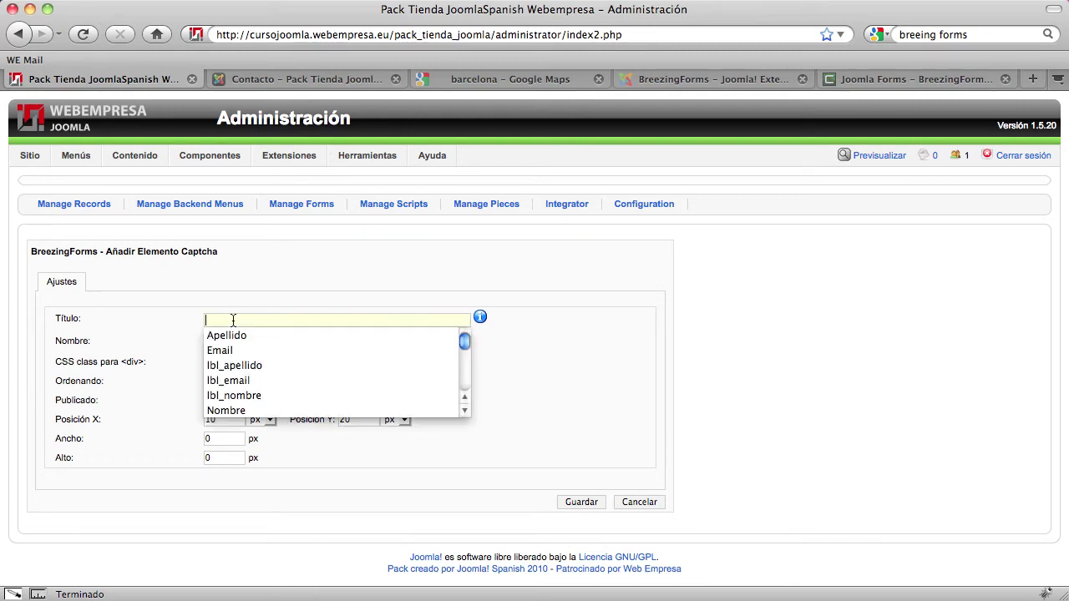
text(Captcha)
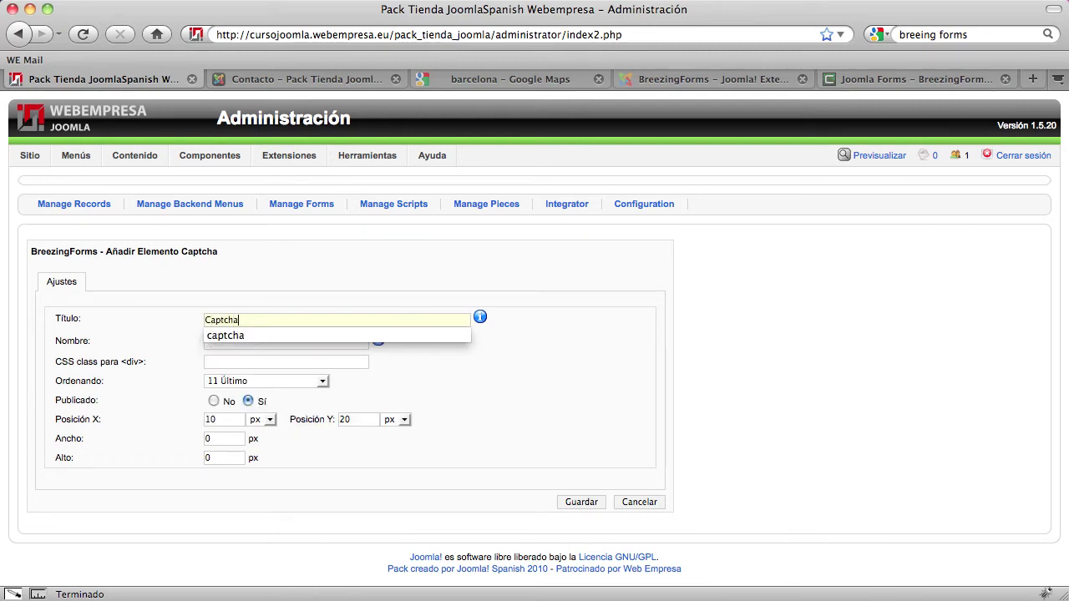
click(304, 344)
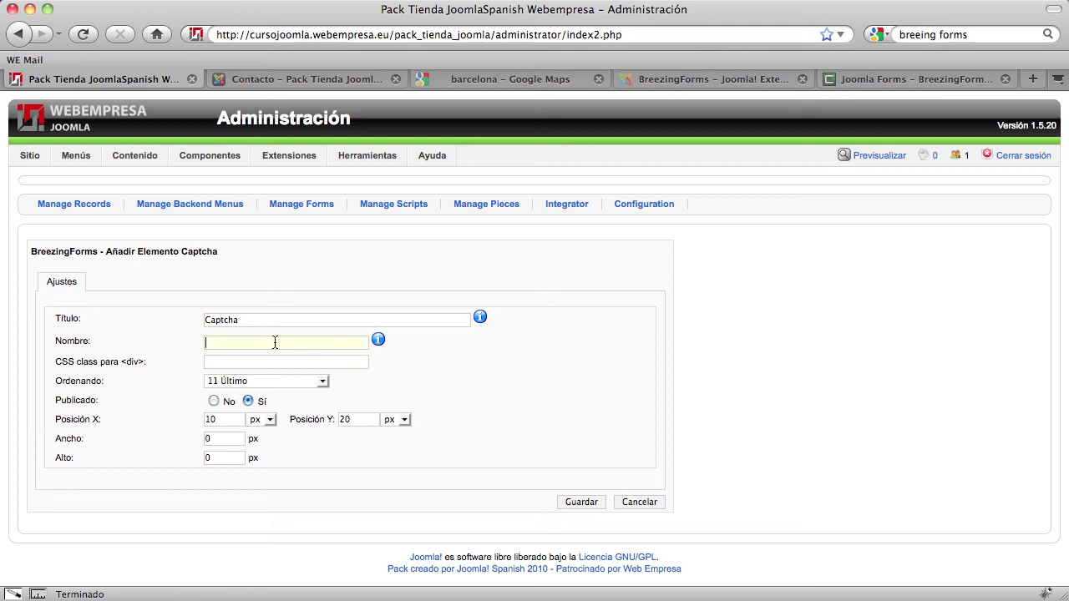
text(captcha)
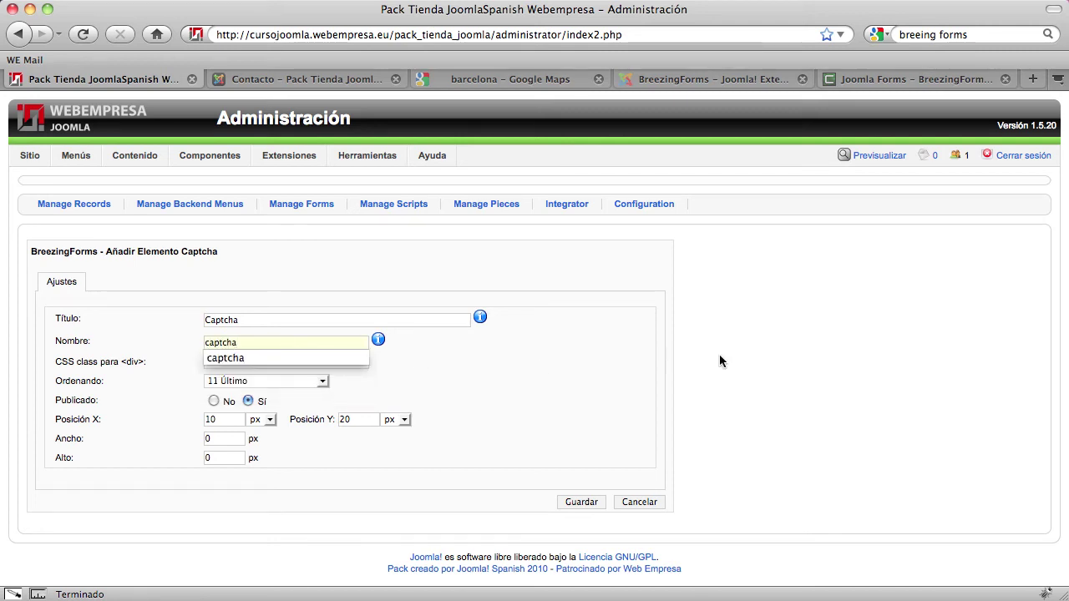
click(721, 361)
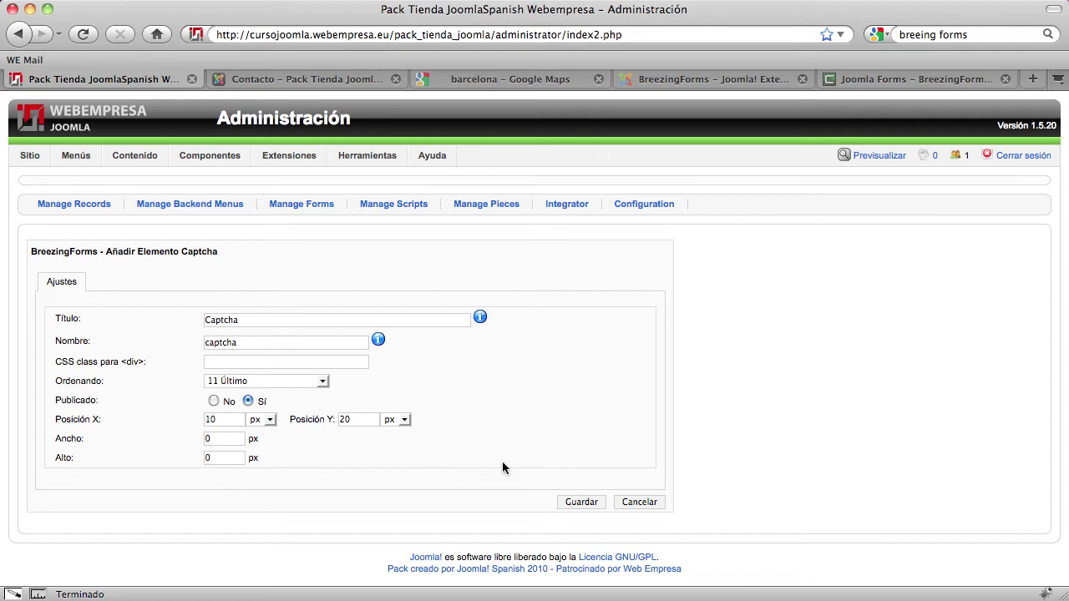
click(575, 502)
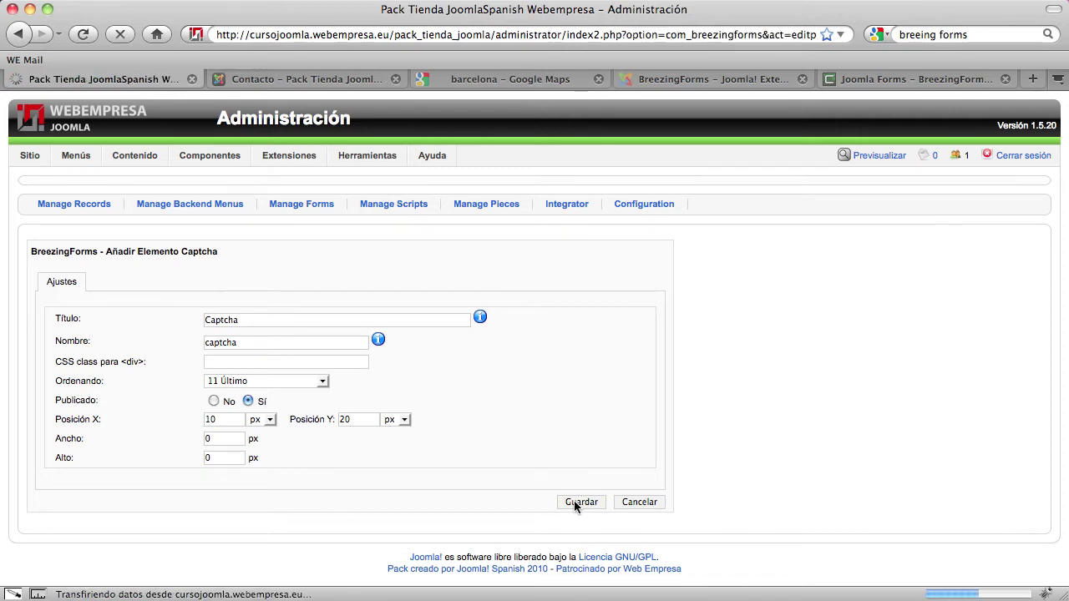
scroll(577, 473, down, 5)
click(832, 221)
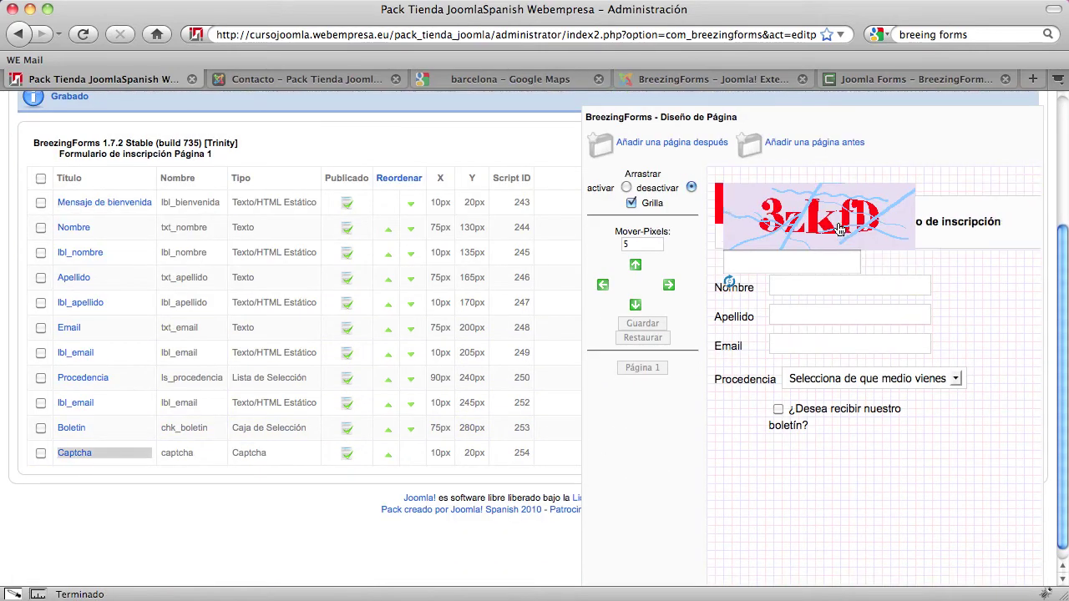
Move the Captcha down with 30 px, then 10 px steps to Y 330px, and save the layout
click(41, 453)
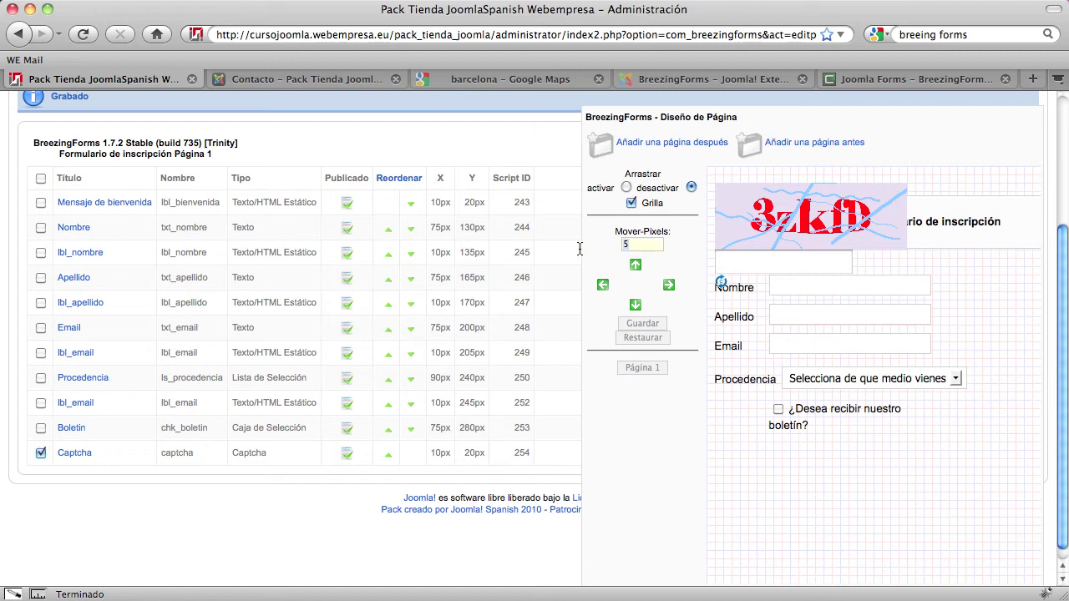
double_click(640, 244)
text(30)
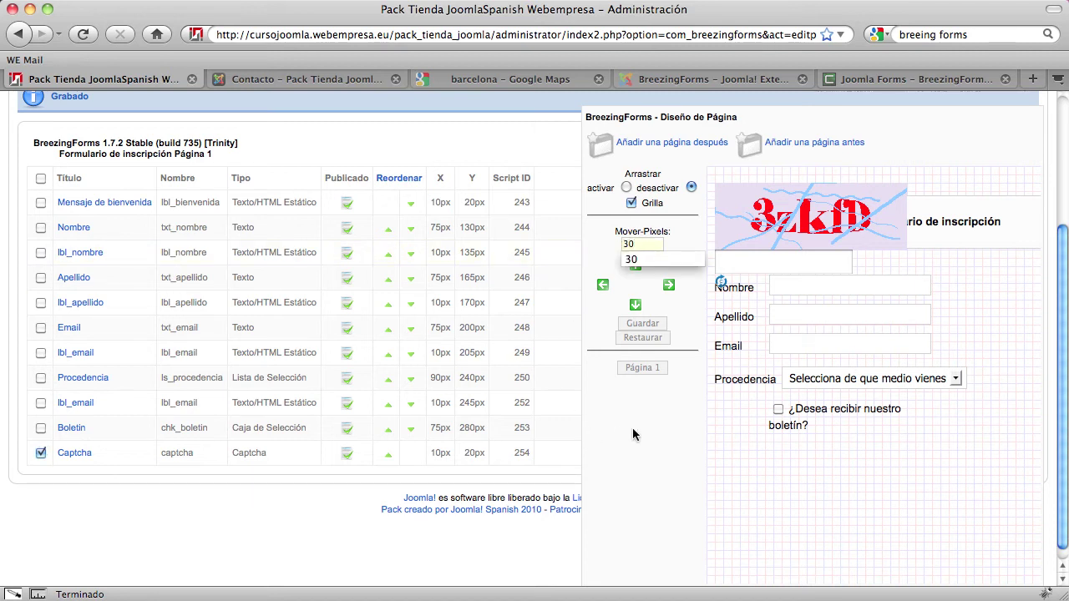
click(636, 305)
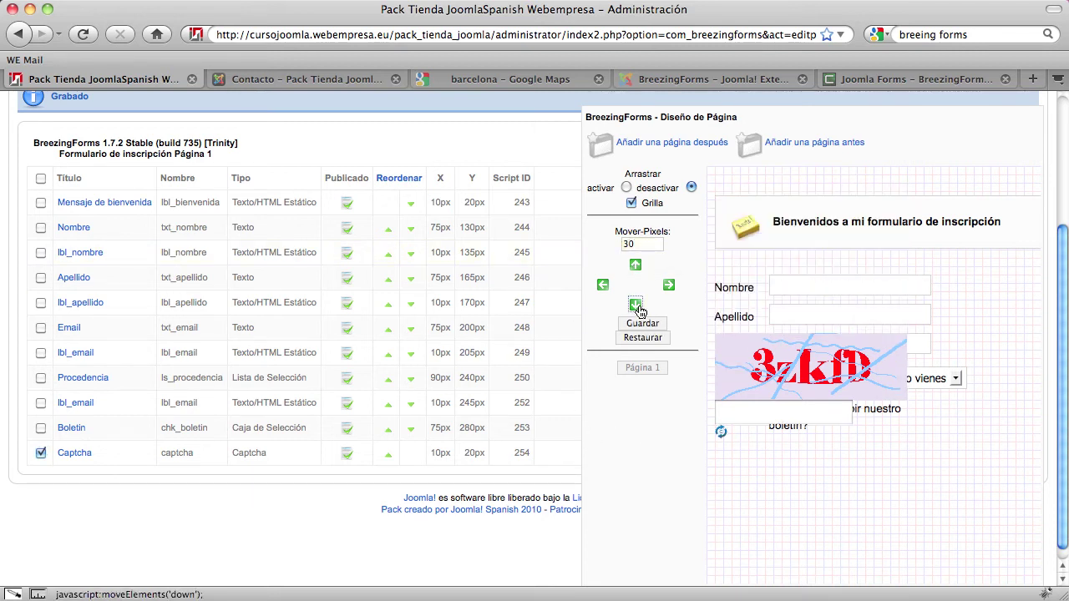
click(636, 306)
click(635, 306)
click(636, 305)
click(635, 306)
click(635, 306)
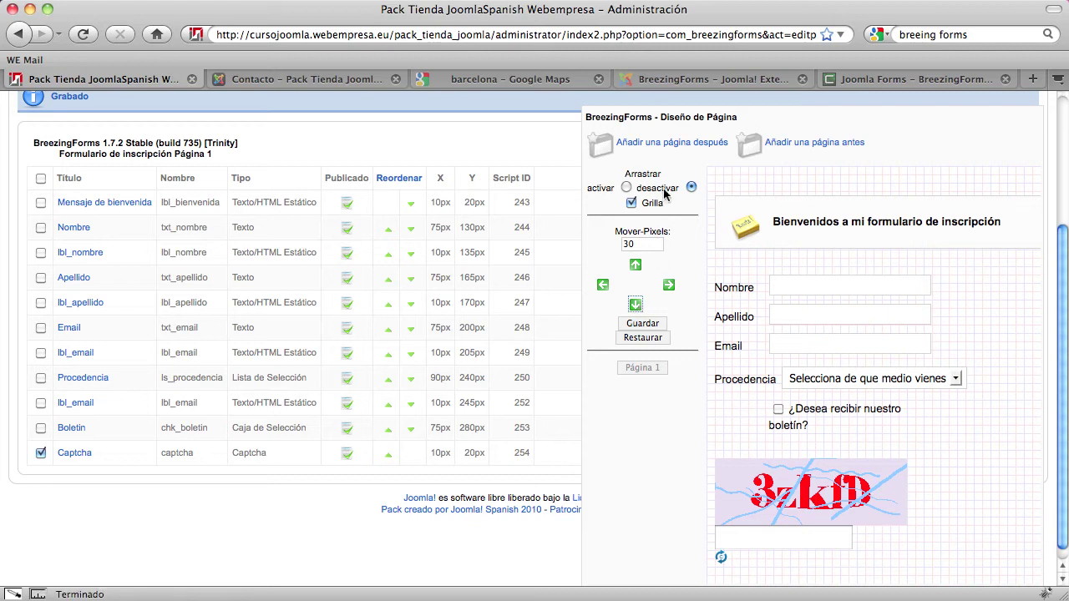
click(635, 265)
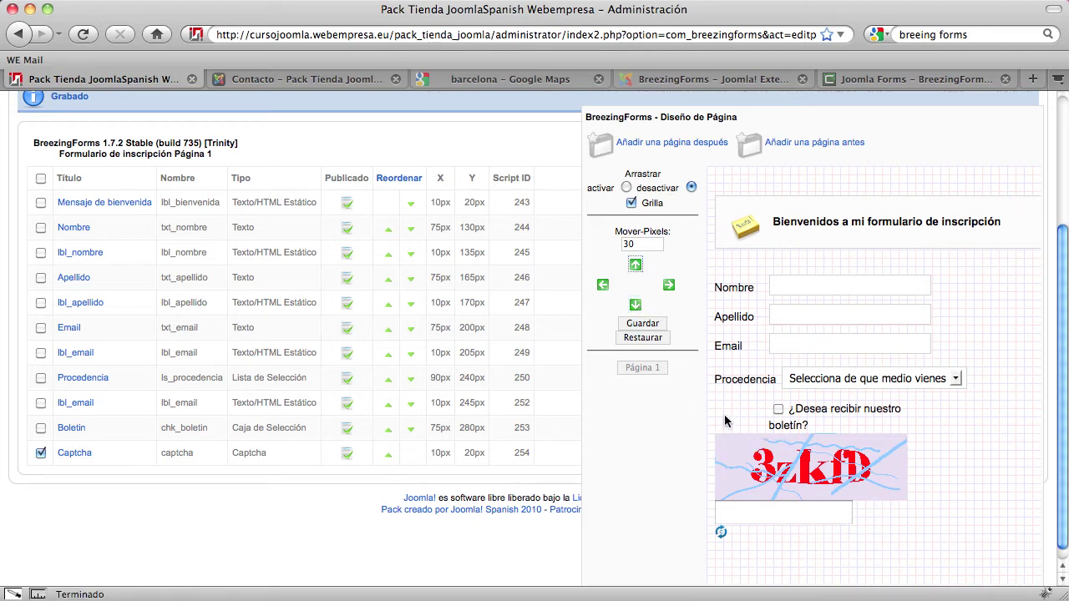
drag(648, 243, 602, 240)
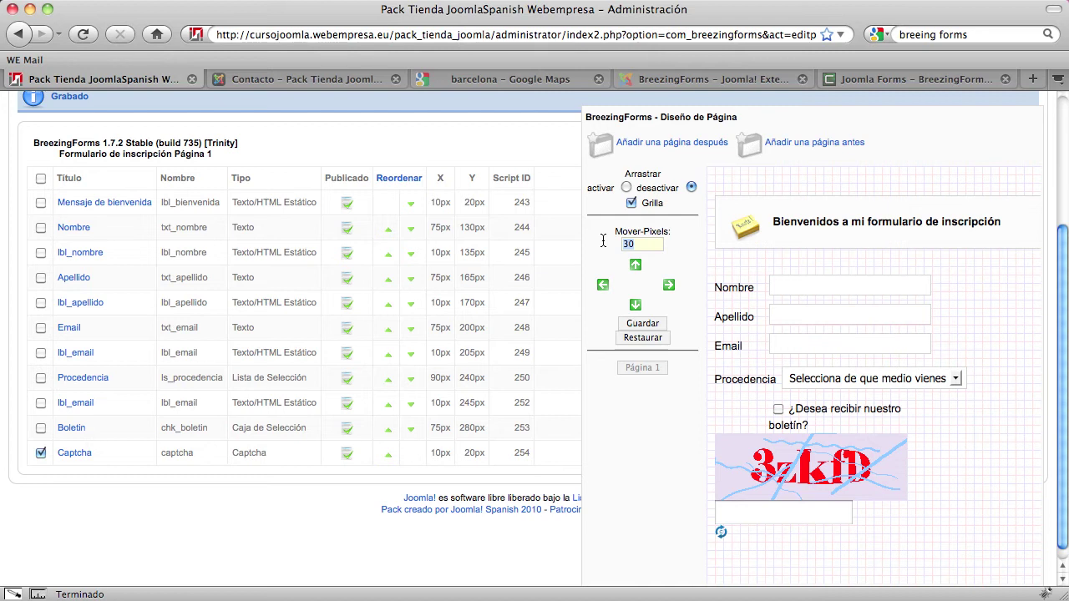
text(10)
click(625, 404)
click(636, 305)
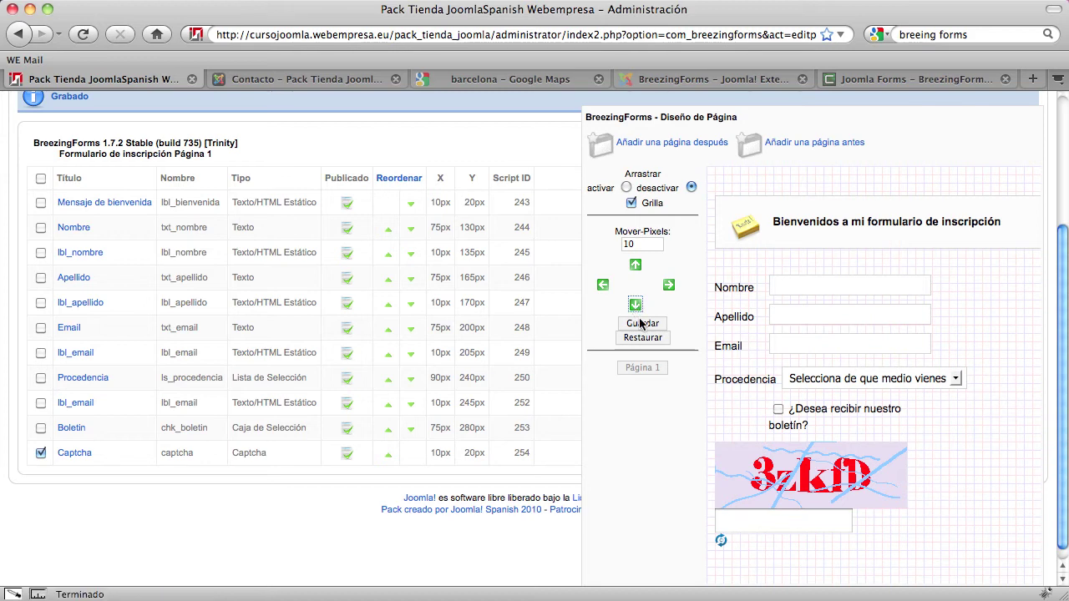
click(643, 323)
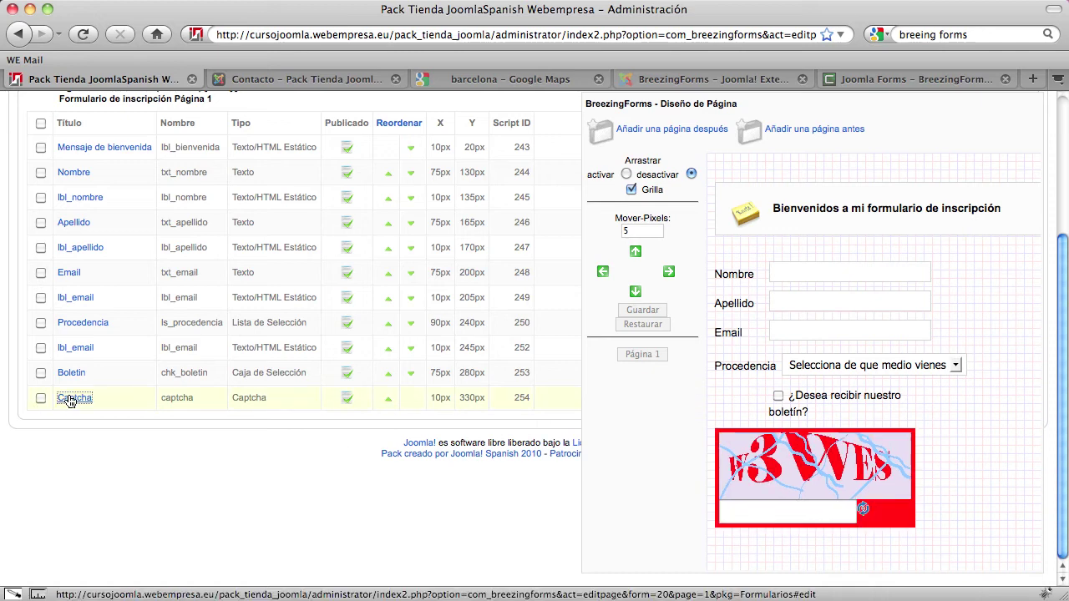
click(72, 399)
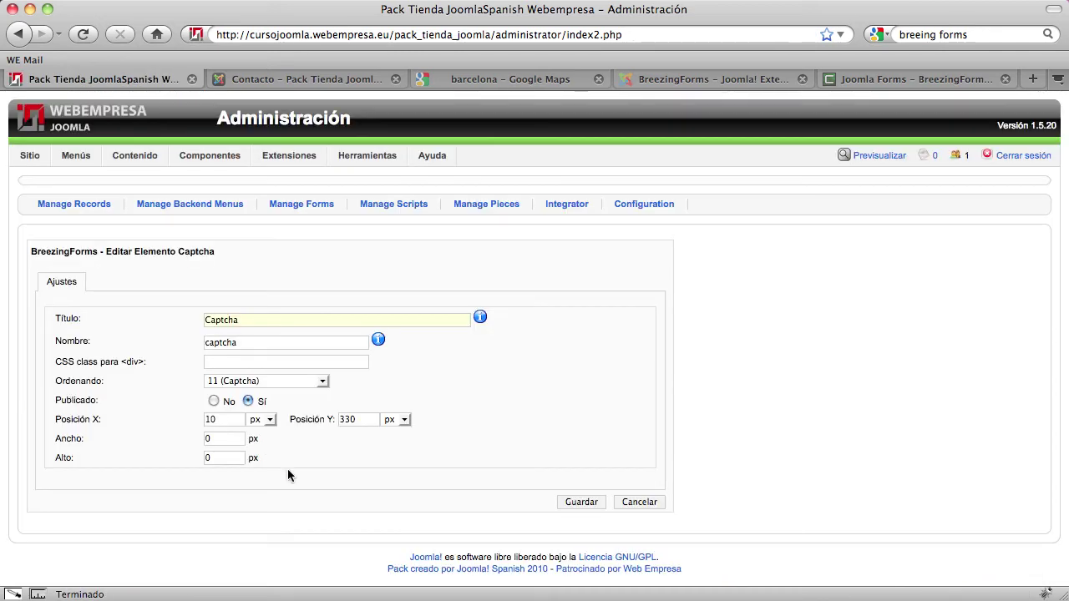
drag(213, 419, 192, 419)
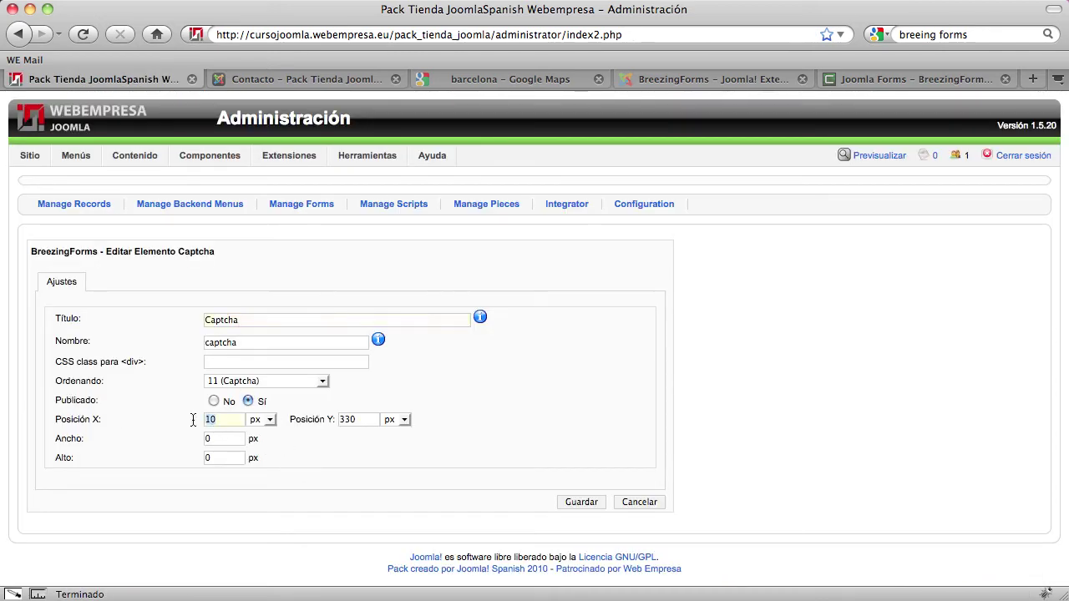
text(75)
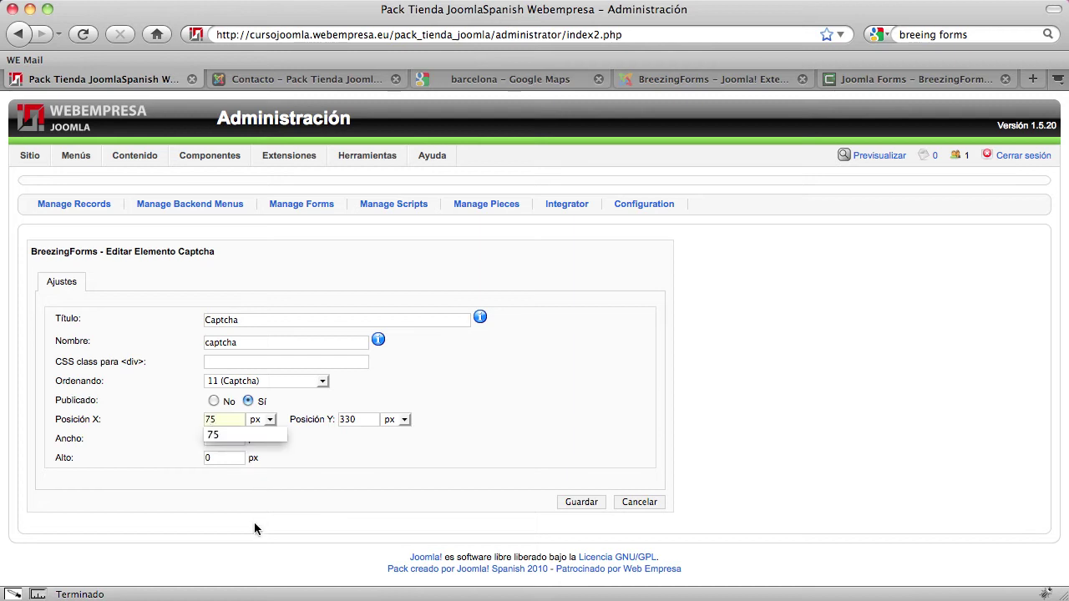
click(571, 505)
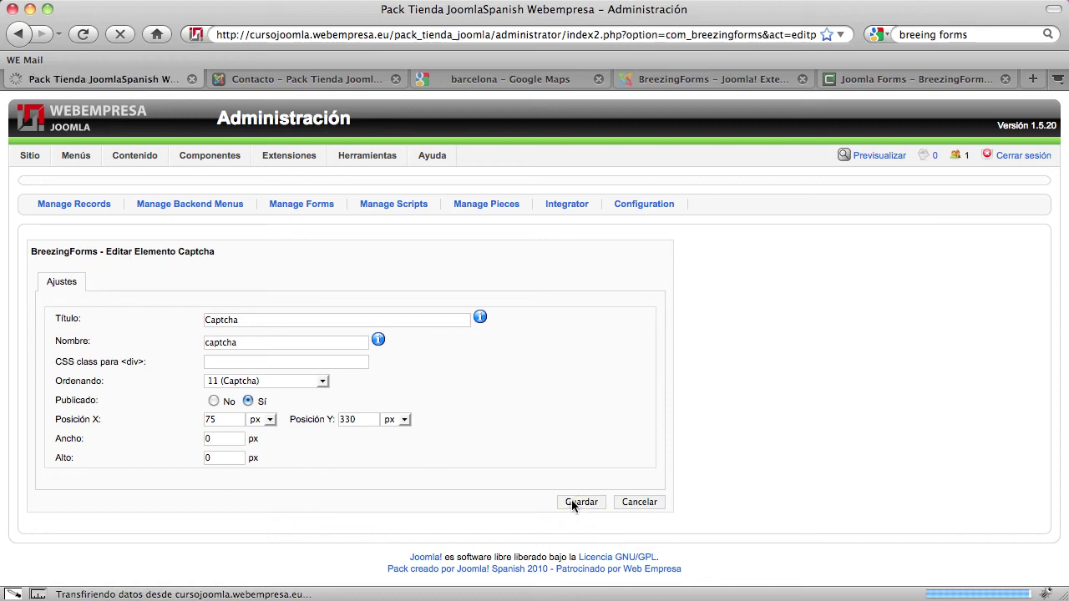
scroll(720, 438, down, 5)
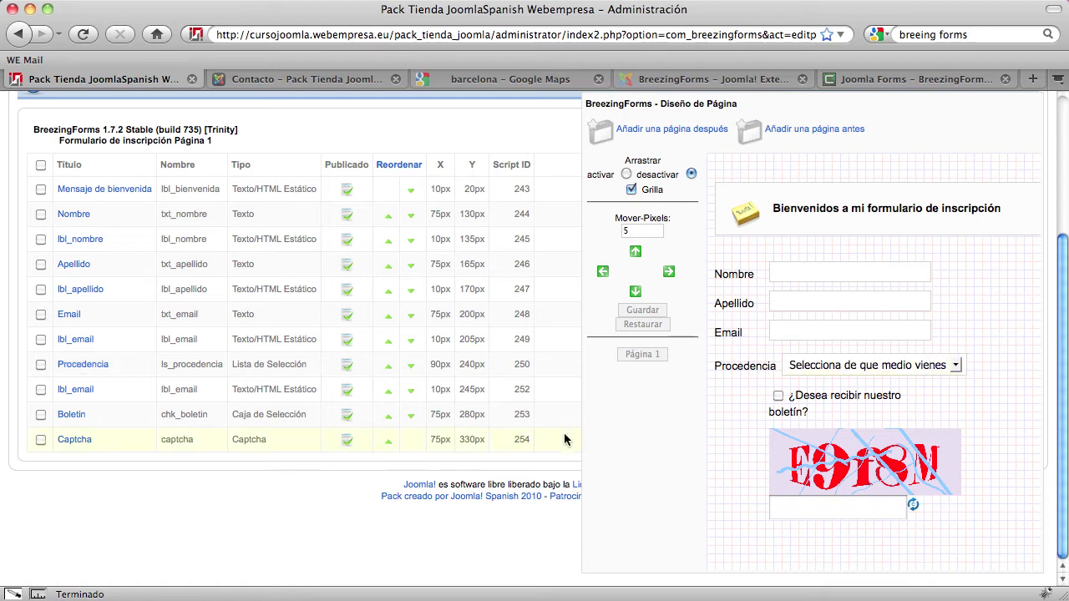
scroll(565, 435, up, 3)
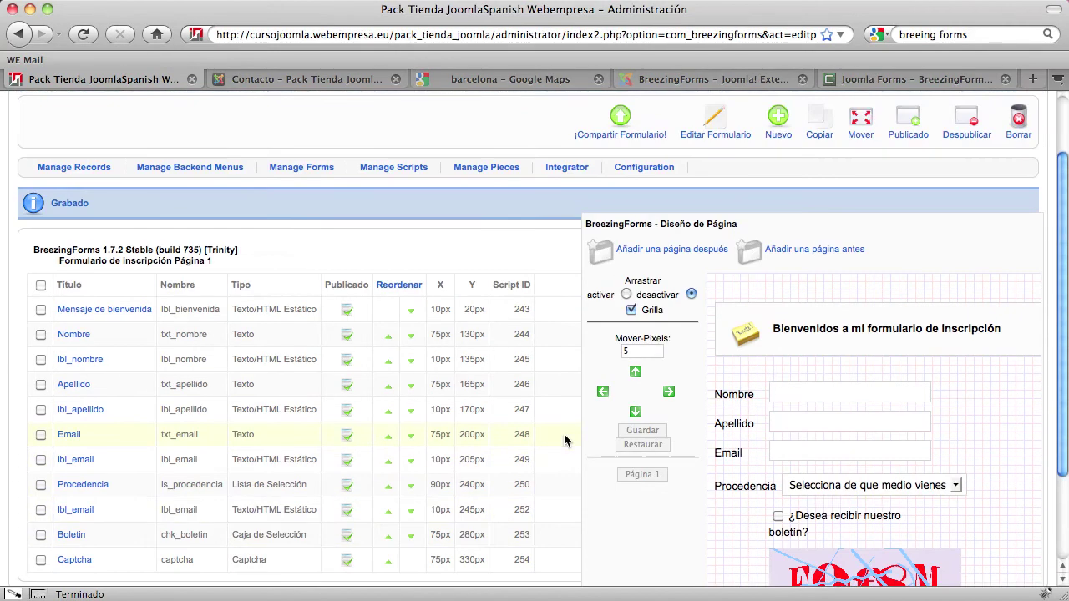
Start a new form element of type Botón Regular
click(773, 132)
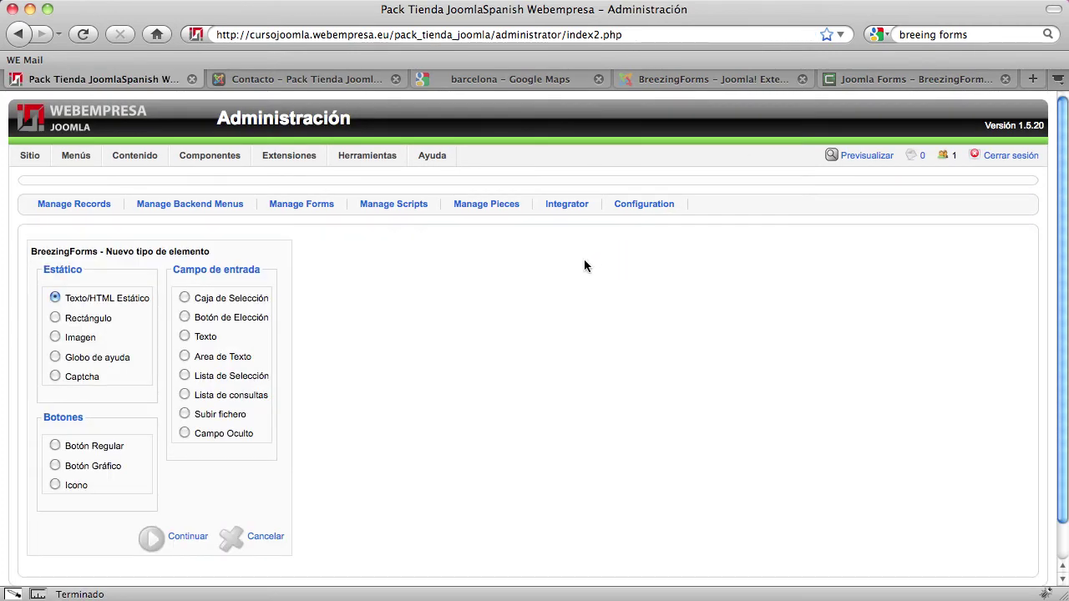
click(56, 449)
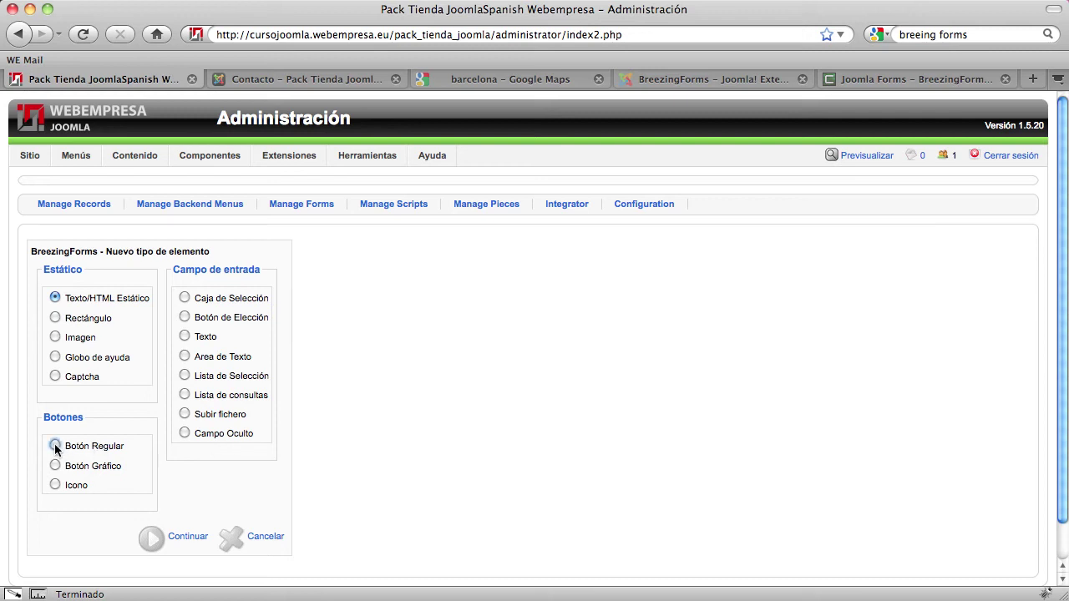
click(154, 538)
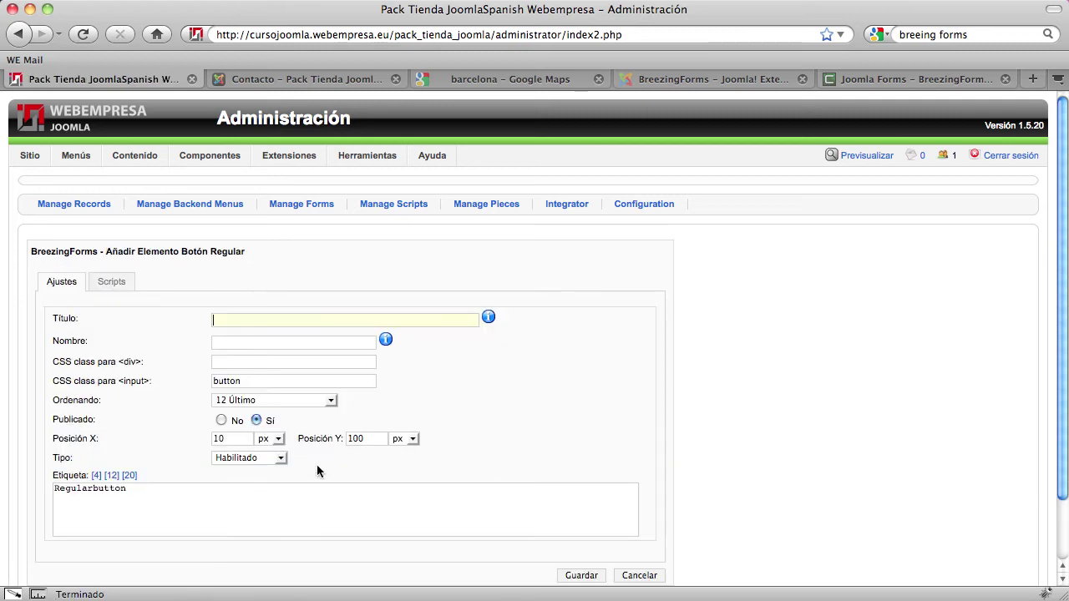
scroll(316, 466, down, 2)
Enter title Enviar and name btn_enviar, and replace the Regularbutton label with Enviar
click(233, 249)
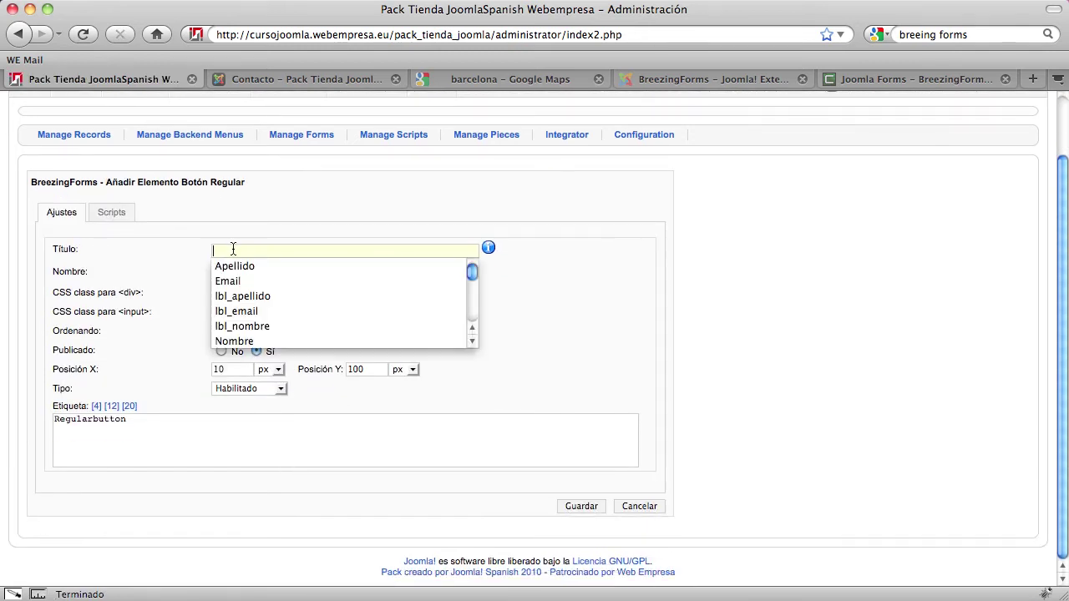
text(Enviar)
key(Down)
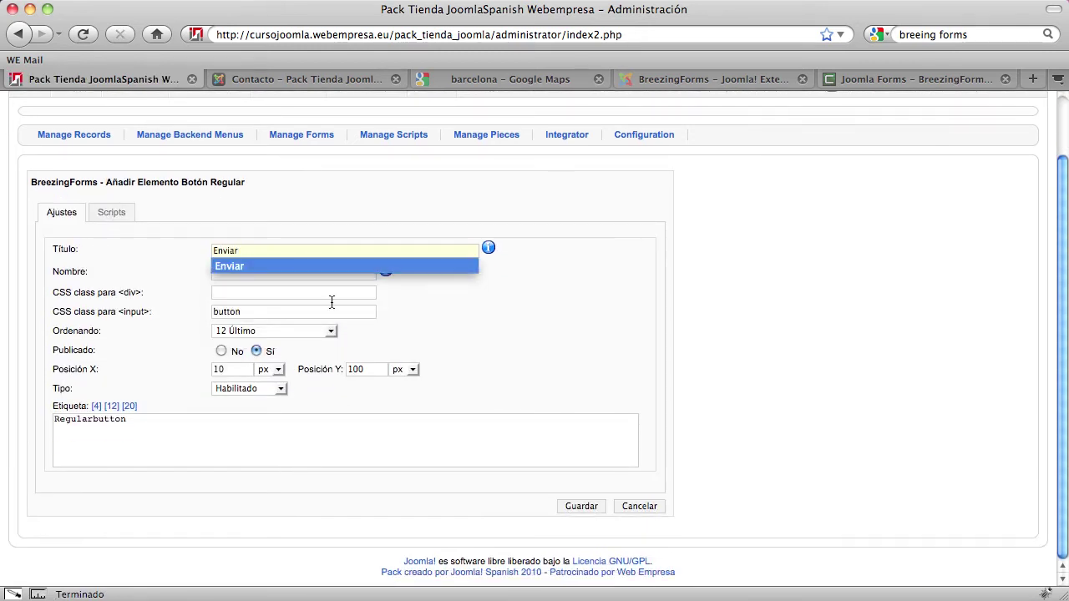
key(Return)
click(263, 271)
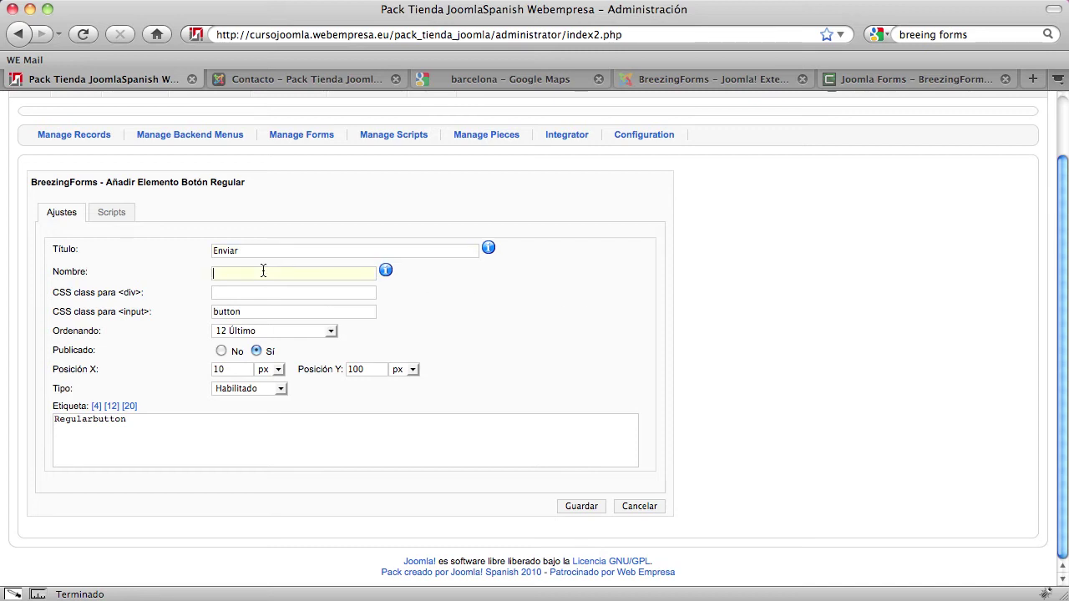
text(btn_enviar)
double_click(80, 418)
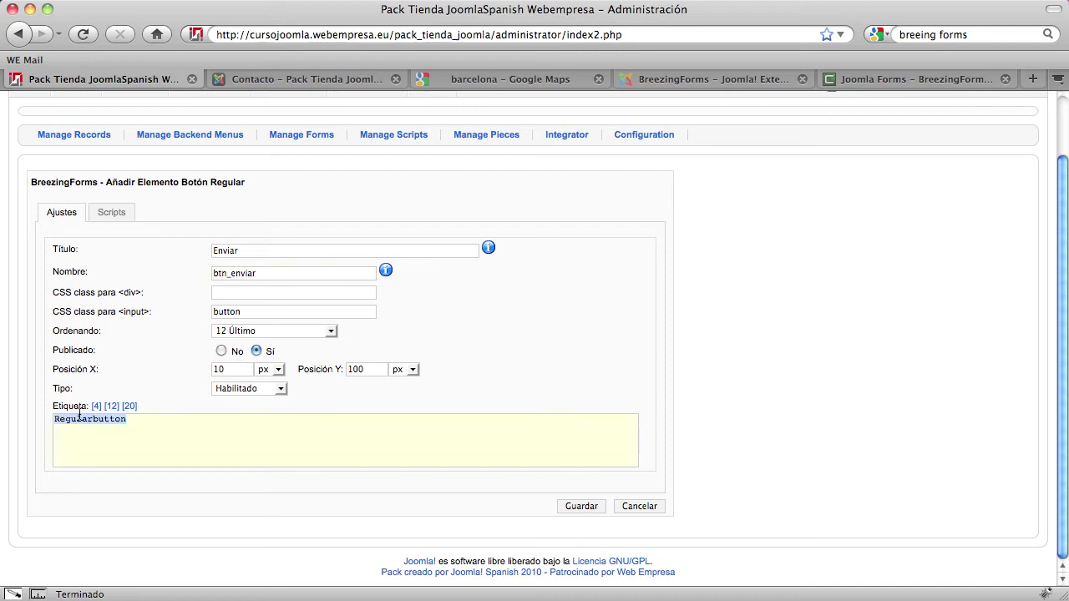
key(BackSpace)
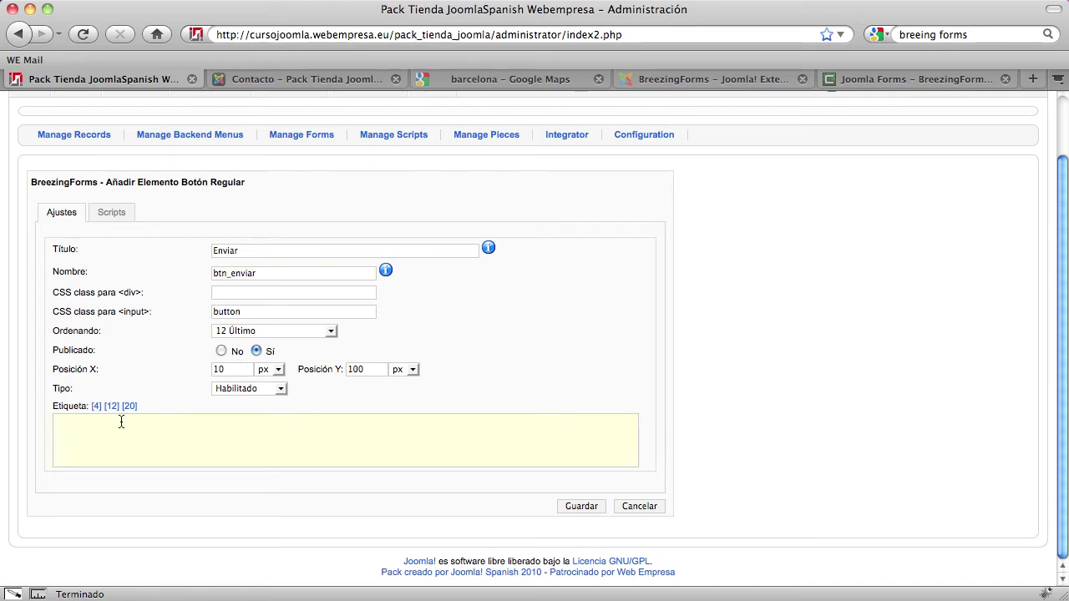
text(Enviar)
Set the Enviar button's click script to the library script FF::ff_validate_submit and save it
click(117, 215)
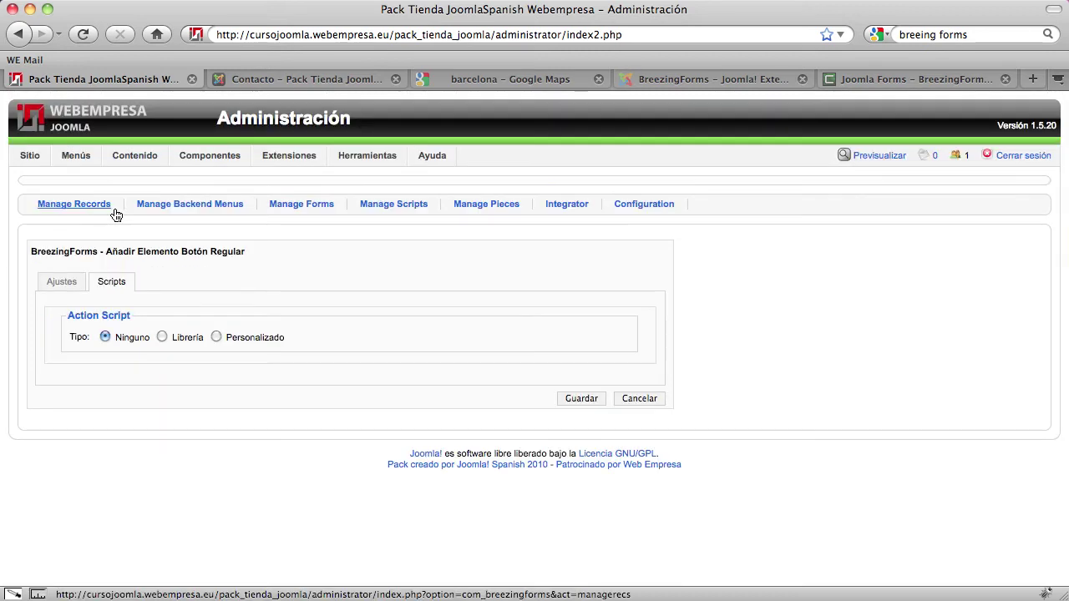
click(163, 336)
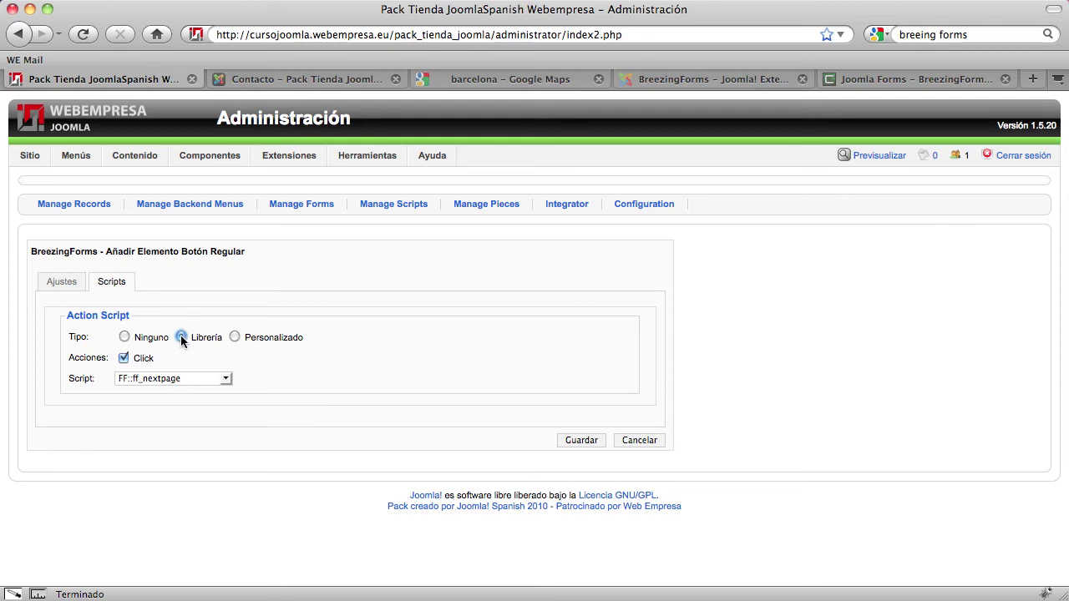
click(140, 379)
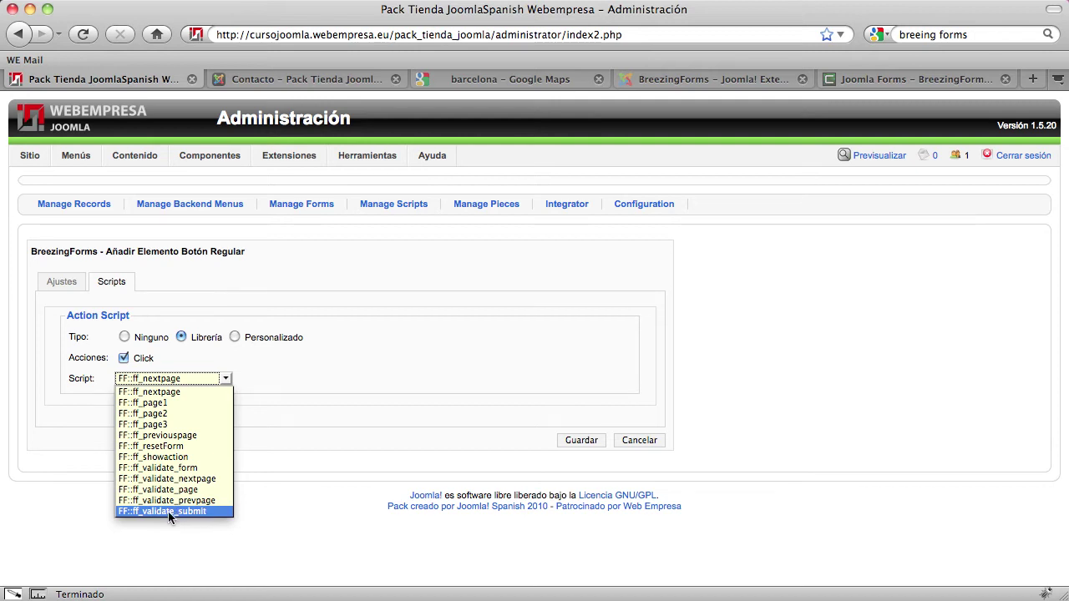
click(168, 511)
click(584, 440)
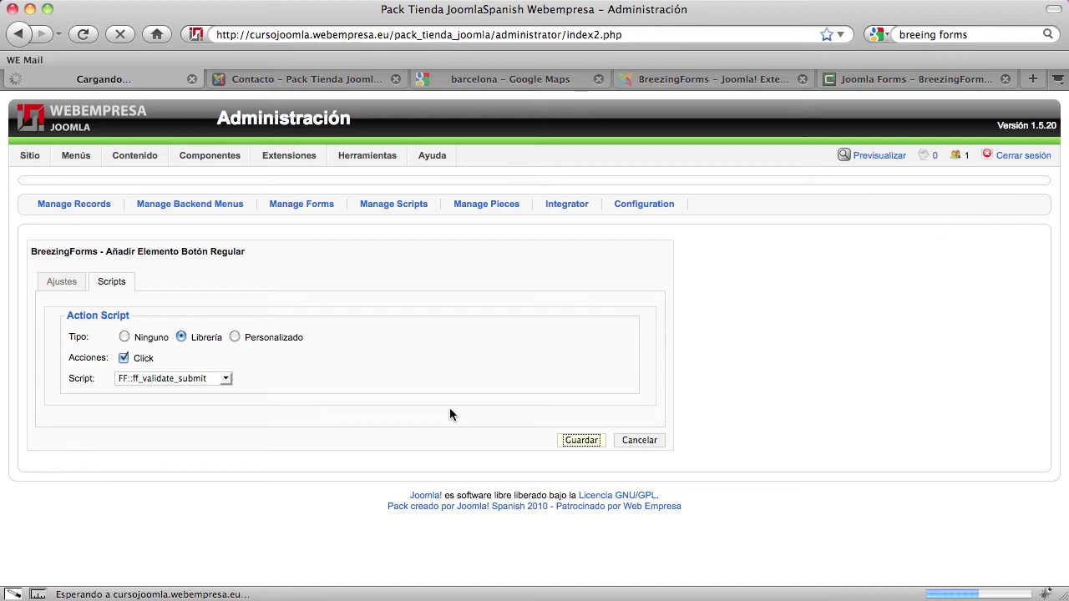
scroll(325, 417, down, 3)
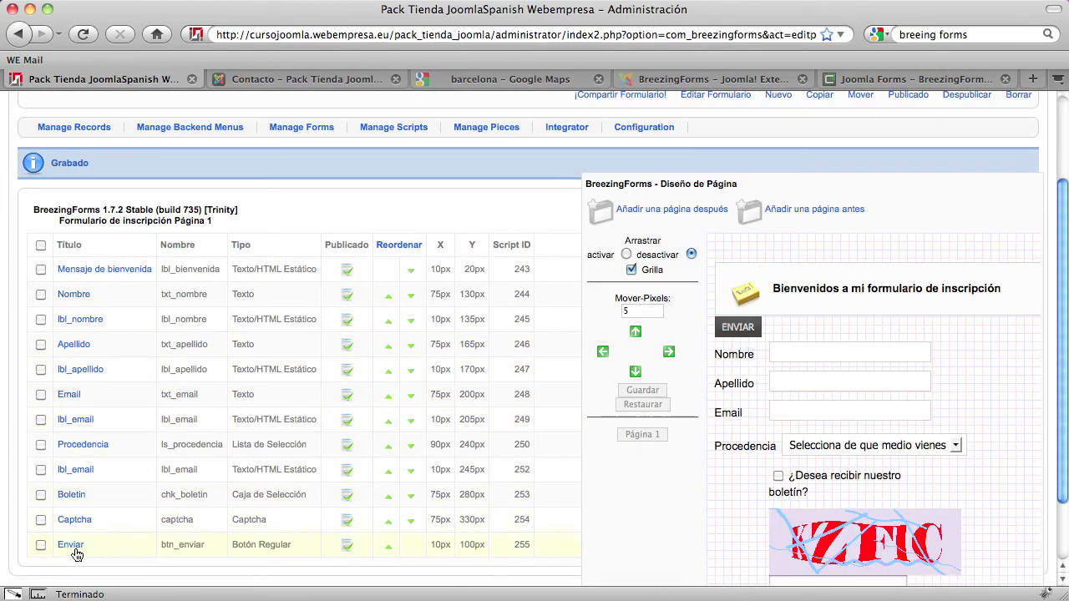
Move the Enviar button down four 30 px steps and one 5 px step, below the captcha
click(41, 545)
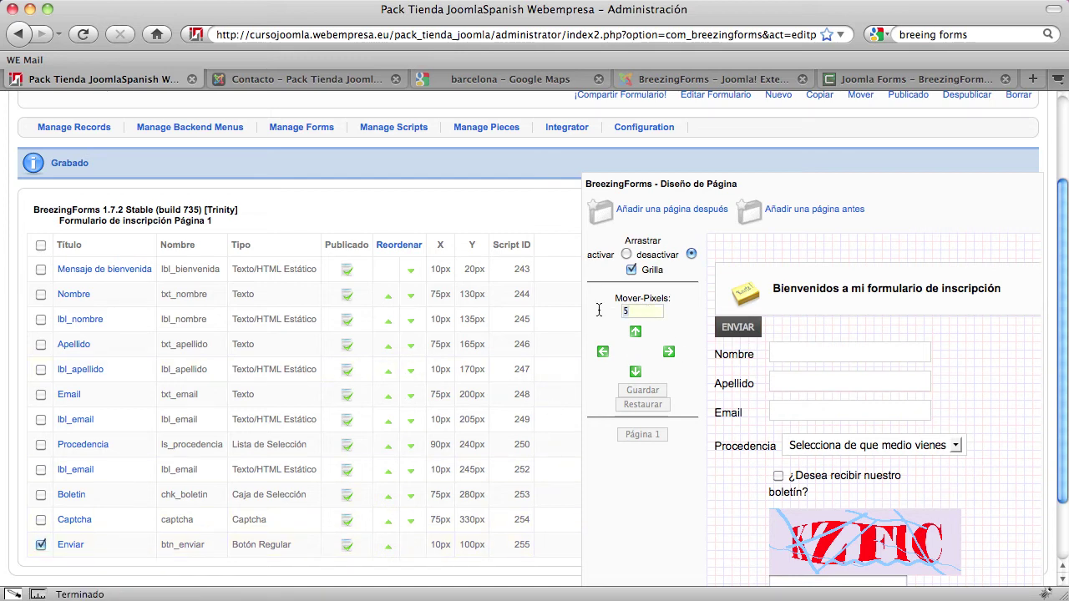
text(3)
click(638, 377)
click(638, 377)
click(638, 377)
click(637, 378)
click(638, 377)
click(638, 378)
click(638, 377)
click(638, 377)
click(638, 377)
click(638, 377)
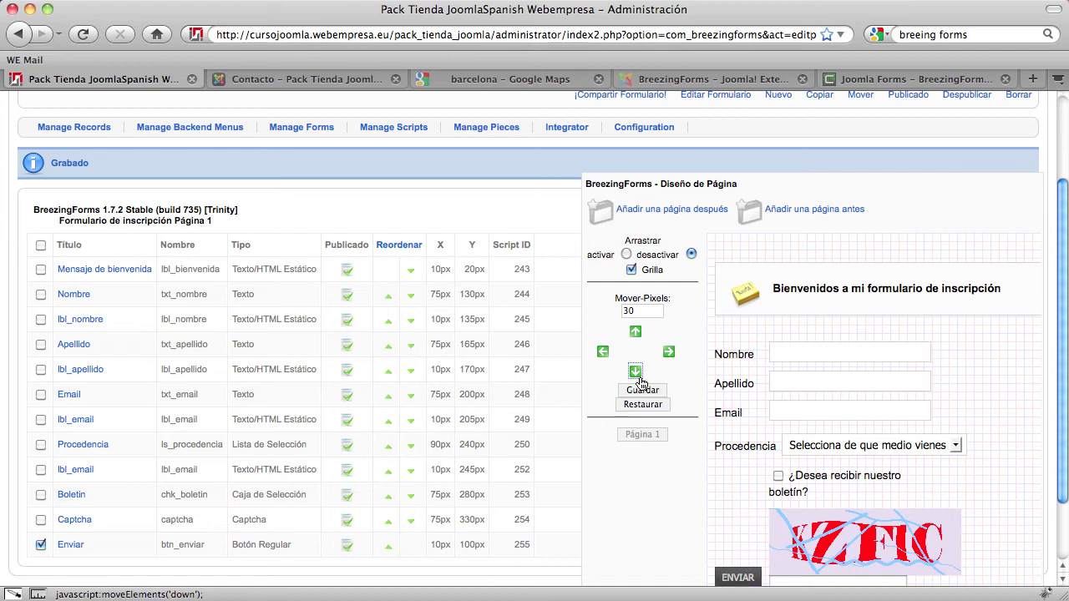
click(638, 377)
click(638, 378)
scroll(643, 392, down, 3)
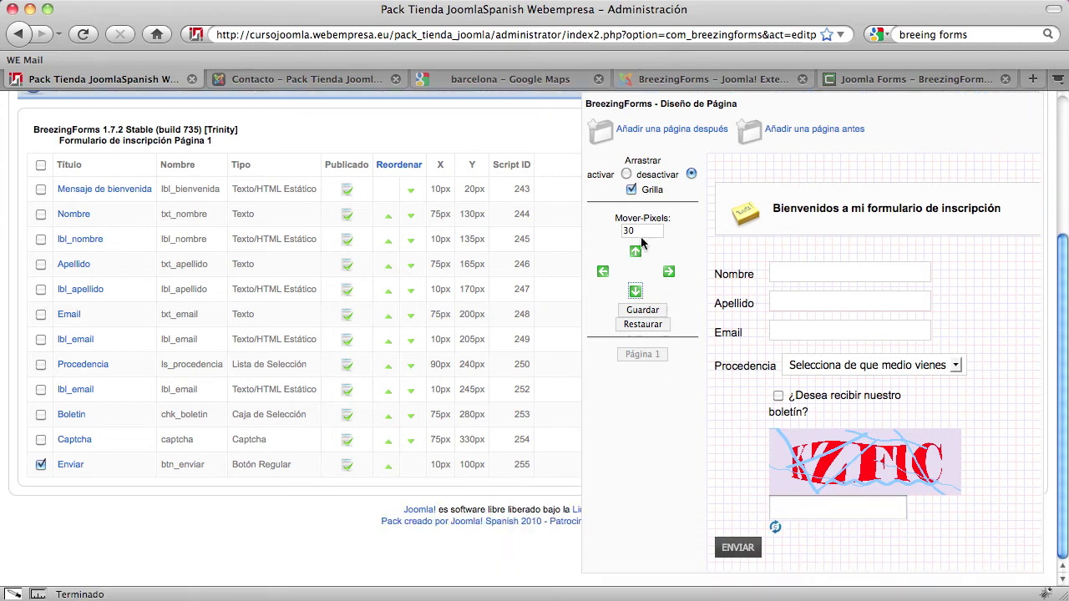
drag(641, 232, 606, 232)
text(5)
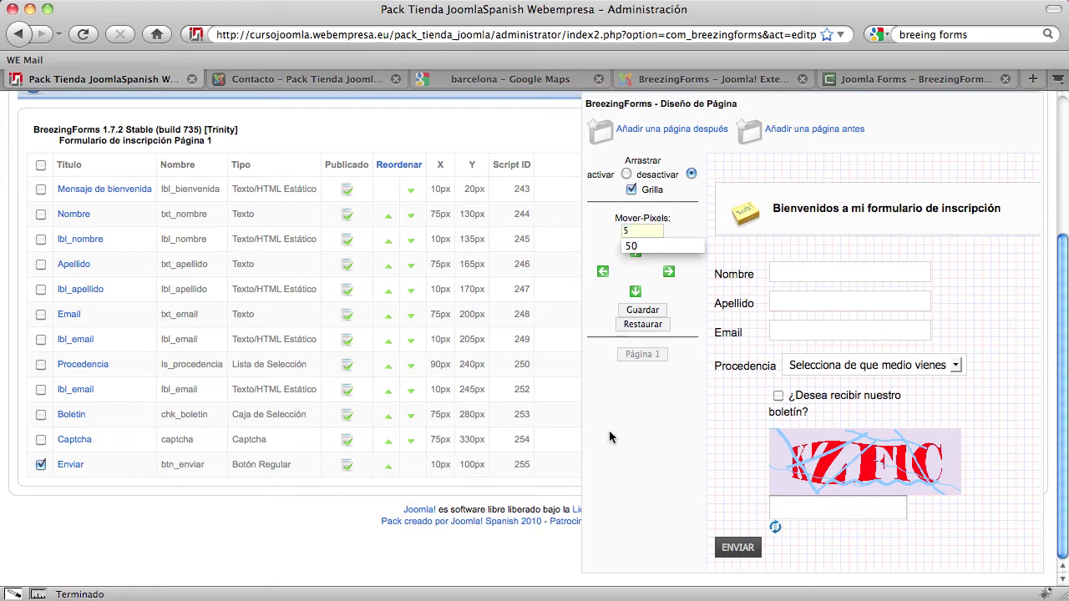
click(637, 292)
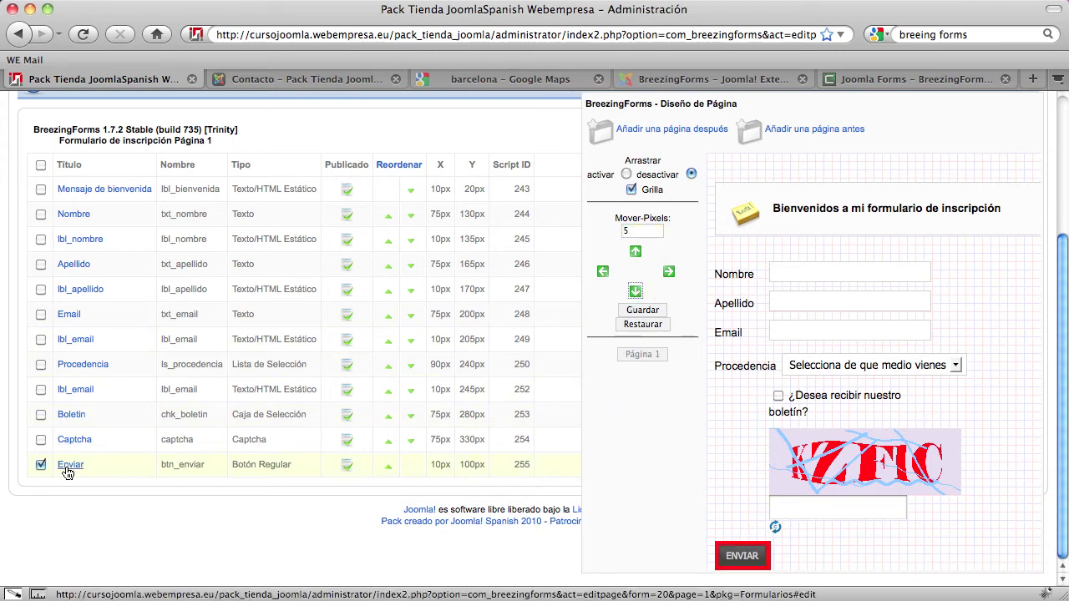
Save the layout, then change the Enviar button's Posición X to 75 and save it
click(643, 311)
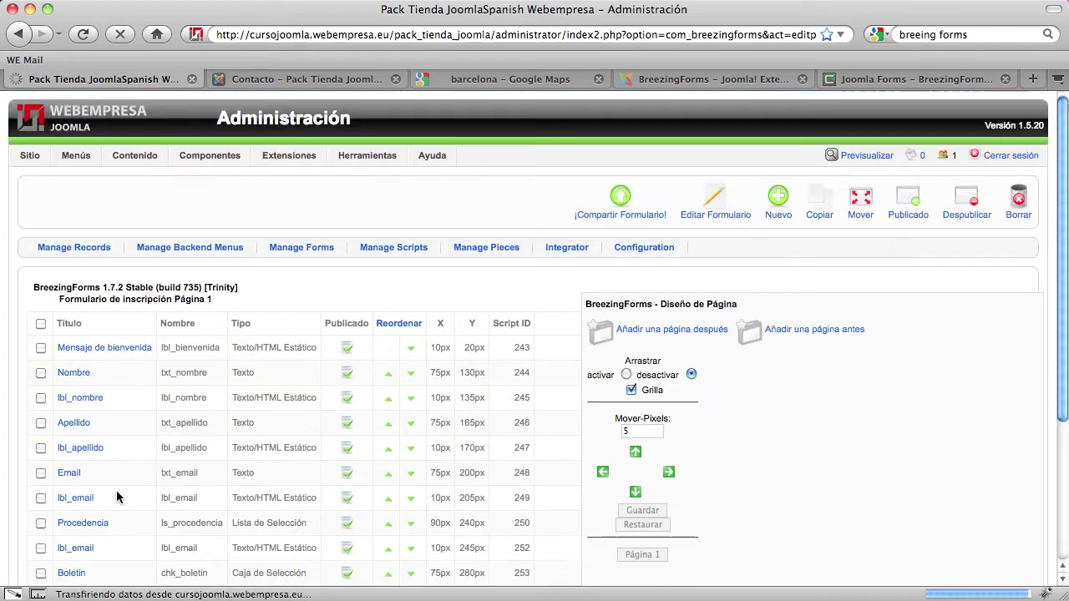
click(74, 423)
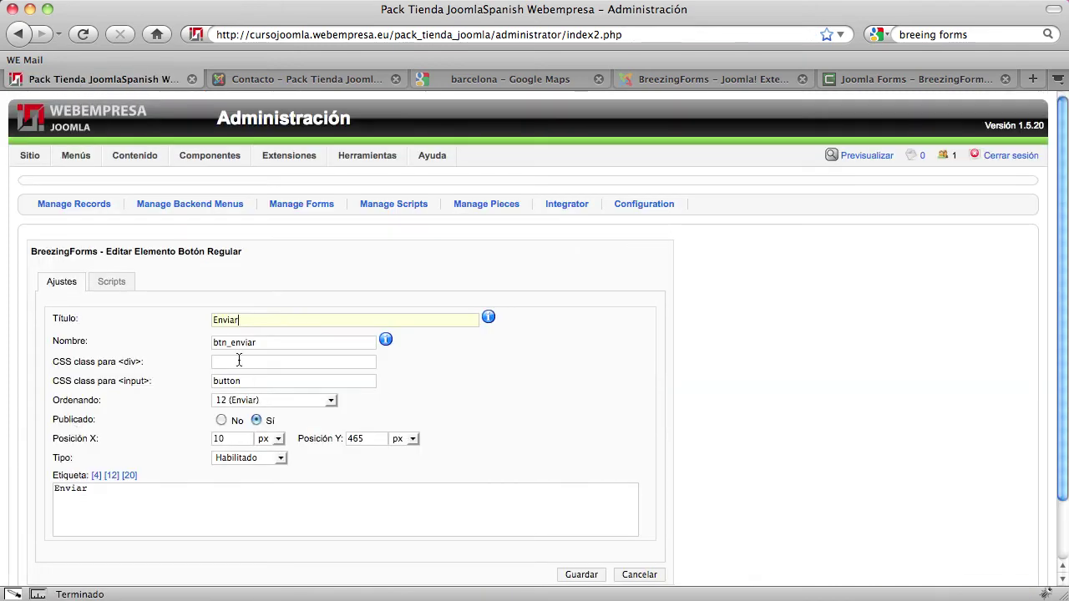
drag(236, 440, 176, 441)
text(75)
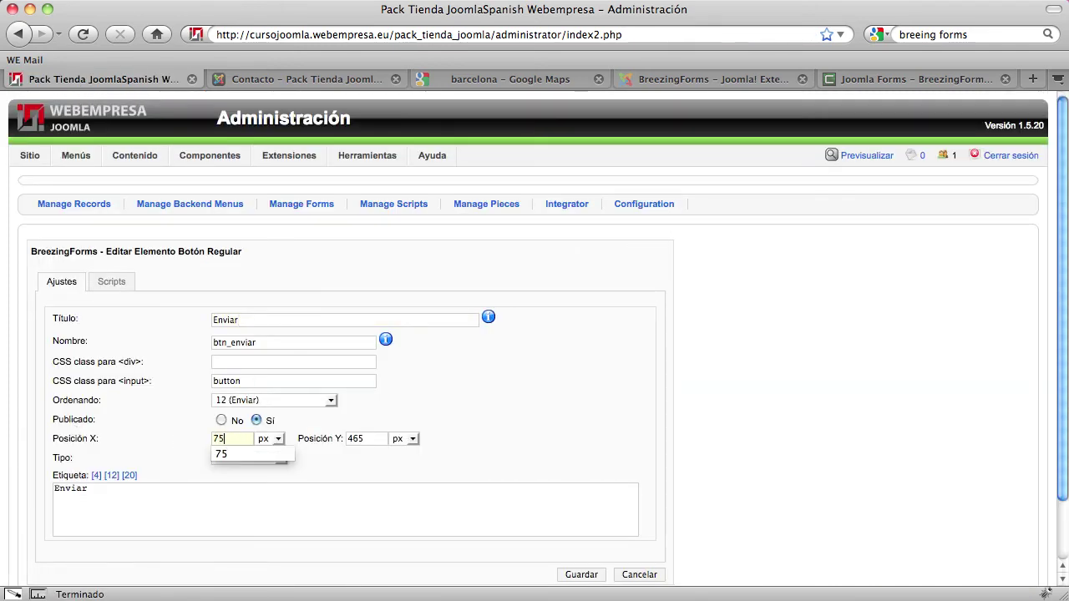
click(589, 574)
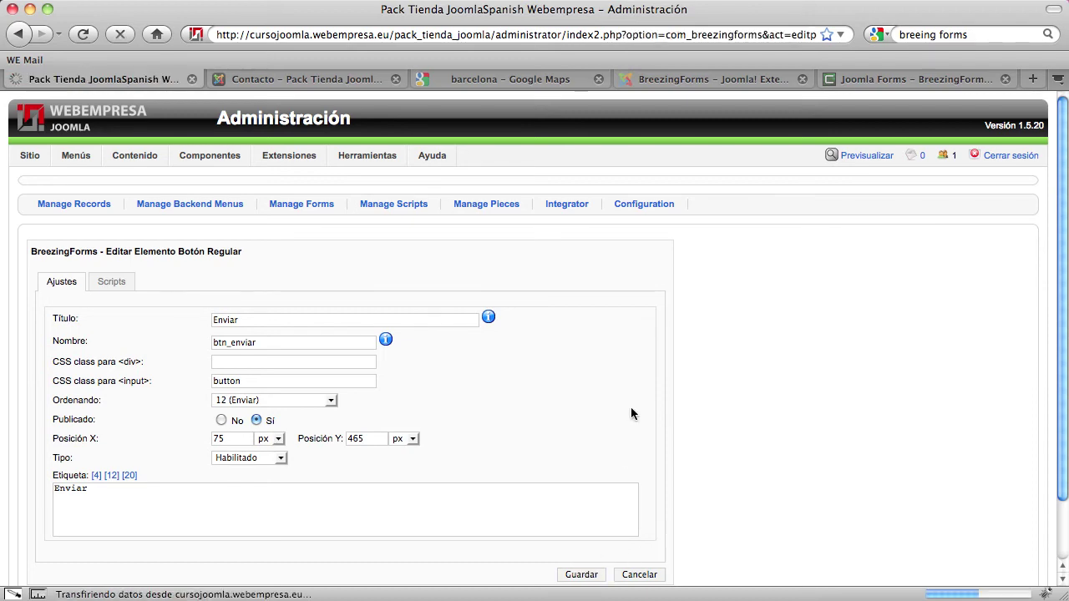
scroll(630, 409, down, 5)
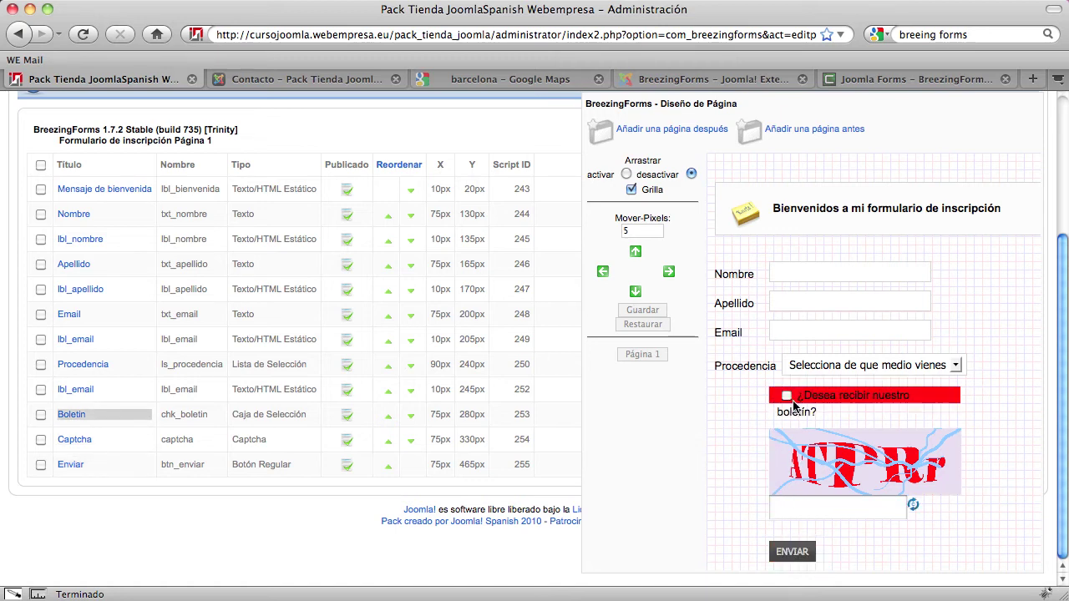
scroll(791, 413, up, 3)
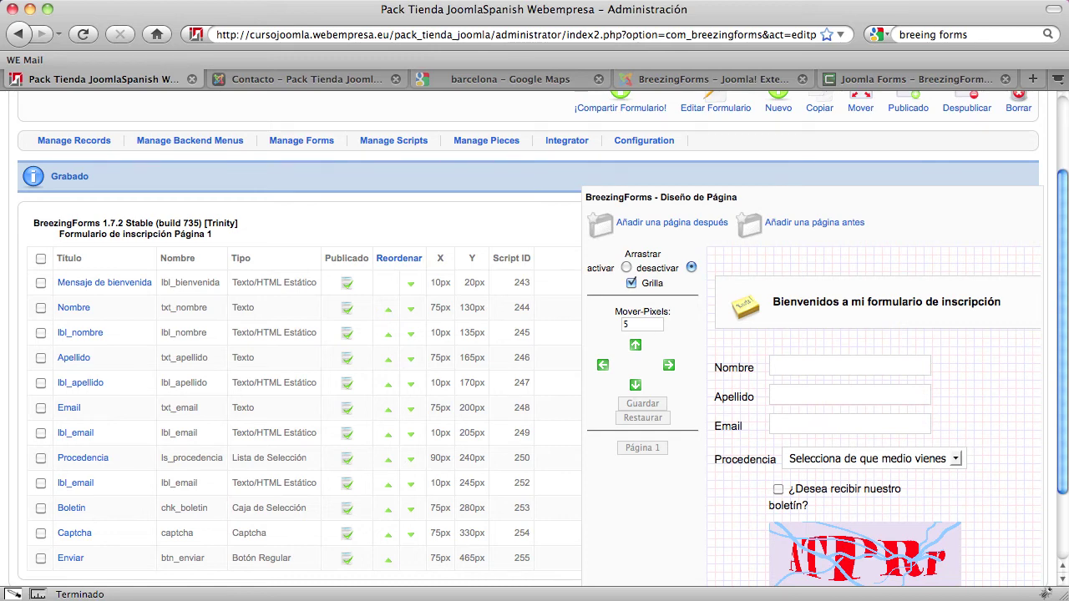
scroll(551, 483, down, 3)
scroll(553, 482, up, 5)
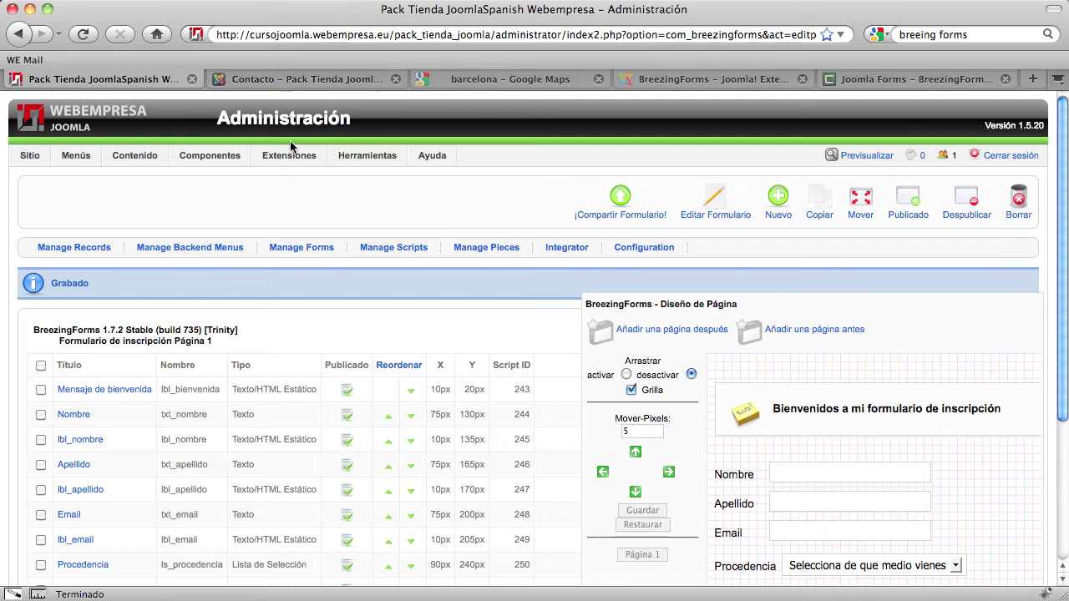
scroll(351, 400, down, 5)
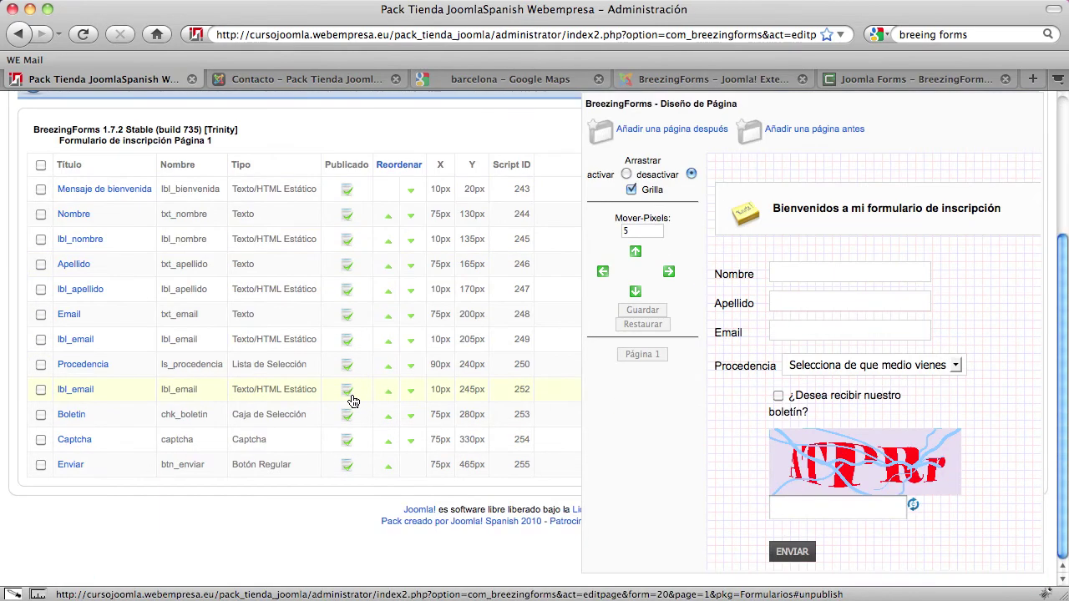
scroll(864, 269, up, 5)
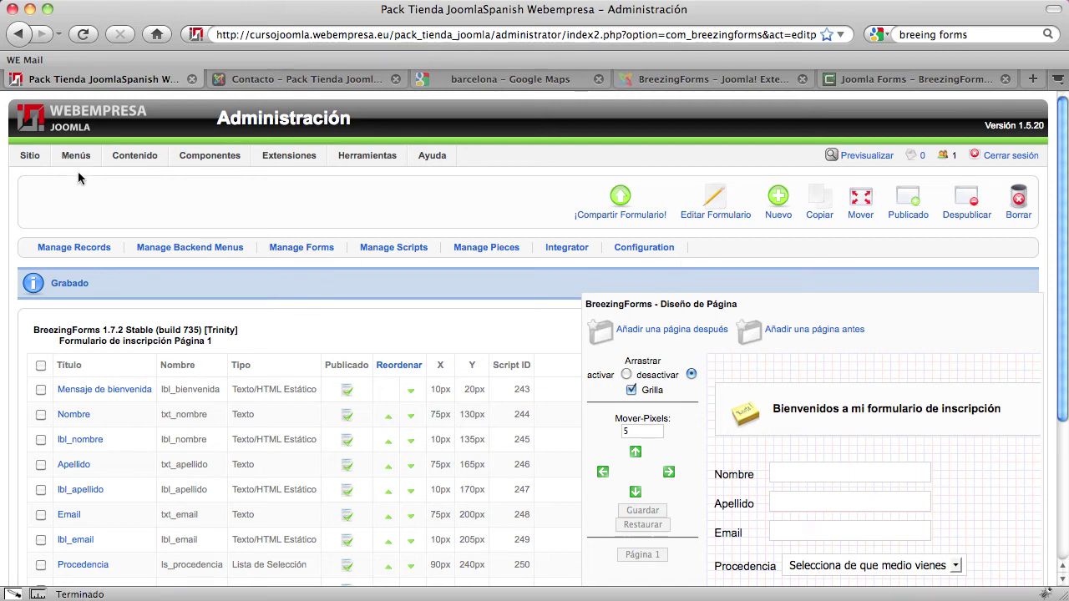
In BreezingForms Manage Forms, copy the form name formulario_inscripion
mouse_move(76, 160)
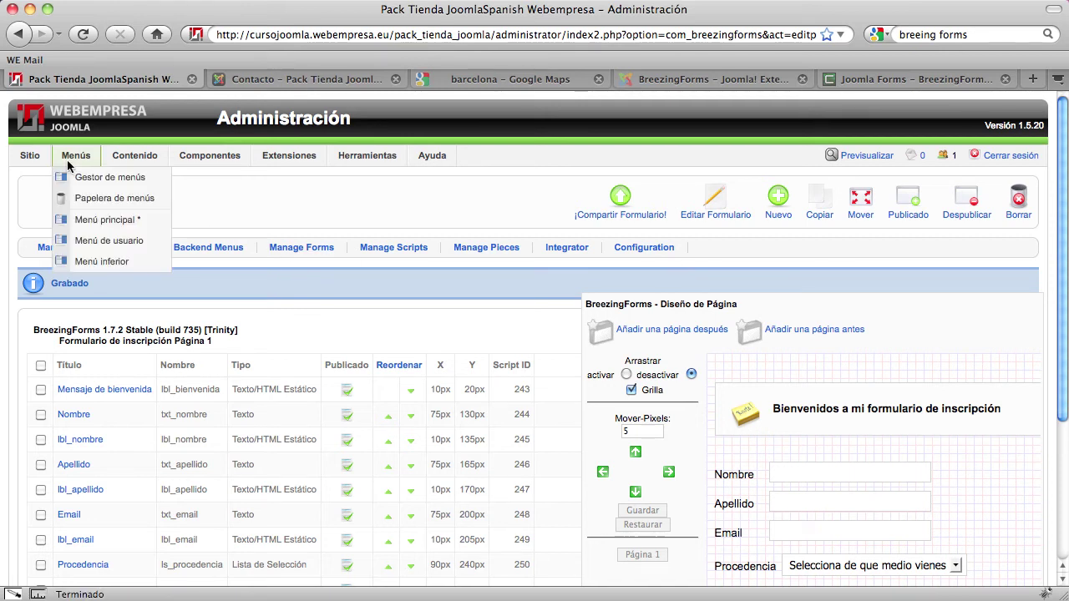
click(87, 220)
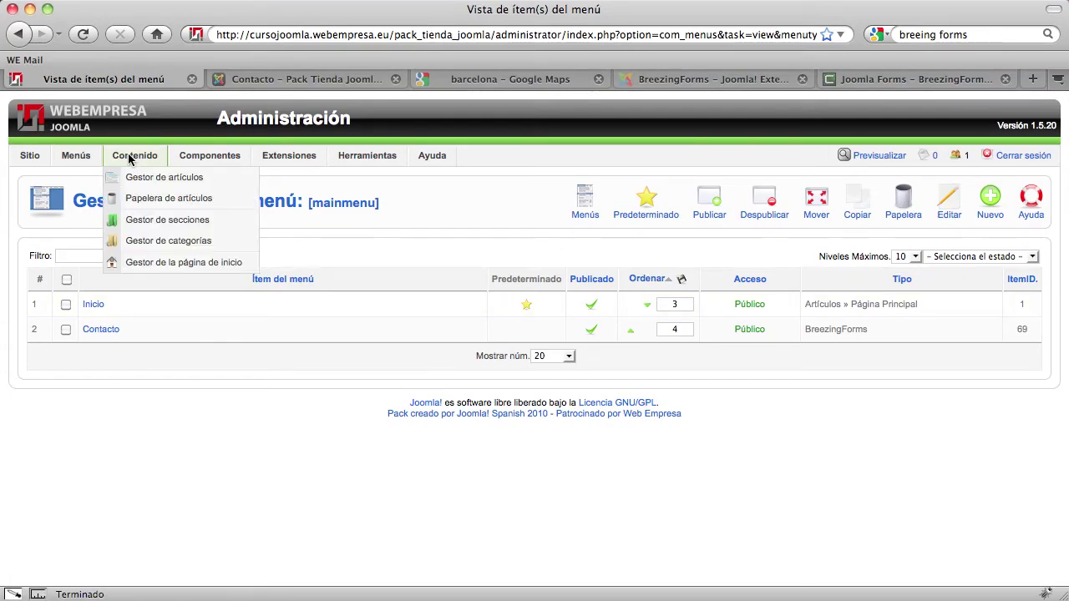
mouse_move(186, 157)
mouse_move(204, 218)
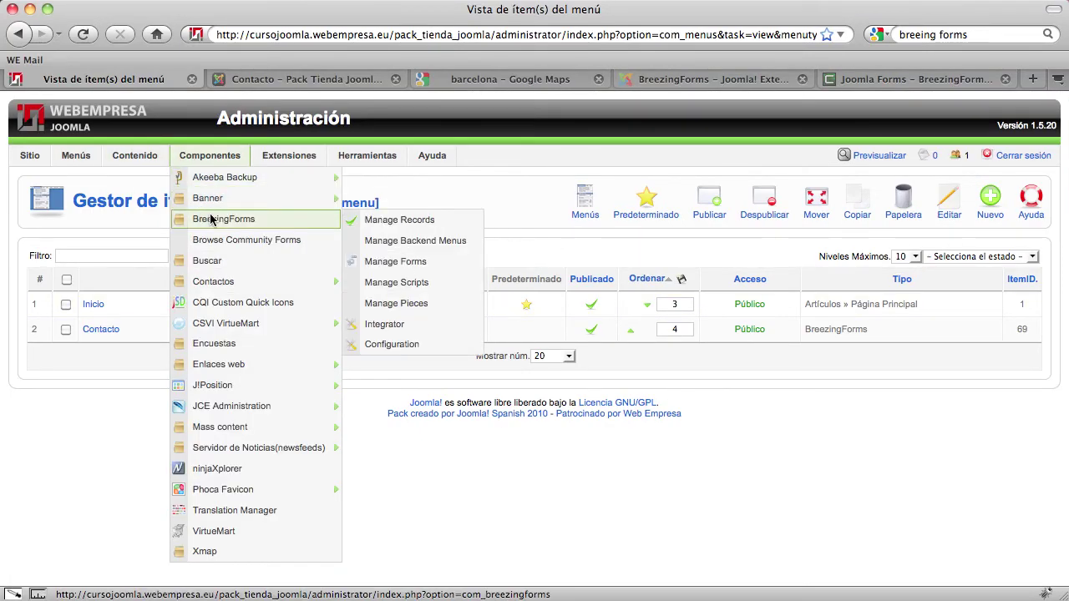
click(426, 265)
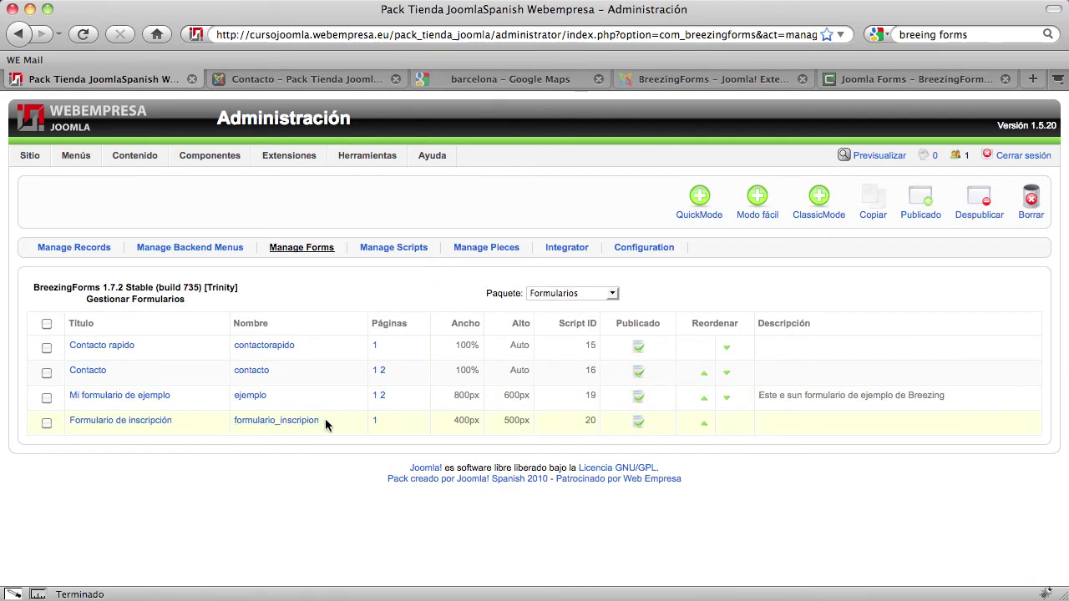
drag(332, 423, 238, 427)
key(super+c)
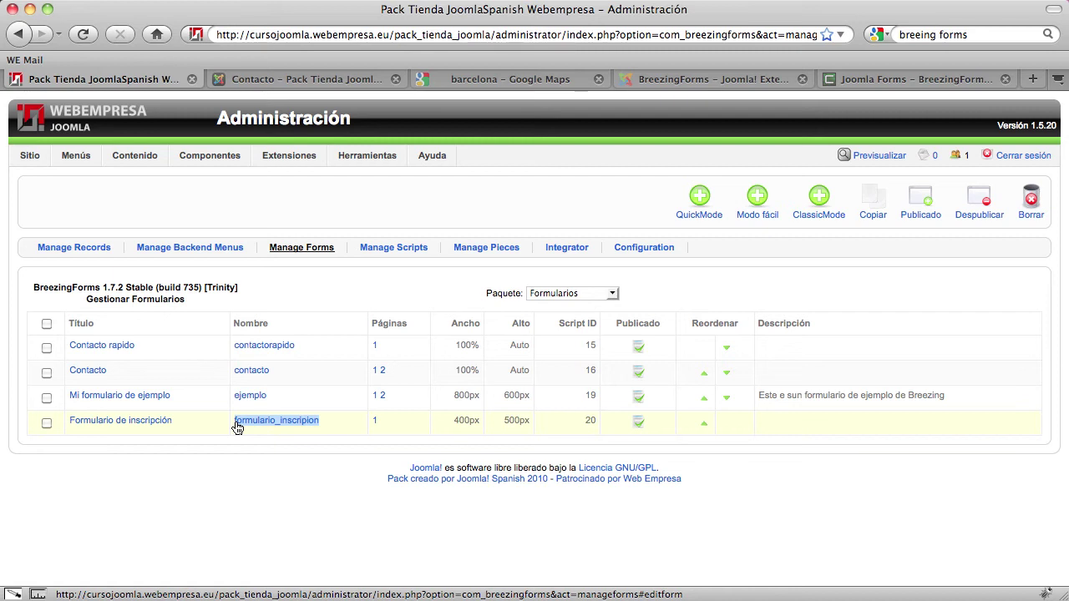
click(292, 439)
Return to the Menú principal item list
mouse_move(38, 164)
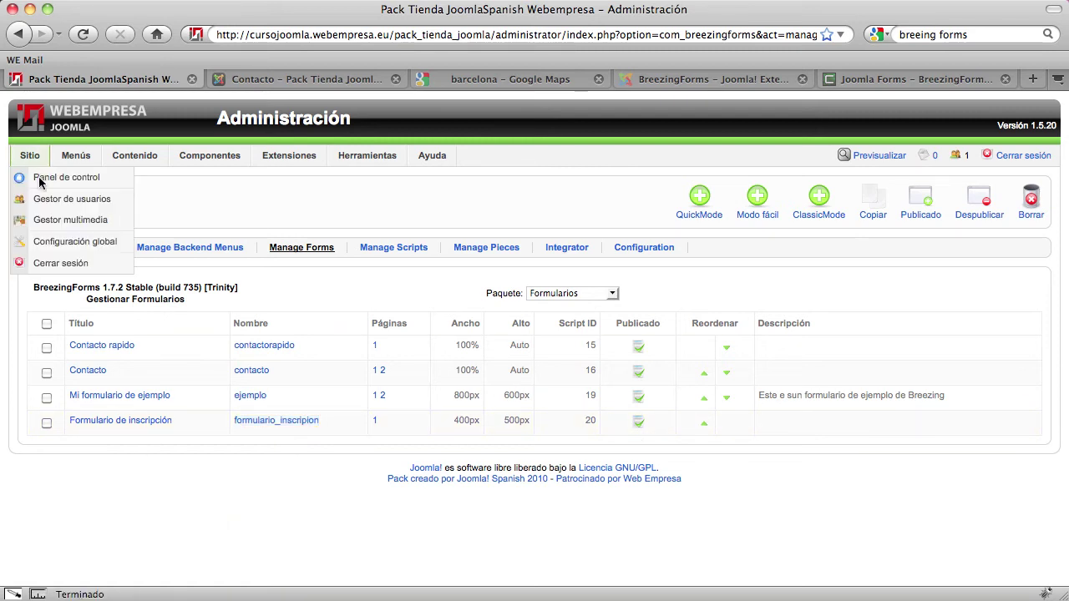
mouse_move(74, 164)
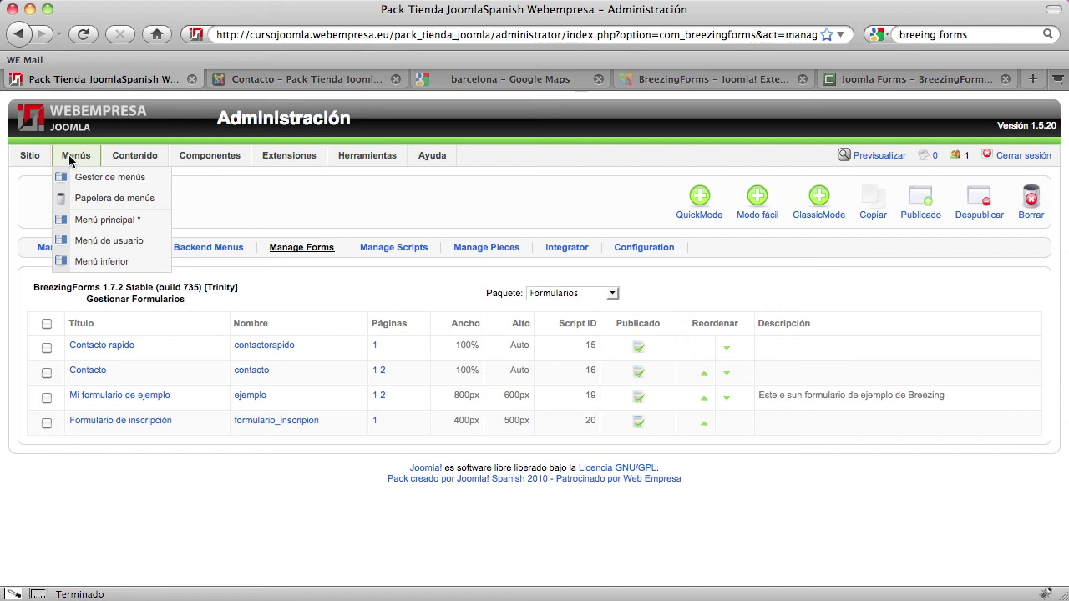
click(79, 221)
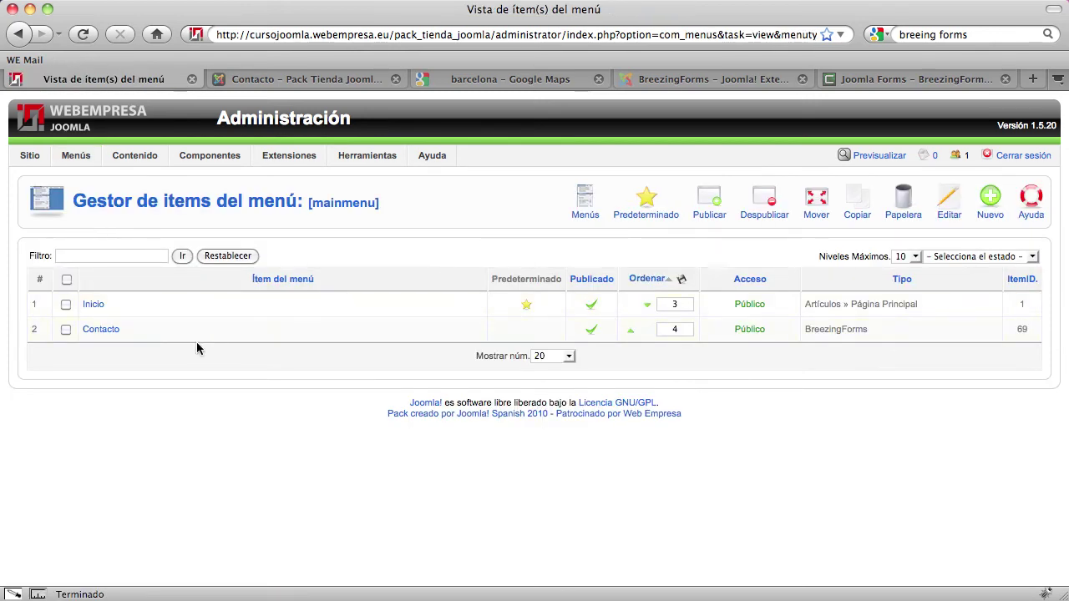
Create a BreezingForms menu item titled 'Formulario de inscripción' with form name formulario_inscripion
click(986, 204)
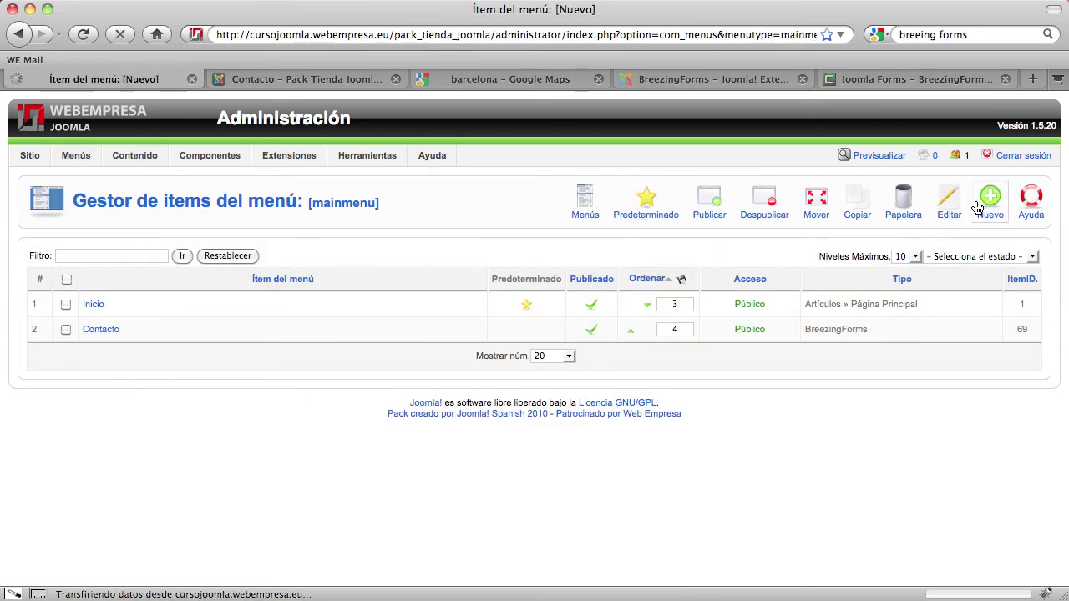
click(147, 341)
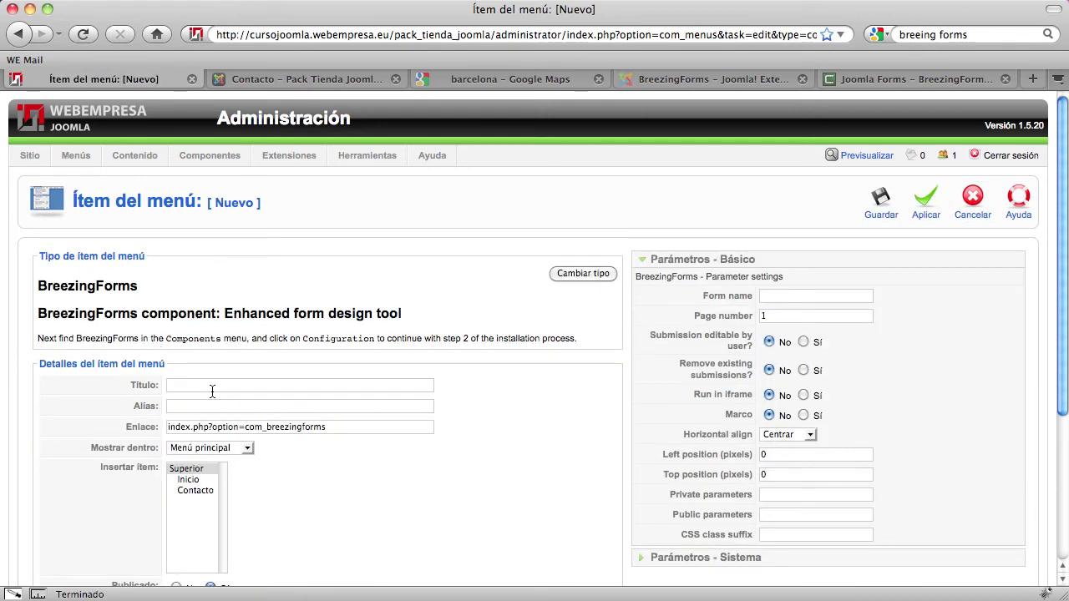
text(Fo)
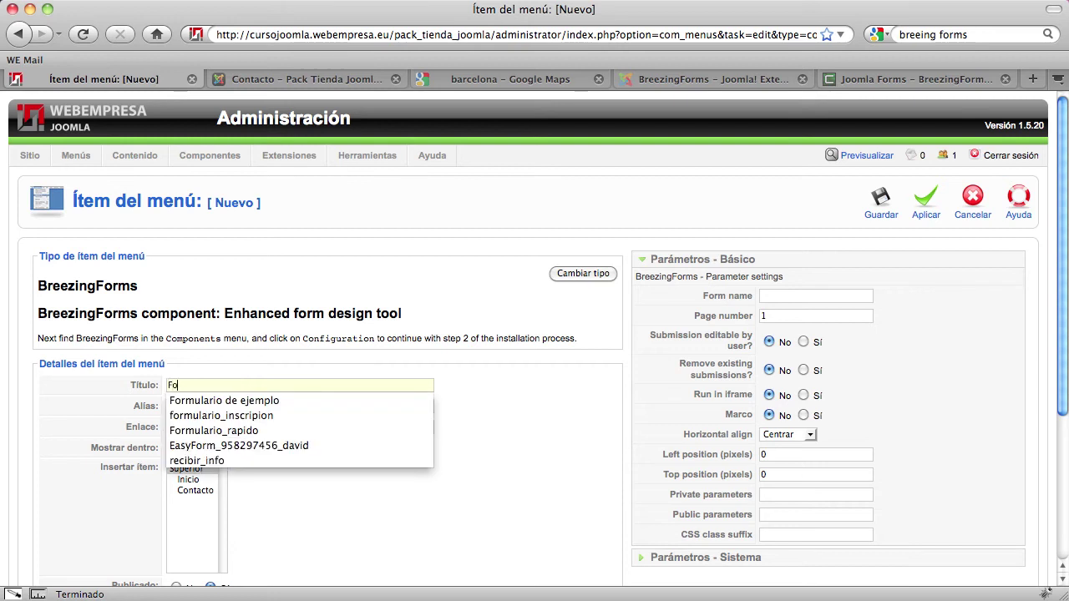
text(rmulario de ins)
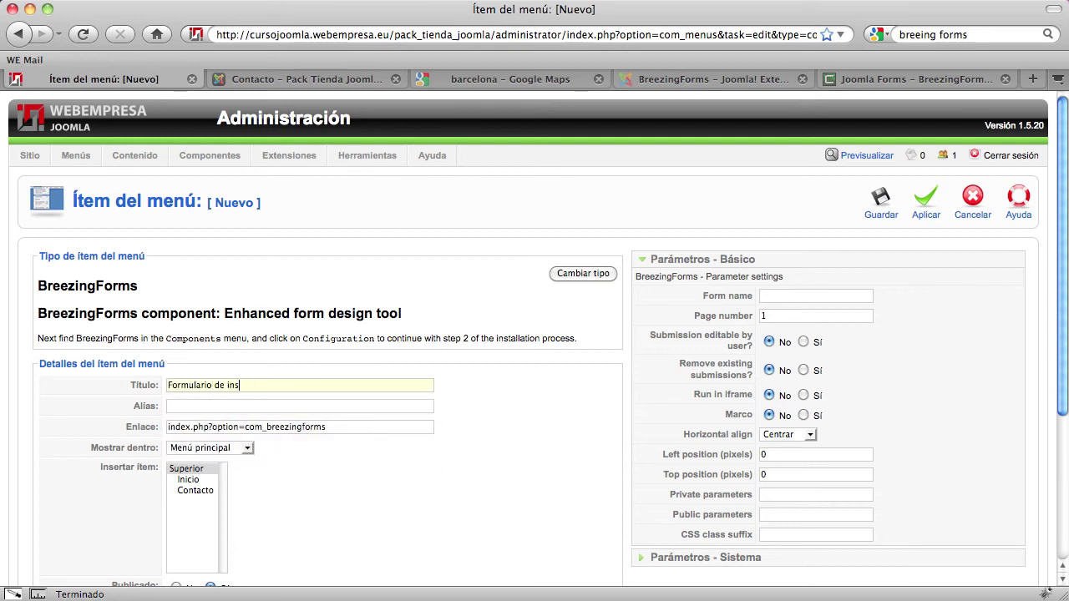
text(cripción)
key(super+v)
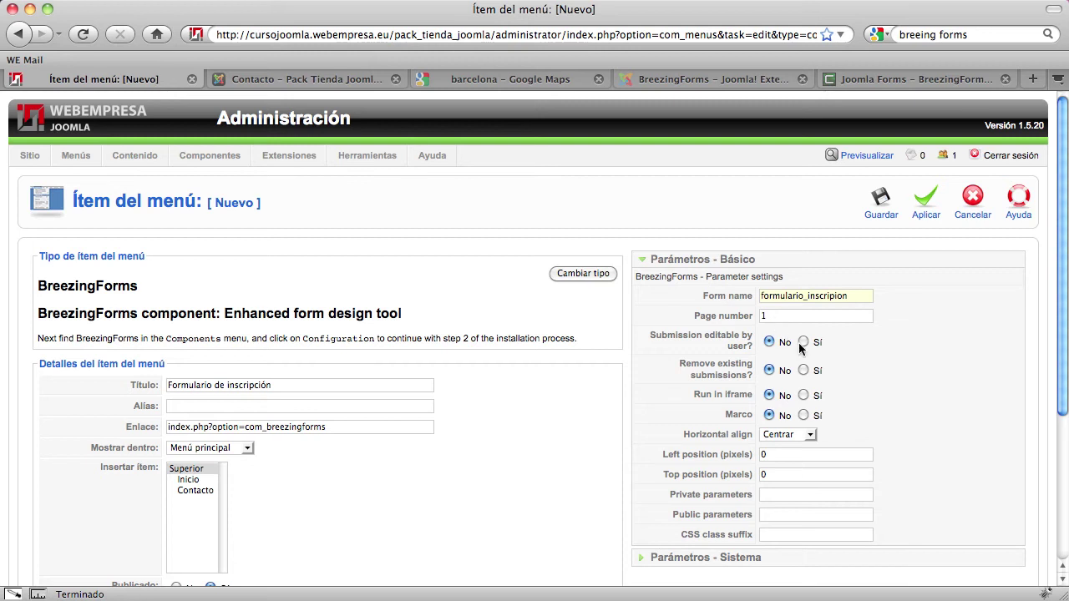
Check the system and basic parameter sections, then save the menu item
scroll(799, 349, down, 2)
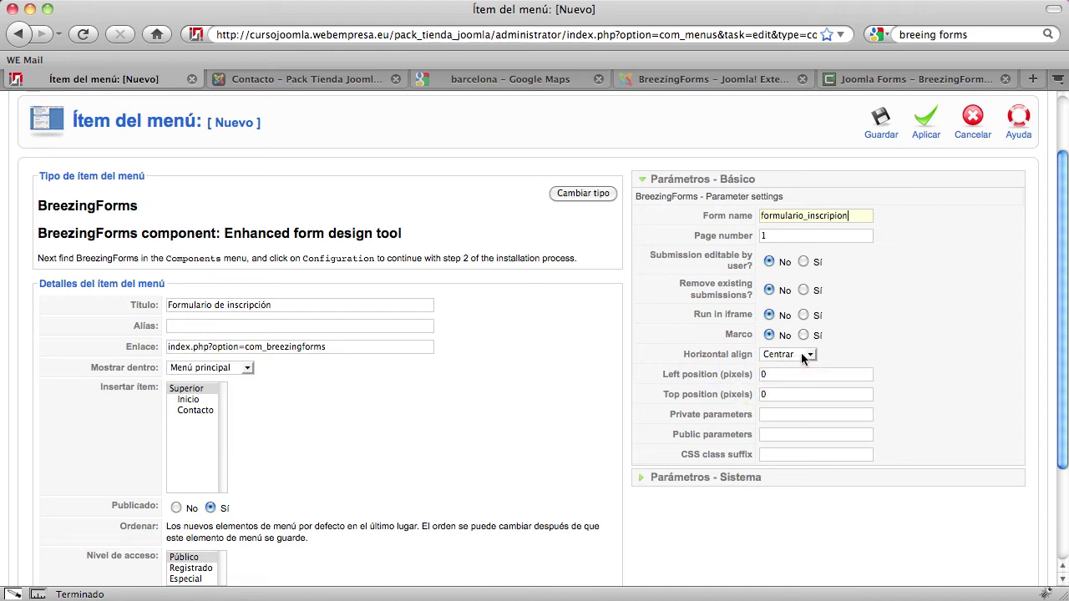
click(716, 480)
scroll(716, 483, up, 2)
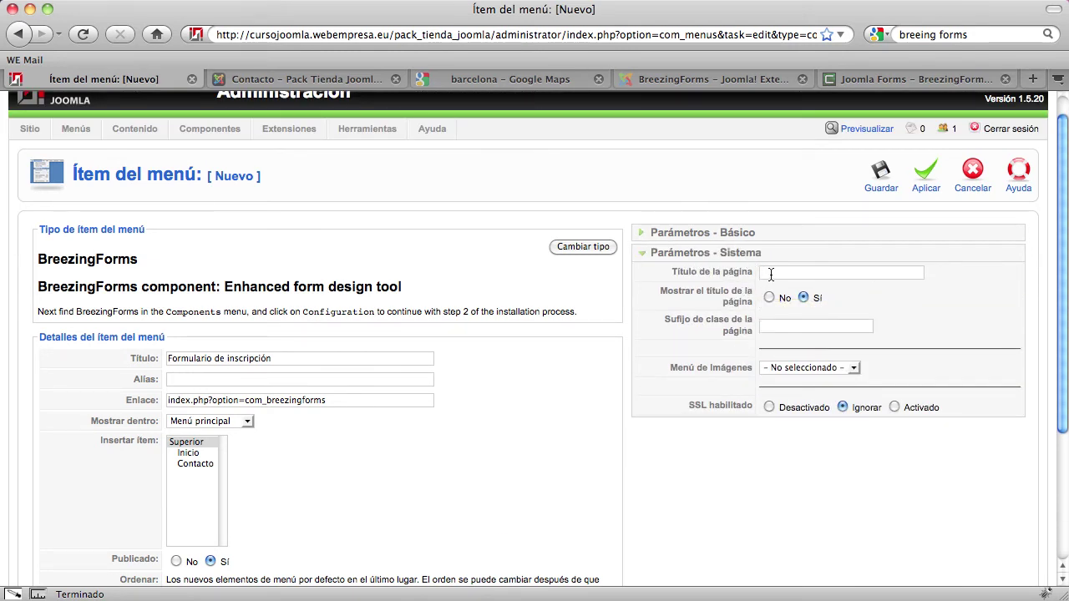
click(728, 235)
scroll(780, 444, up, 1)
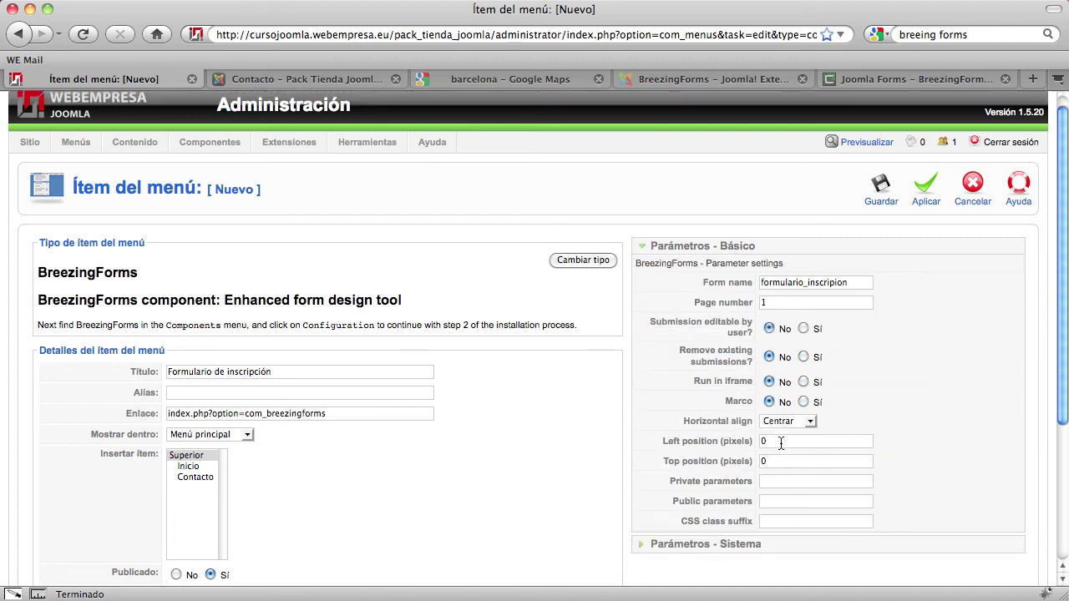
scroll(781, 443, up, 1)
click(879, 206)
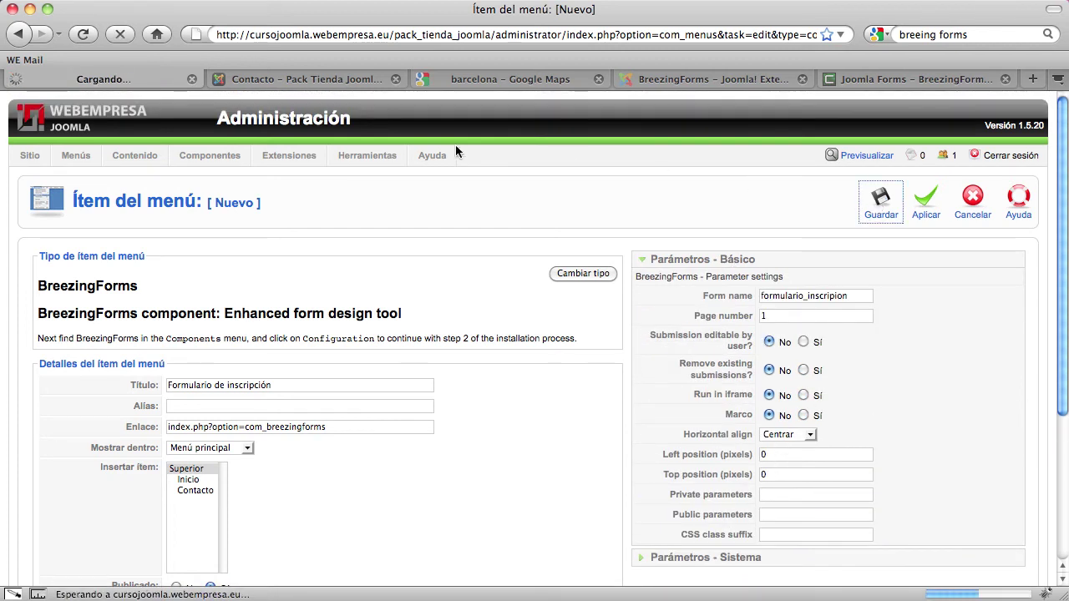
On the public site, go from Inicio to the Formulario de inscripción page and scroll through the live form
click(293, 82)
click(148, 177)
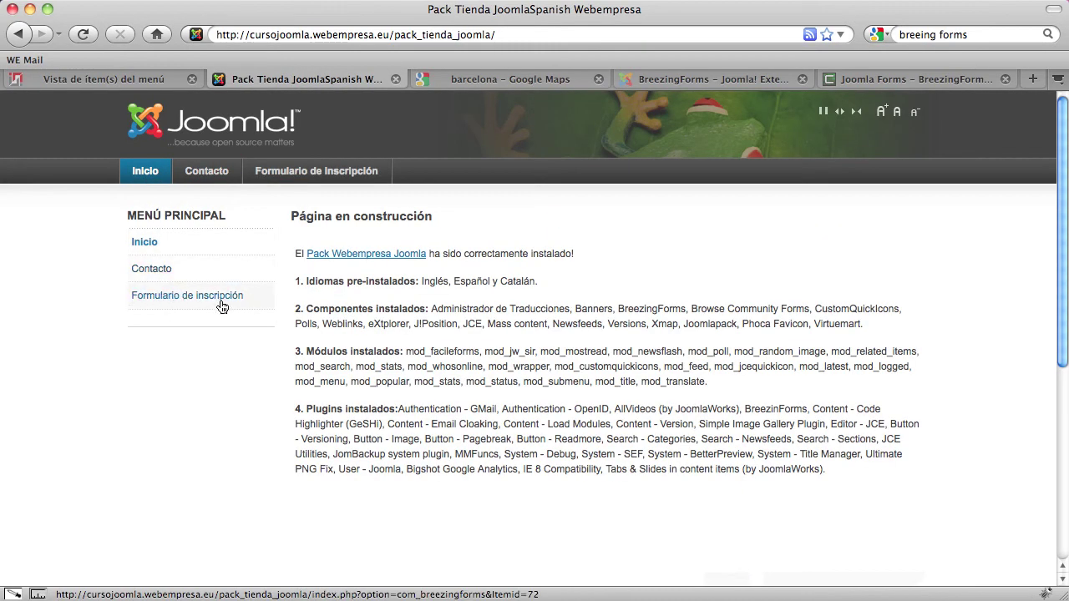
click(176, 301)
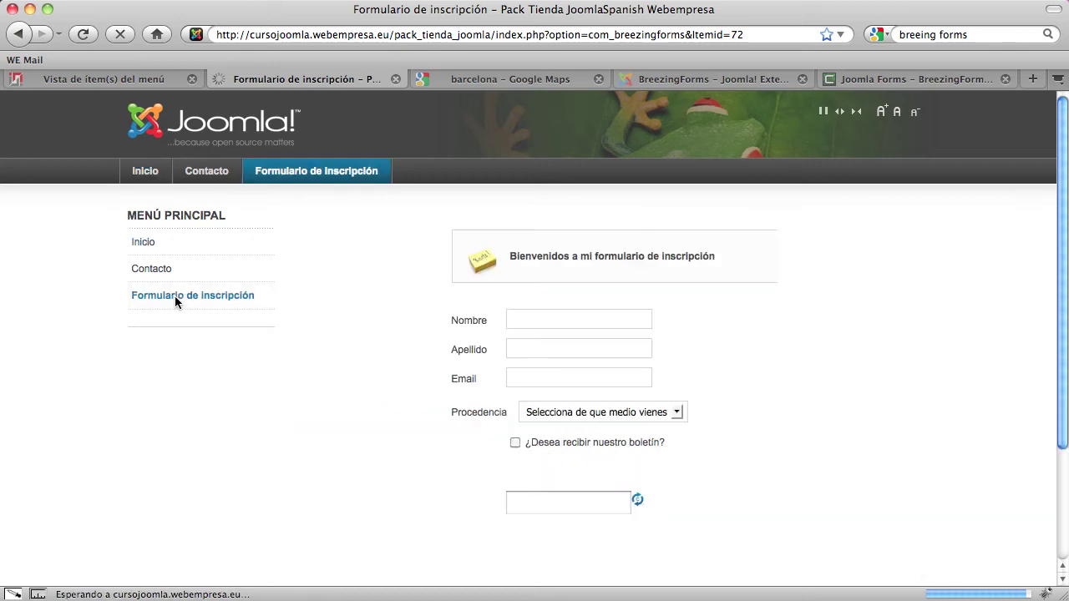
scroll(540, 384, down, 3)
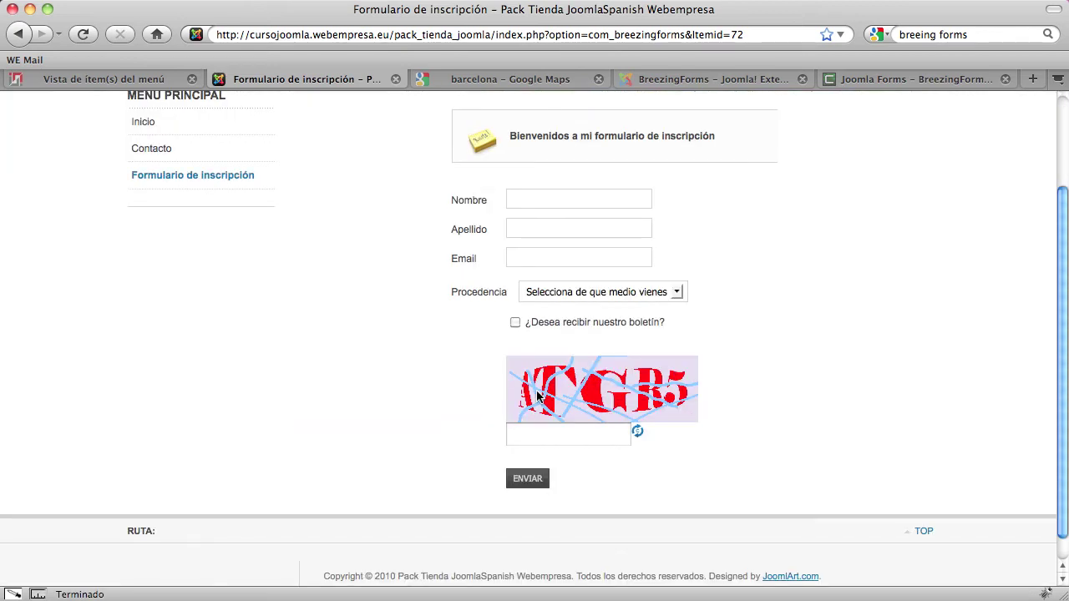
scroll(537, 412, up, 3)
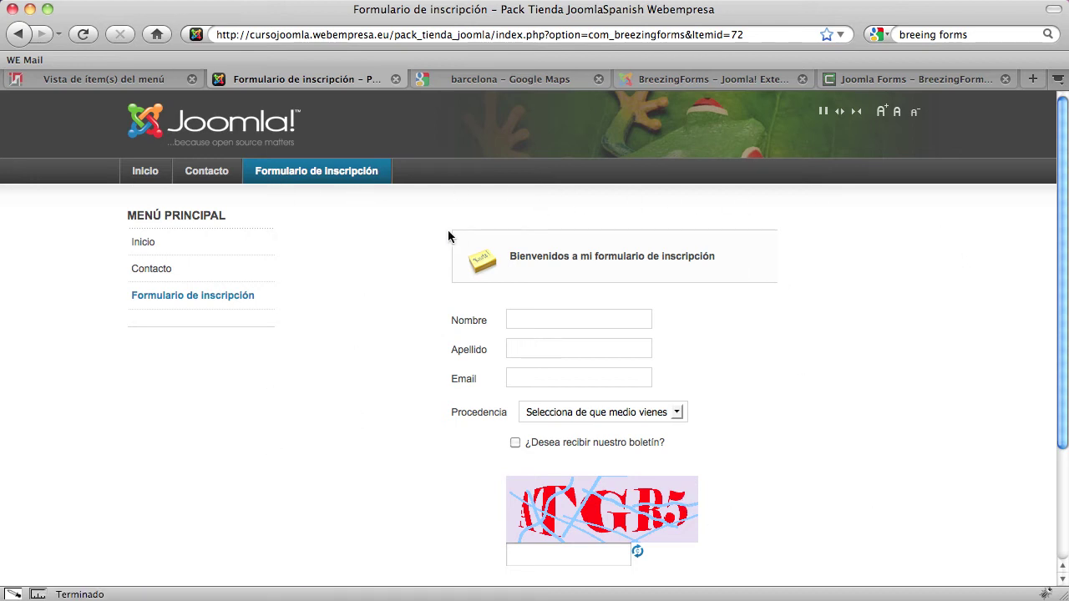
Set the Formulario de inscripción menu item's horizontal align to Izquierda and apply
click(109, 75)
click(124, 407)
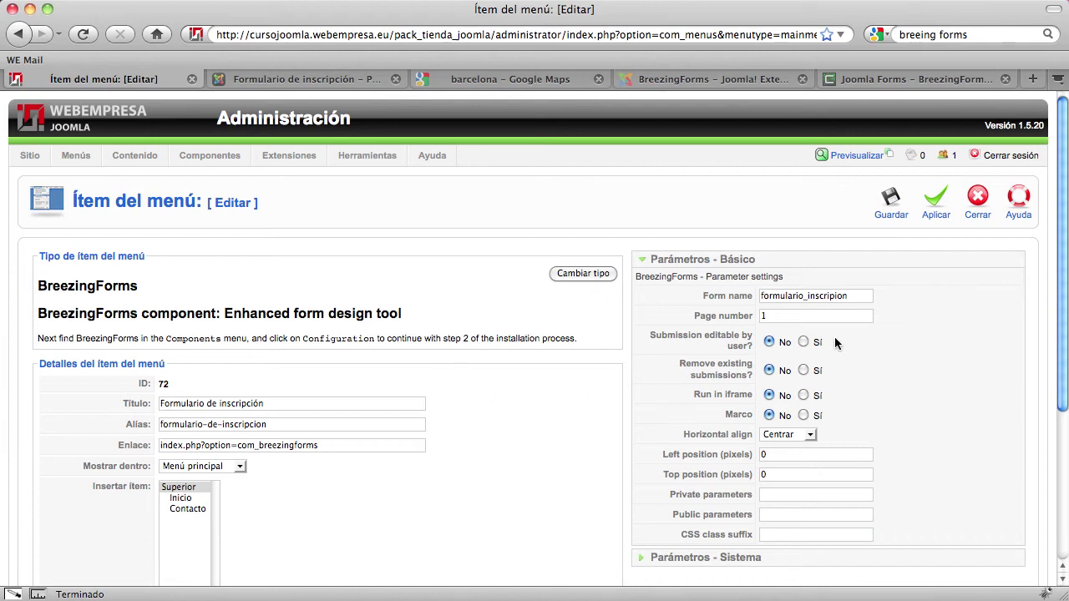
click(793, 435)
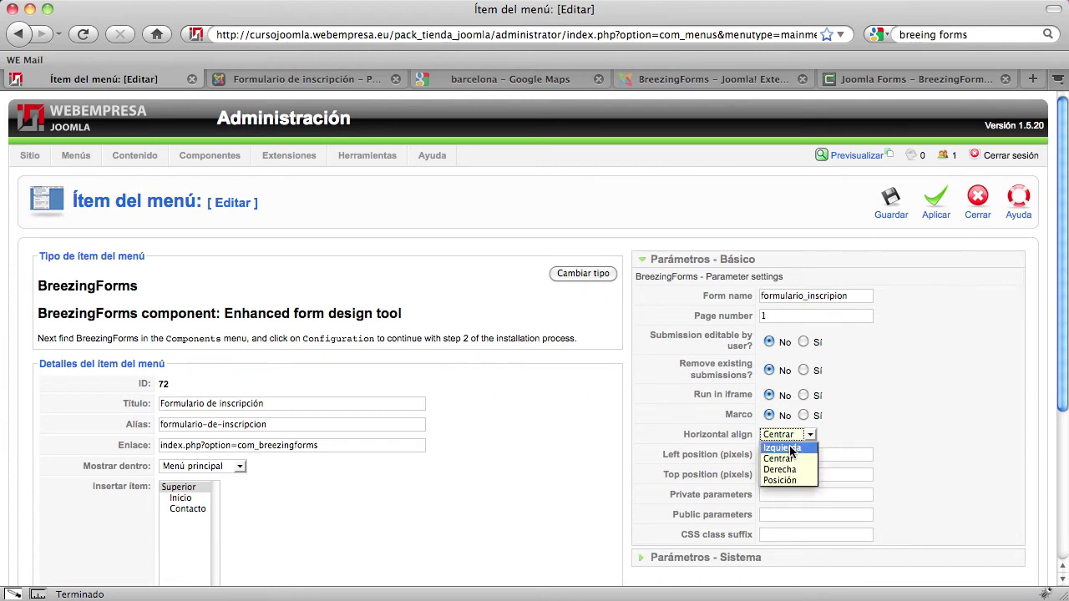
click(789, 451)
click(935, 202)
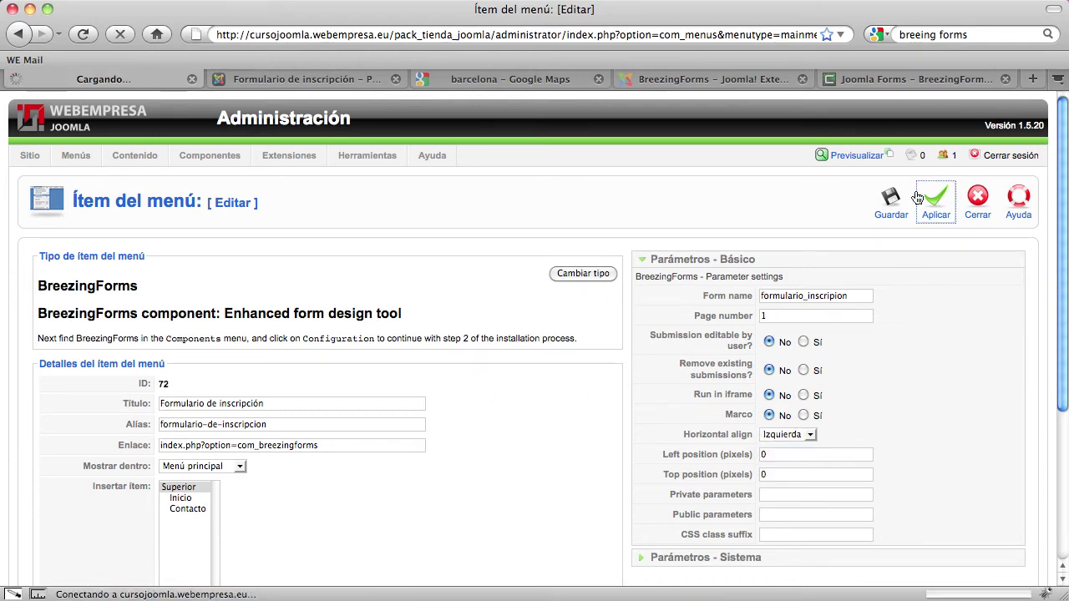
Reload the site's registration page to check the left-aligned form
click(306, 78)
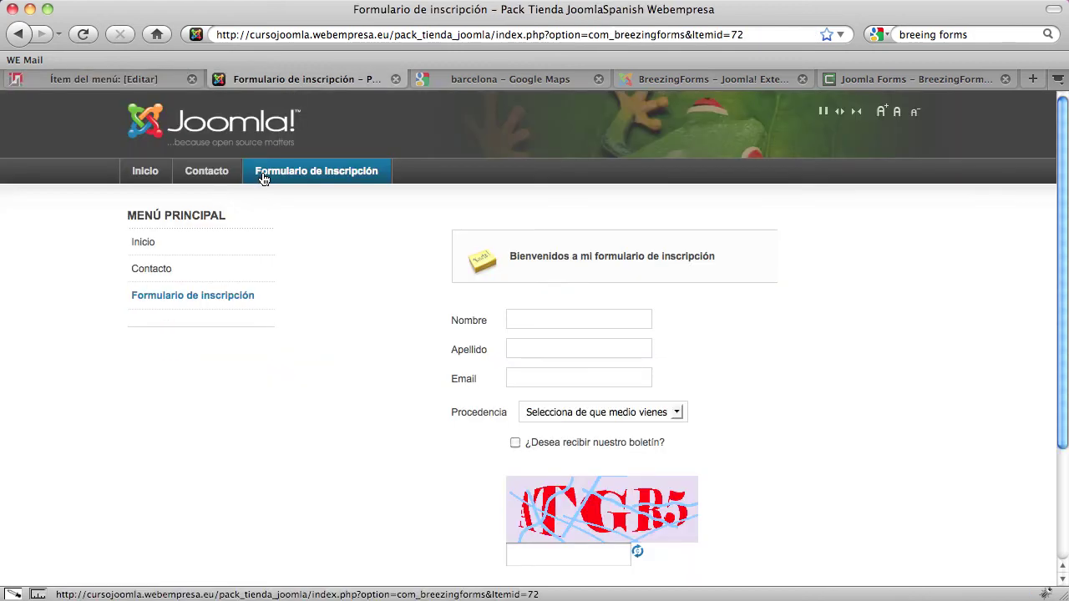
click(291, 174)
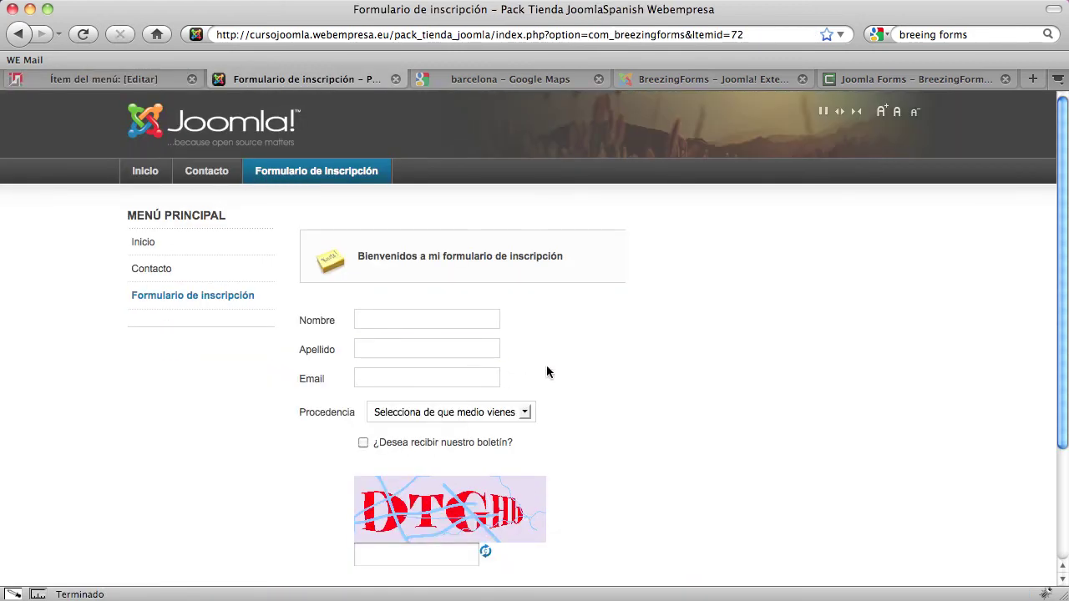
scroll(546, 370, down, 3)
scroll(547, 371, up, 3)
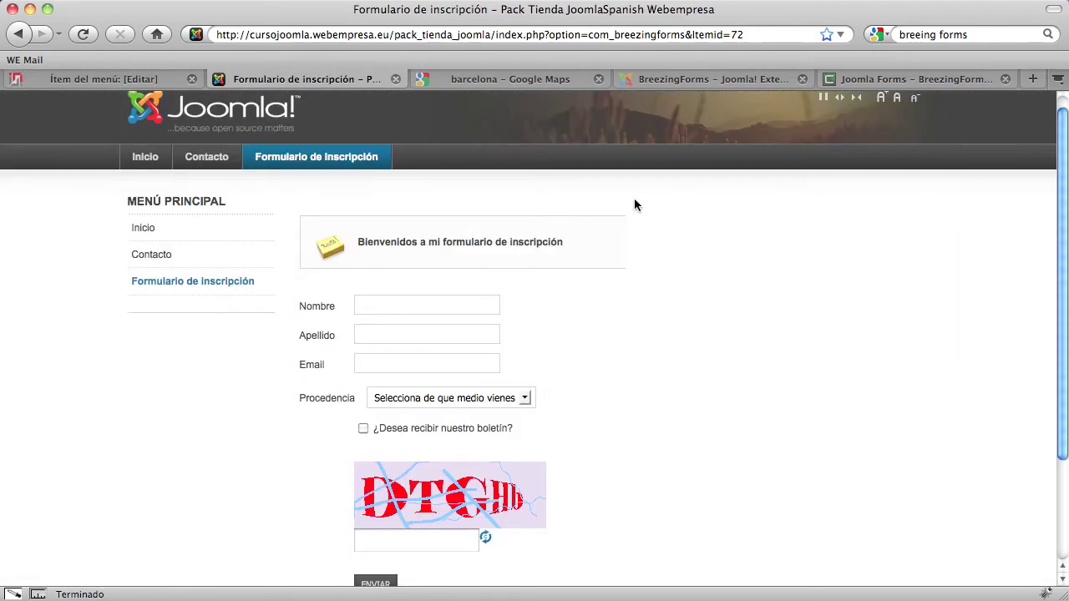
scroll(637, 368, down, 3)
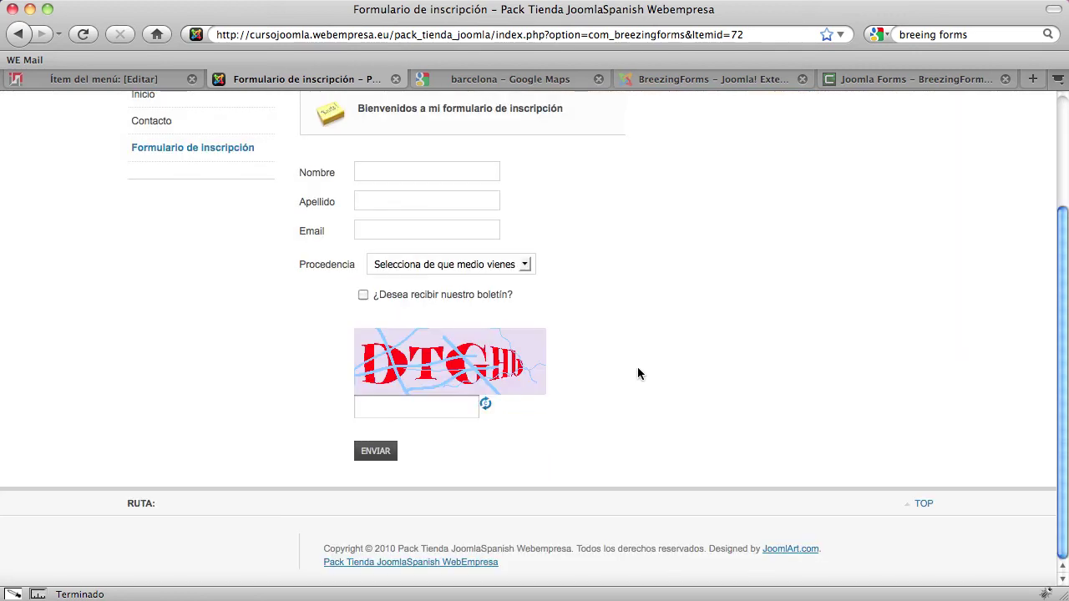
scroll(611, 331, up, 2)
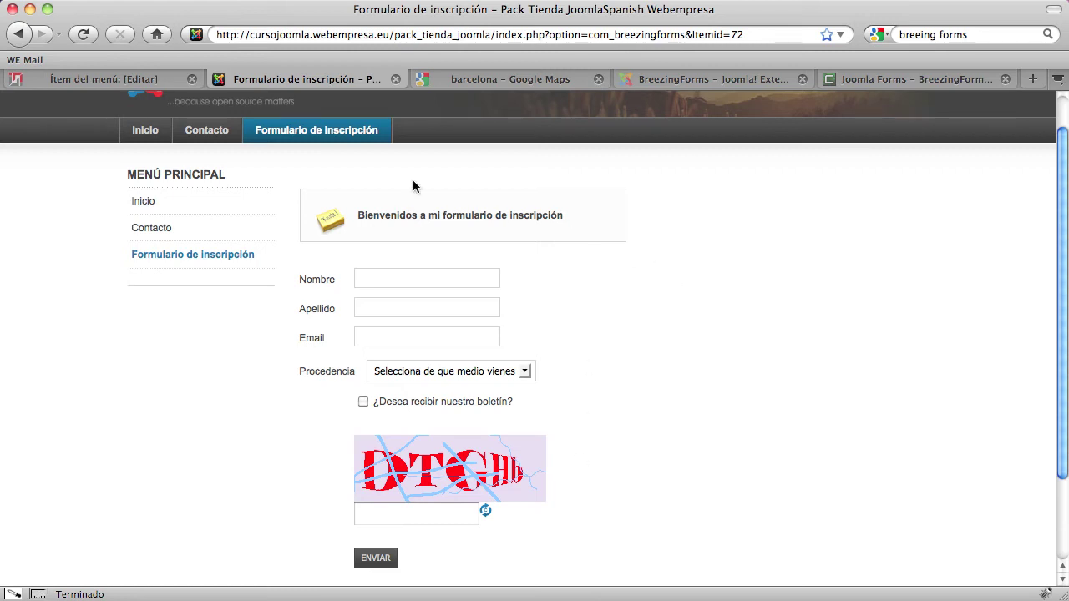
click(126, 79)
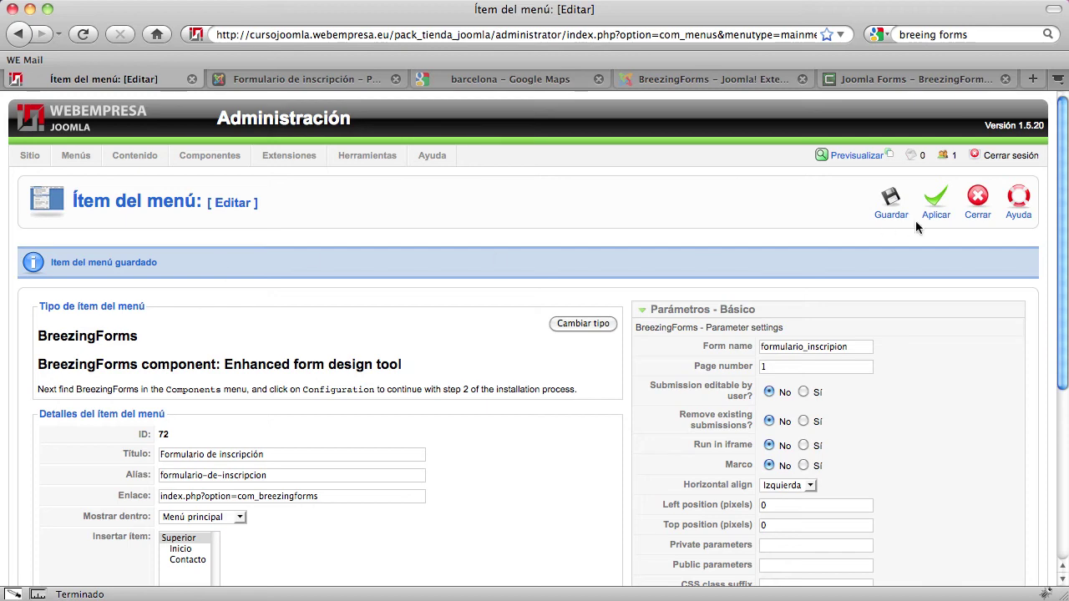
Close the menu item and open the Formulario de inscripción form from BreezingForms Manage Forms
click(977, 201)
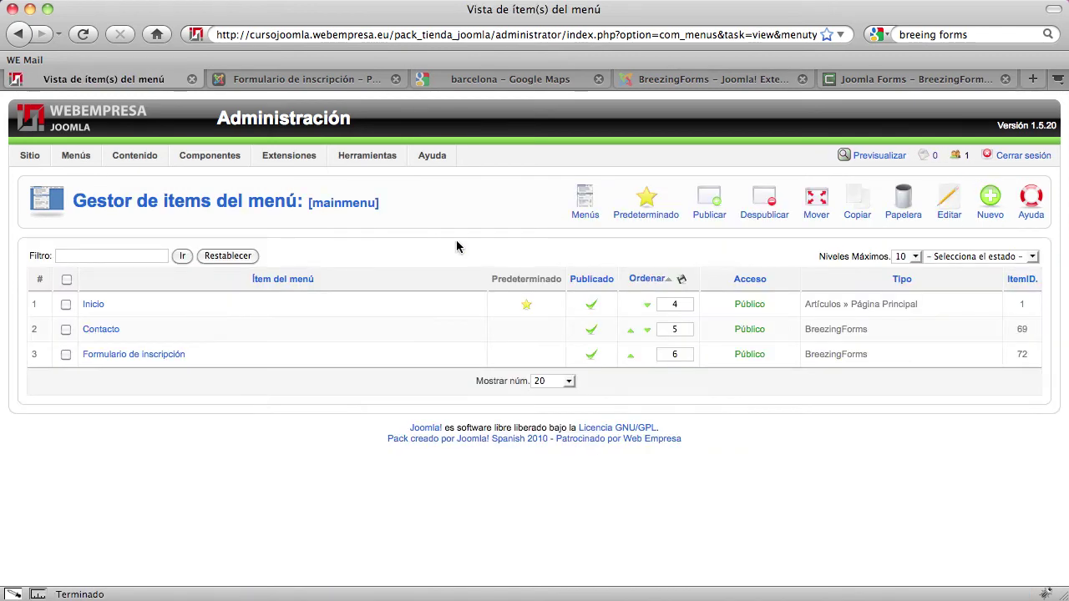
mouse_move(180, 153)
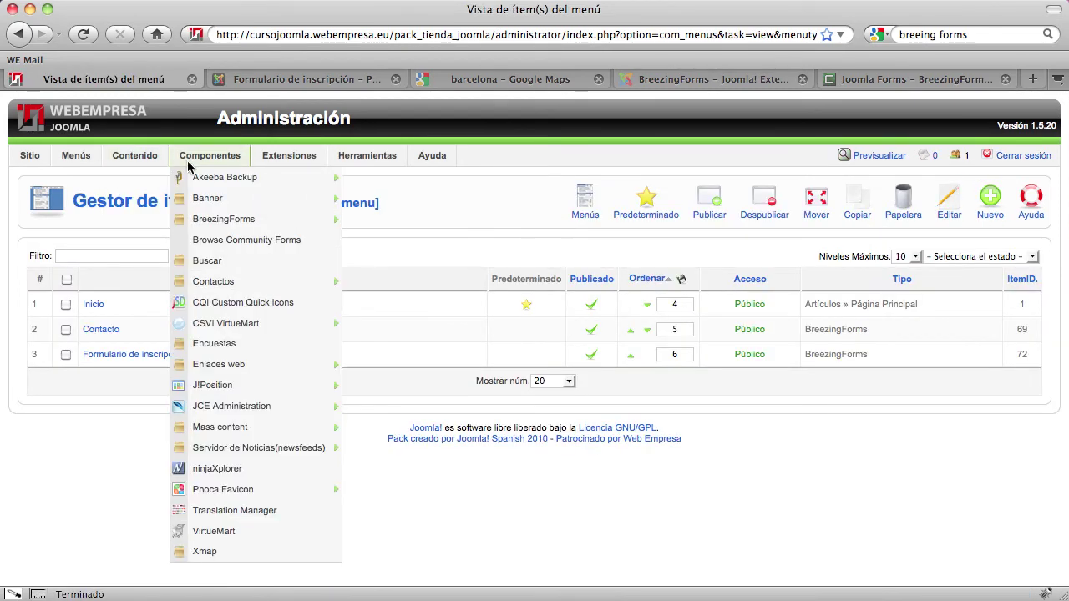
mouse_move(218, 222)
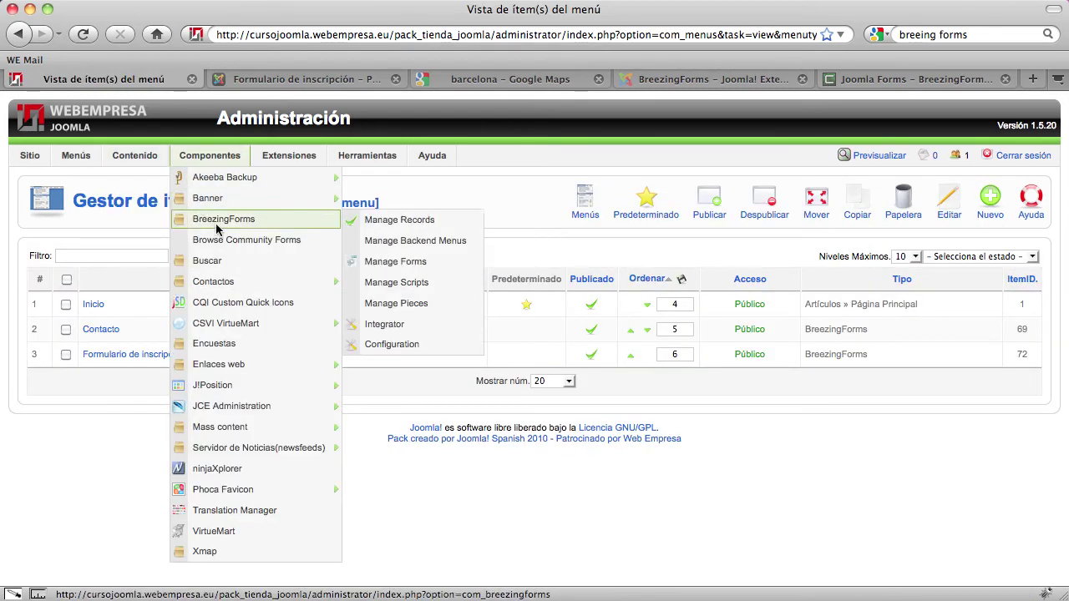
click(406, 264)
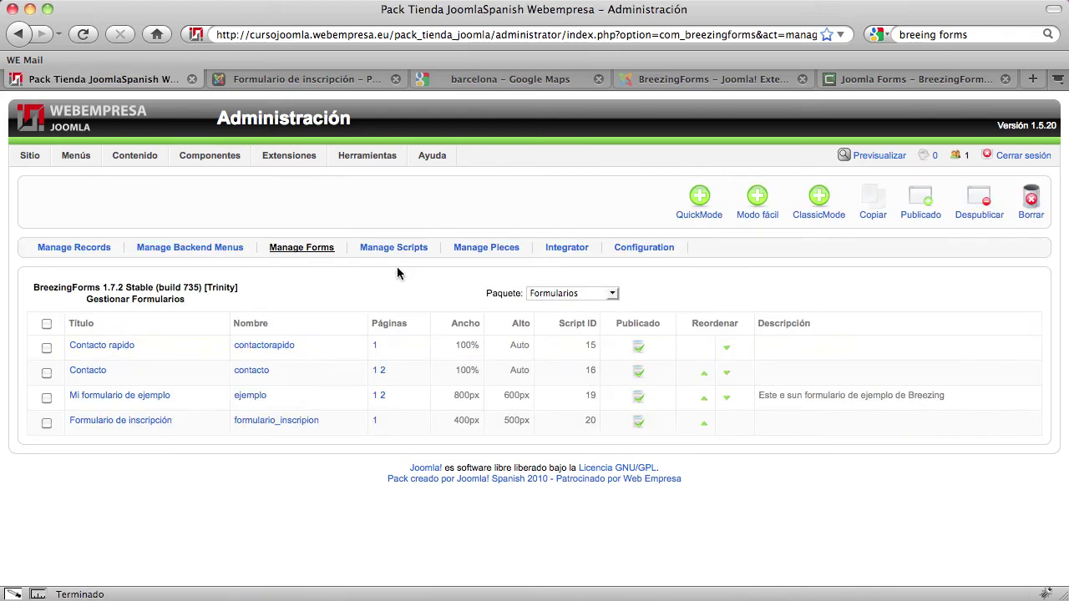
click(131, 426)
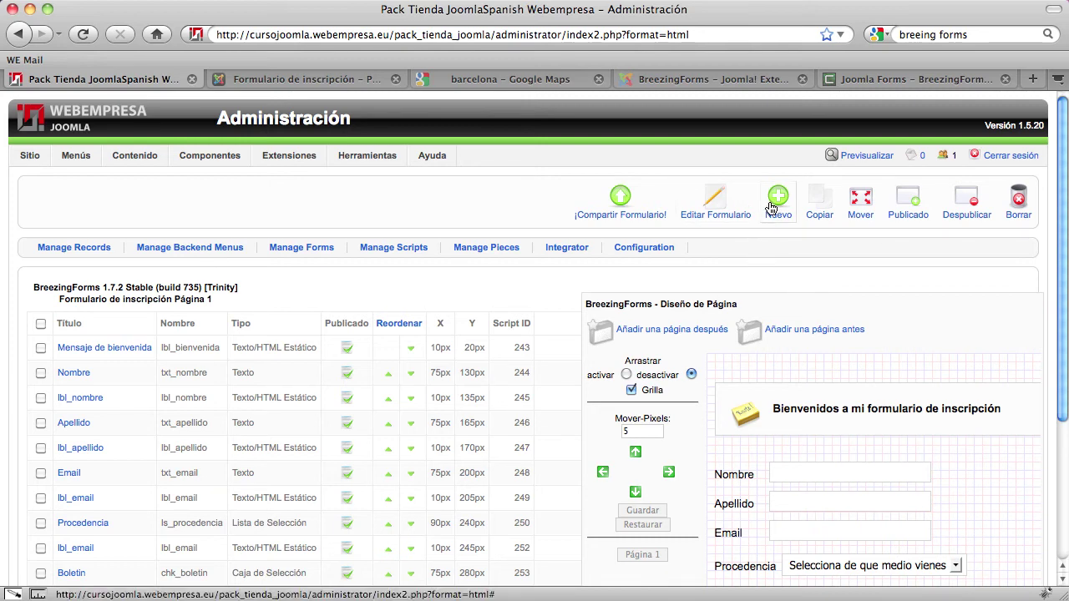
click(506, 80)
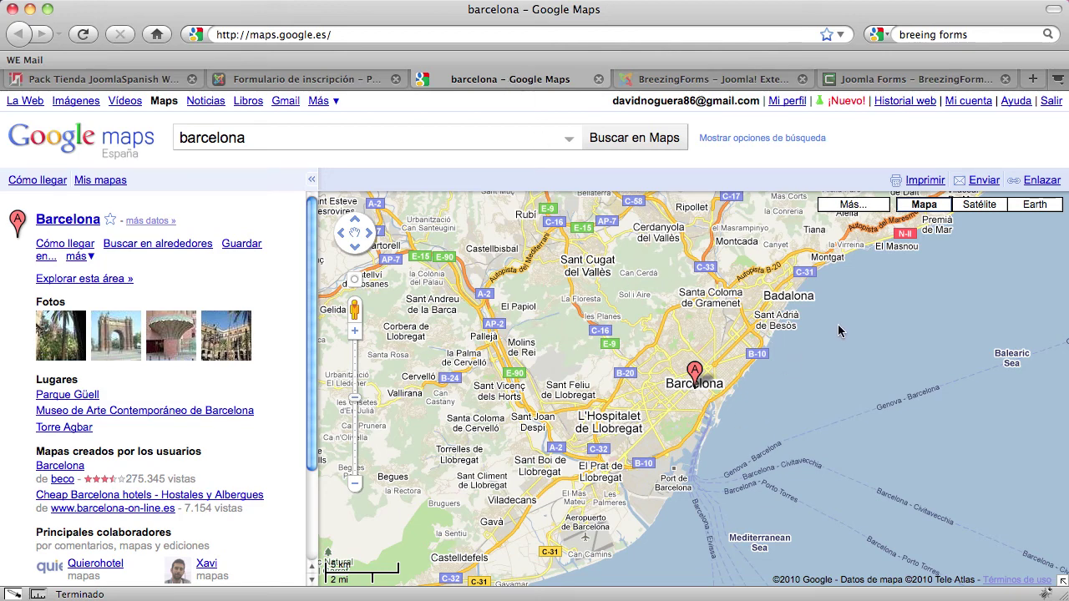
Copy the Barcelona map's iframe embed code from Google Maps' Enlazar panel
click(1044, 182)
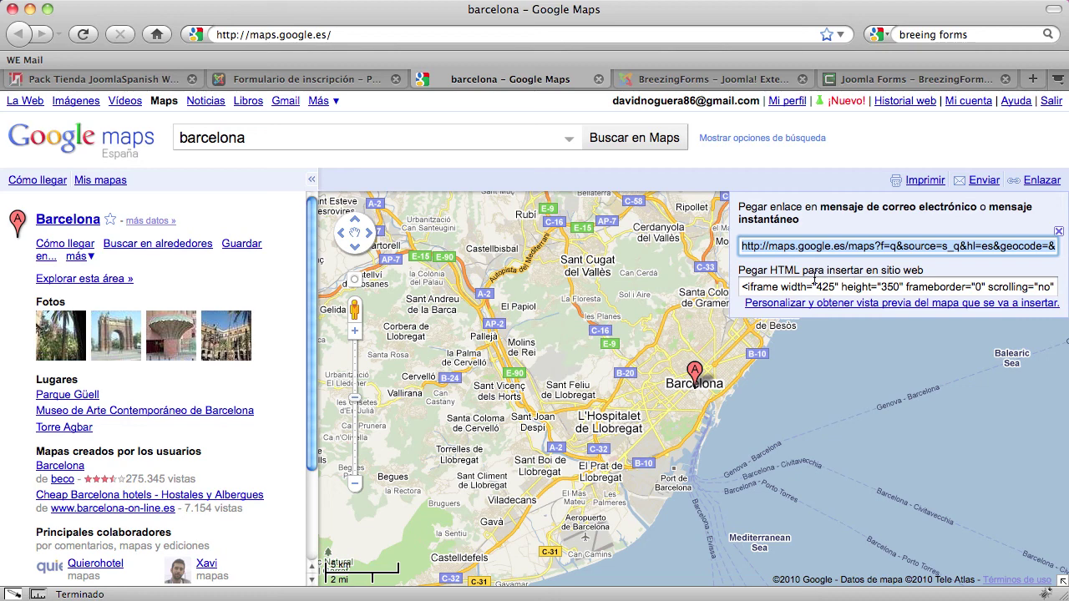
click(850, 288)
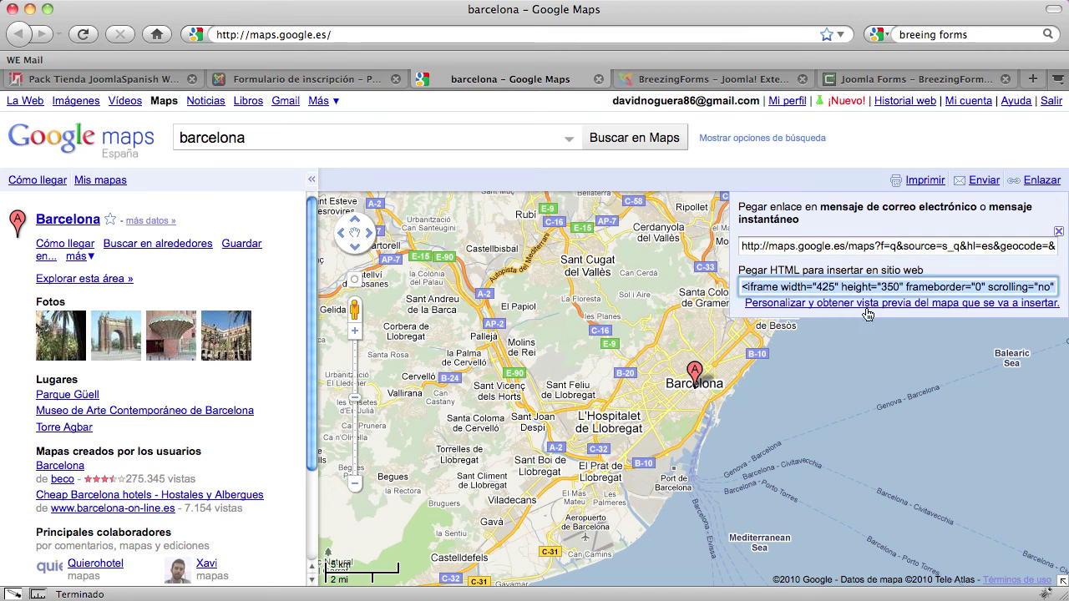
right_click(815, 287)
click(860, 337)
click(275, 80)
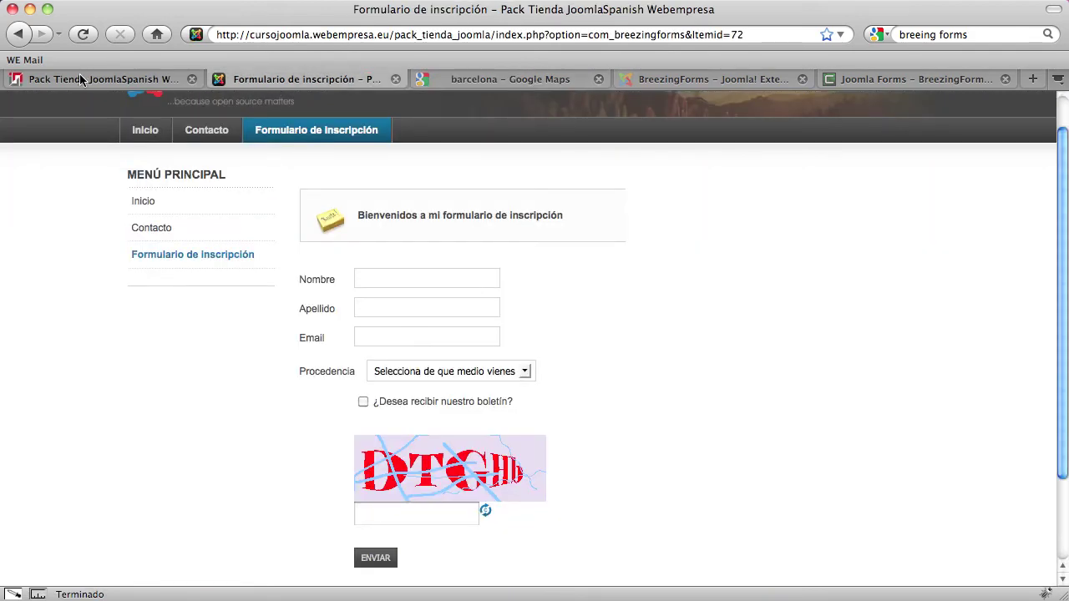
Start a new Texto/HTML Estático element in the form editor
click(81, 79)
scroll(544, 391, down, 3)
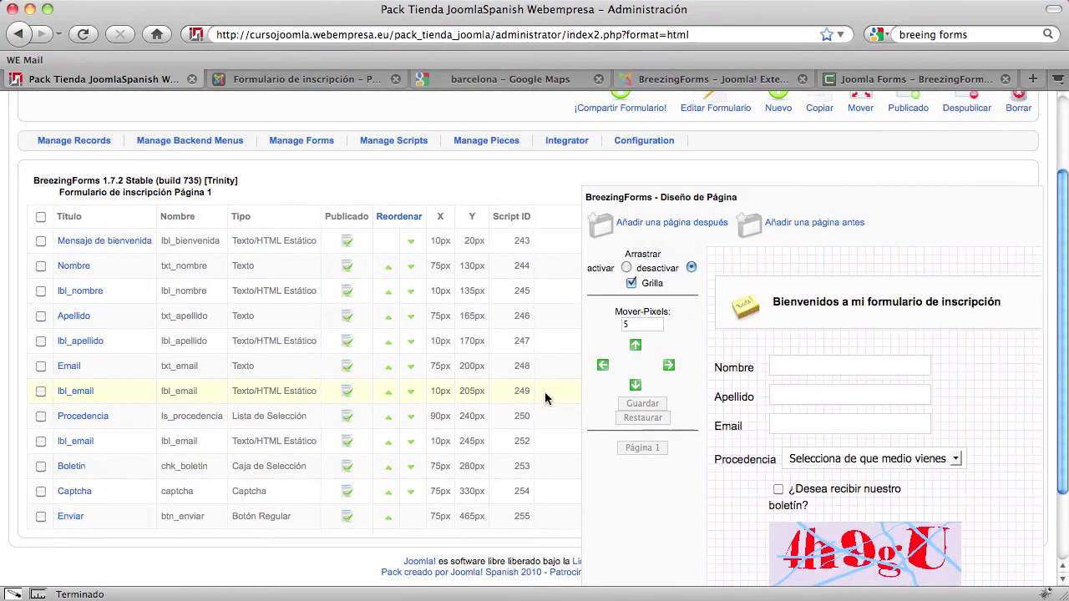
scroll(545, 391, up, 3)
click(777, 200)
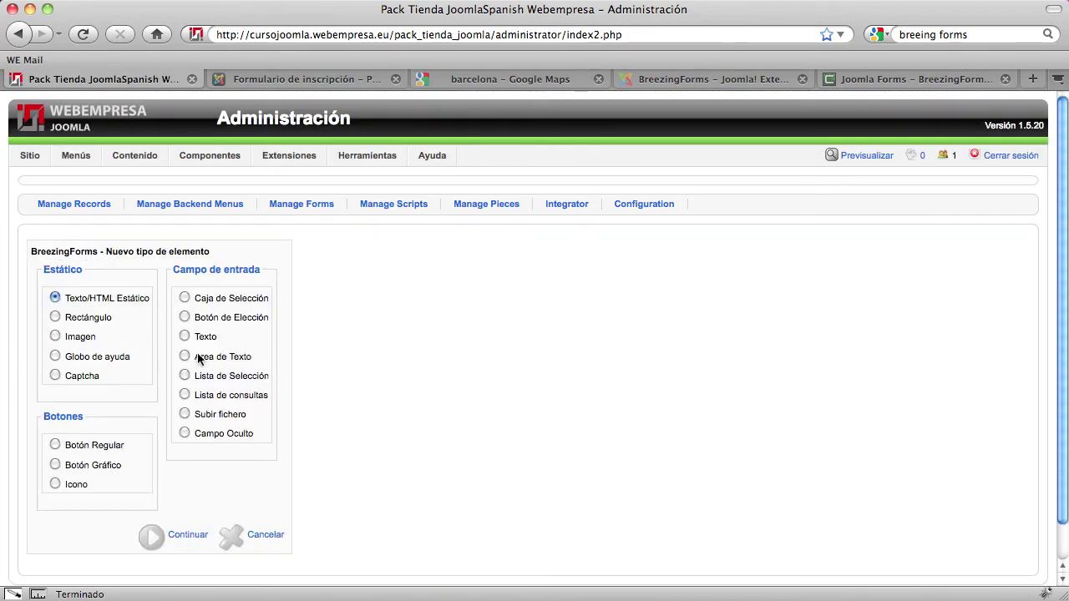
click(191, 537)
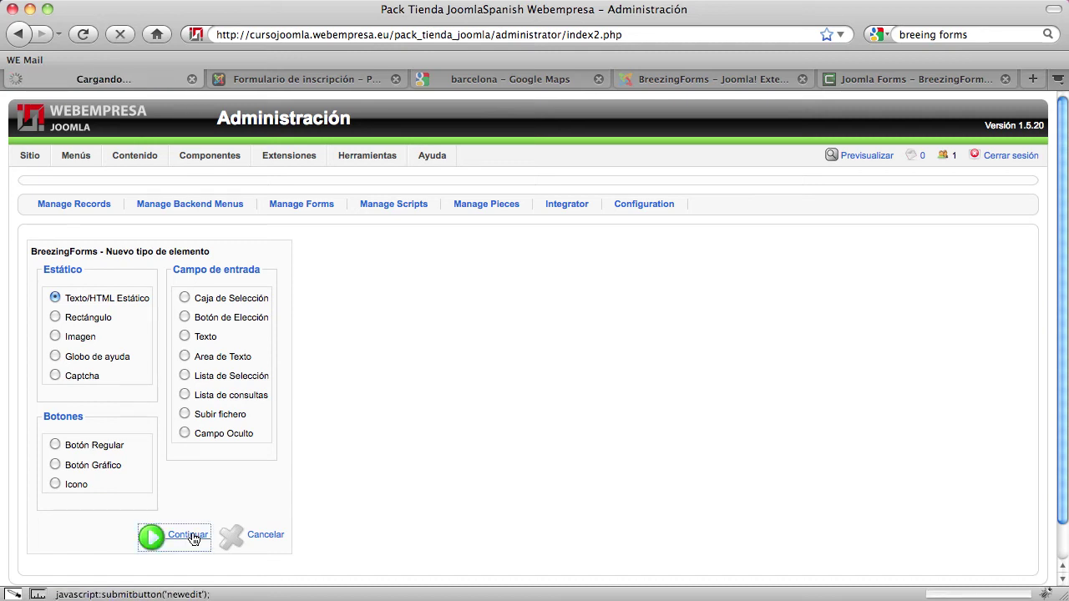
Title the element Mapa, name it lbl_mapa, and paste the map iframe as its HTML
click(220, 320)
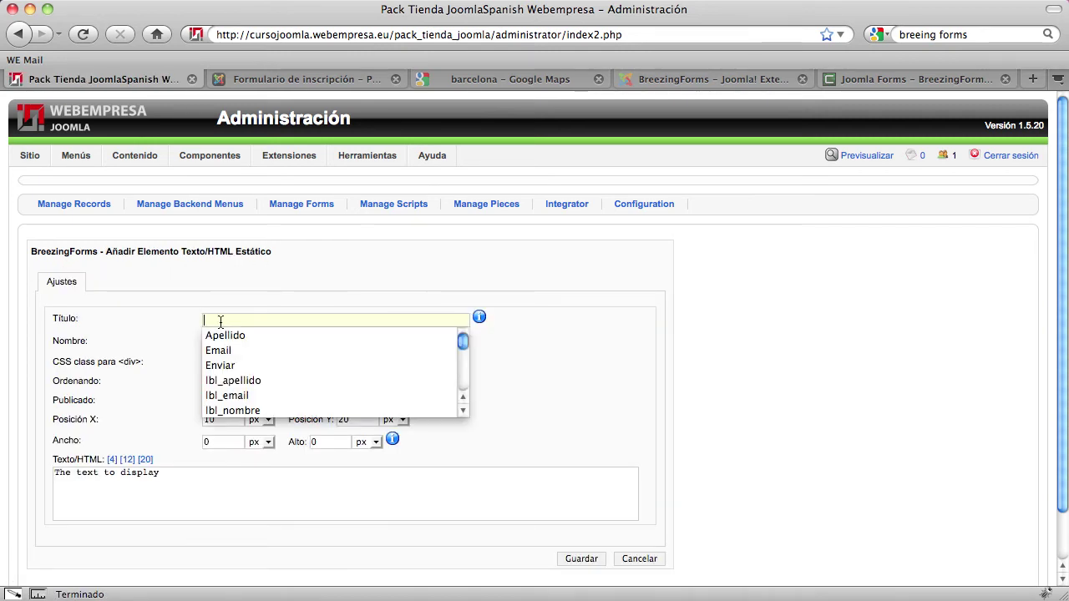
text(Mapa)
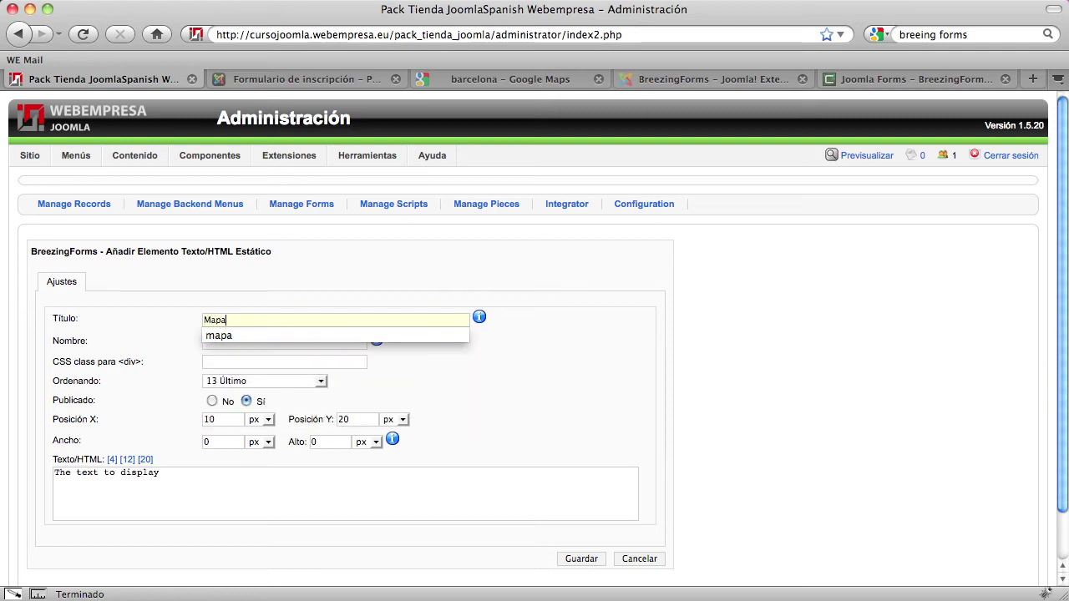
click(976, 469)
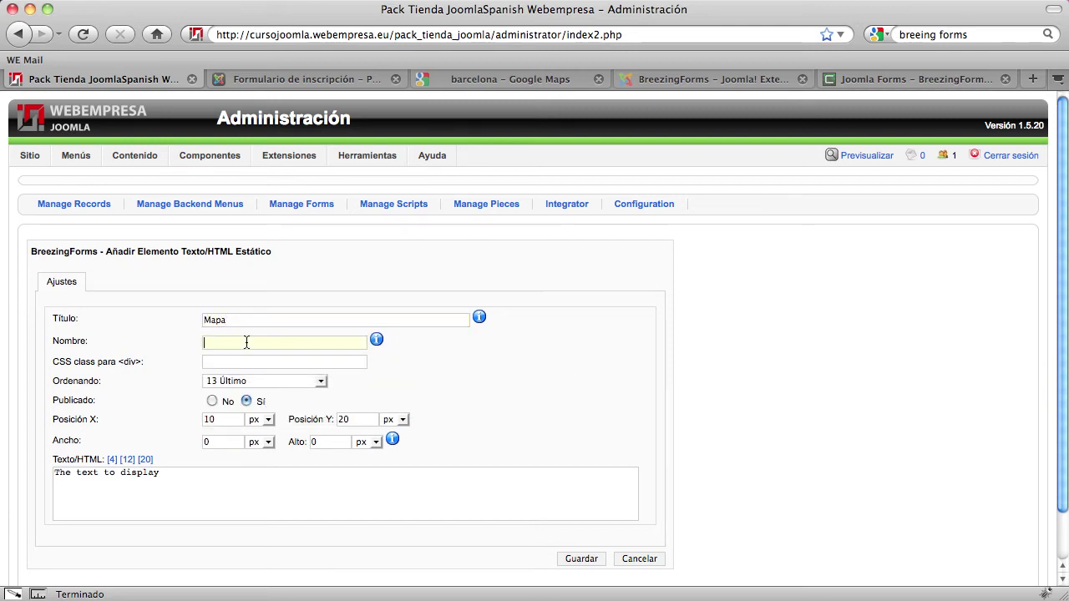
text(lbl_mapa)
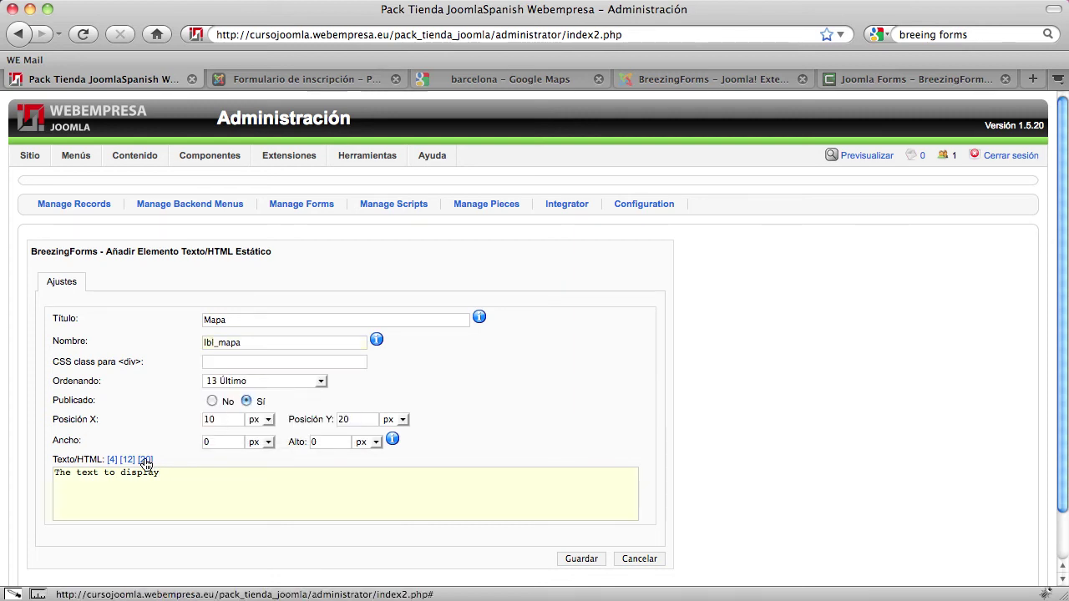
drag(153, 470, 4, 454)
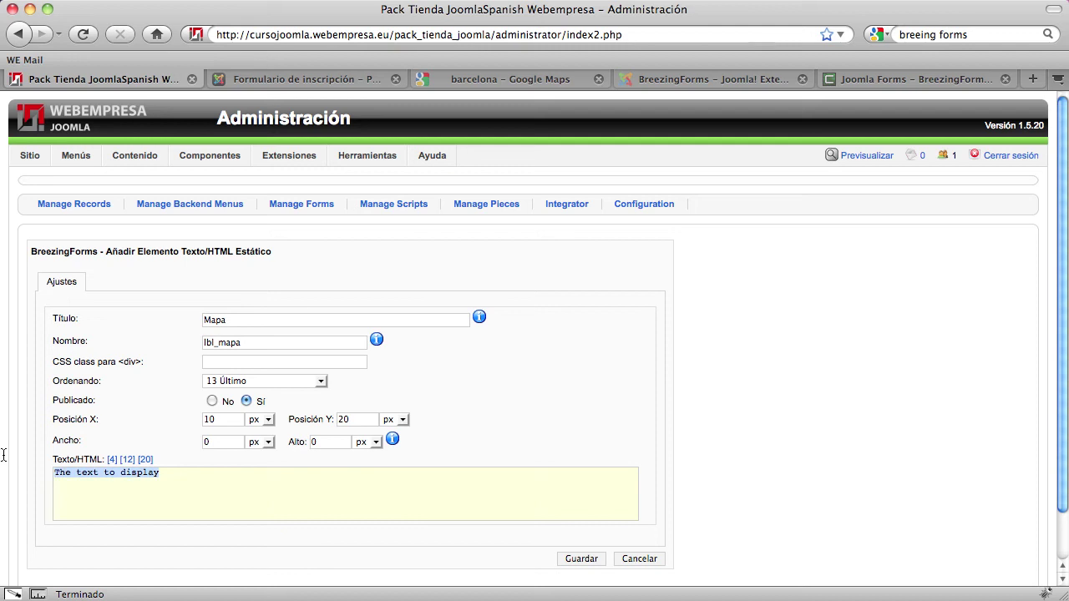
key(super+v)
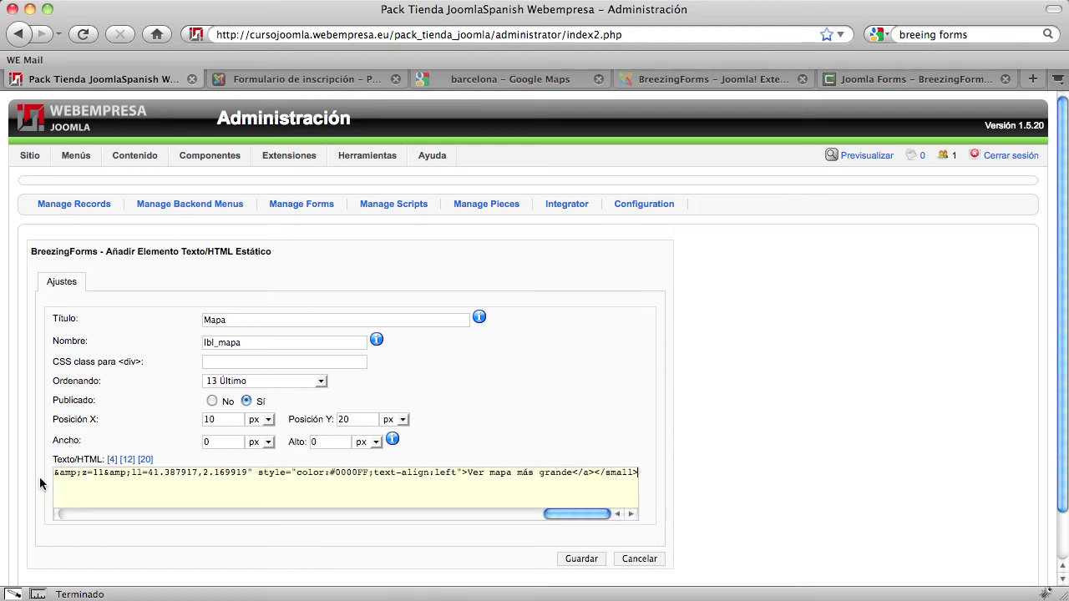
Resize the HTML content box and save the Mapa element
scroll(38, 482, down, 2)
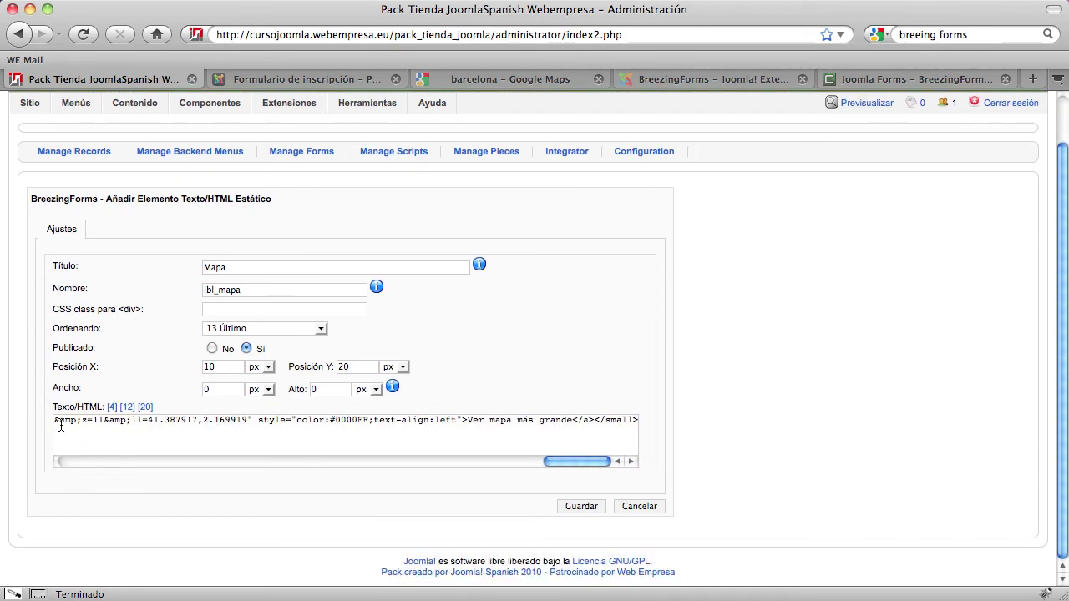
click(144, 406)
scroll(138, 359, down, 3)
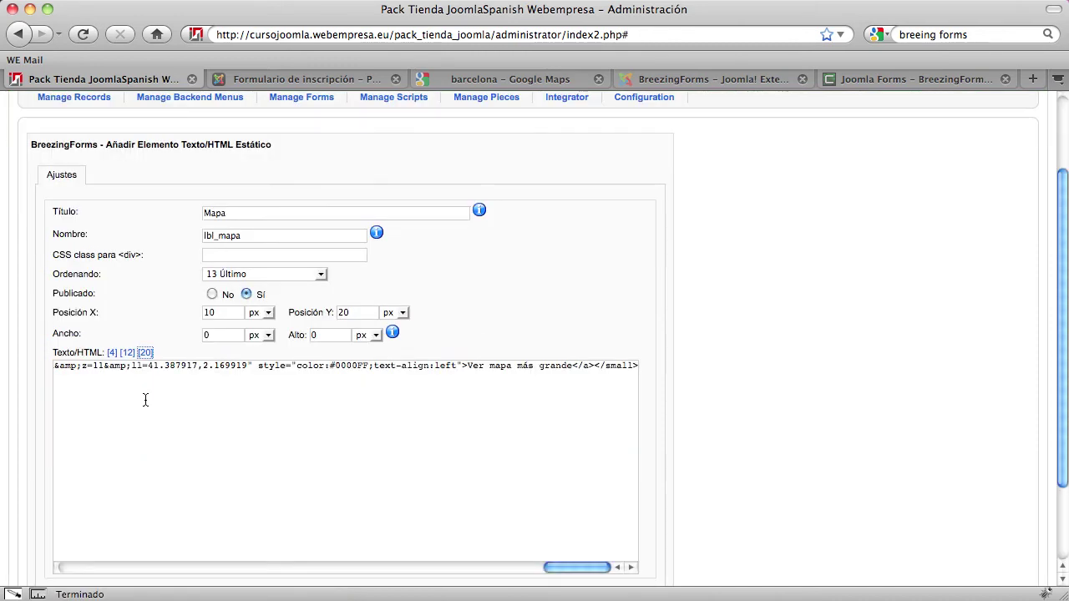
click(123, 353)
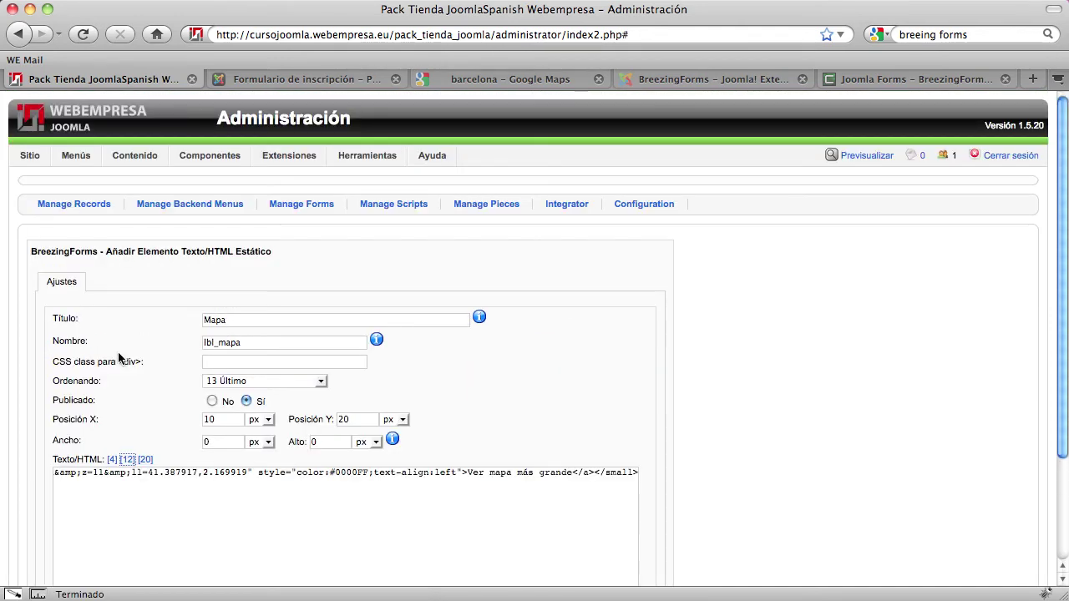
click(113, 460)
scroll(59, 497, down, 1)
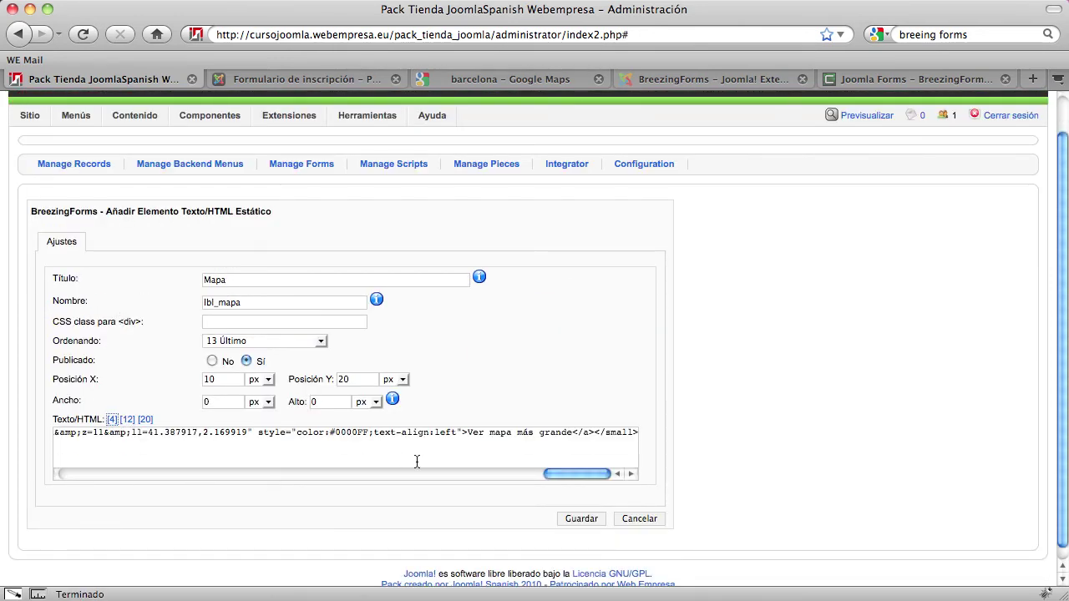
drag(562, 470, 68, 471)
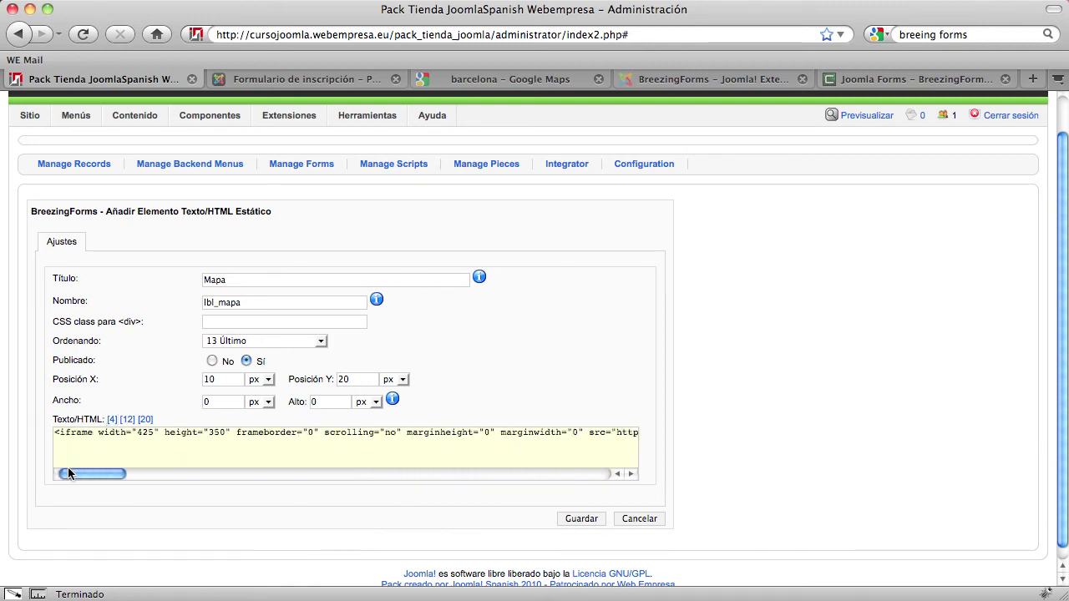
click(582, 518)
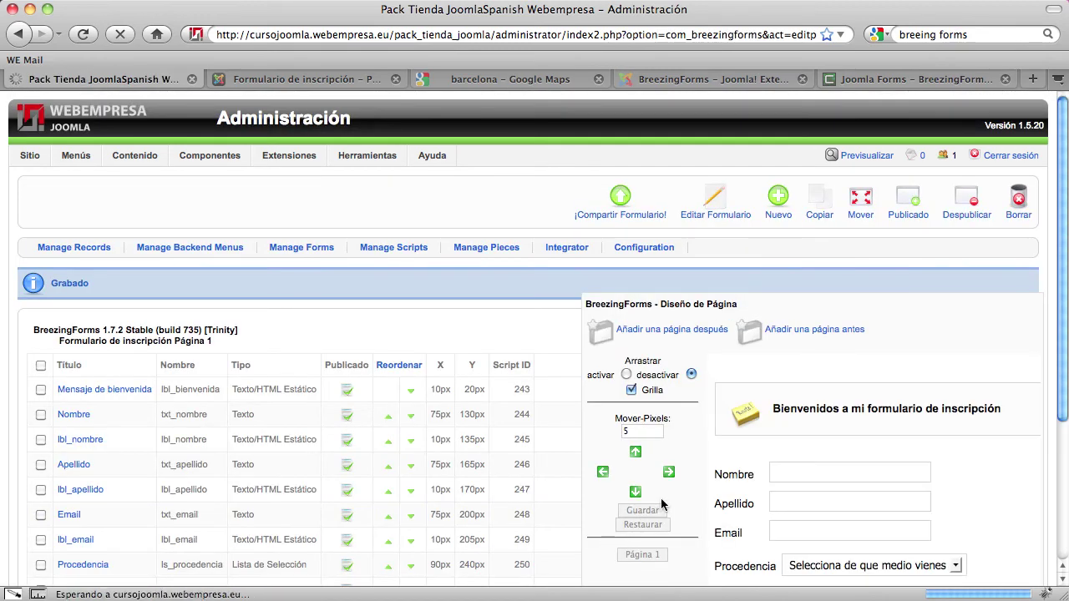
Review the map in the page design, compare with the site form, and tick the Mapa element's checkbox
scroll(661, 497, down, 5)
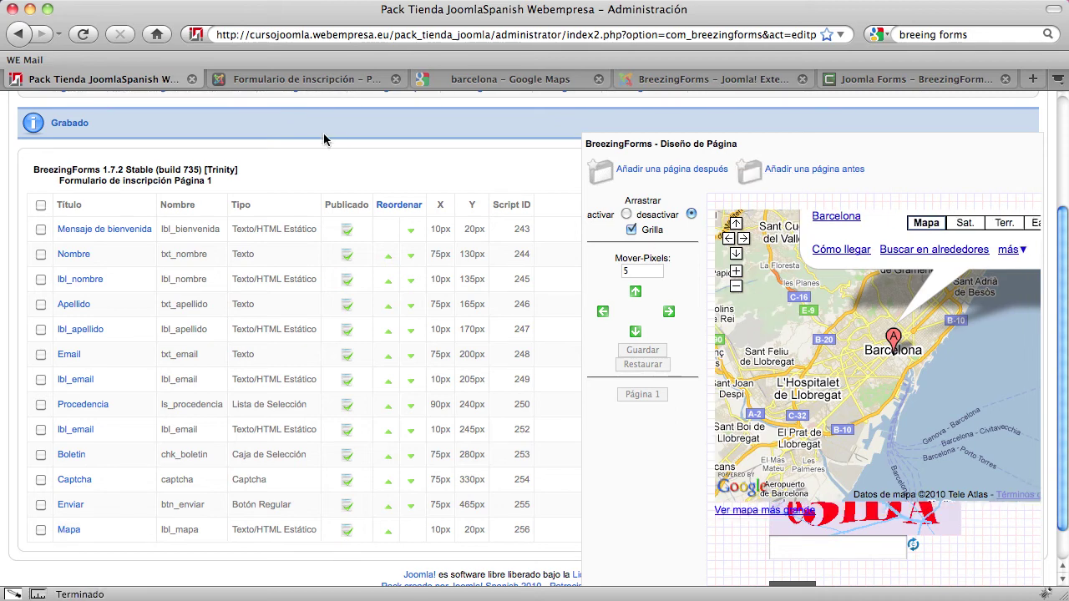
click(314, 86)
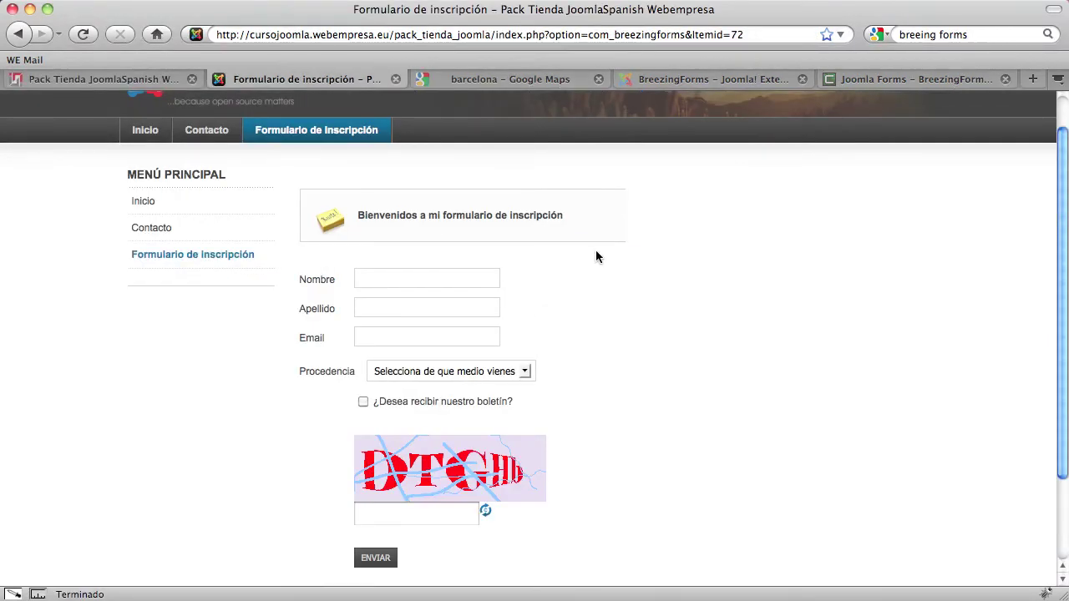
click(149, 81)
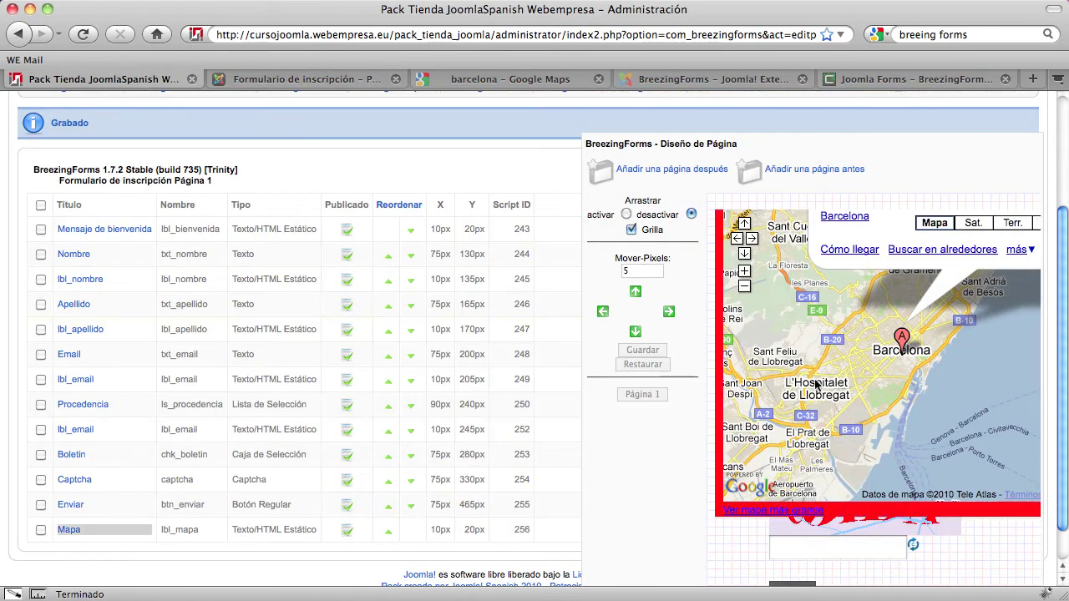
click(41, 530)
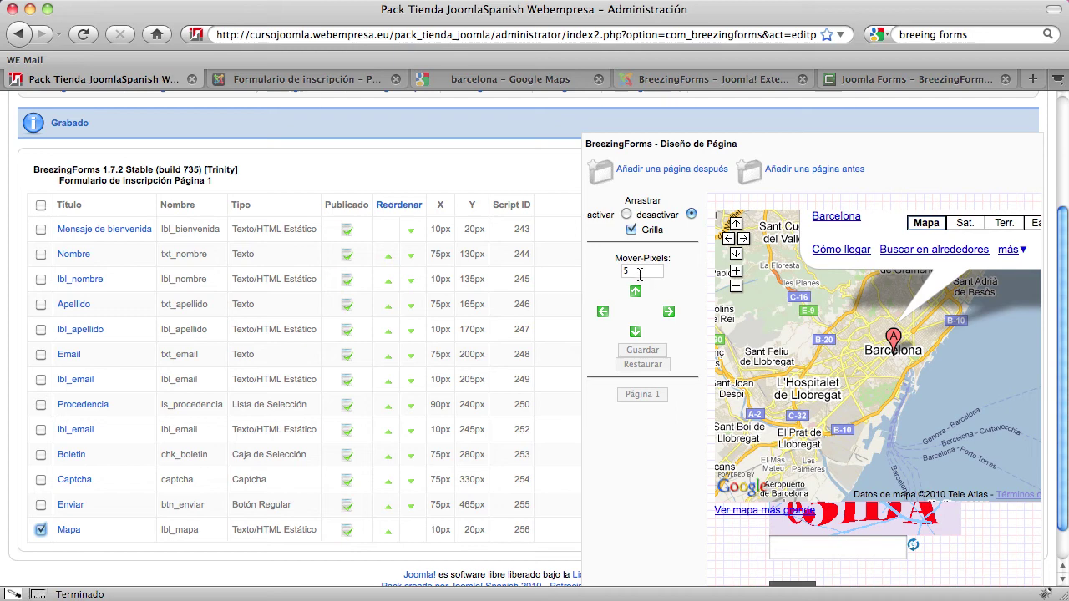
click(339, 82)
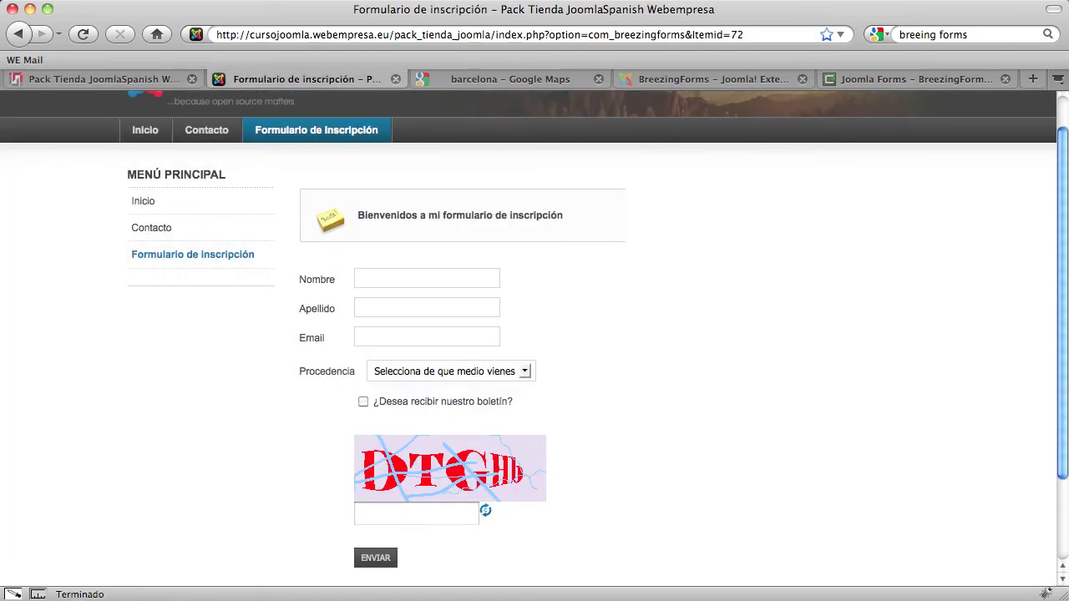
Measure the site's registration form area with MeasureIt, about 391 × 269 px
click(13, 594)
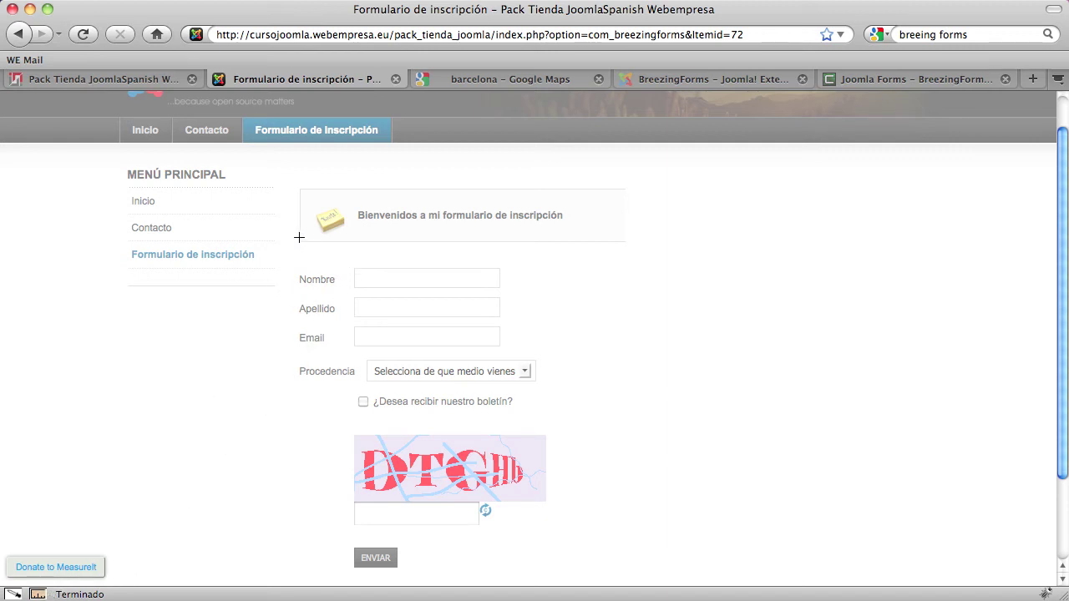
drag(299, 237, 581, 539)
click(680, 247)
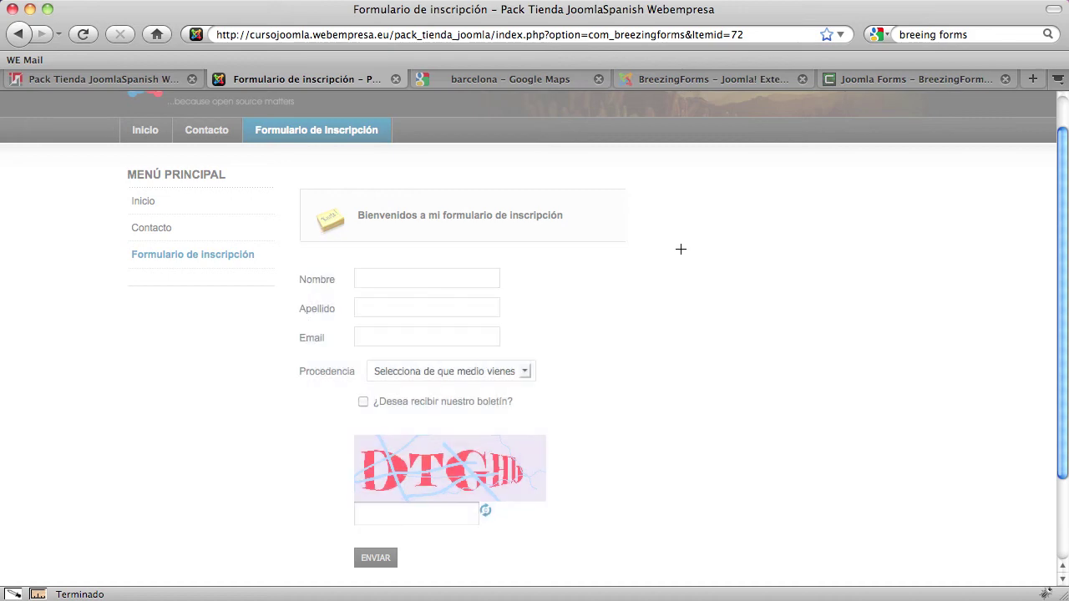
click(157, 81)
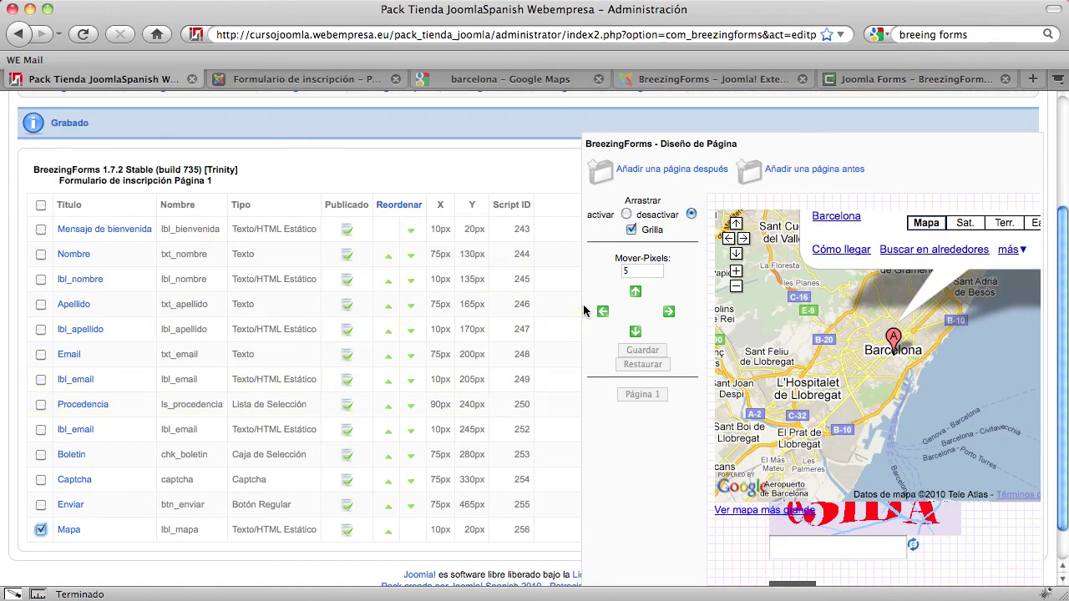
Move the Mapa element 340 px to the right using Mover-Pixels
click(617, 271)
text(340)
click(669, 312)
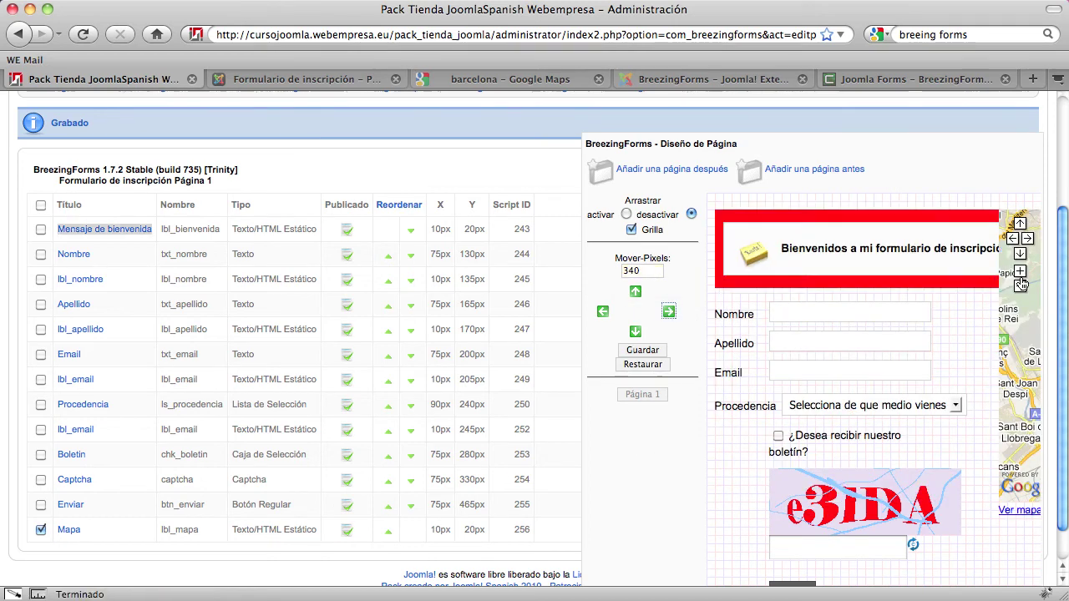
click(328, 80)
click(150, 79)
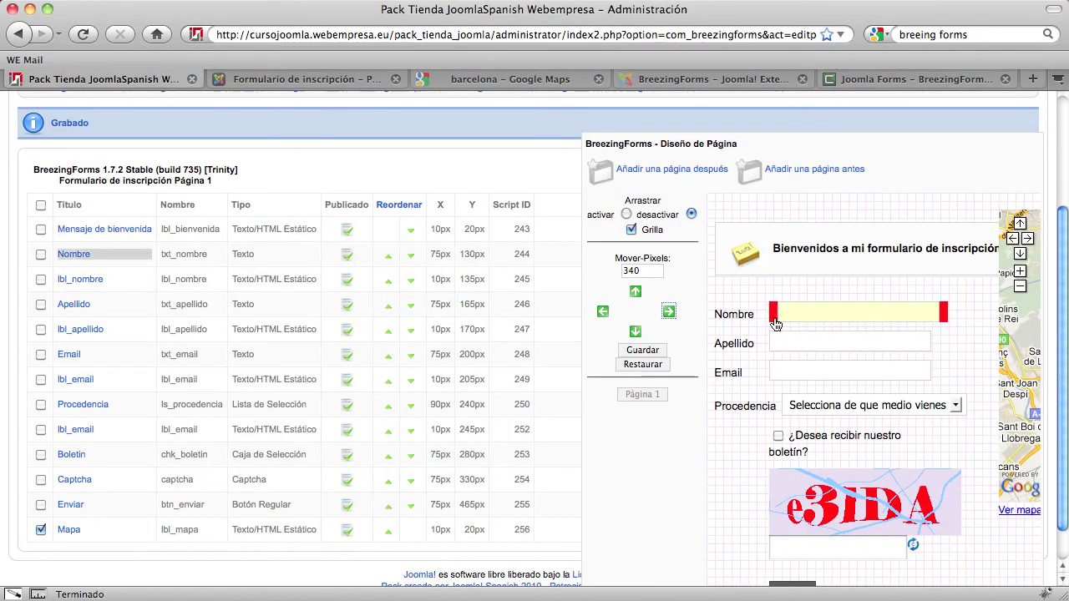
With a 30 px step, move the map down three steps and back up one
drag(655, 270, 576, 268)
text(30)
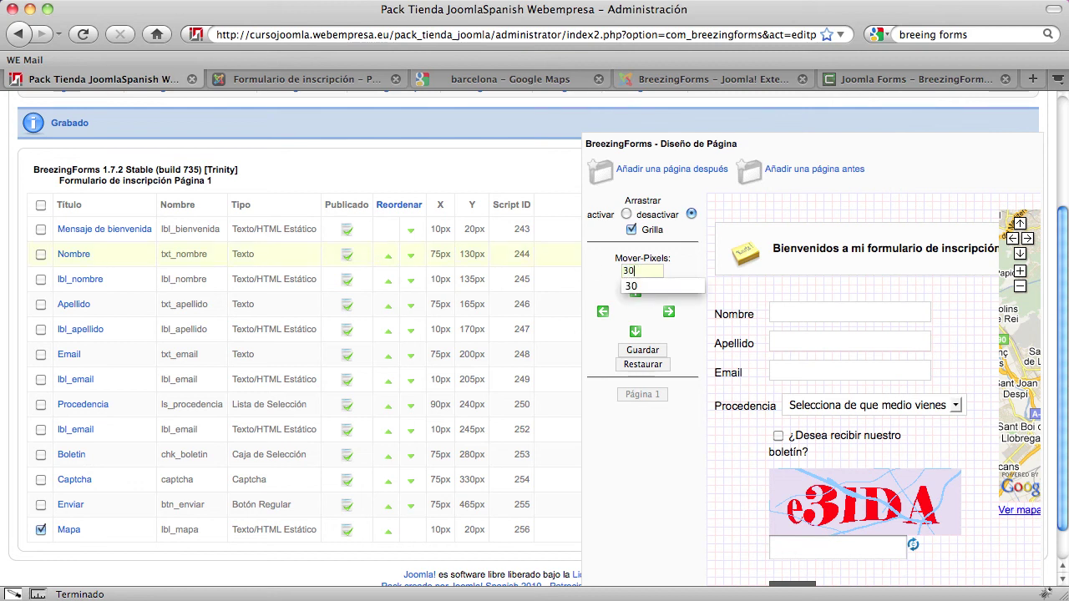
click(636, 331)
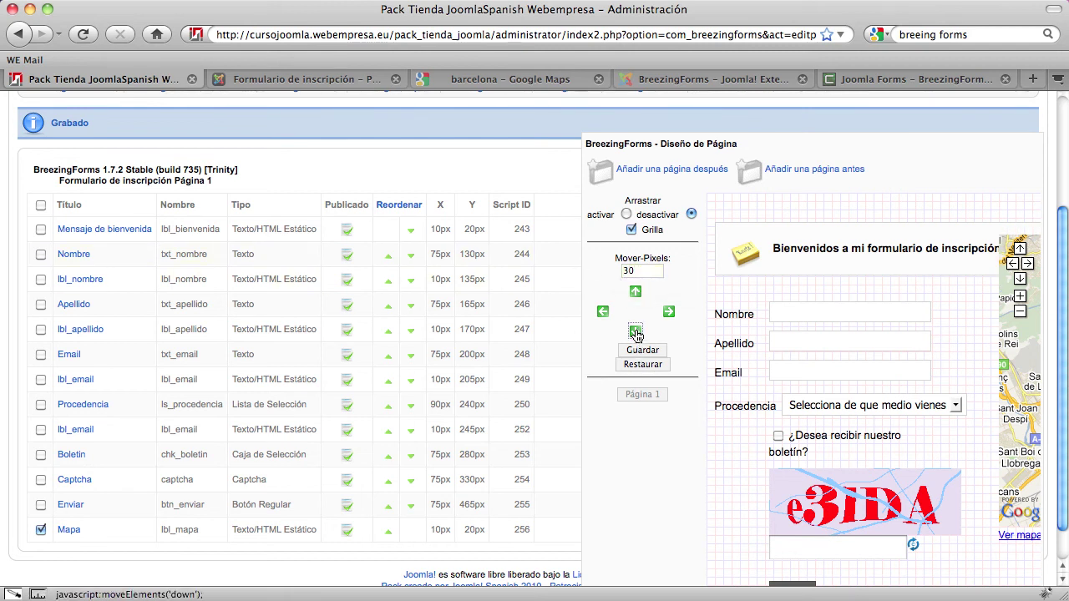
click(635, 331)
click(635, 332)
click(635, 332)
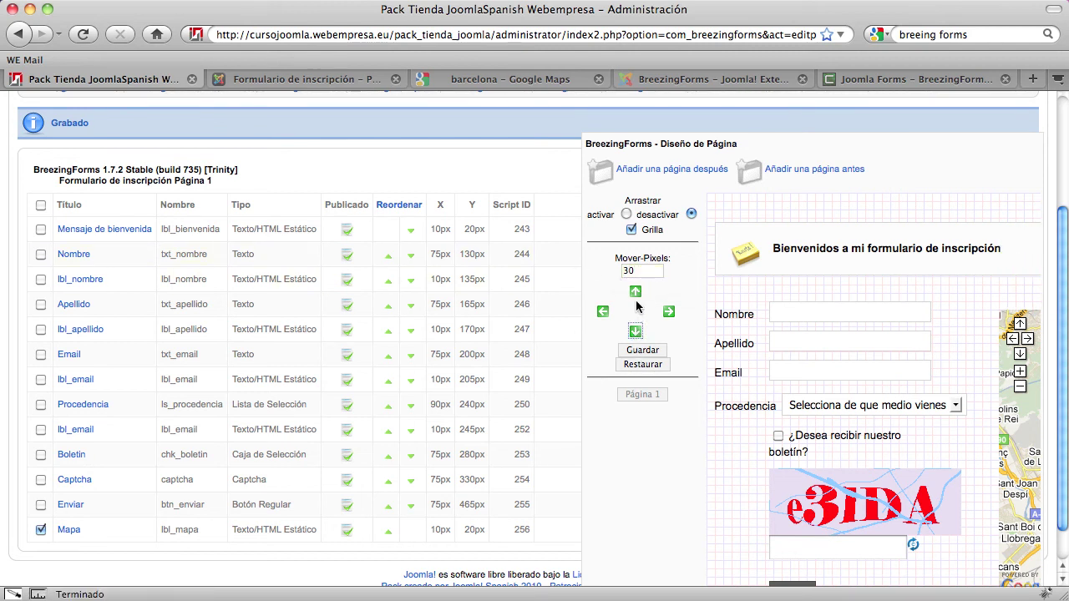
click(635, 291)
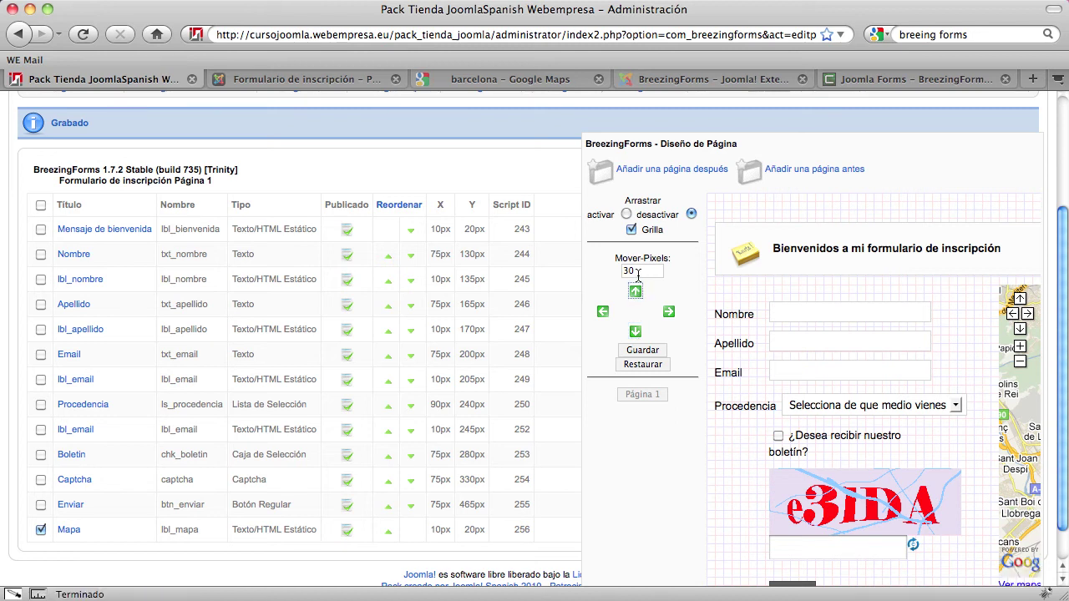
Nudge the map 10 px further down and save the page layout
drag(639, 271, 611, 273)
text(10)
click(635, 332)
click(641, 351)
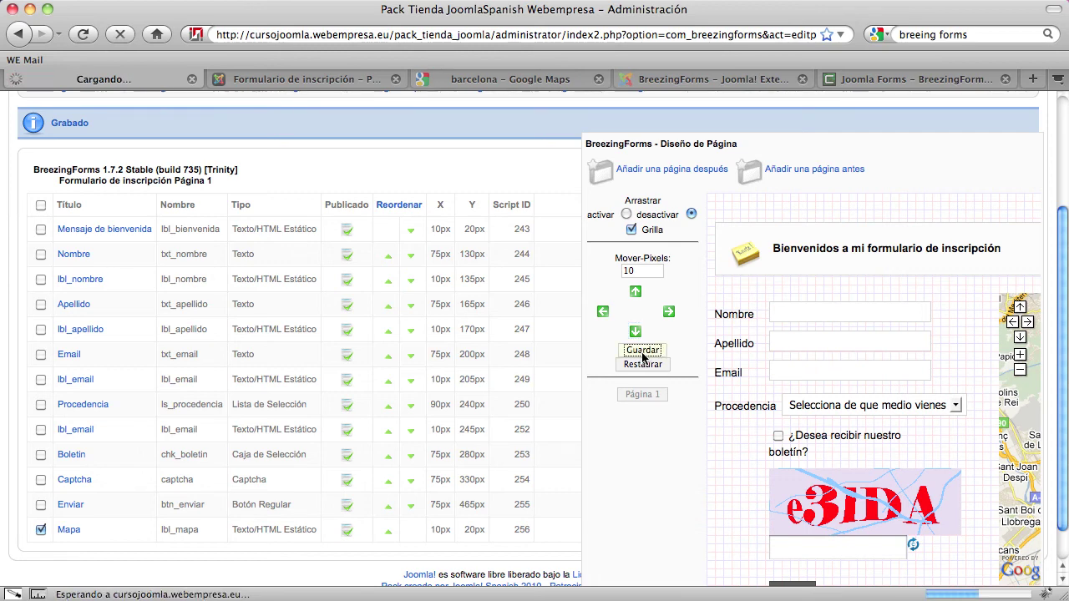
click(293, 79)
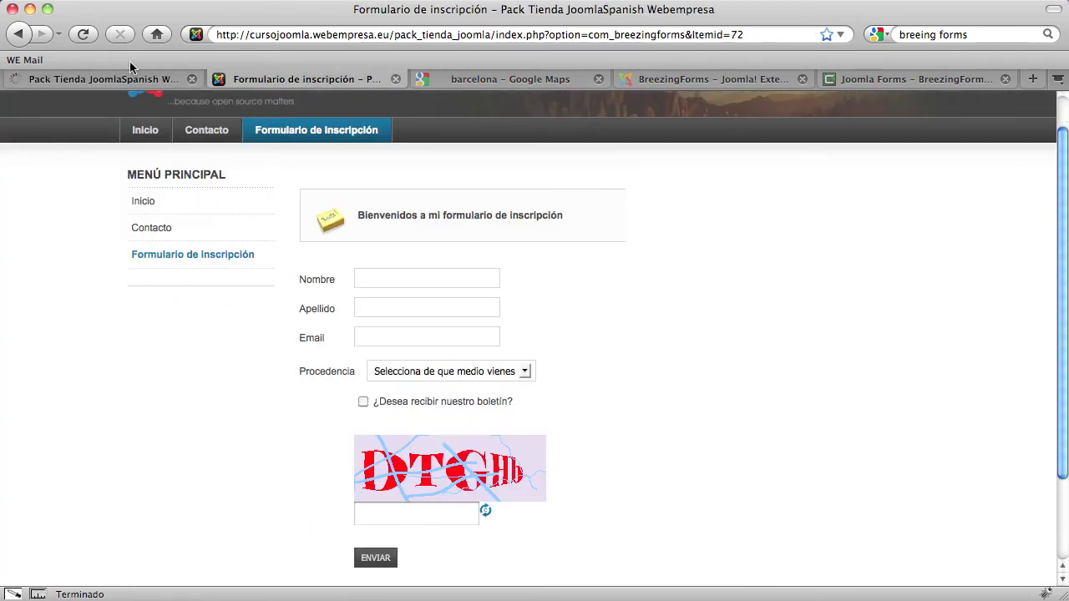
Reload the live form, showing the map as a narrow strip, then reopen the form's settings
click(82, 34)
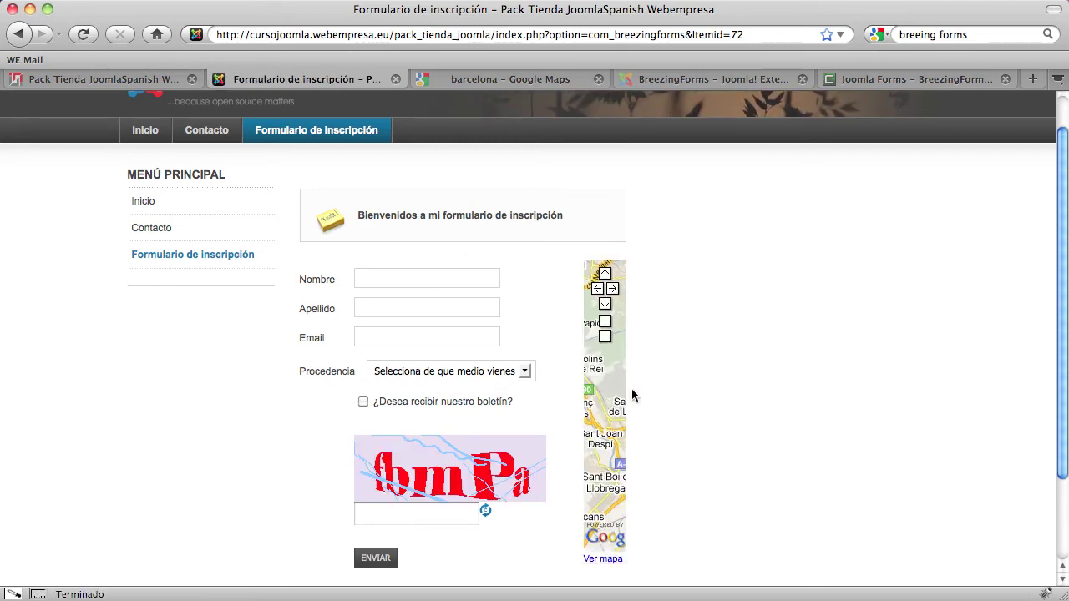
scroll(635, 522, down, 3)
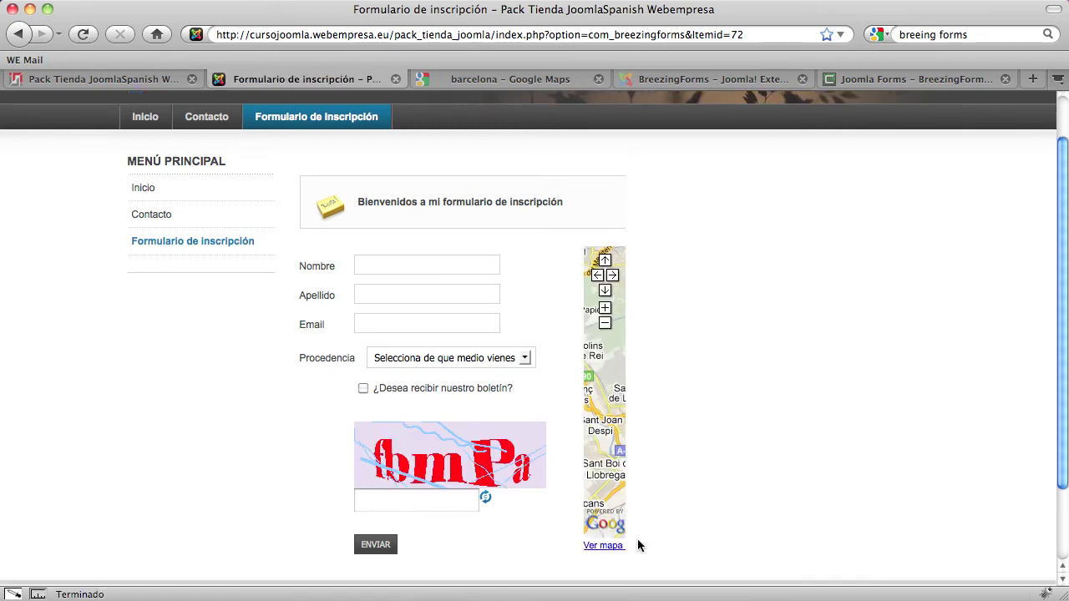
scroll(640, 532, up, 4)
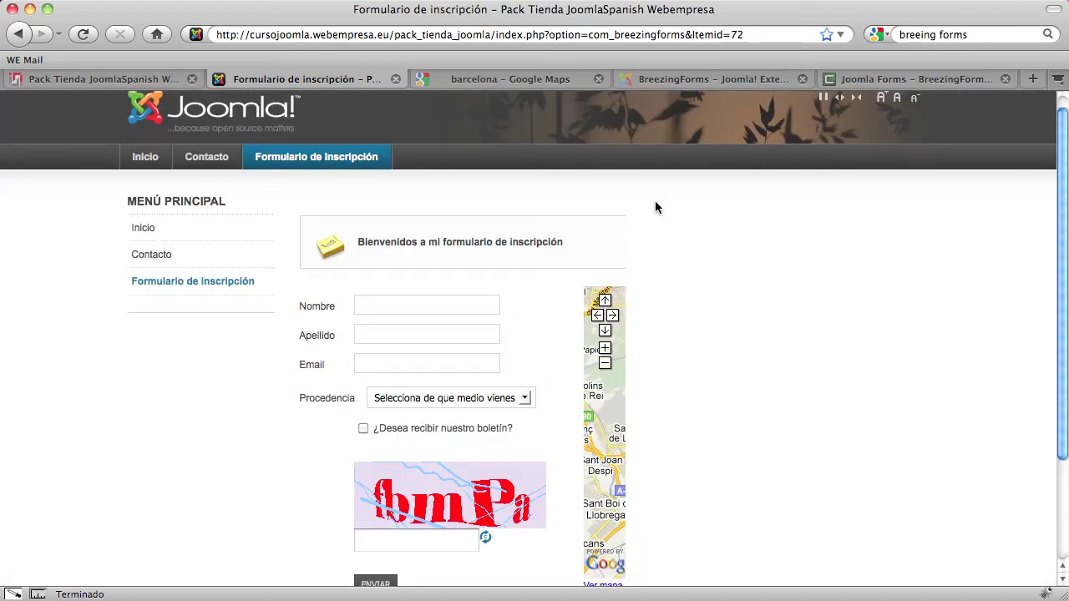
scroll(610, 284, down, 3)
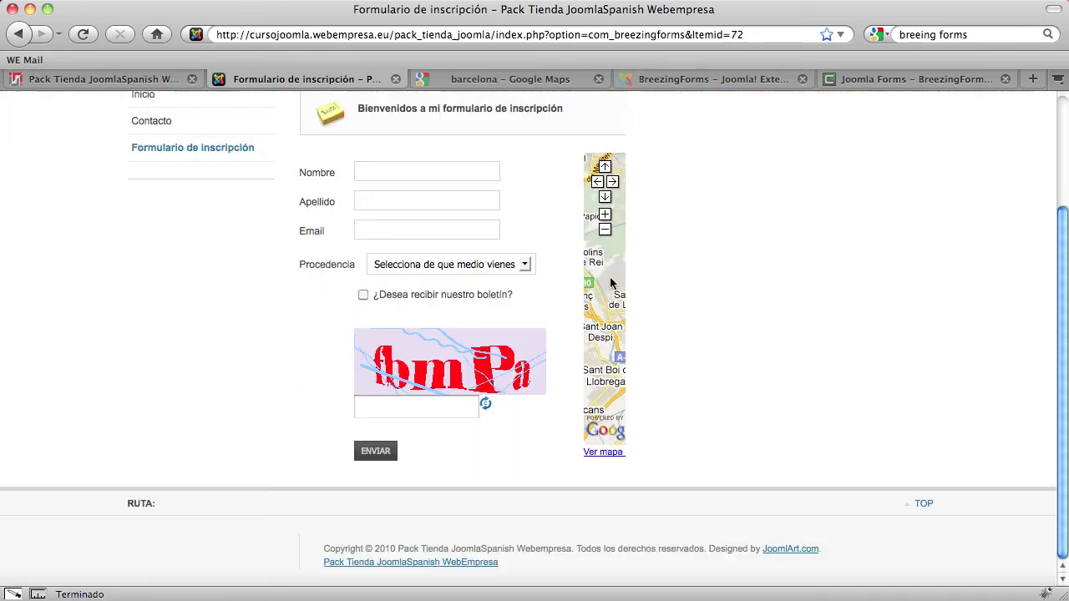
scroll(610, 284, up, 3)
click(167, 80)
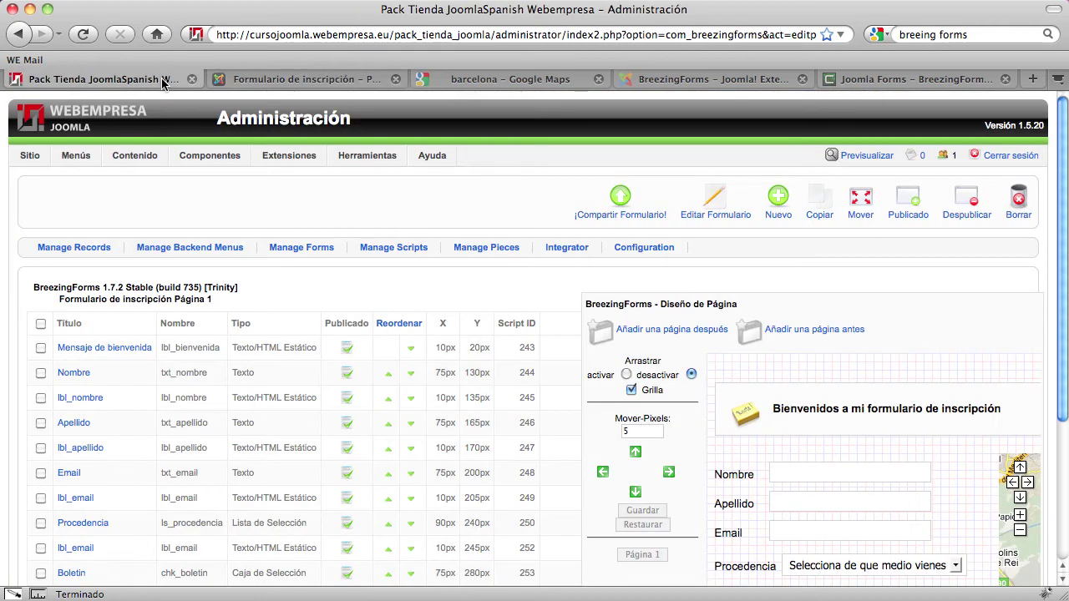
click(723, 207)
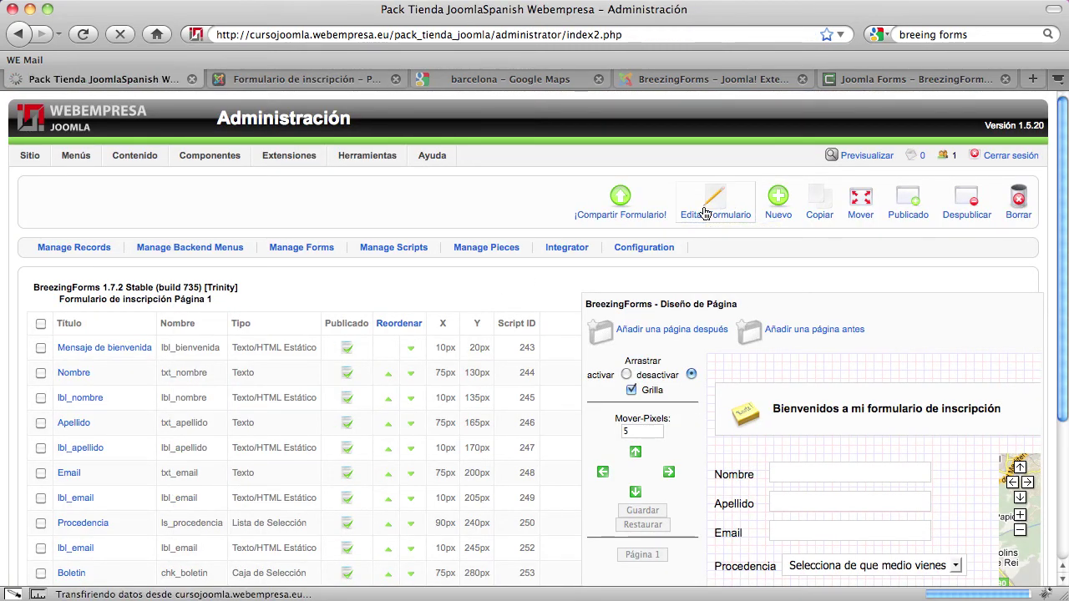
Change the form's Ancho from 400 to 800 px and save the settings
scroll(310, 338, down, 3)
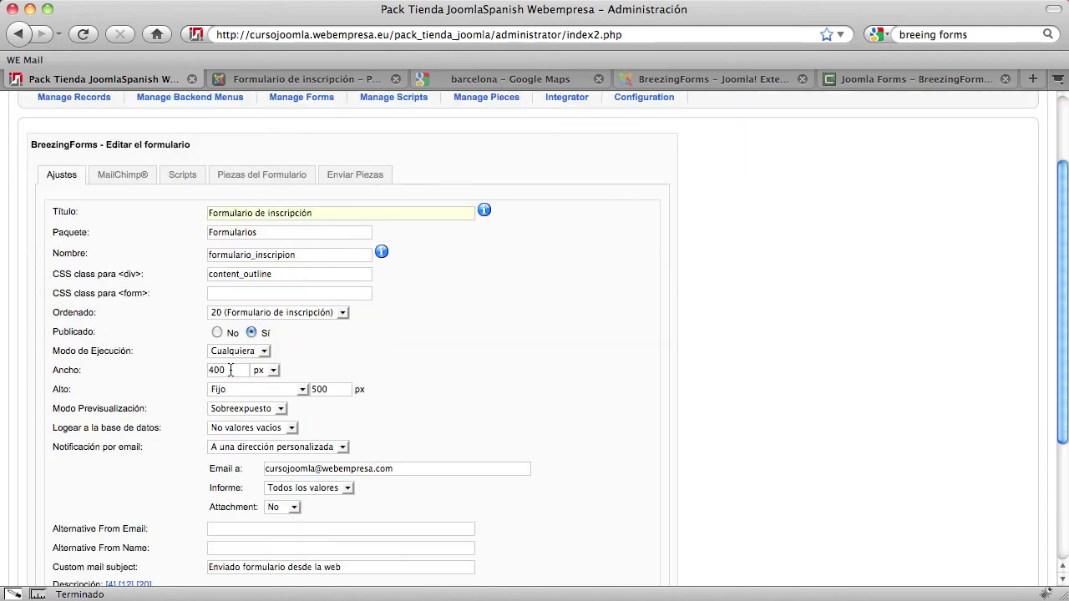
drag(234, 370, 180, 370)
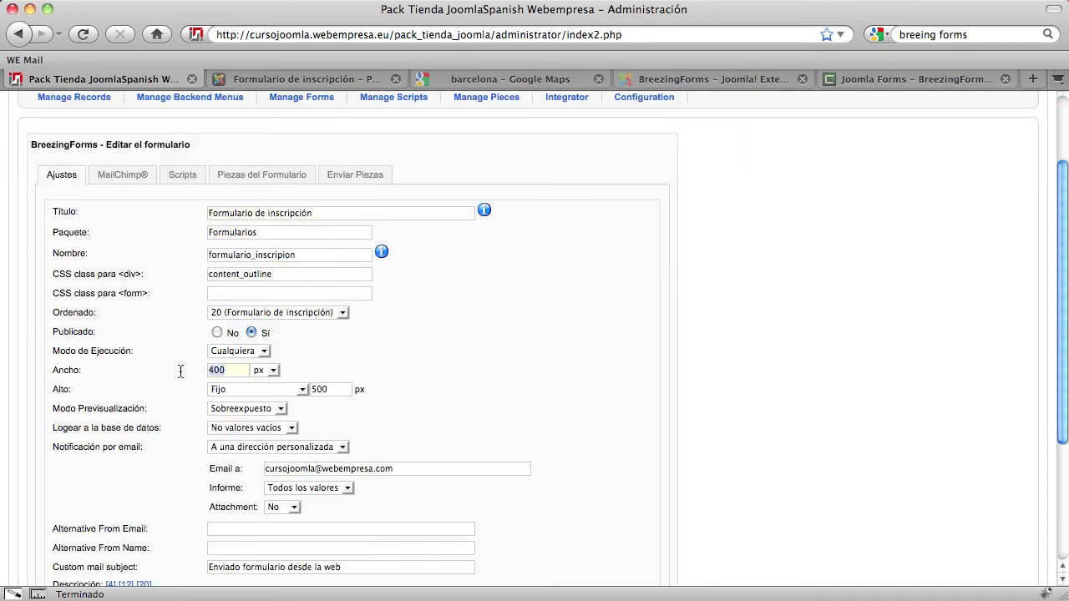
text(8)
key(Down)
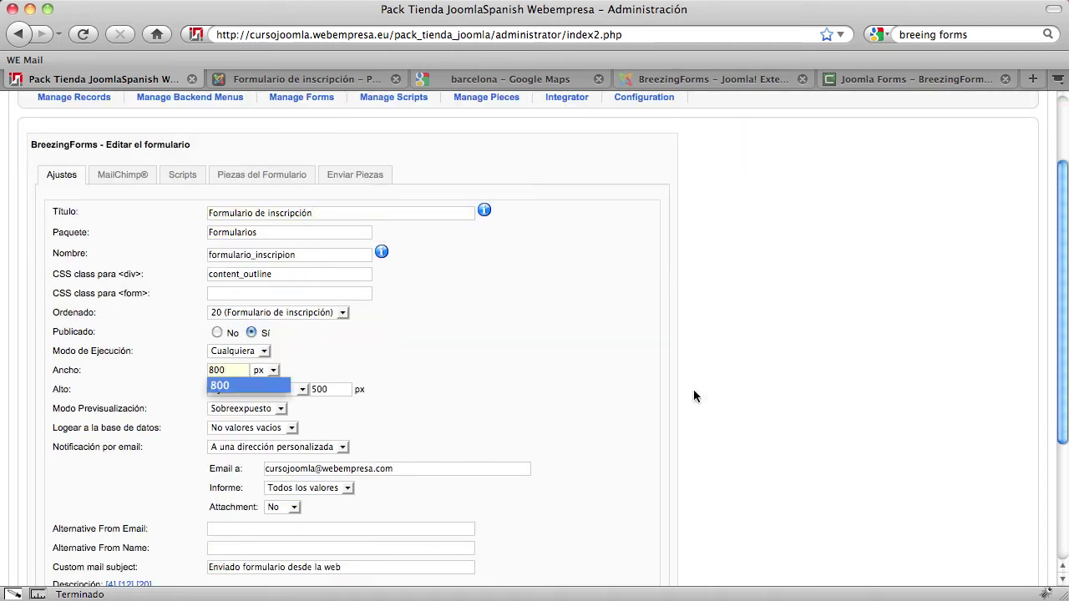
key(Return)
scroll(779, 369, down, 5)
click(570, 497)
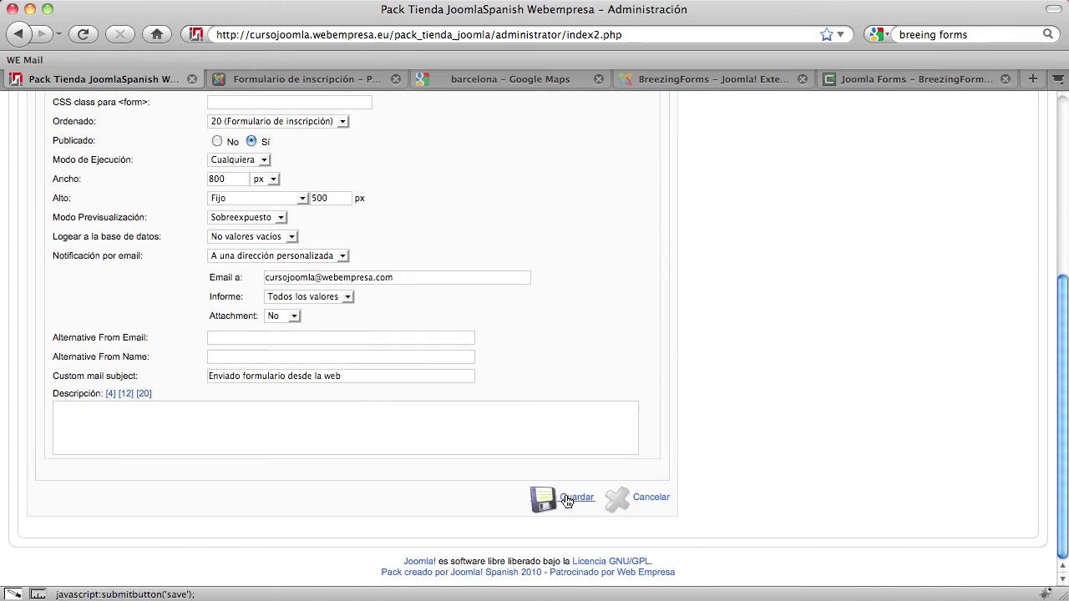
click(345, 81)
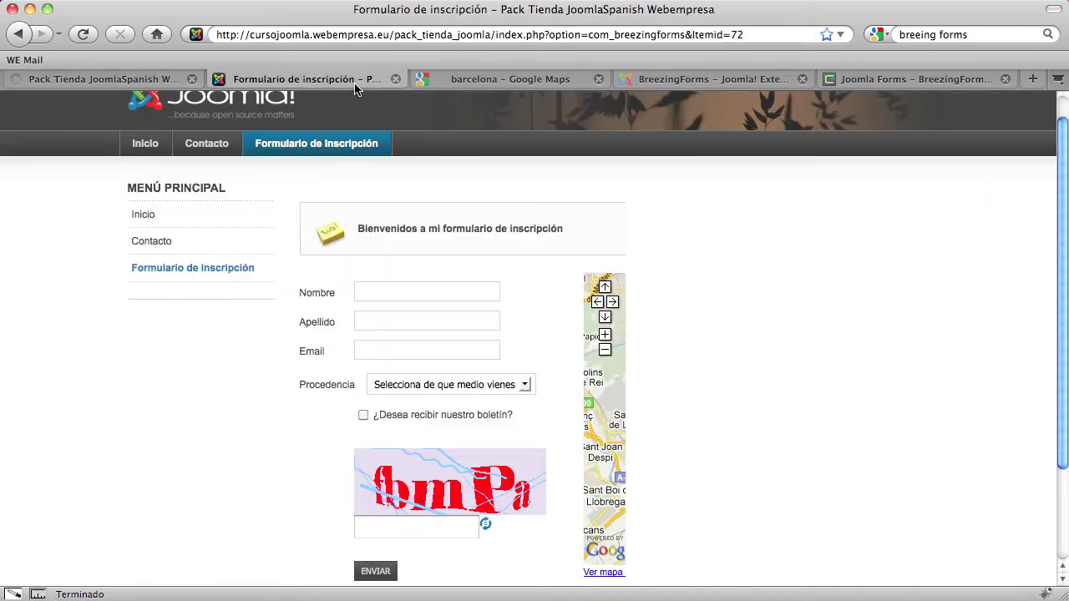
Reload the frontend registration page and scroll through it to check the full-width Barcelona map
click(82, 34)
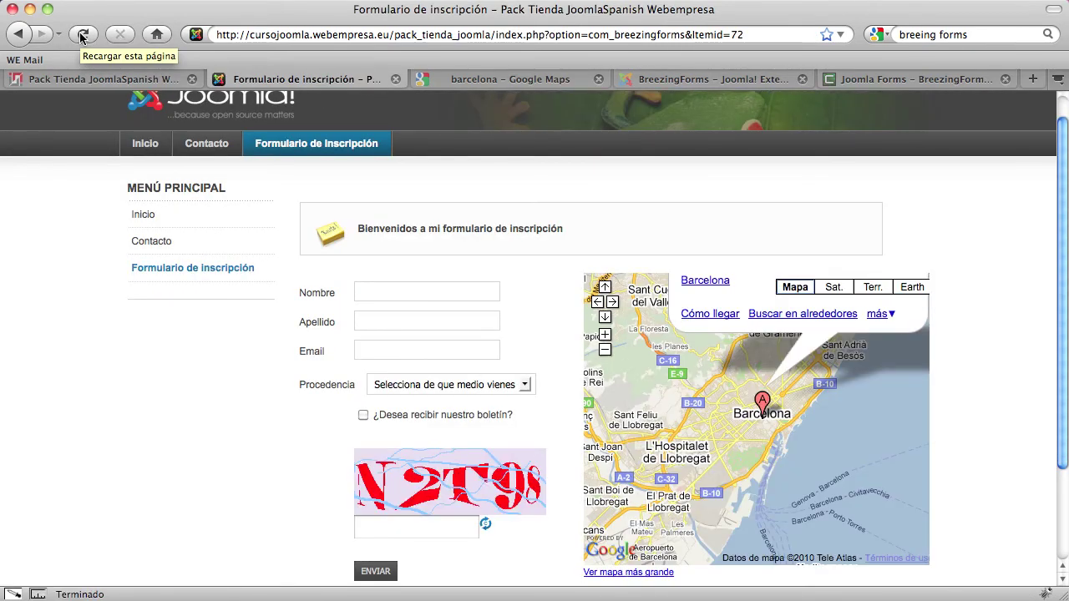
scroll(868, 344, down, 3)
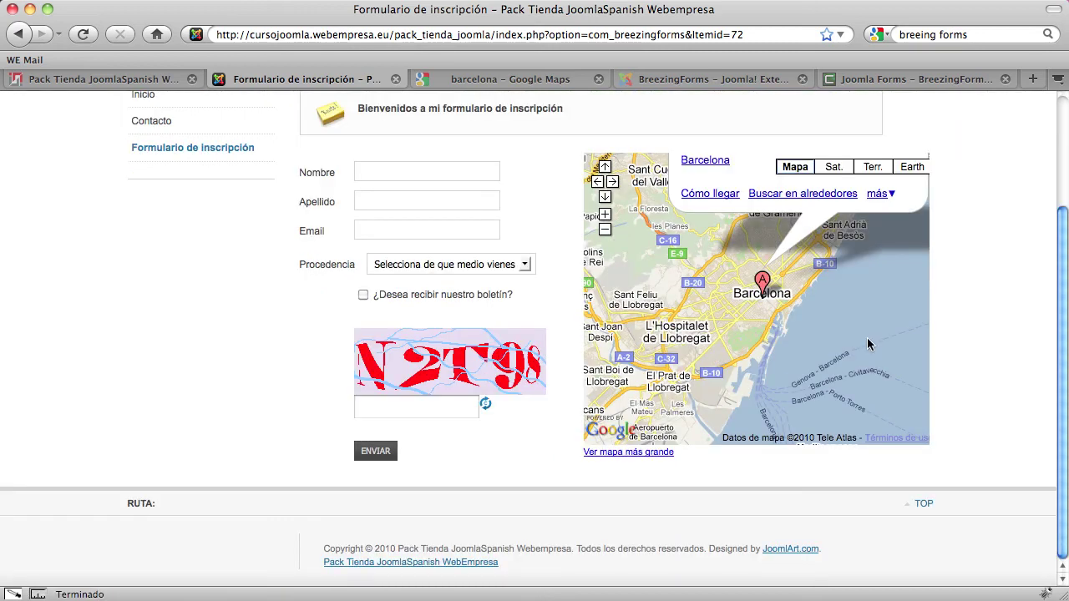
scroll(876, 339, up, 3)
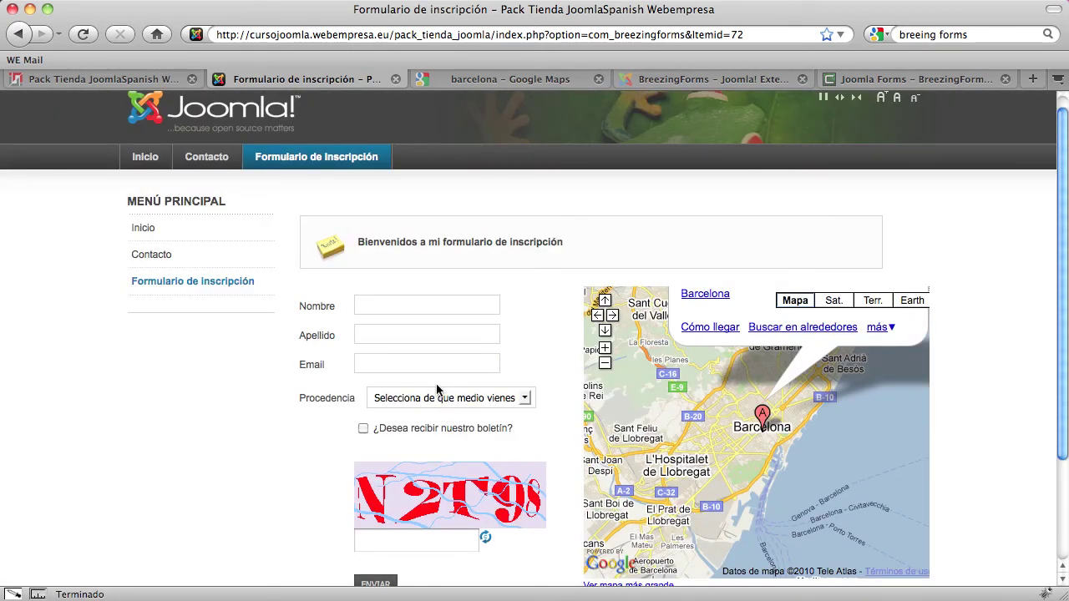
scroll(437, 389, down, 3)
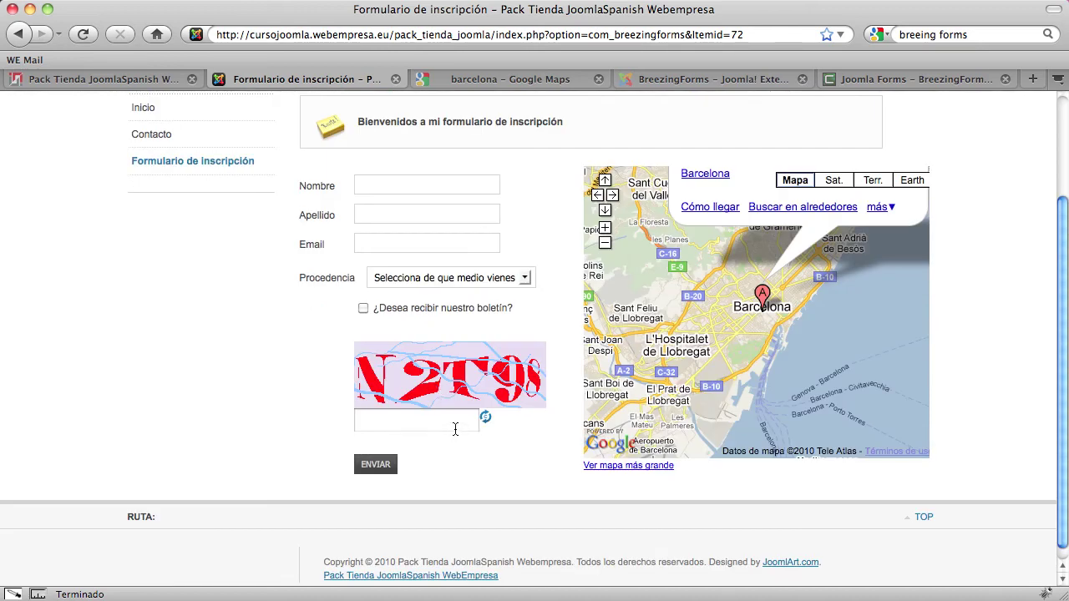
scroll(558, 456, up, 1)
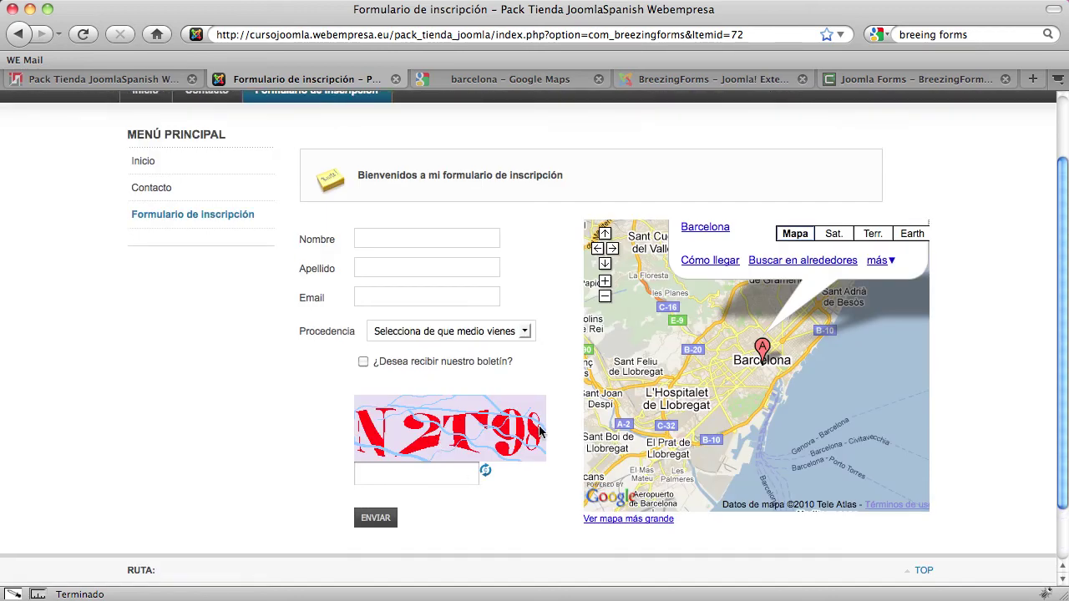
scroll(552, 434, up, 2)
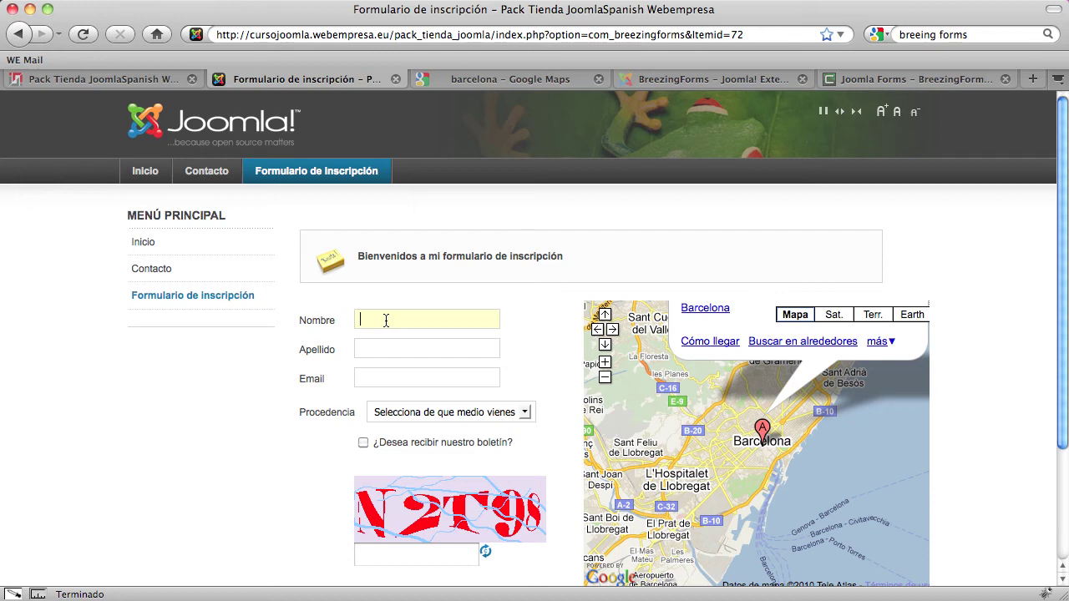
Submit the empty form with ENVIAR to trigger validation, then dismiss the warning alert
scroll(431, 460, down, 4)
click(382, 452)
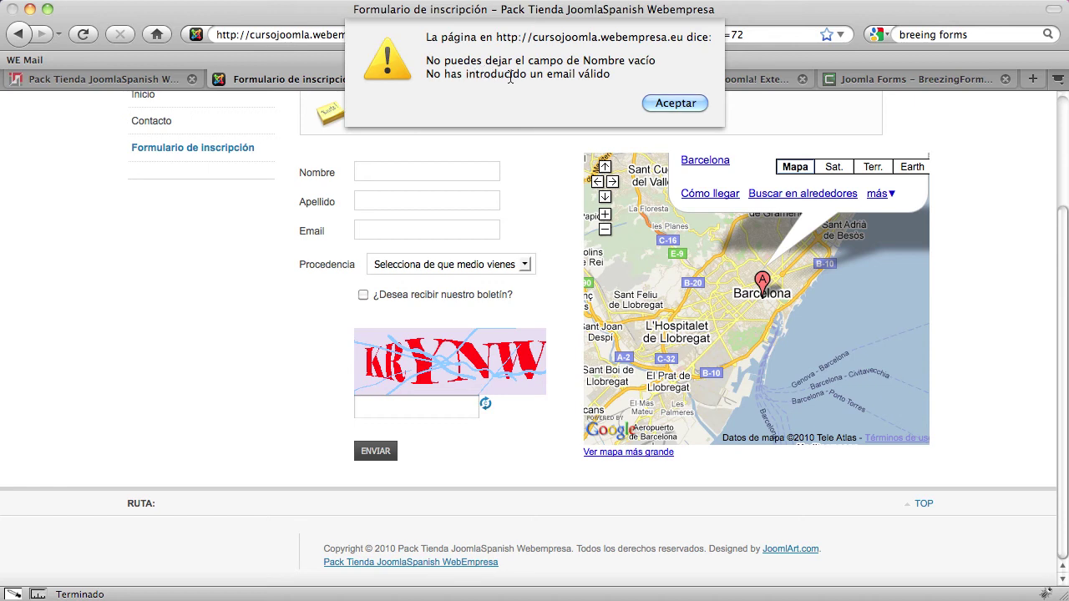
click(670, 103)
Replace the test text in the Nombre field with a first name
text(sds)
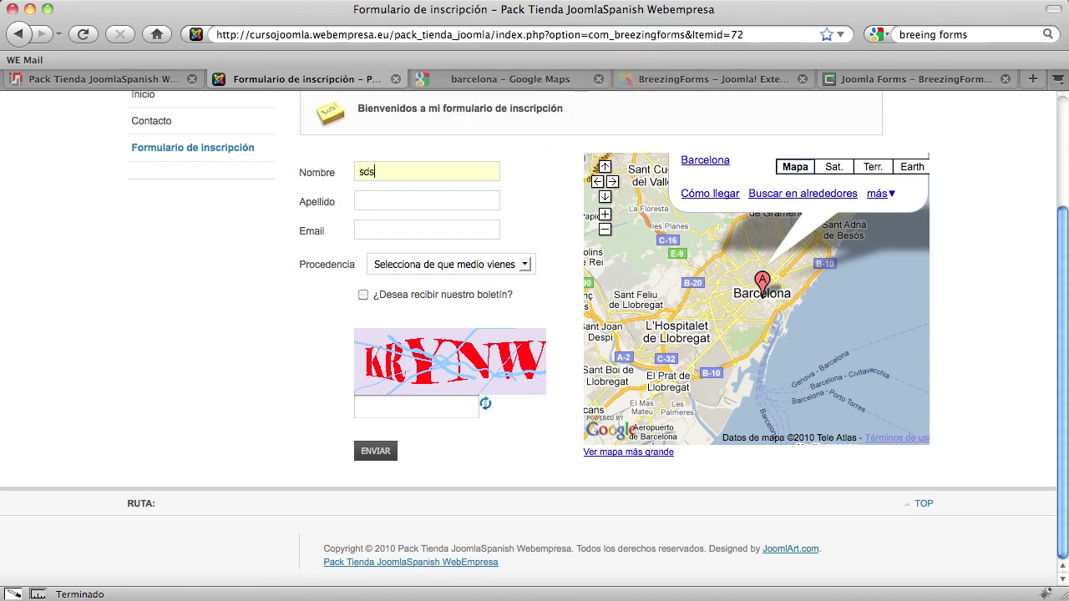
text(dsd)
drag(413, 172, 312, 171)
key(BackSpace)
text(sdsd)
drag(393, 171, 341, 171)
text(David)
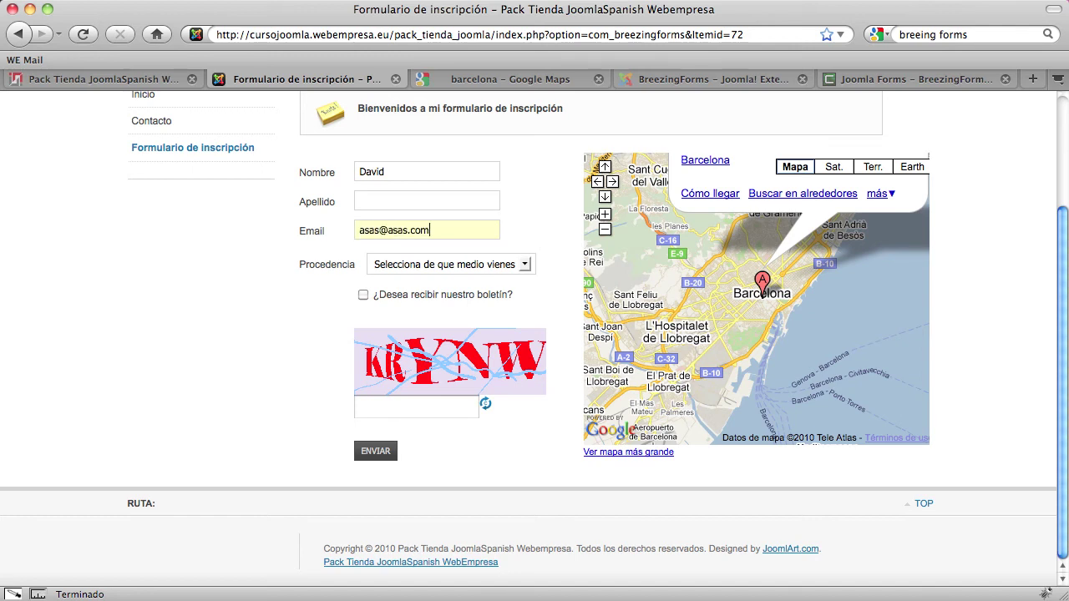
Choose Google as the Procedencia source and tick the newsletter checkbox
click(410, 265)
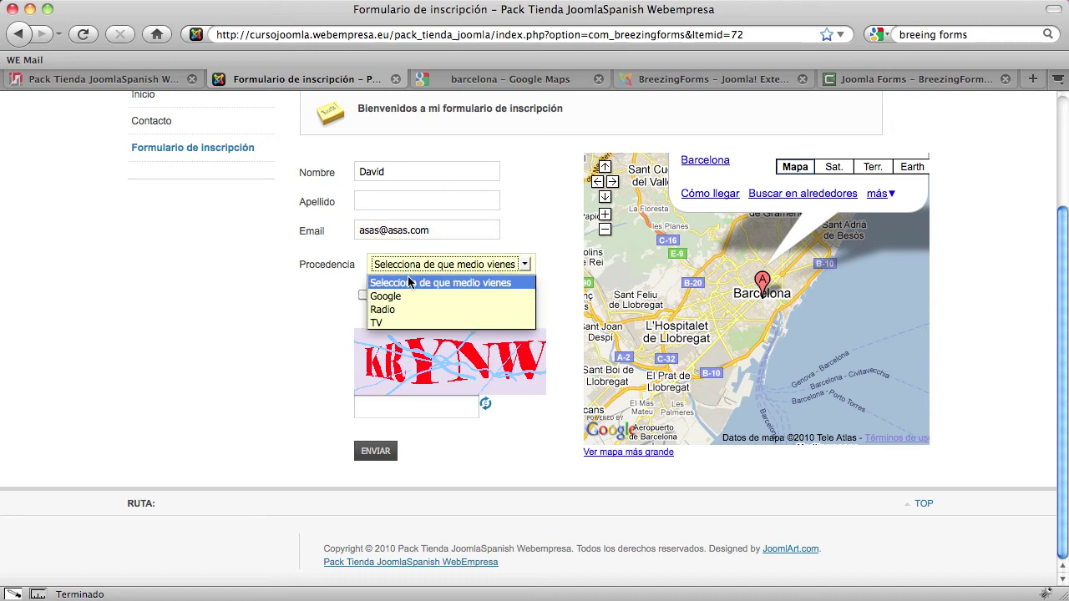
click(399, 297)
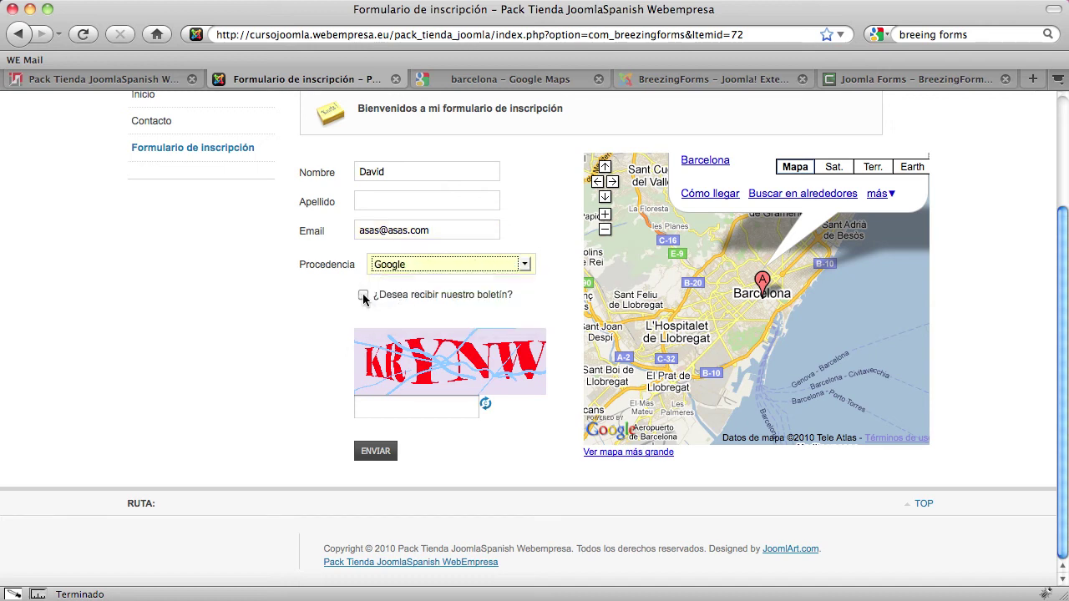
click(363, 295)
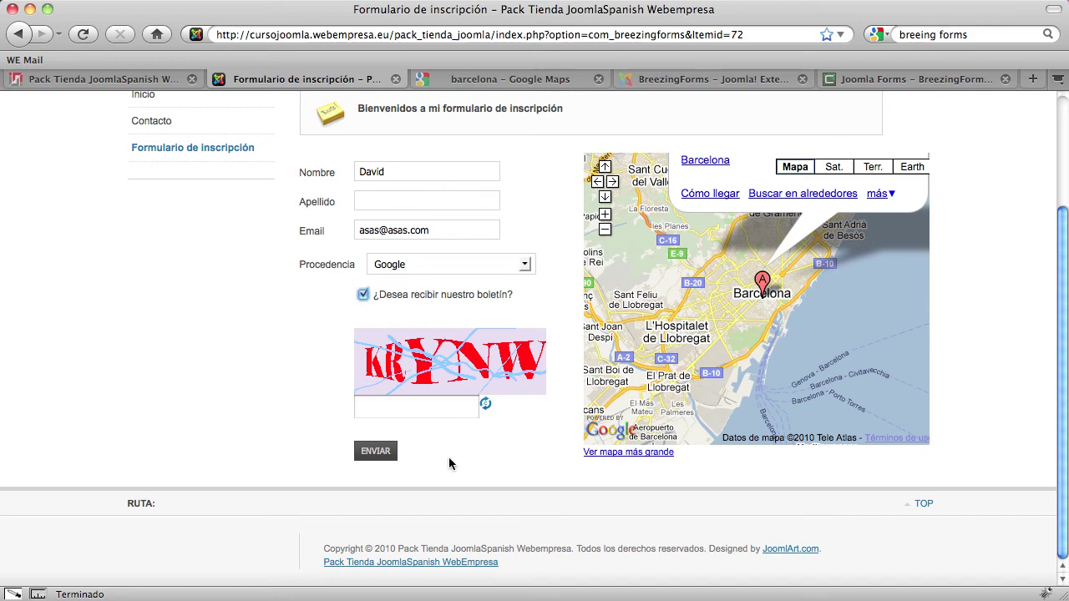
Submit with ENVIAR, dismiss the captcha warning, enter captcha 'BB' and submit again
scroll(262, 449, up, 2)
click(381, 505)
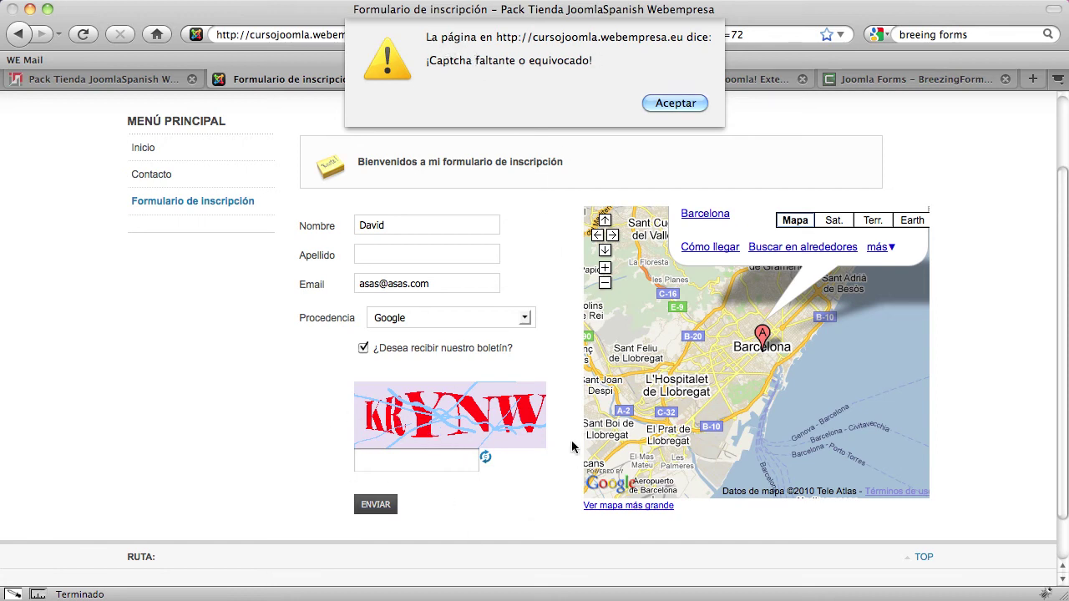
click(682, 107)
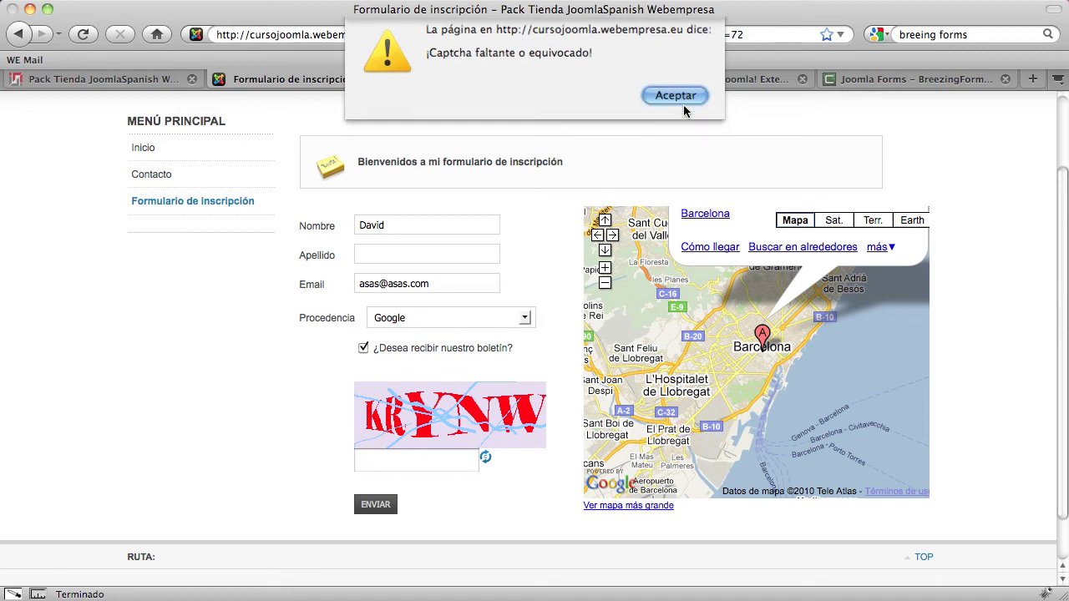
click(380, 469)
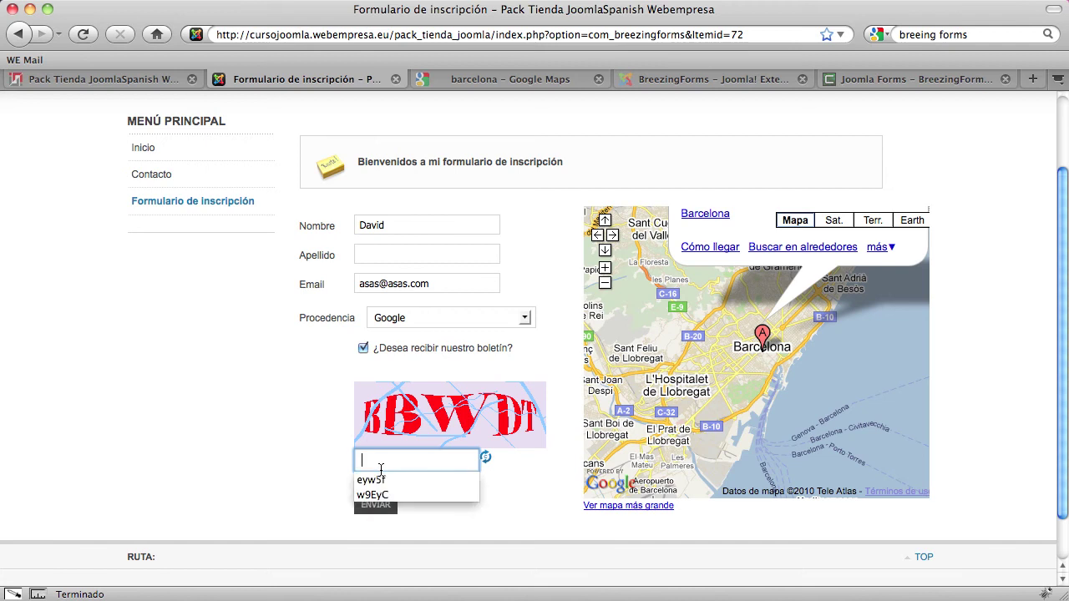
text(BBWDT)
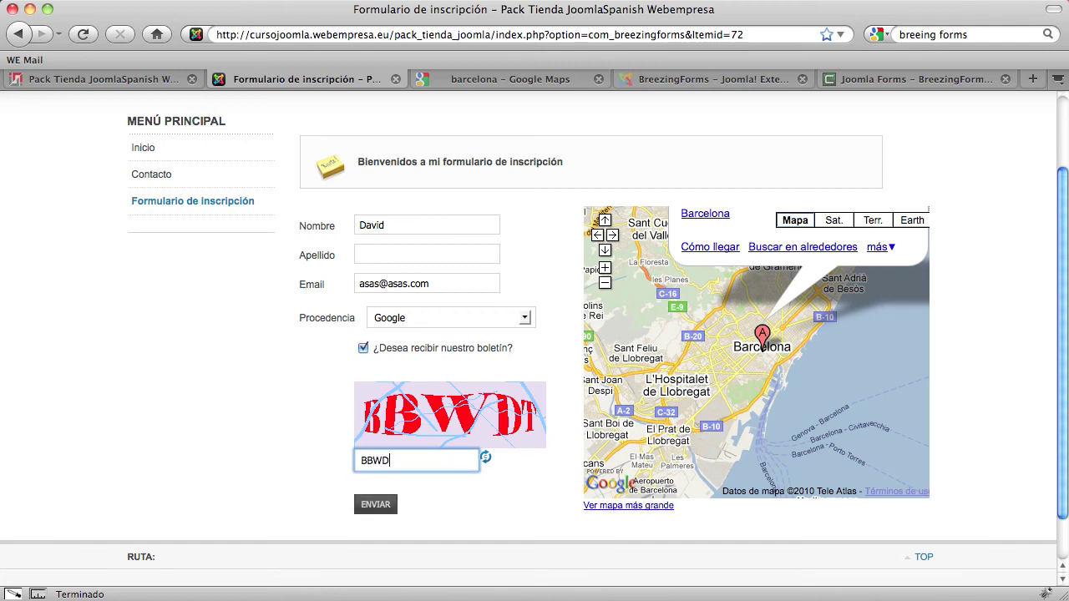
click(375, 505)
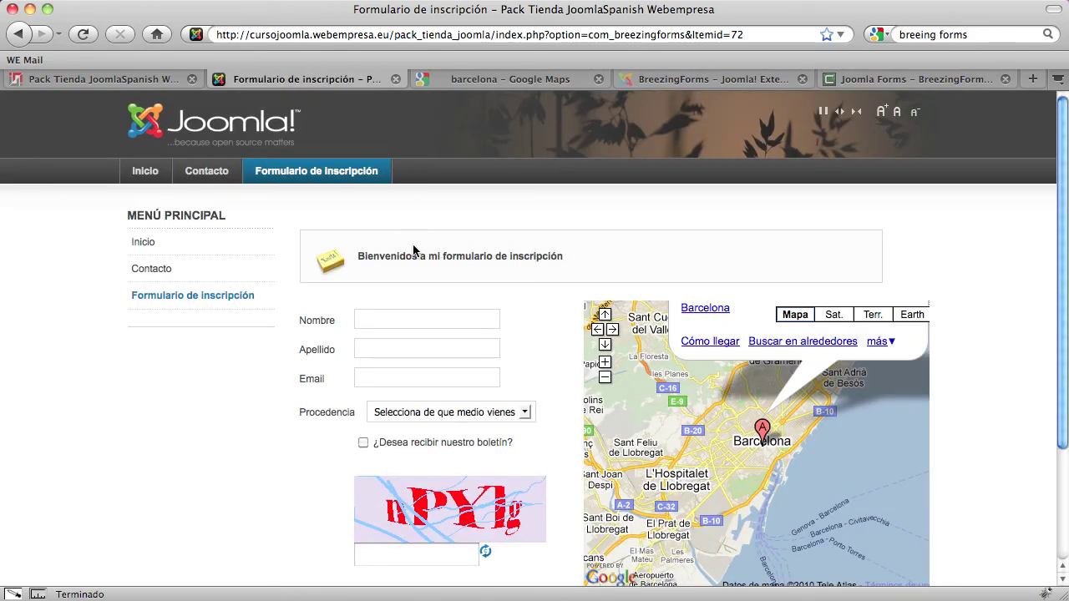
scroll(412, 299, down, 4)
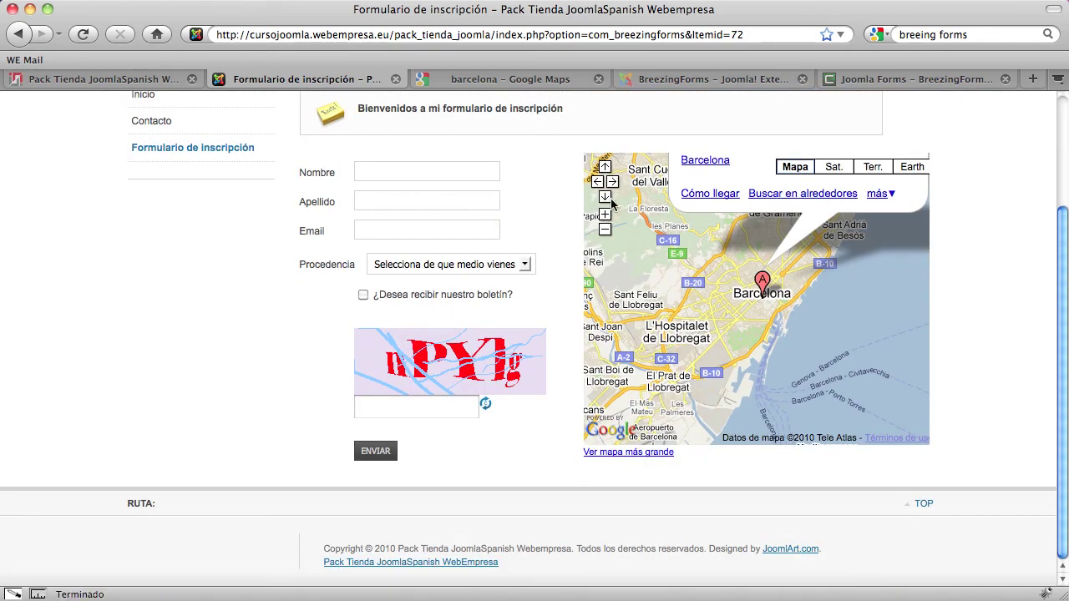
scroll(399, 356, up, 3)
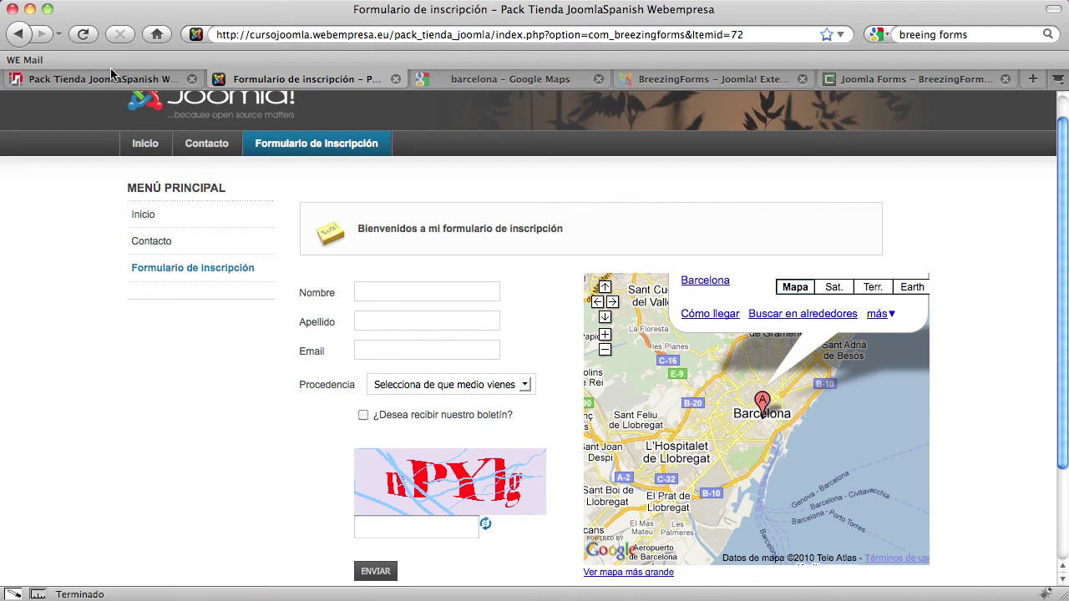
Open BreezingForms Manage Records in the administration tab
click(137, 80)
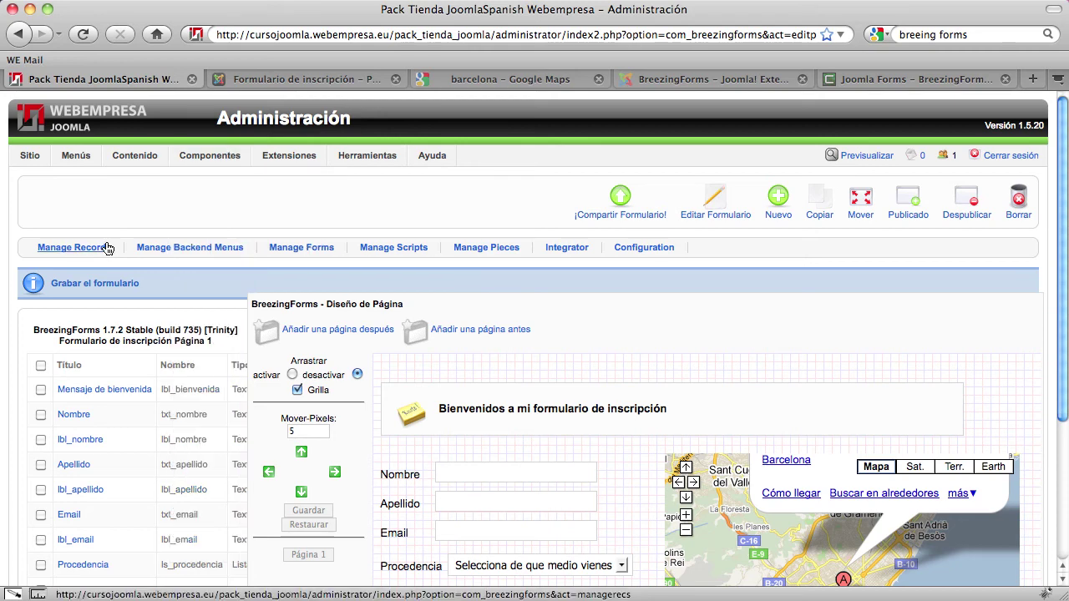
mouse_move(192, 151)
mouse_move(210, 219)
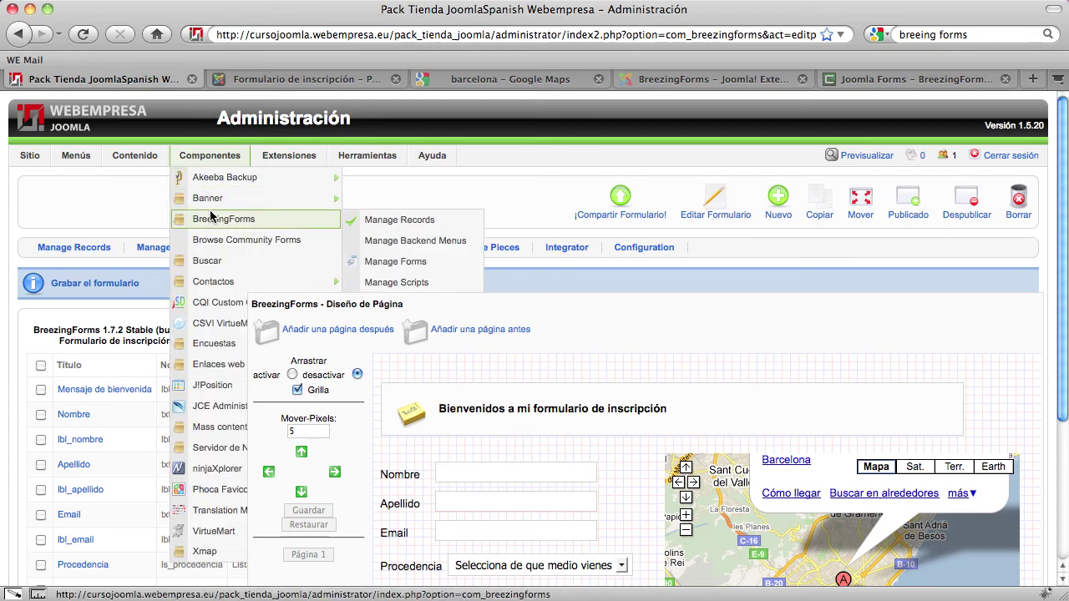
click(412, 223)
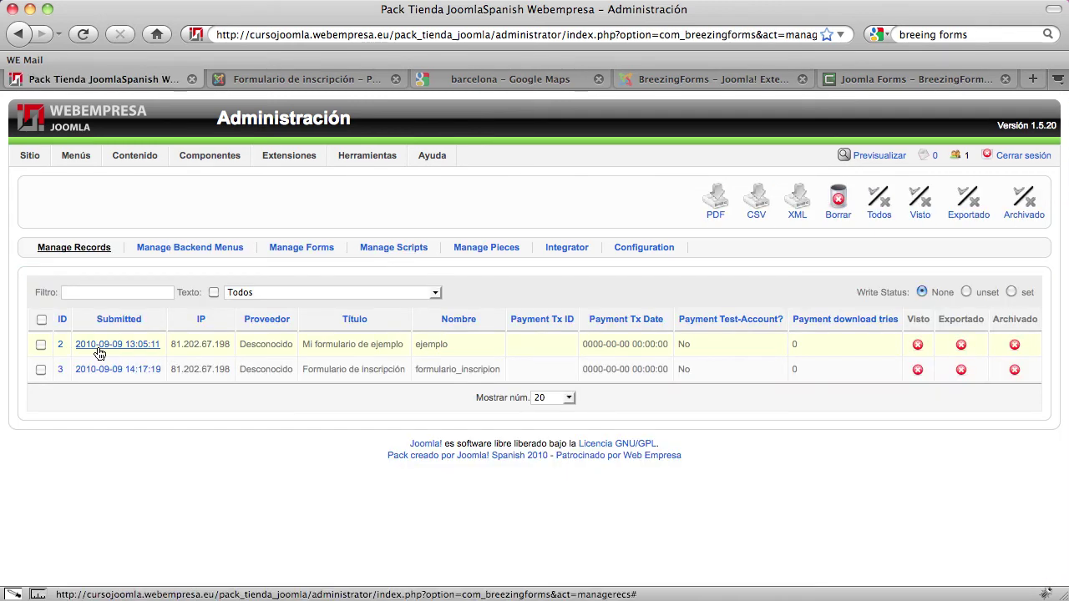
Open the details of record 3 from Formulario de inscripción
triple_click(386, 346)
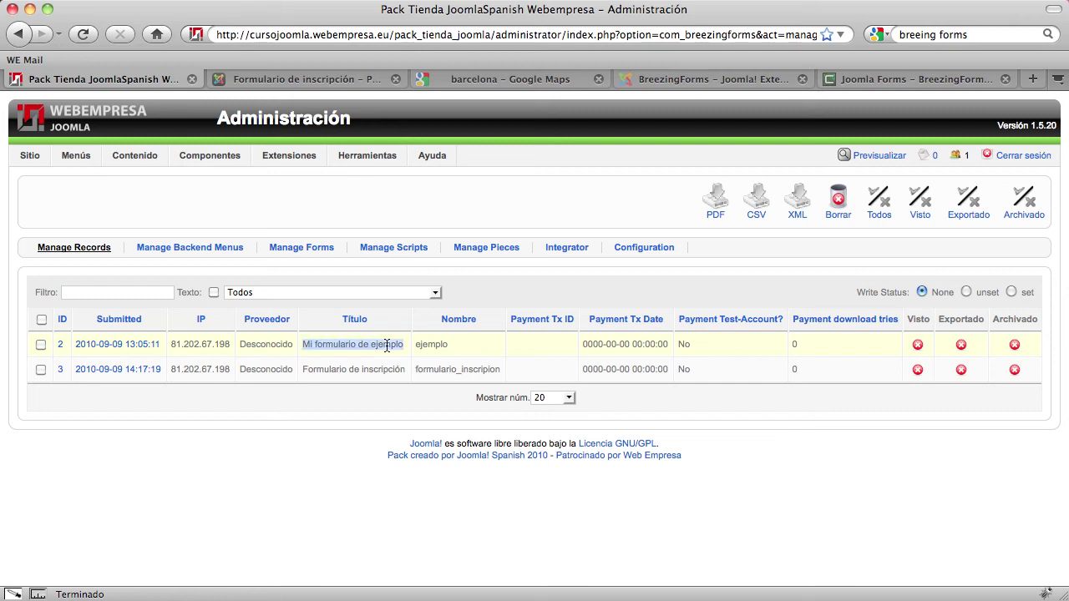
triple_click(329, 345)
click(327, 374)
triple_click(344, 372)
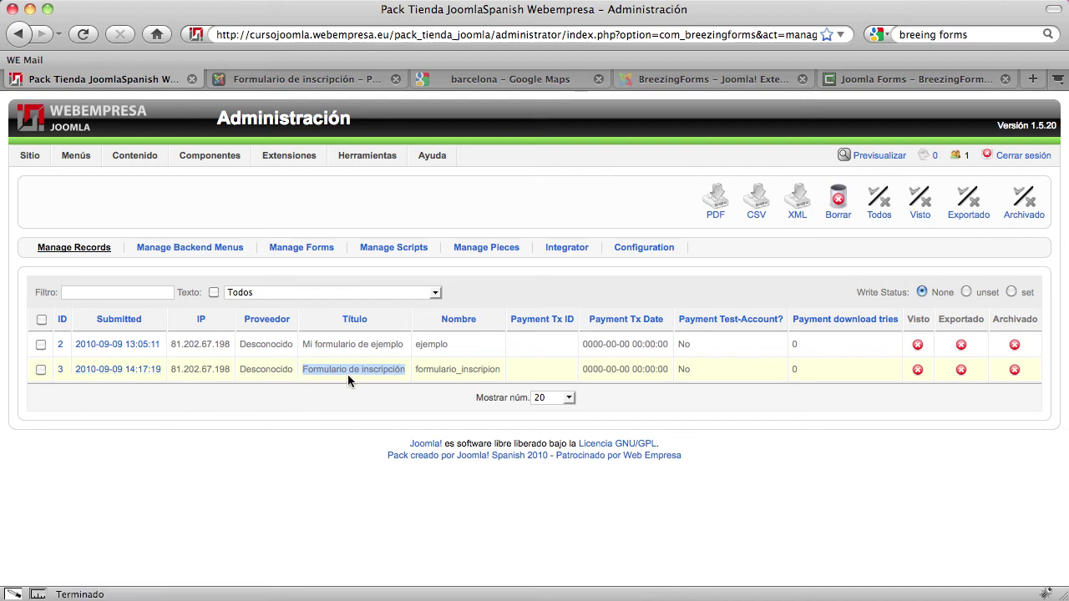
click(119, 373)
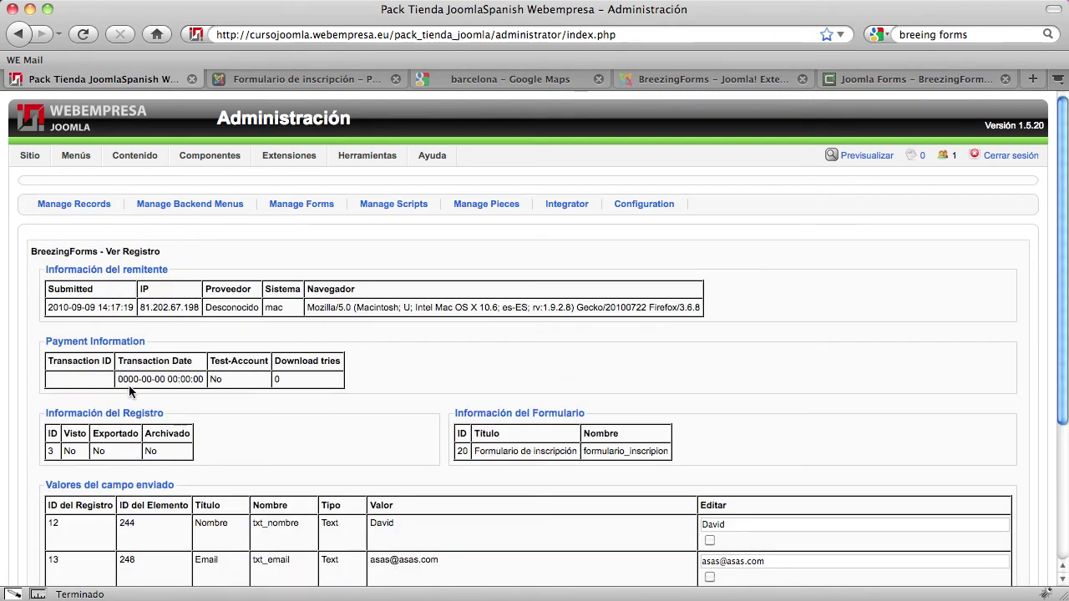
Inspect record 3's stored Nombre, email, google source and boletin values
scroll(130, 391, down, 3)
scroll(250, 388, down, 2)
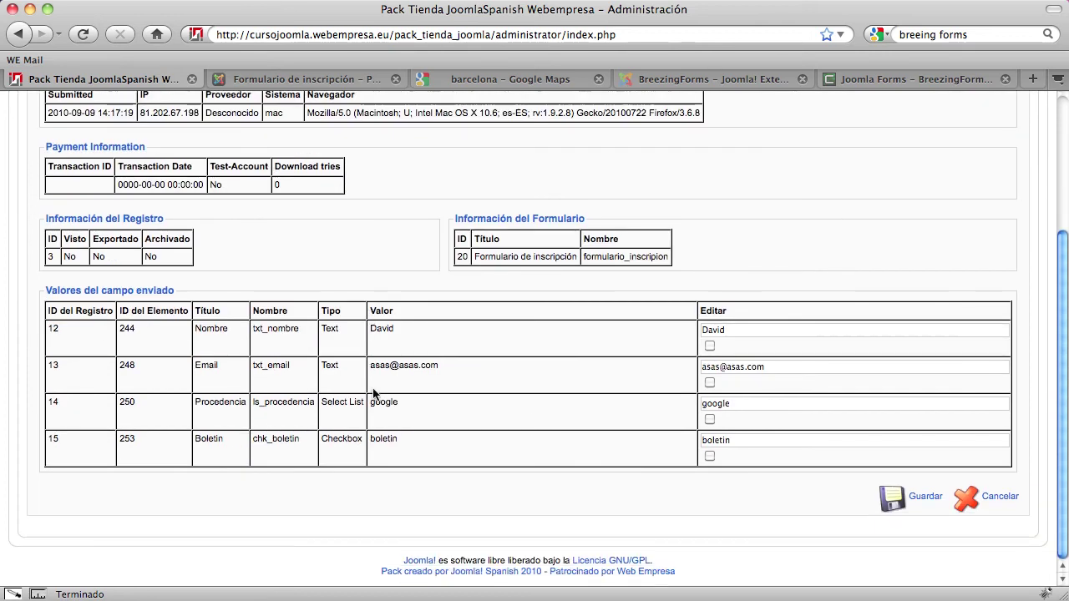
drag(735, 329, 697, 329)
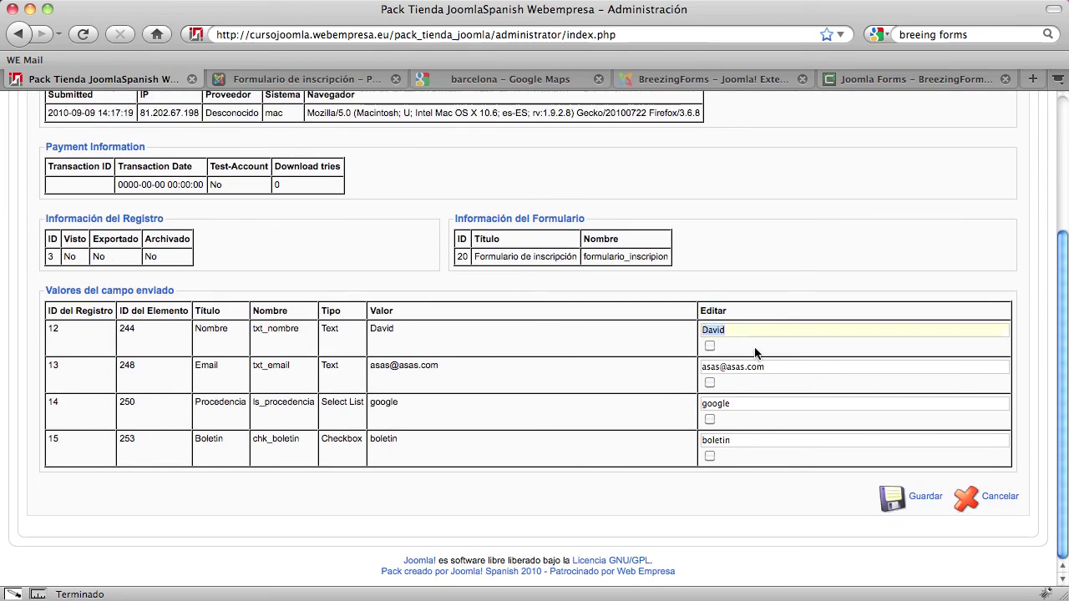
drag(766, 366, 700, 368)
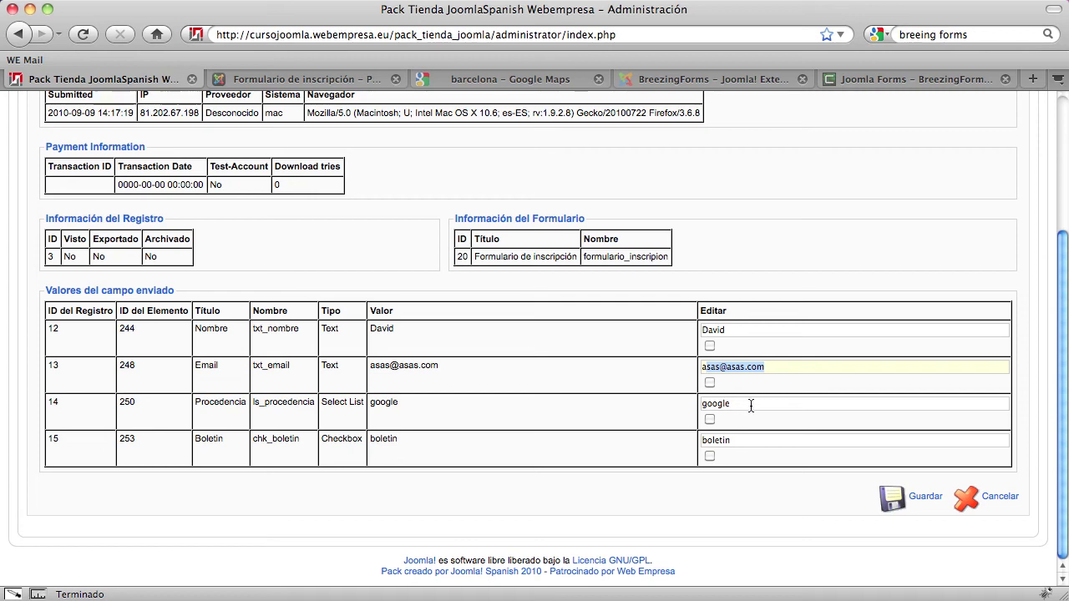
drag(750, 405, 700, 405)
drag(742, 439, 687, 443)
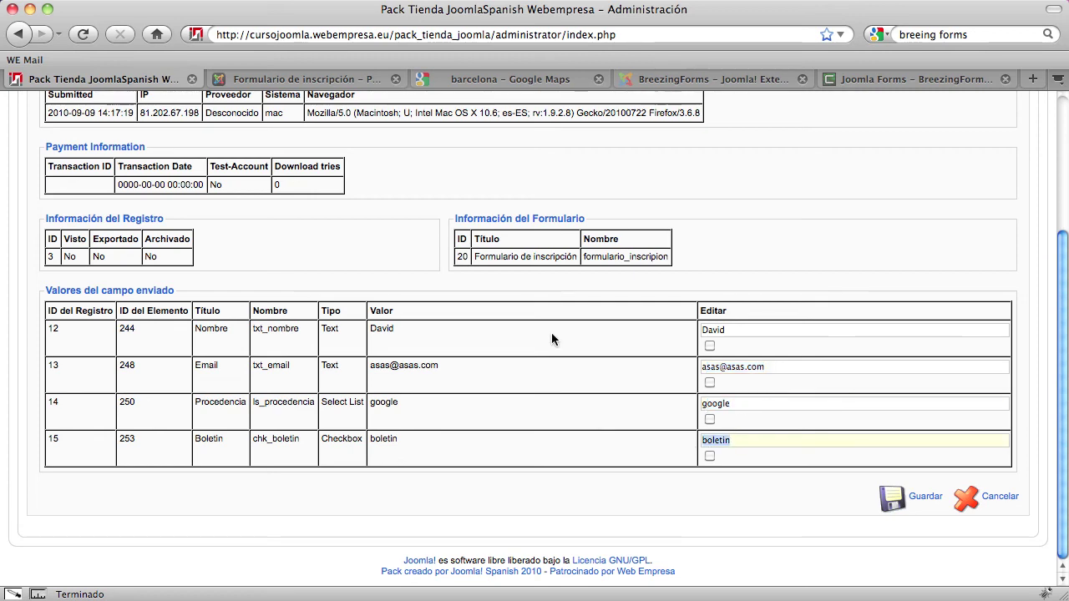
scroll(551, 334, up, 3)
scroll(551, 338, up, 2)
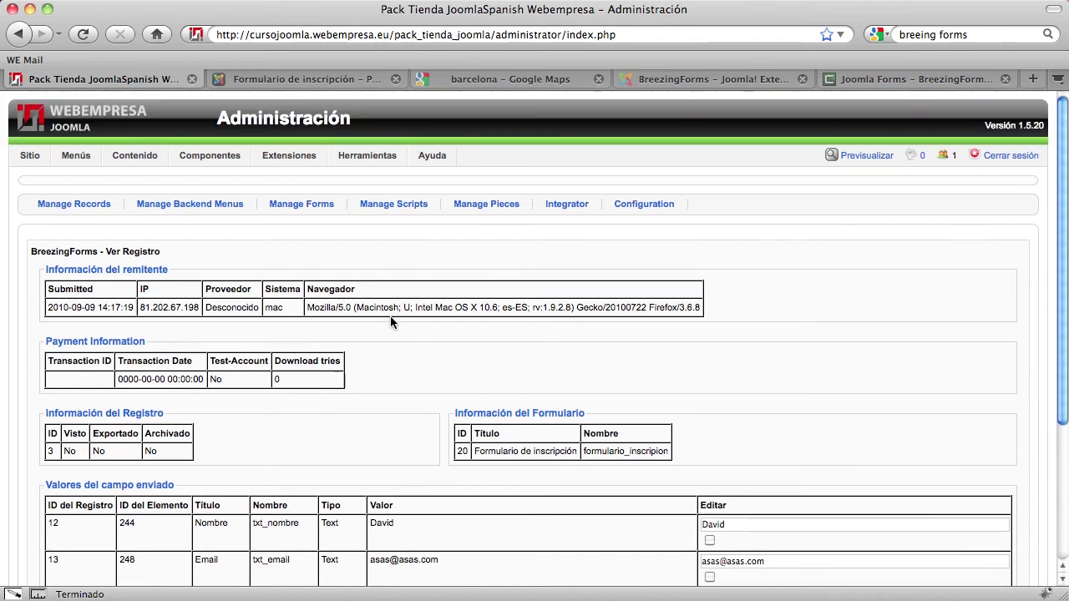
Check the sender's browser user-agent, then Cancelar back to the records list
triple_click(323, 307)
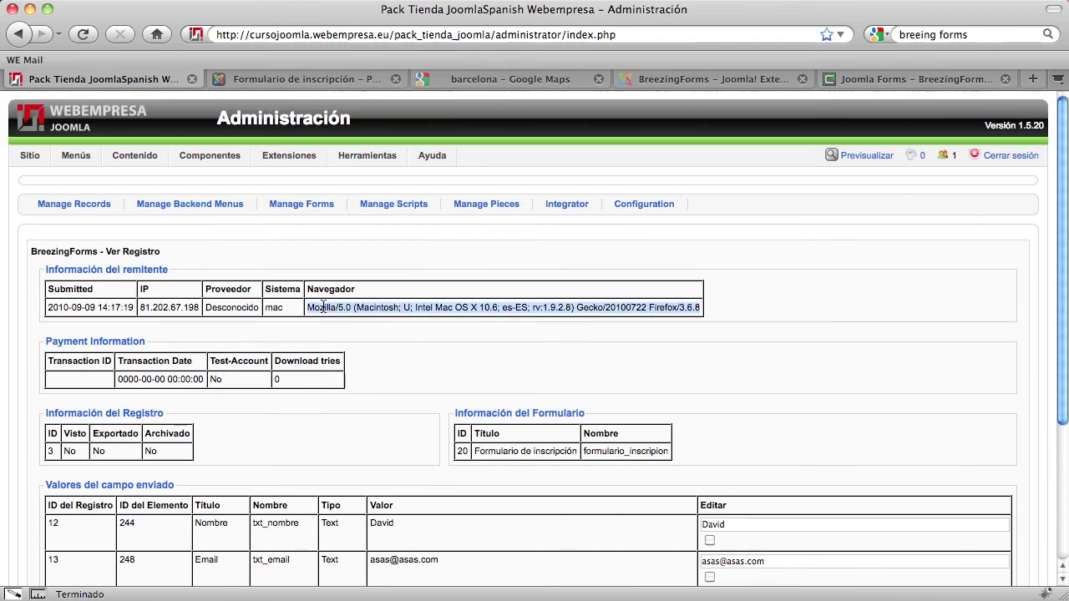
click(170, 307)
scroll(238, 334, down, 3)
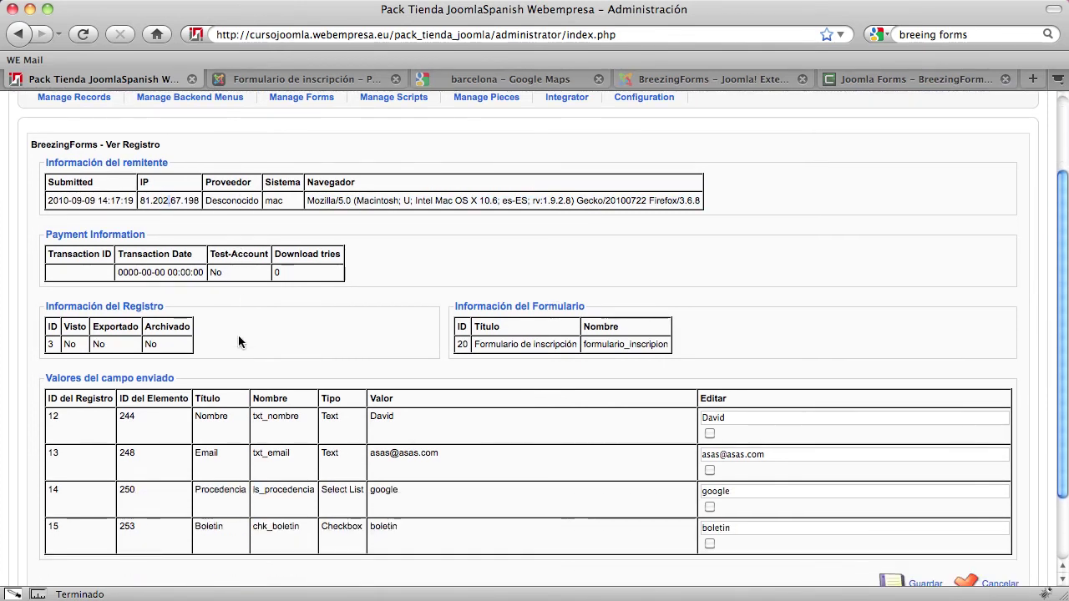
scroll(239, 335, down, 2)
scroll(307, 360, up, 5)
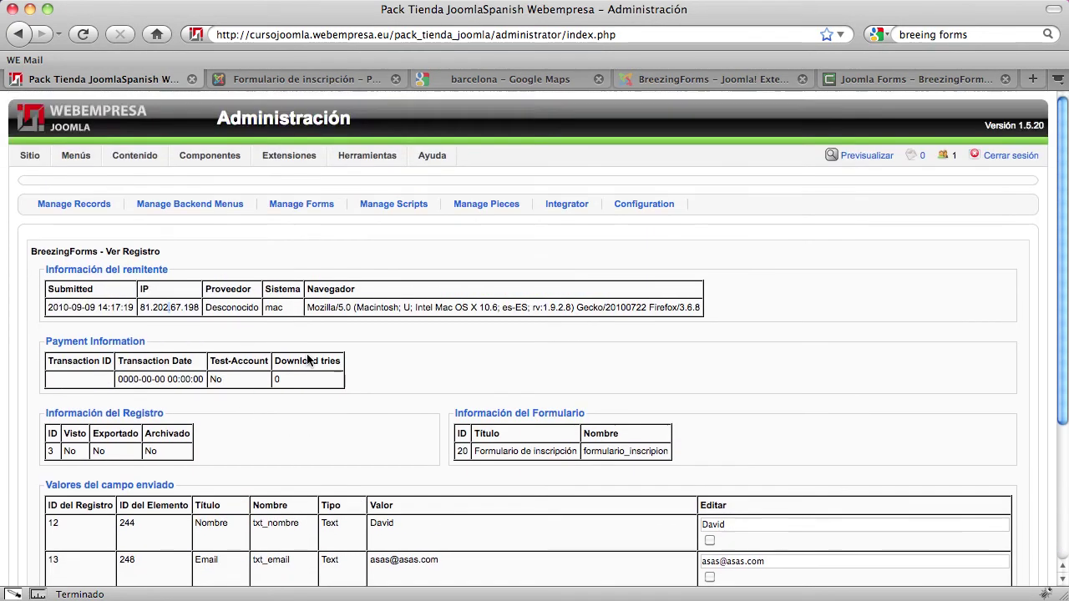
scroll(307, 359, down, 5)
click(992, 496)
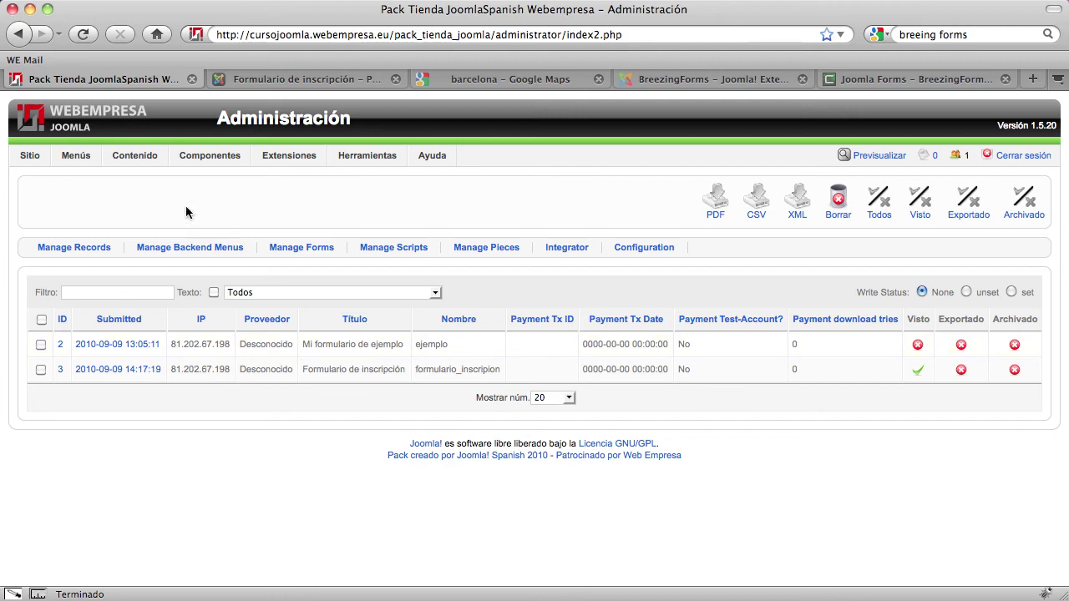
Open Formulario de inscripción from Manage Forms and add Página 2 after the first page
click(299, 249)
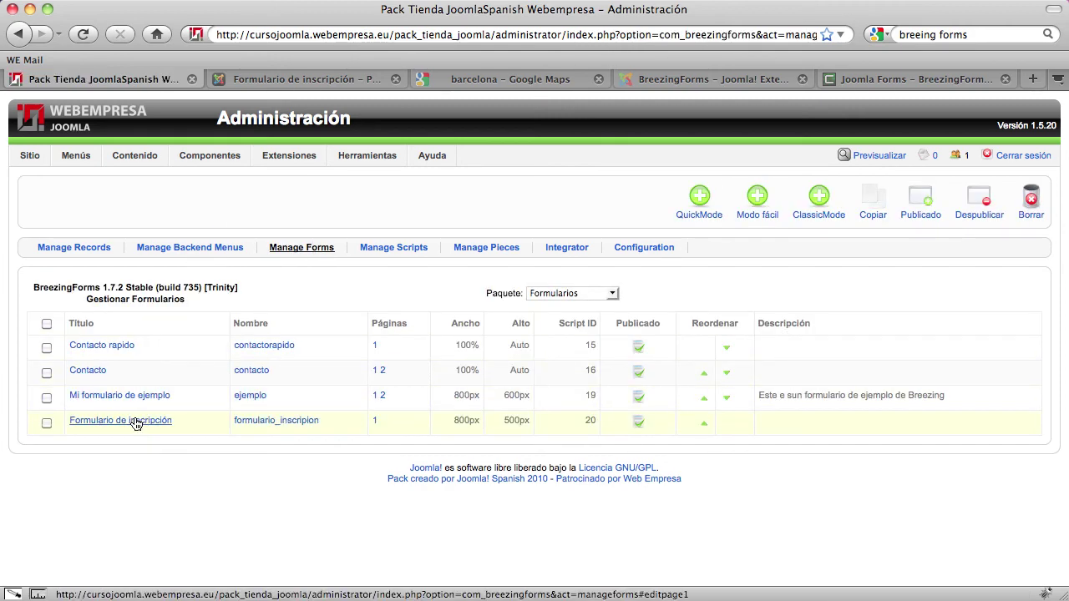
click(136, 423)
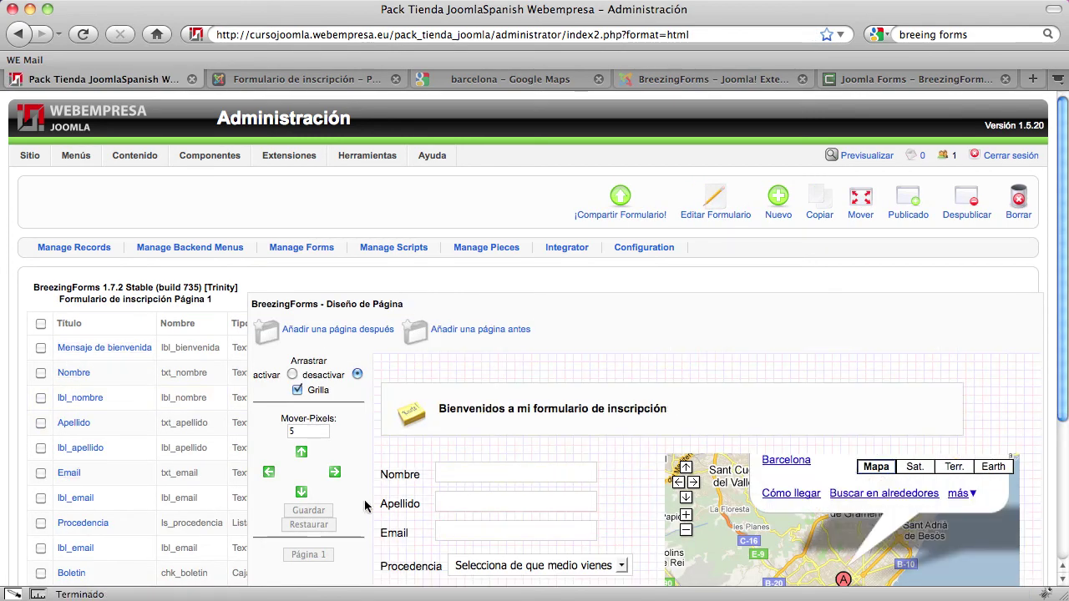
scroll(364, 506, down, 2)
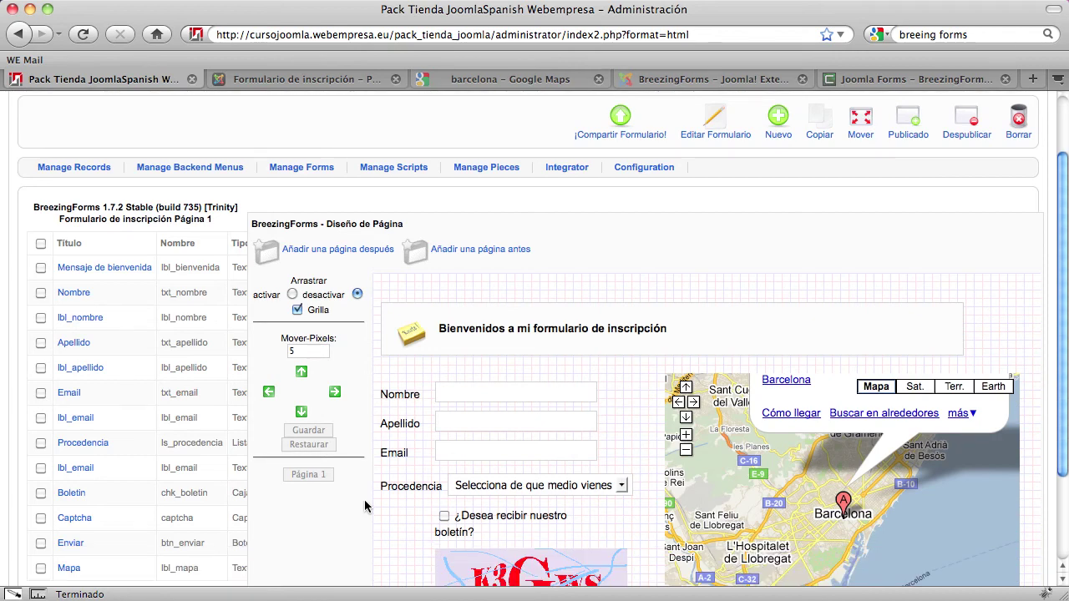
scroll(365, 506, down, 1)
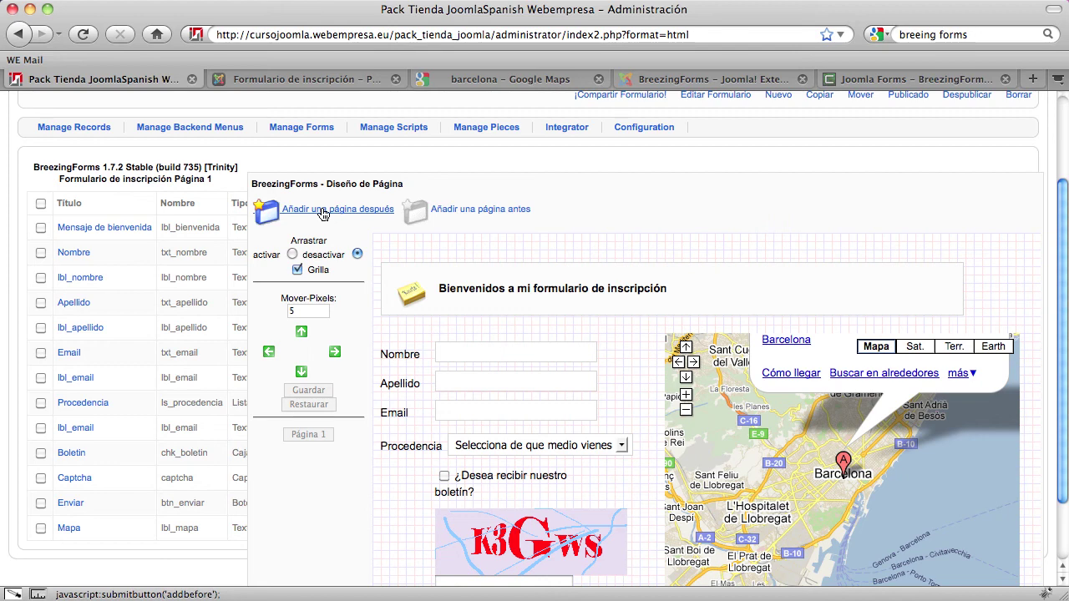
click(359, 214)
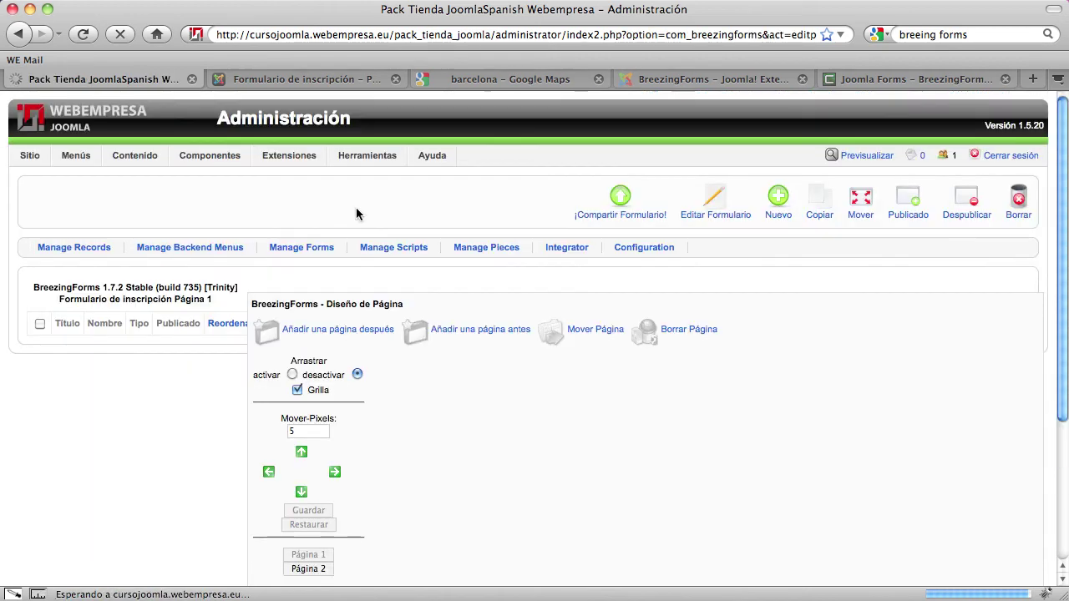
scroll(369, 355, down, 4)
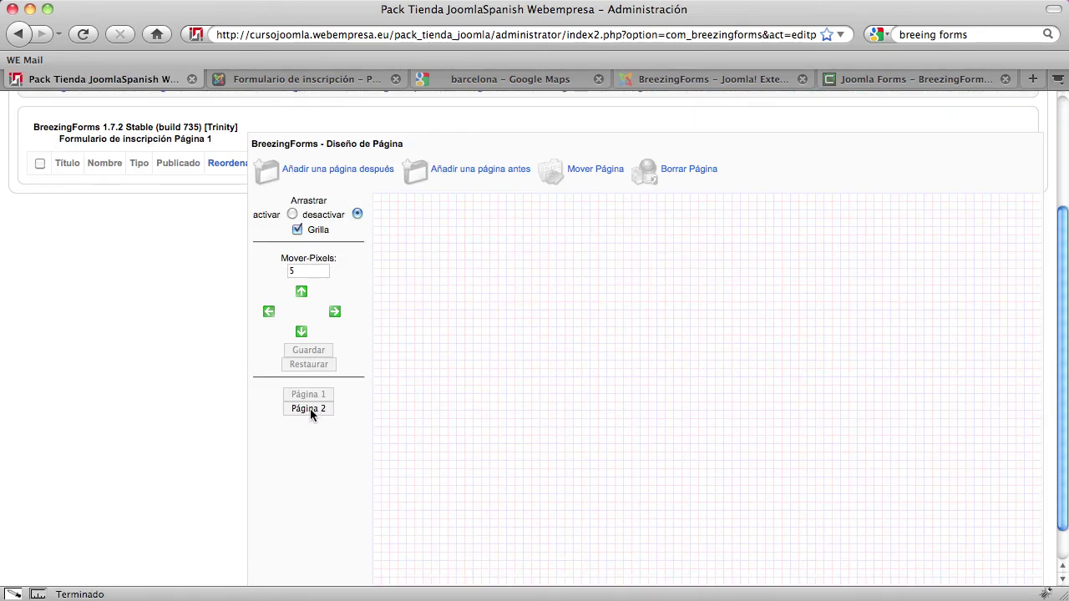
scroll(313, 436, up, 3)
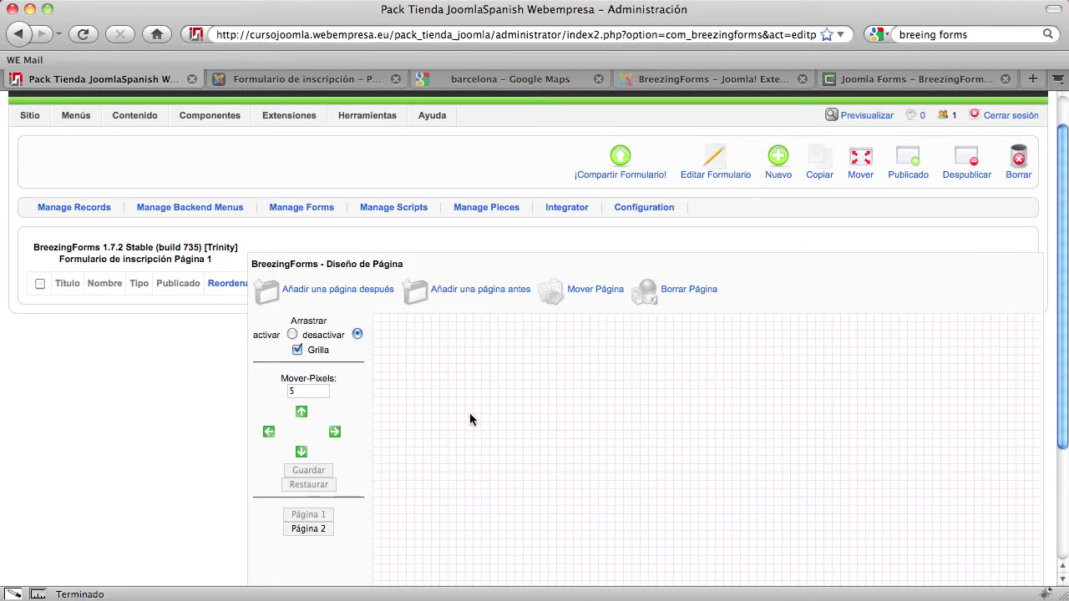
Create a Texto/HTML Estático element reading '<p>Gracias por rellenar el formulario de inscripción' and save it
click(779, 156)
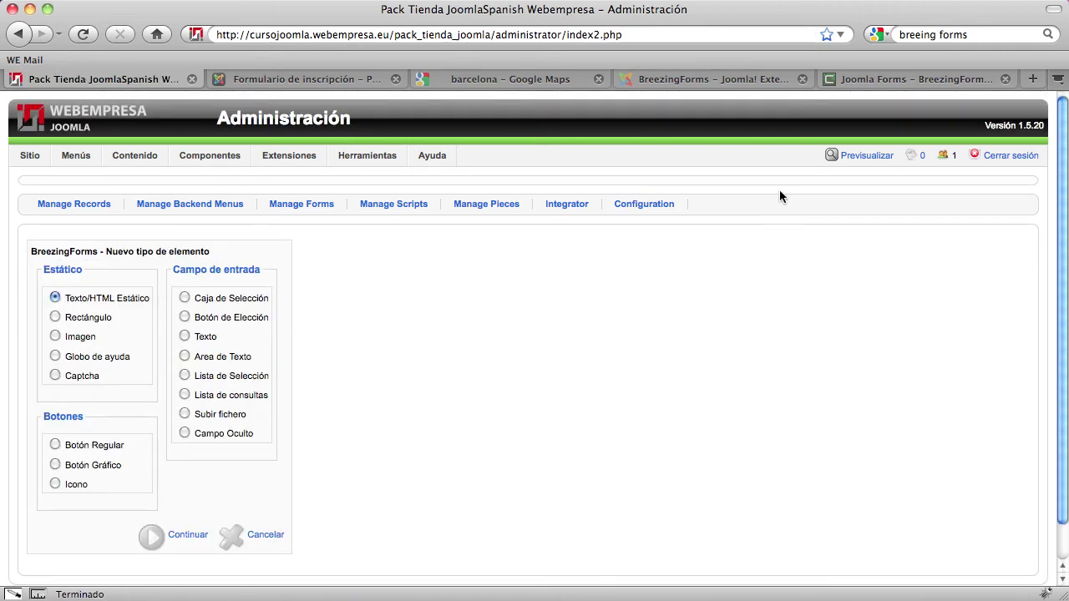
click(181, 538)
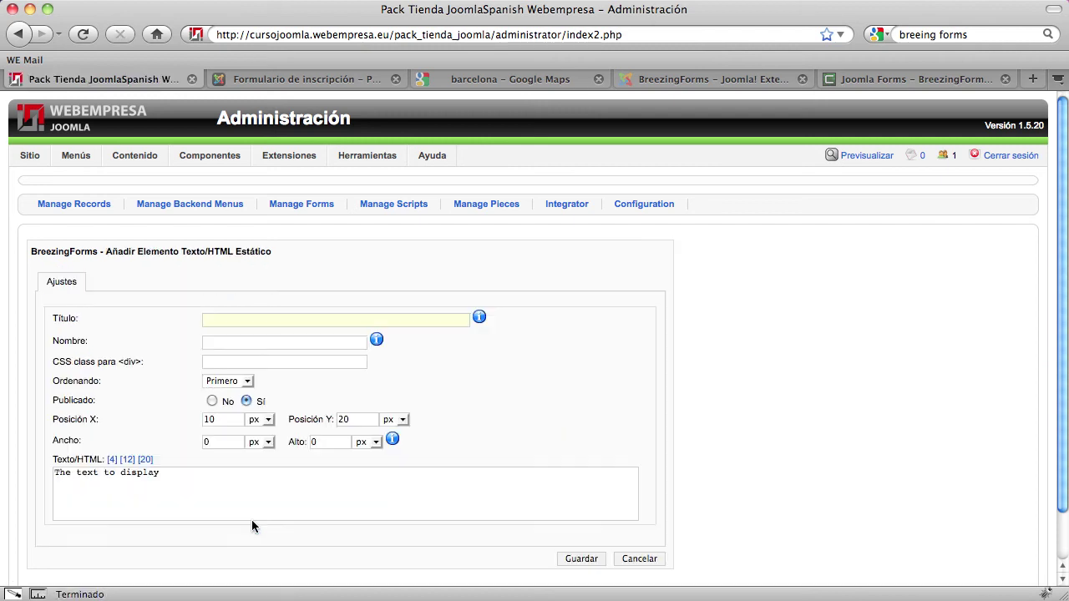
drag(191, 481, 36, 478)
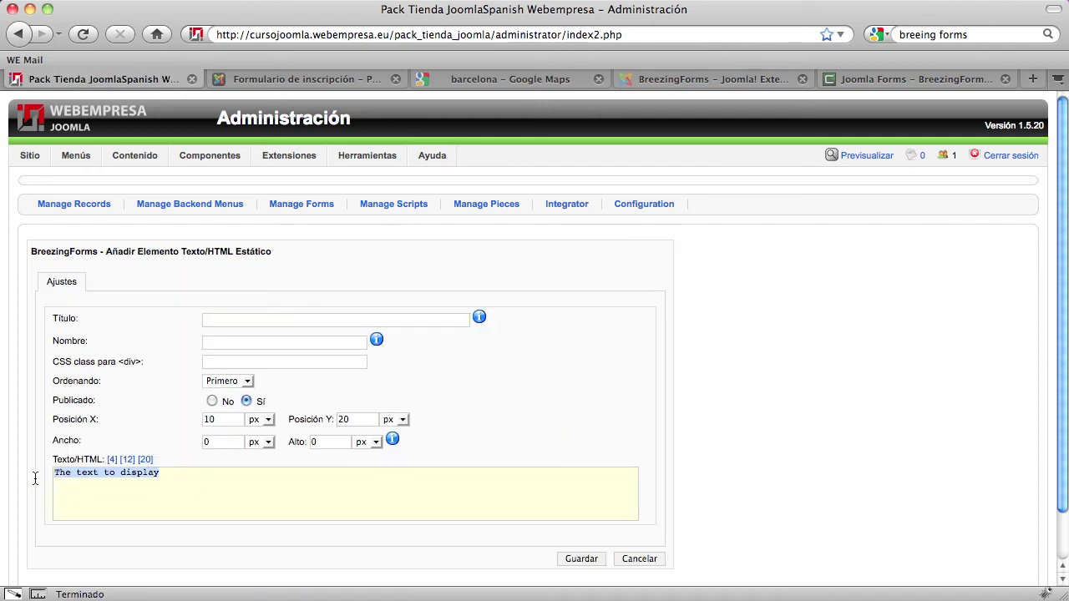
text(<)
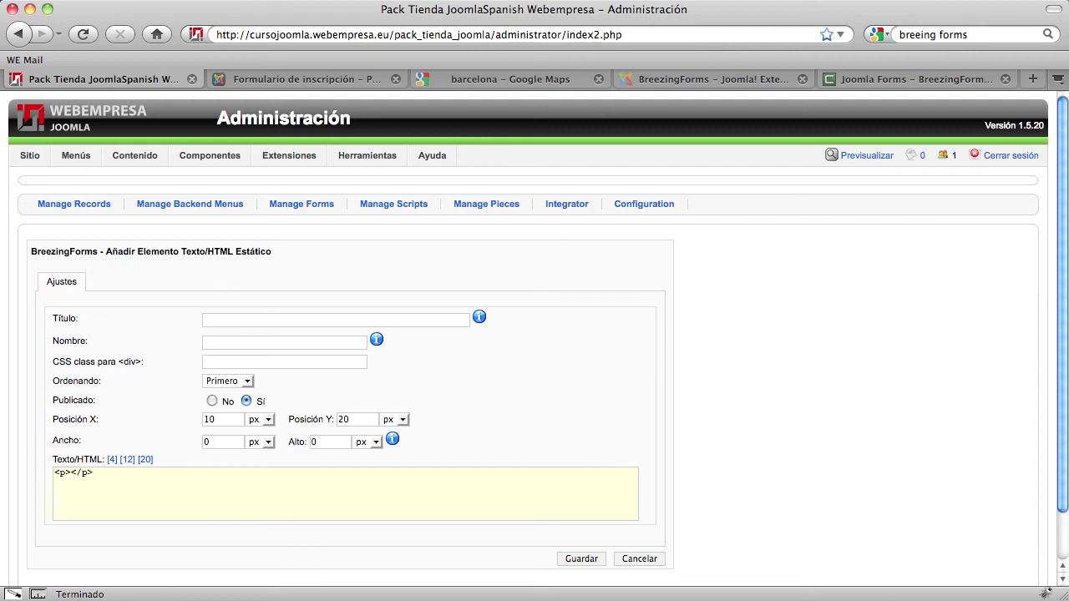
text(p>Gracias por rellenar el f)
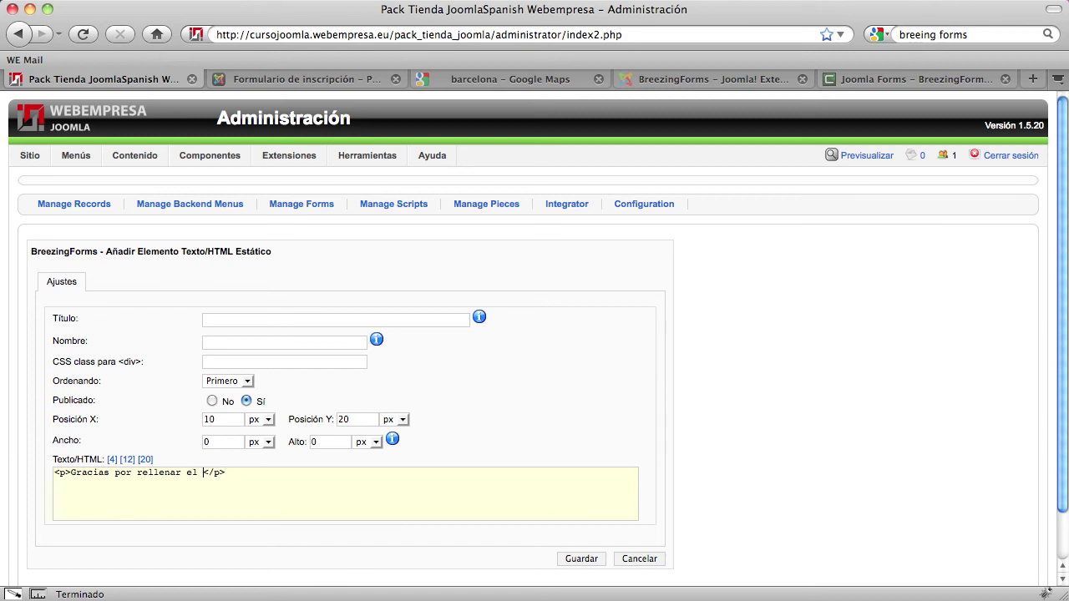
text(ormulario de inscripci)
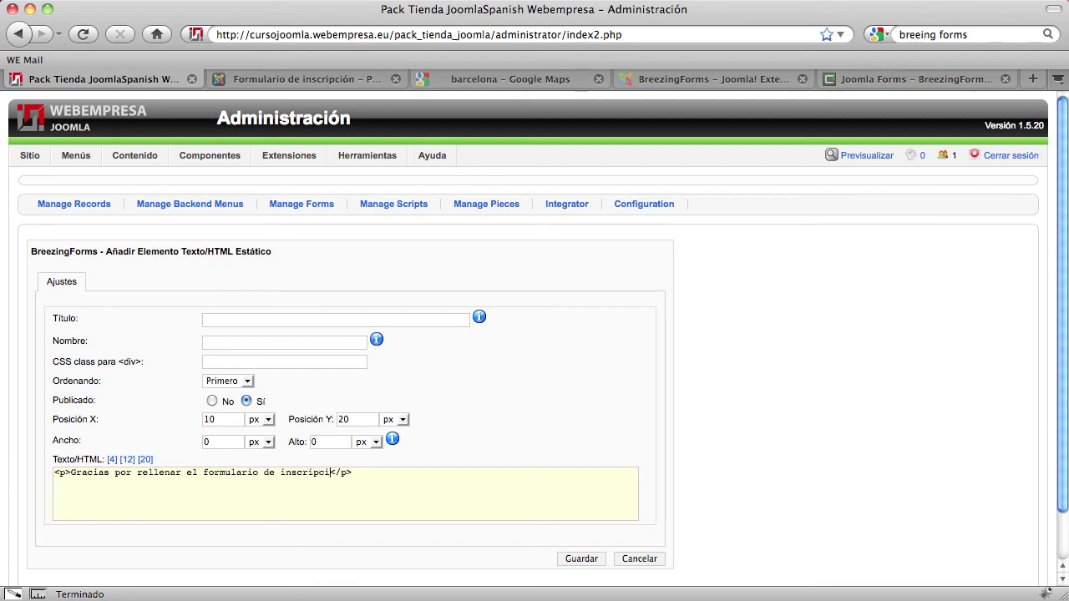
text(ón)
click(579, 561)
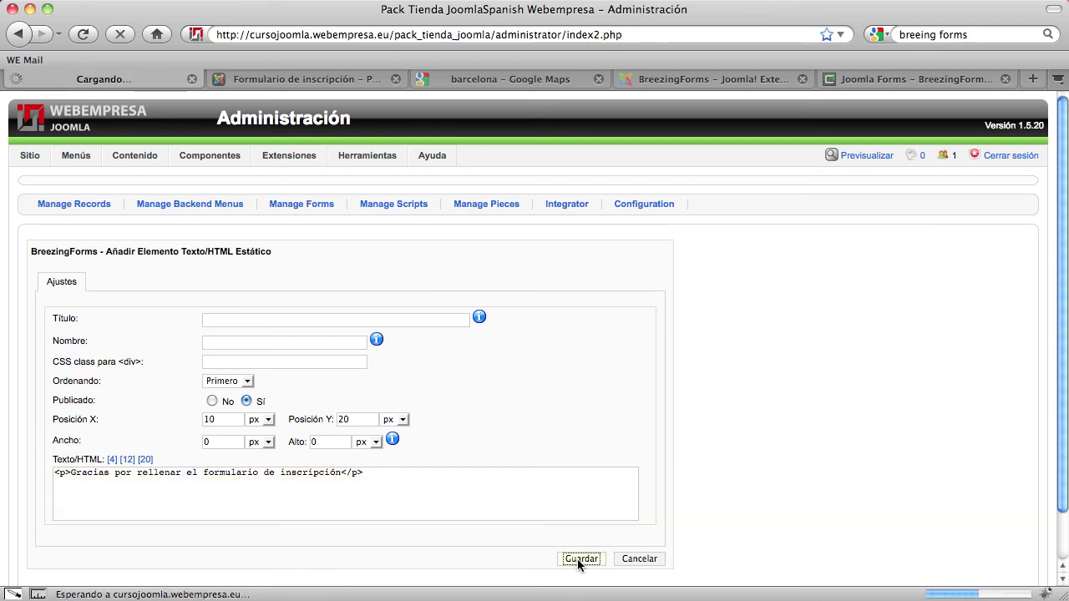
scroll(234, 495, down, 3)
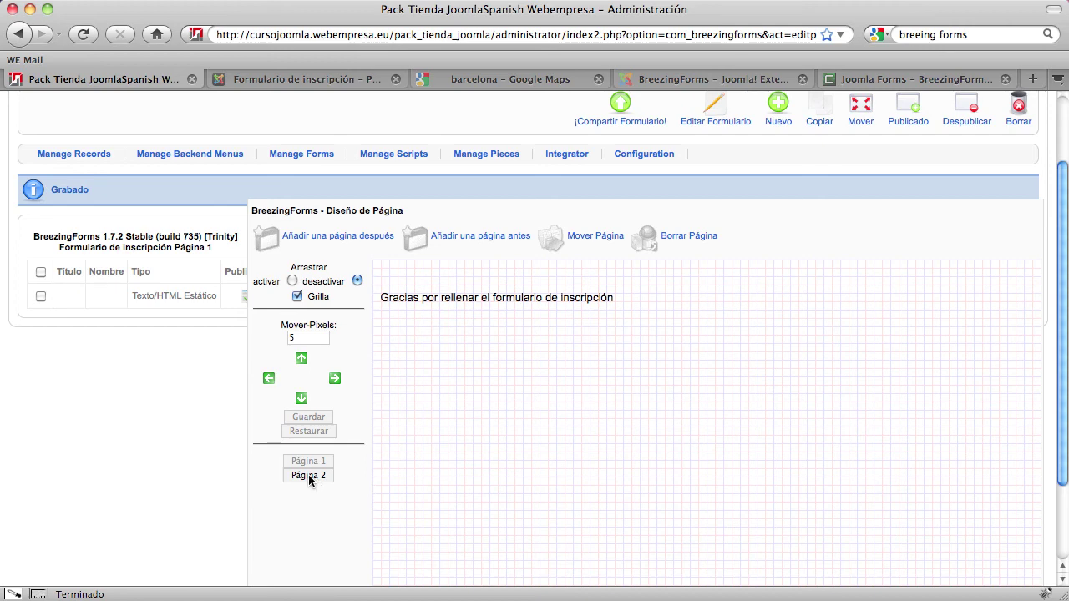
click(307, 475)
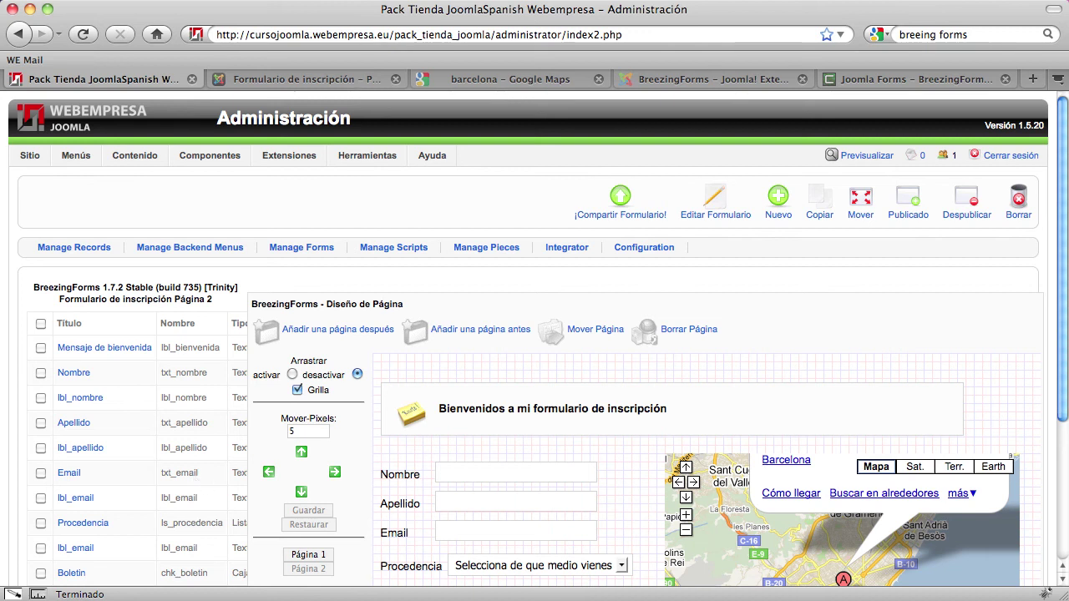
scroll(472, 405, down, 3)
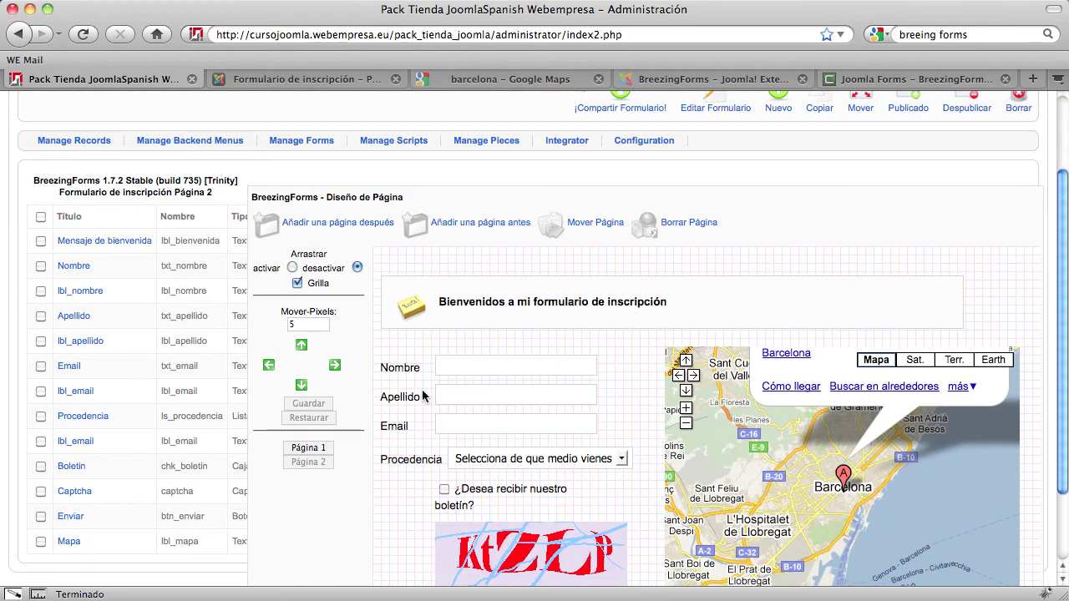
click(317, 449)
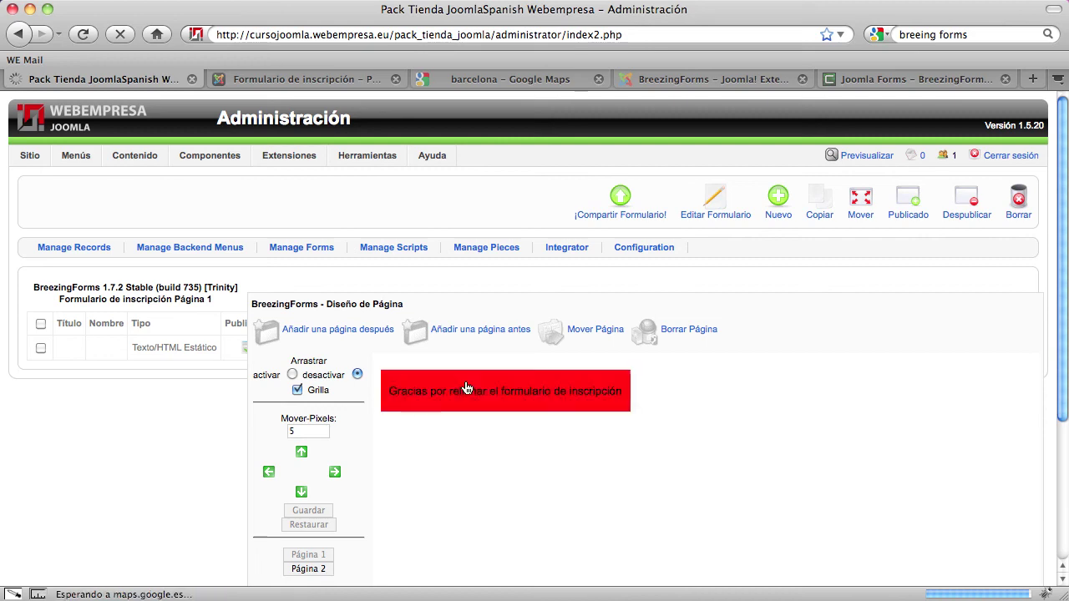
scroll(317, 476, down, 2)
click(314, 476)
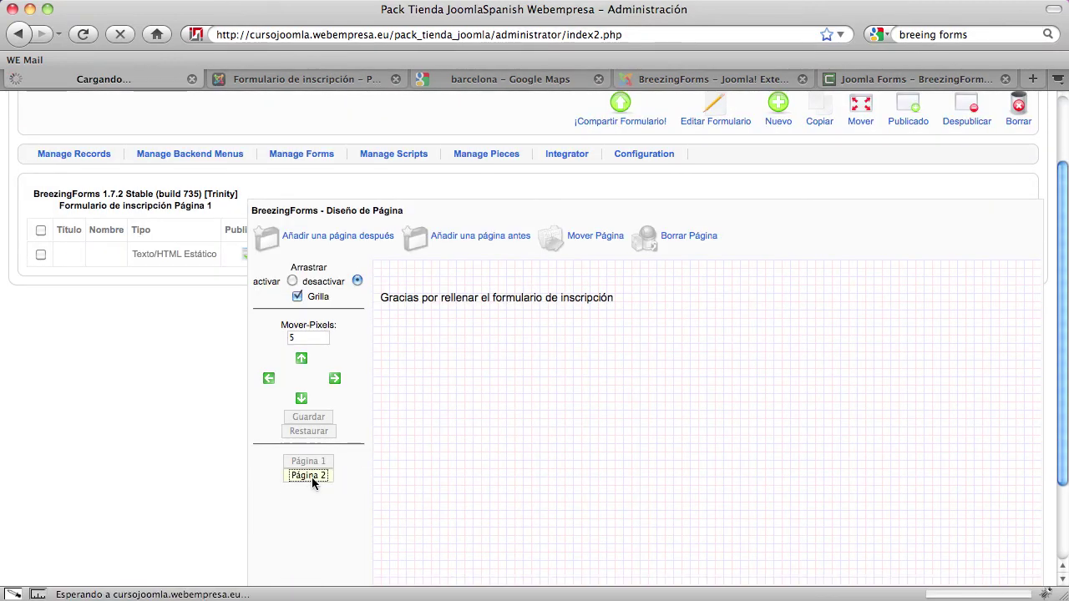
scroll(311, 560, down, 1)
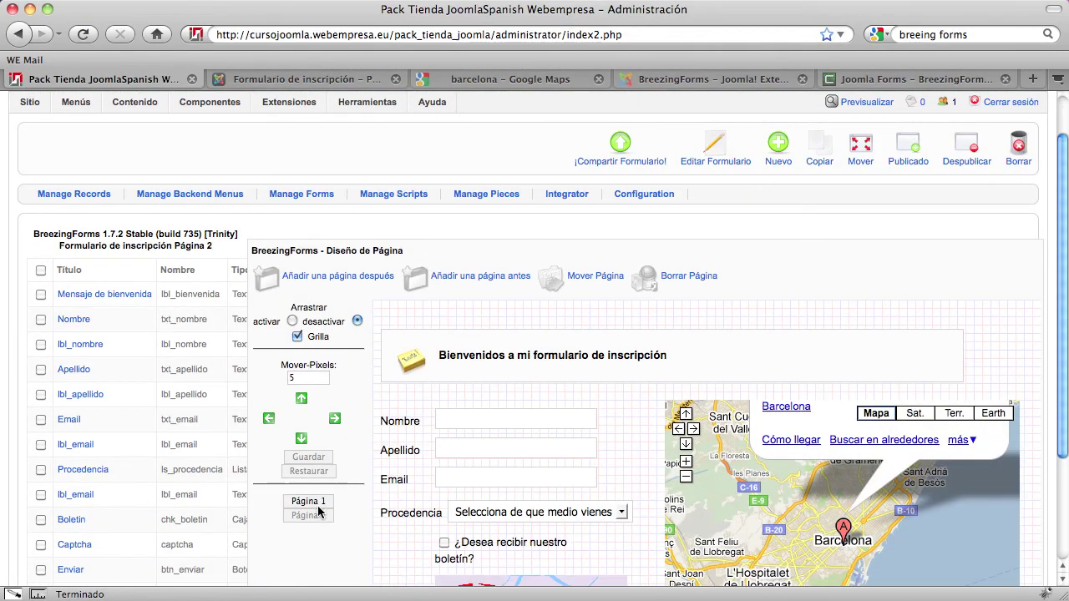
click(313, 503)
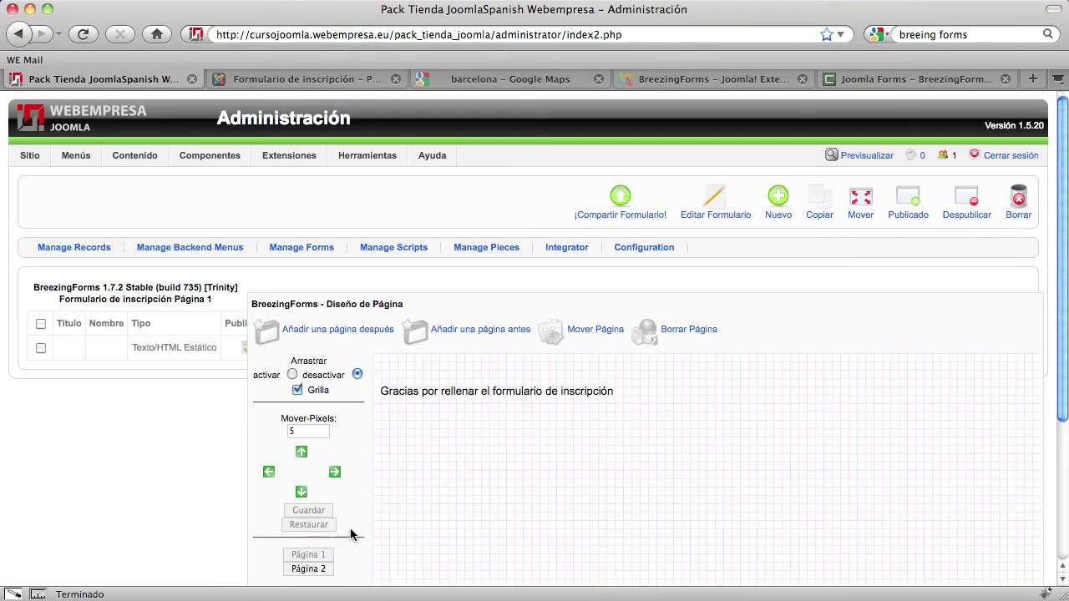
scroll(331, 505, down, 1)
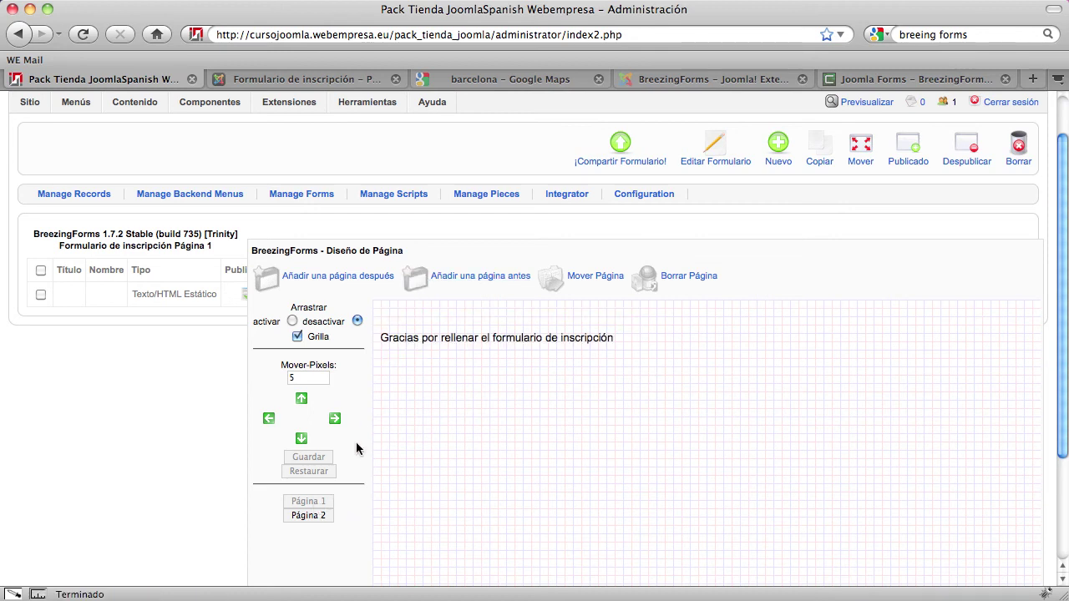
Move the thank-you page to position 2 with Mover Página
click(607, 284)
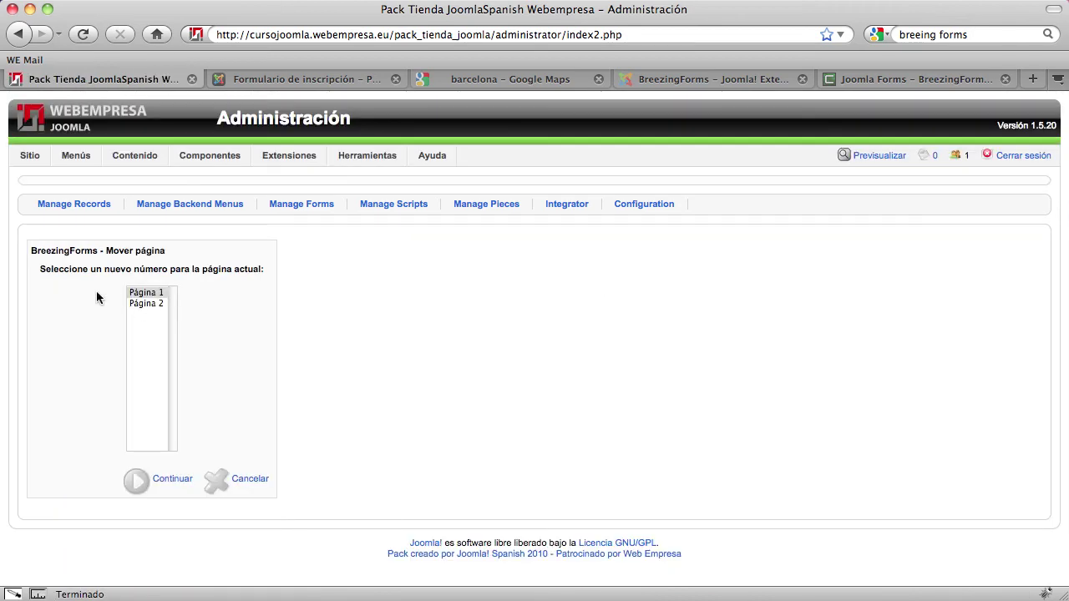
drag(66, 268, 239, 269)
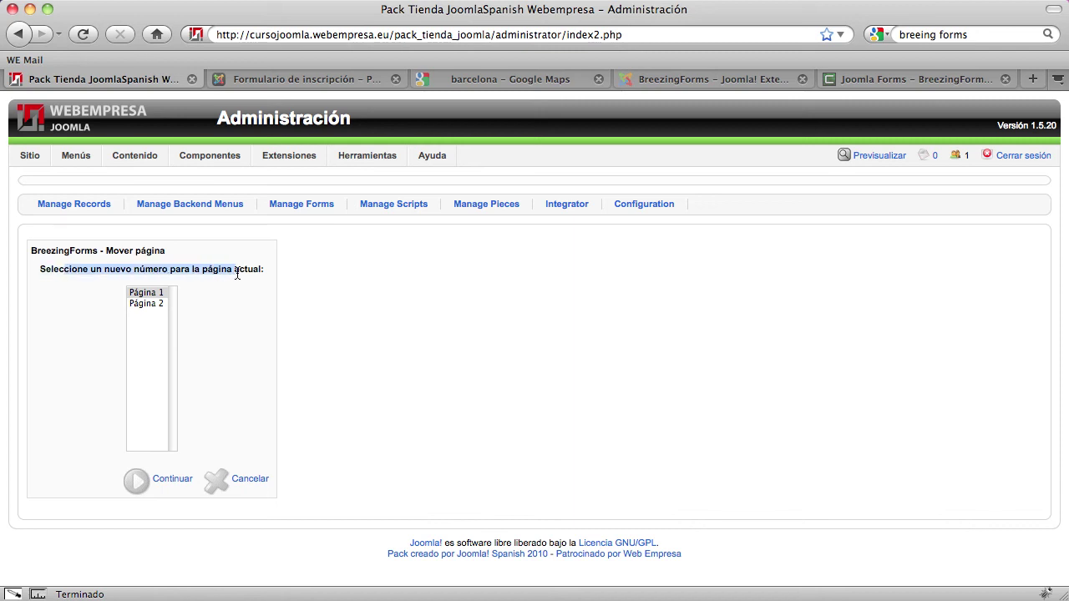
click(229, 286)
click(144, 303)
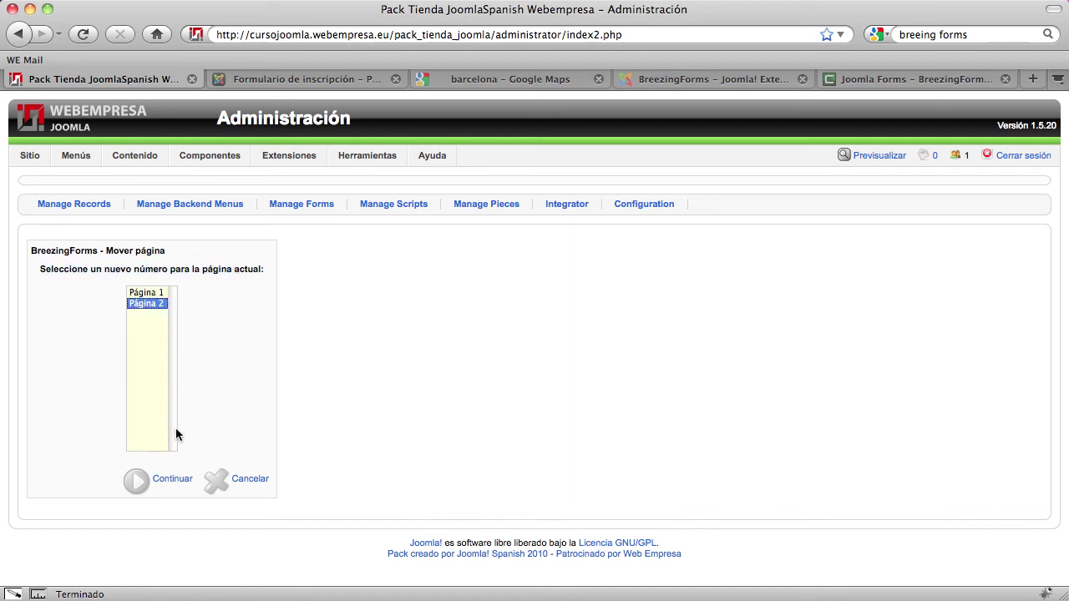
click(173, 481)
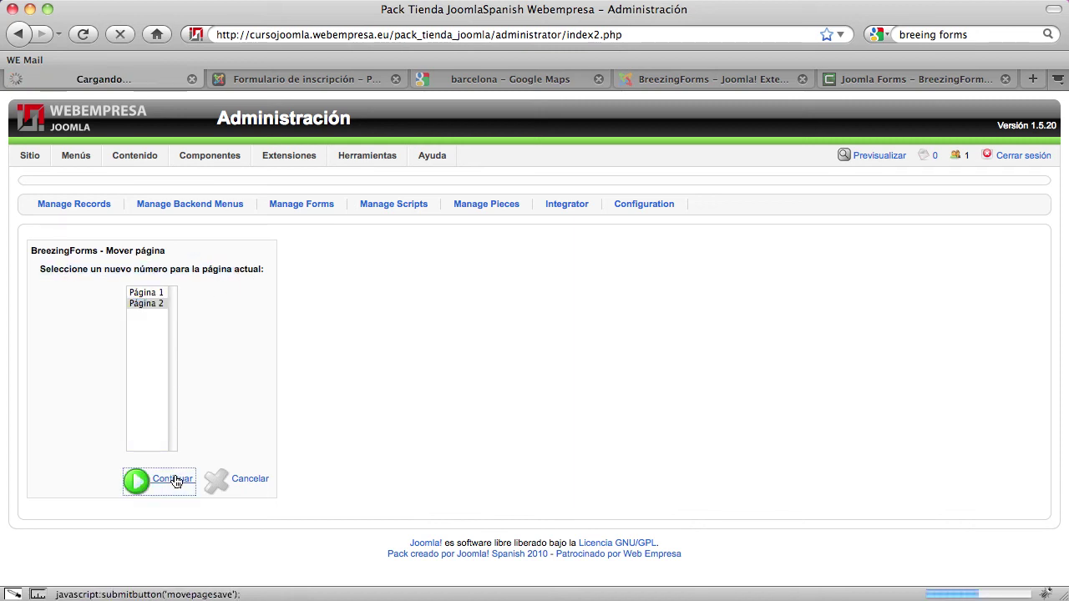
scroll(413, 421, down, 1)
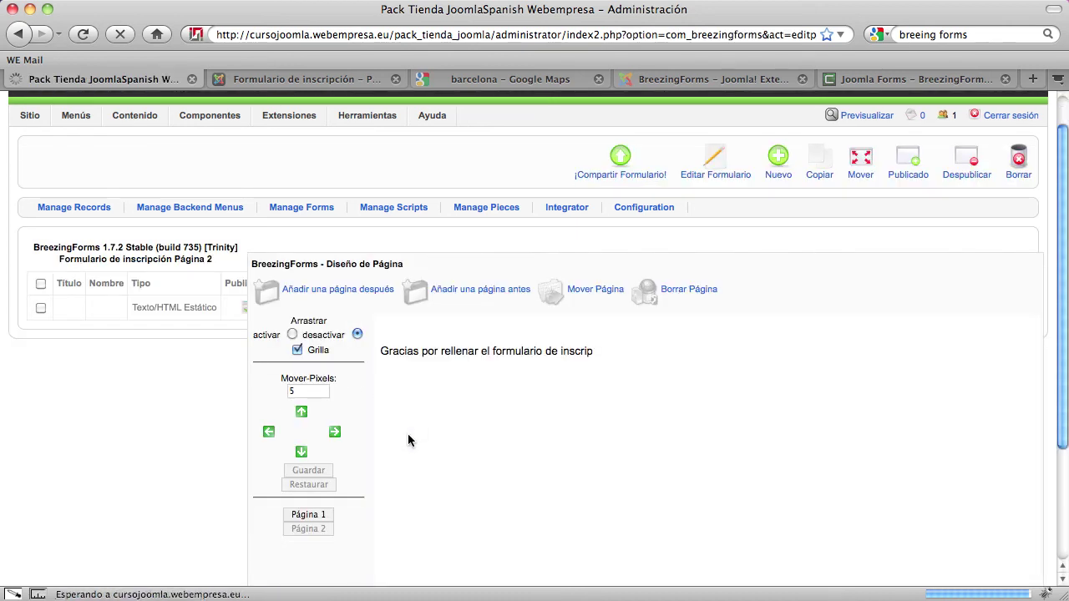
scroll(398, 466, down, 1)
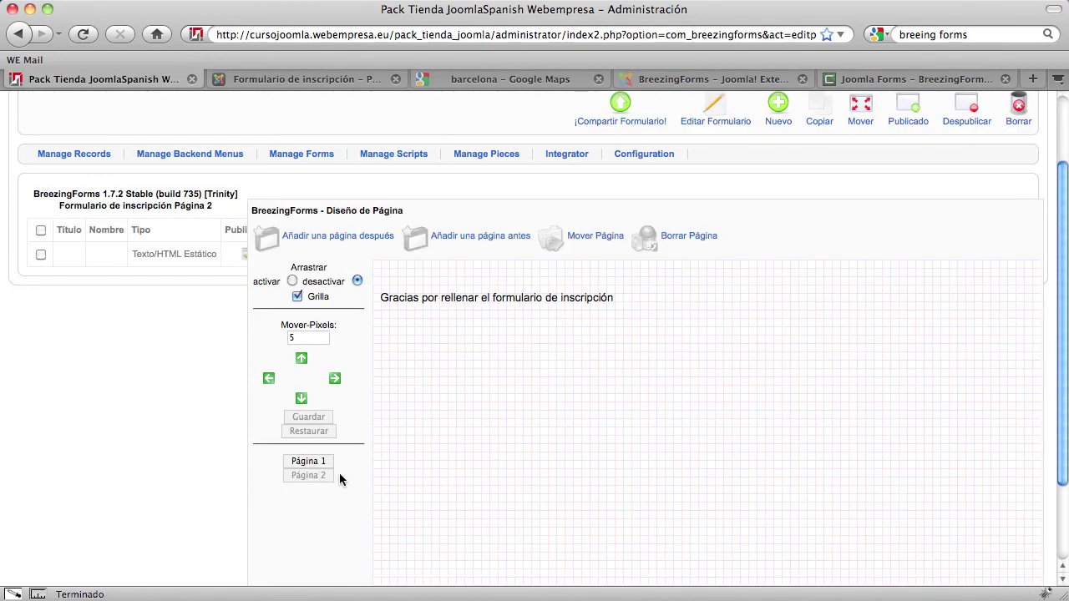
Check Página 1 now holds the registration fields, captcha and map
click(309, 462)
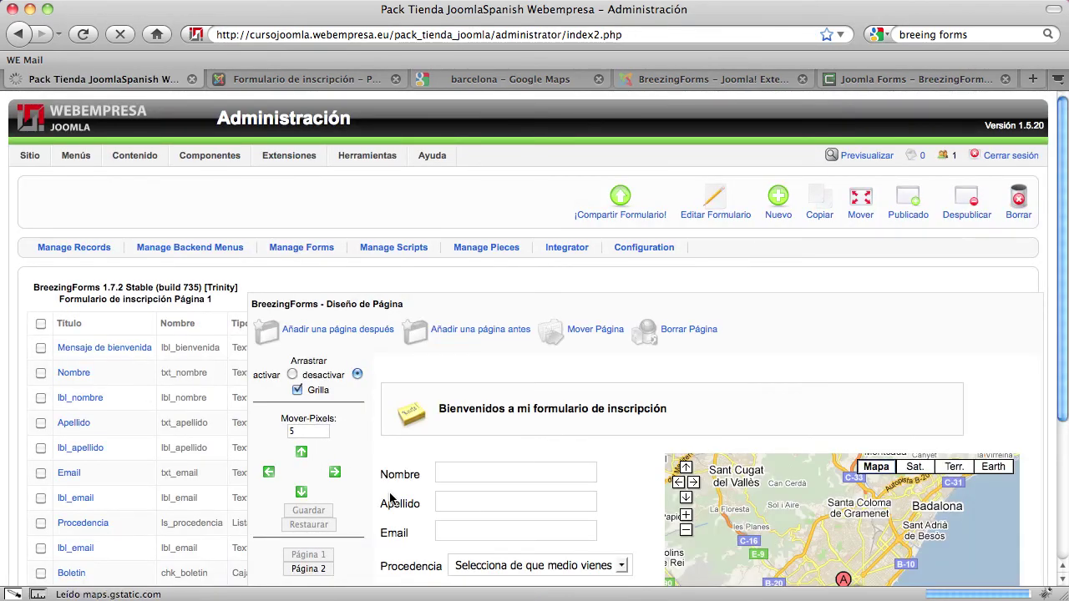
scroll(389, 498, down, 2)
scroll(376, 499, down, 1)
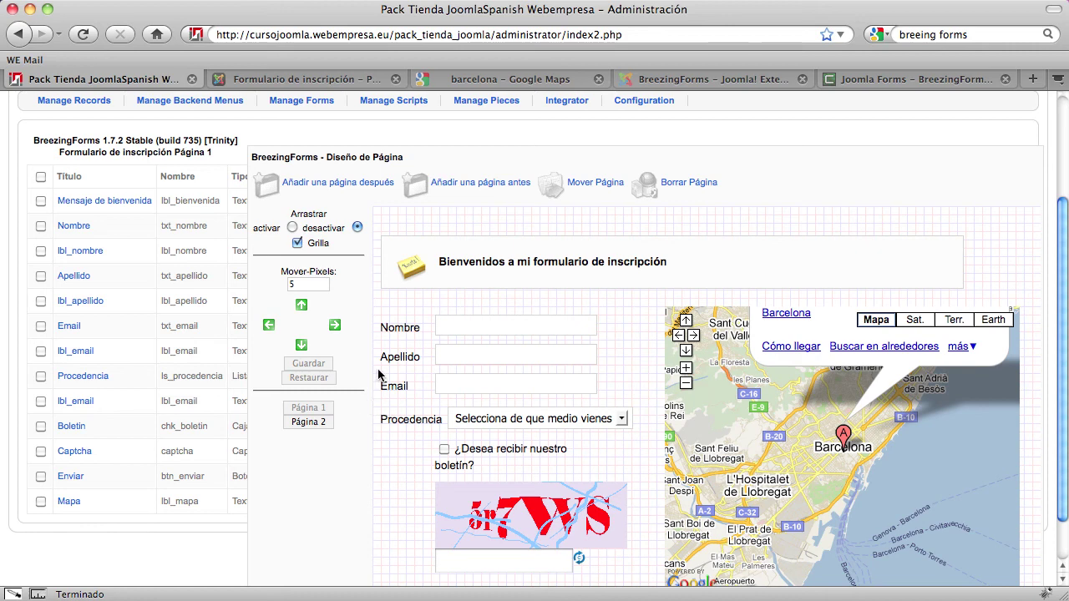
click(548, 447)
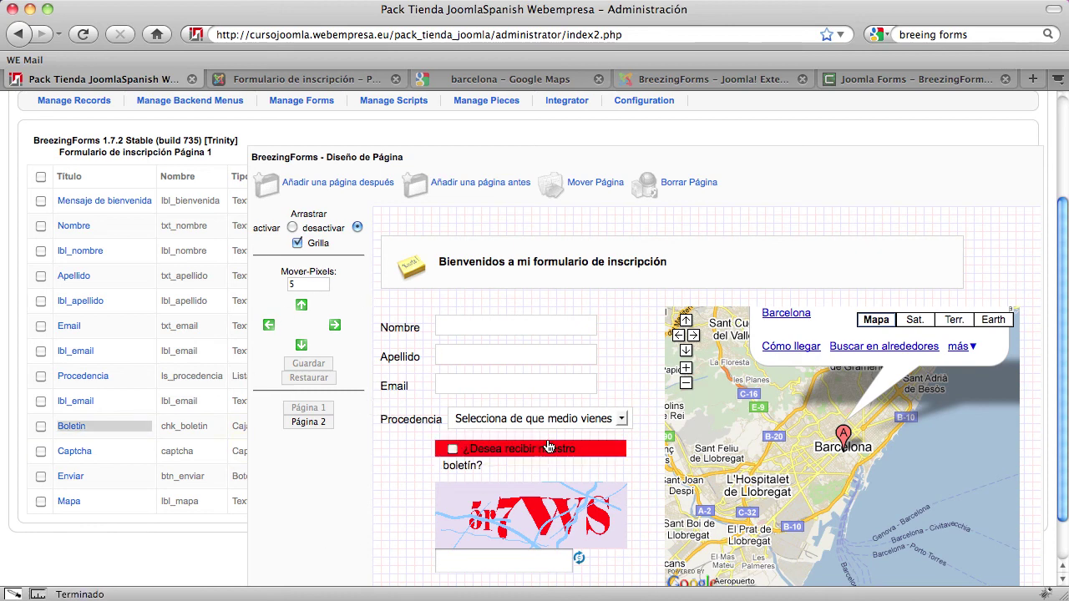
click(554, 295)
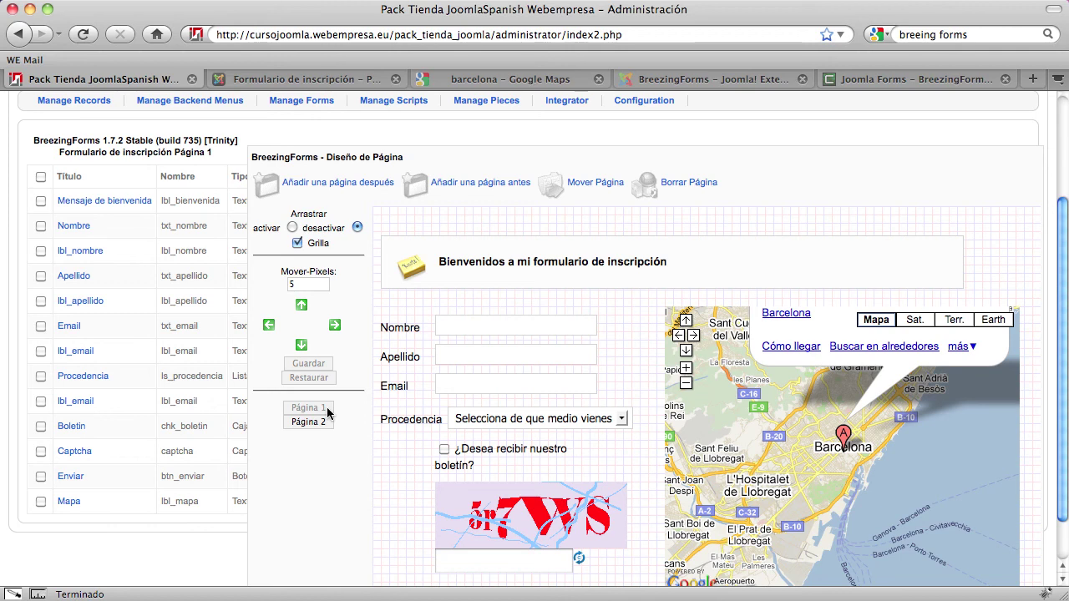
scroll(324, 457, up, 4)
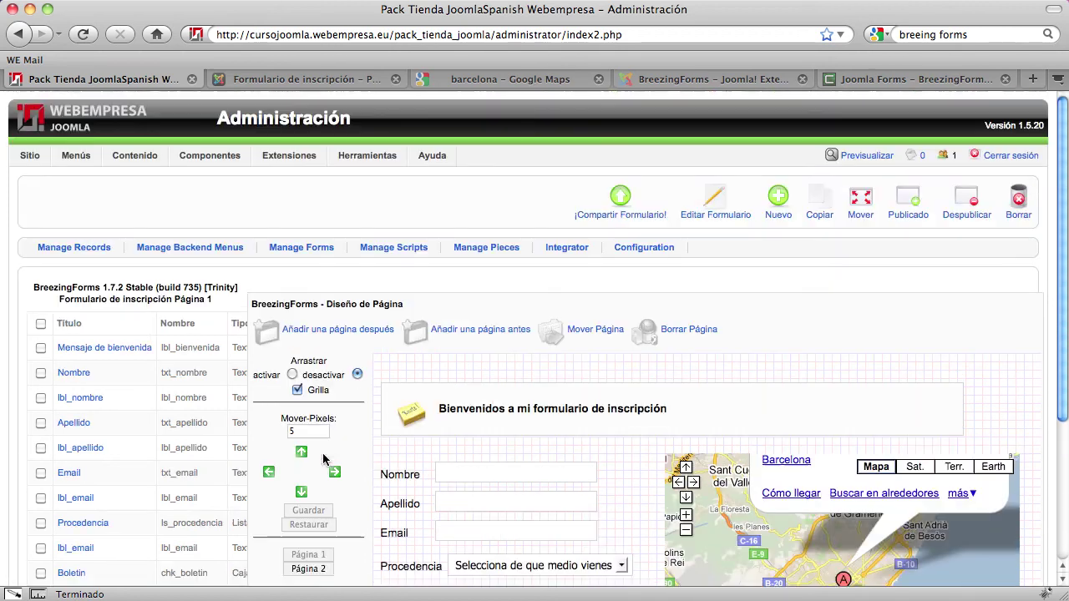
Set the Scripts tab's Submitted script to Personalizado and request framework code generation
click(716, 208)
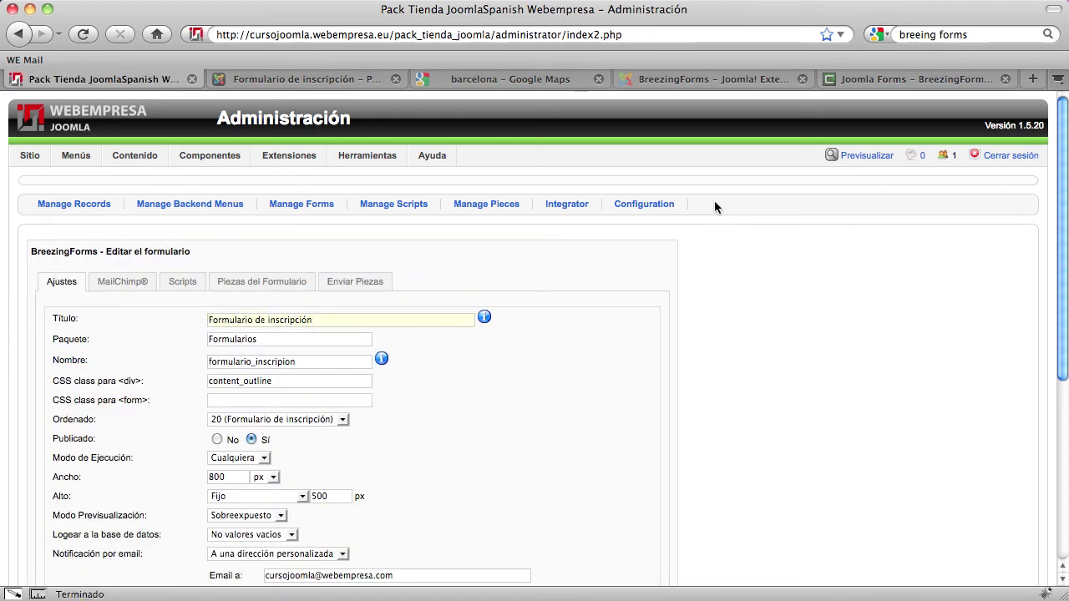
click(190, 286)
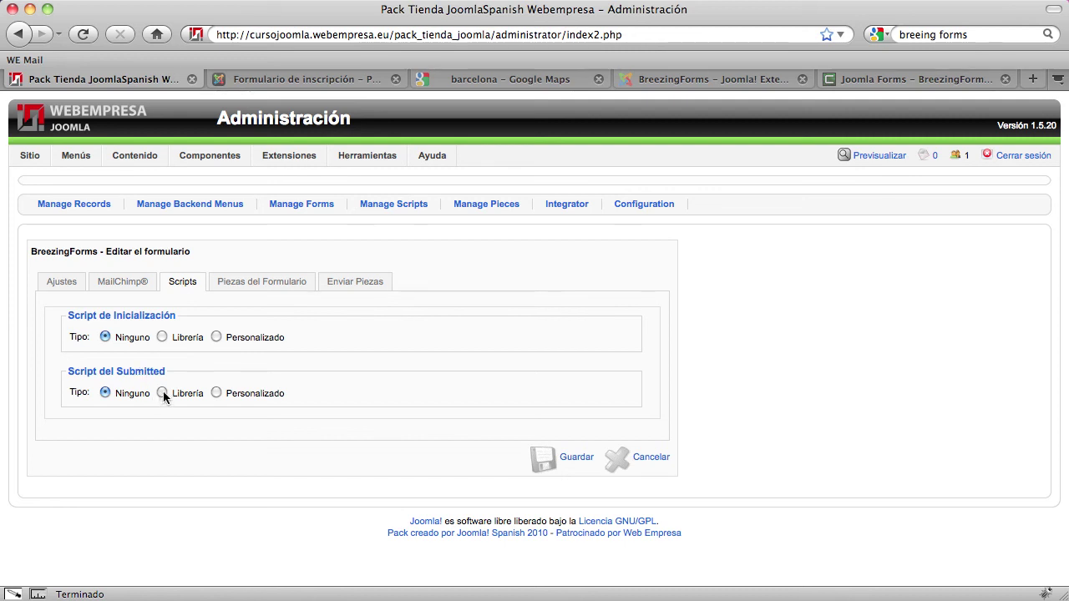
click(216, 394)
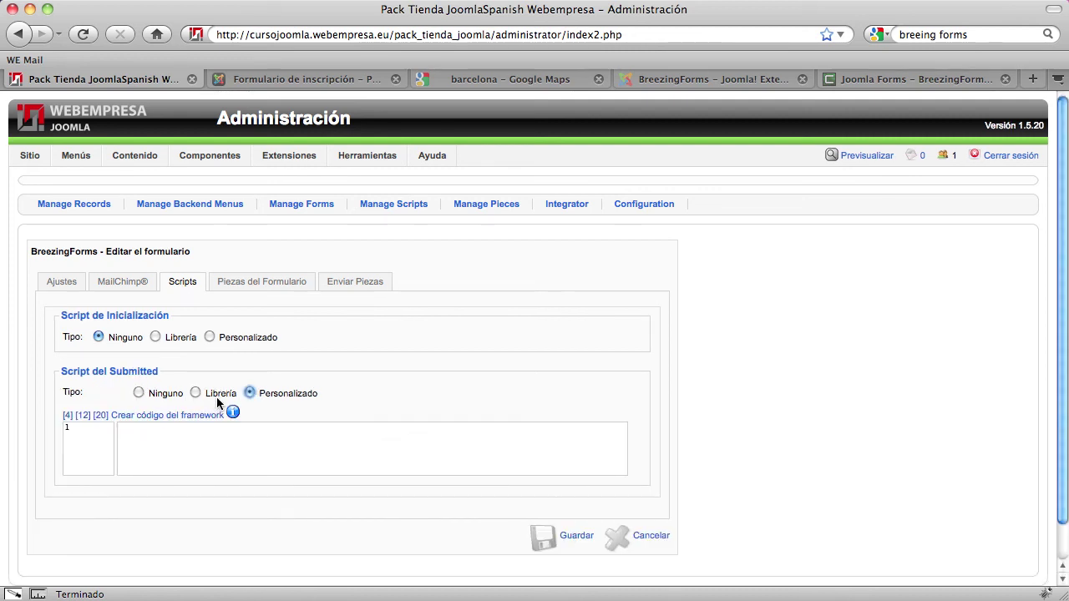
click(161, 429)
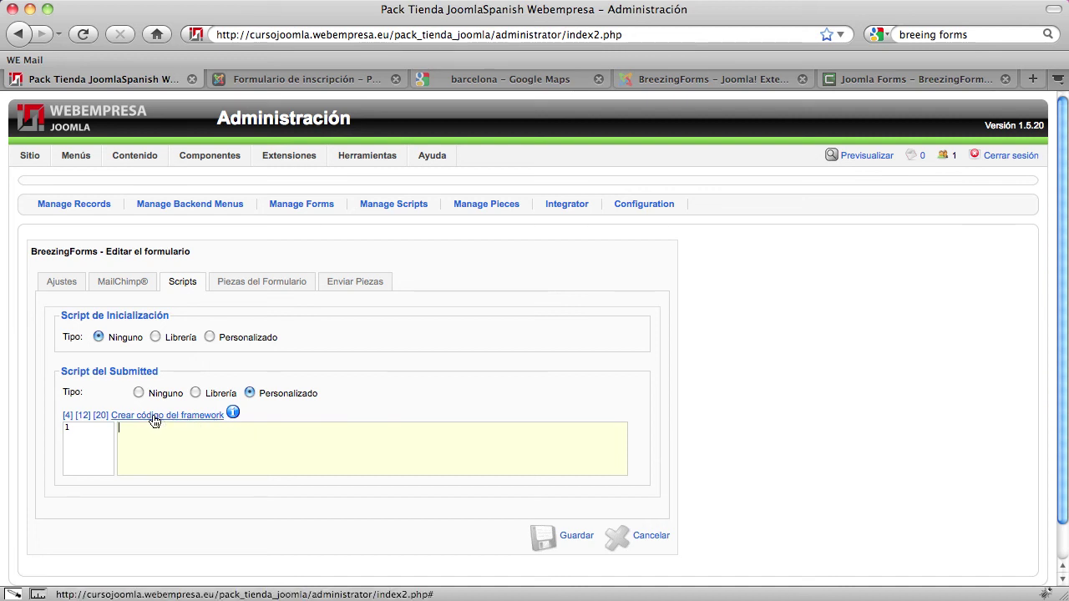
mouse_move(233, 413)
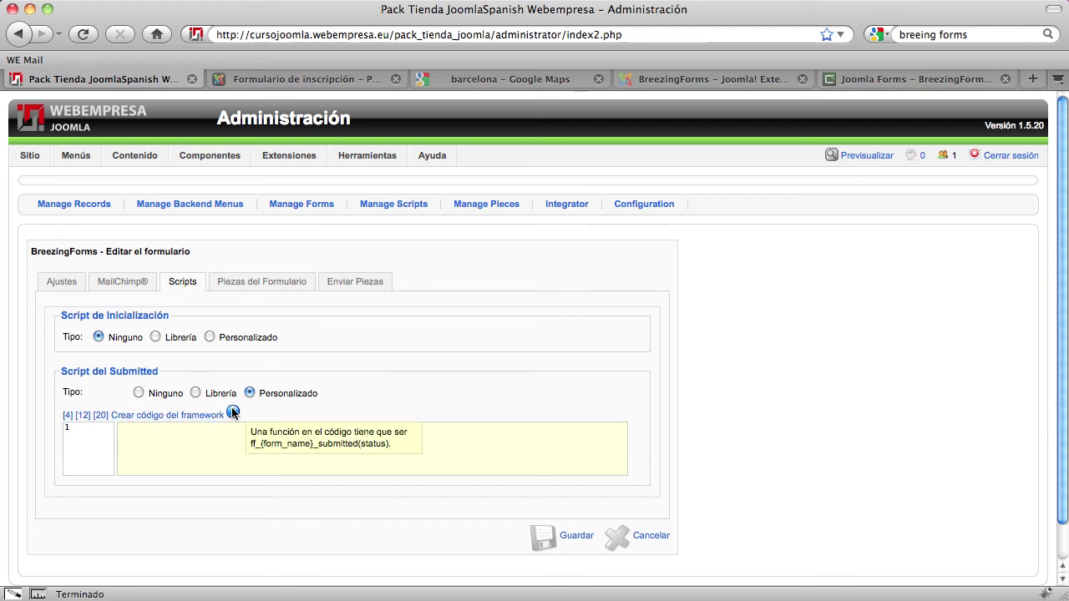
click(160, 415)
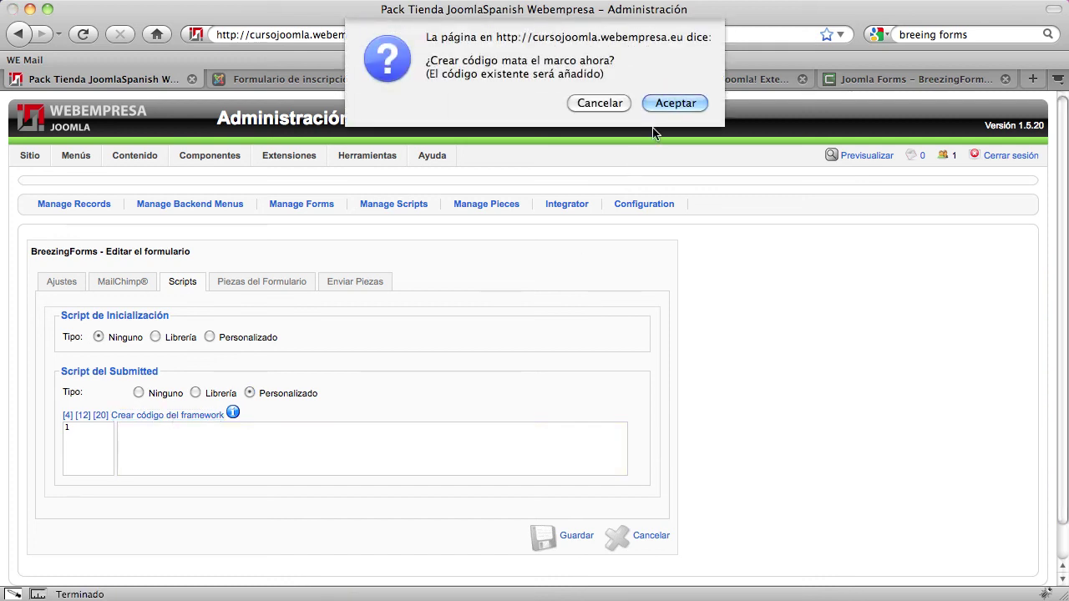
Insert the framework code and add ff_switchpage(2); below the success comment
click(674, 103)
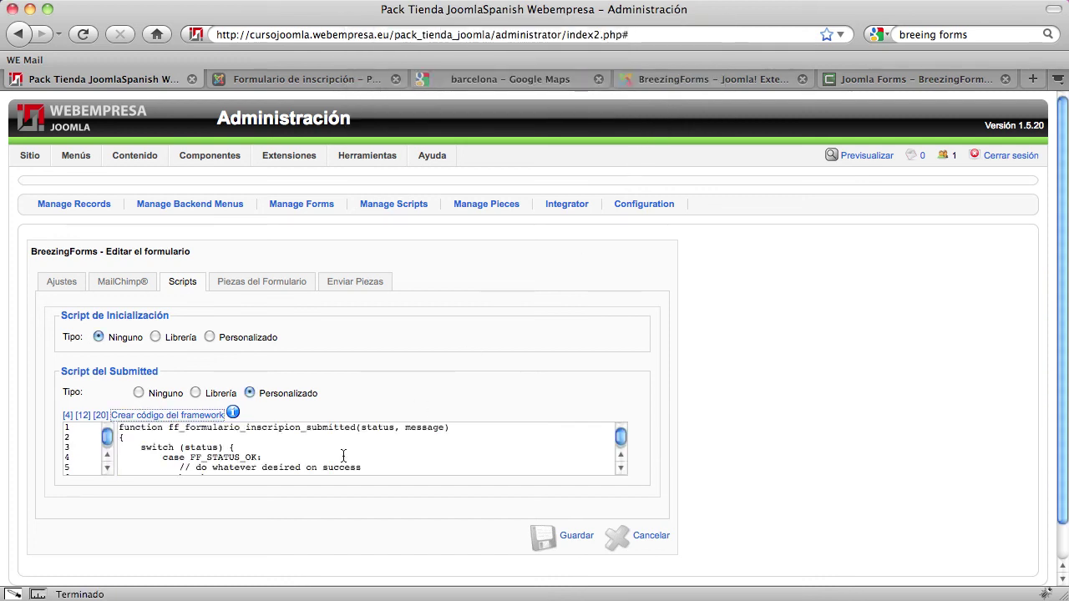
click(100, 415)
scroll(645, 466, down, 3)
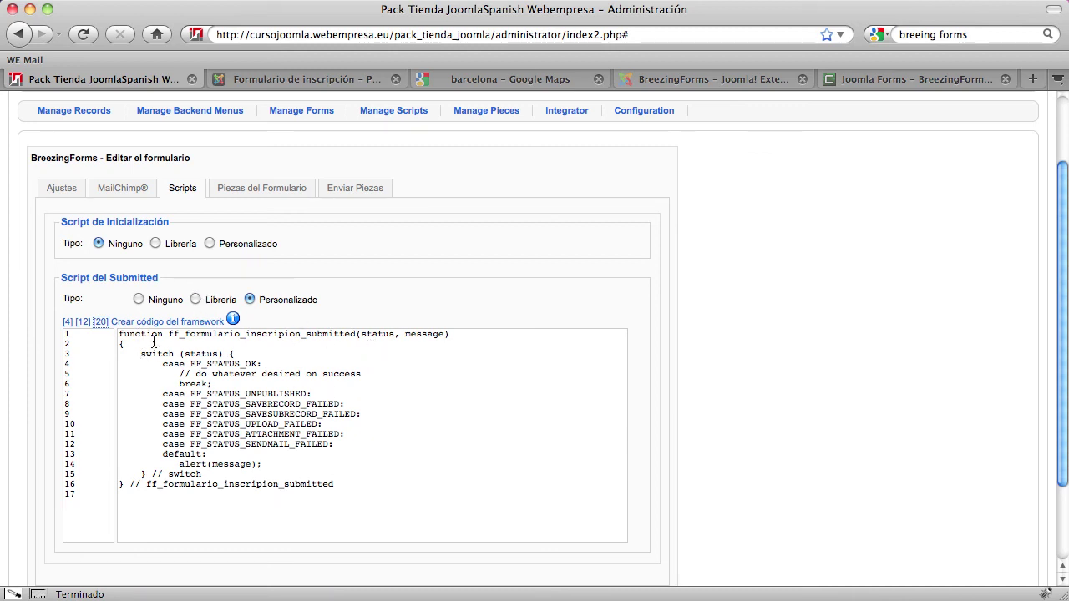
drag(179, 373, 374, 372)
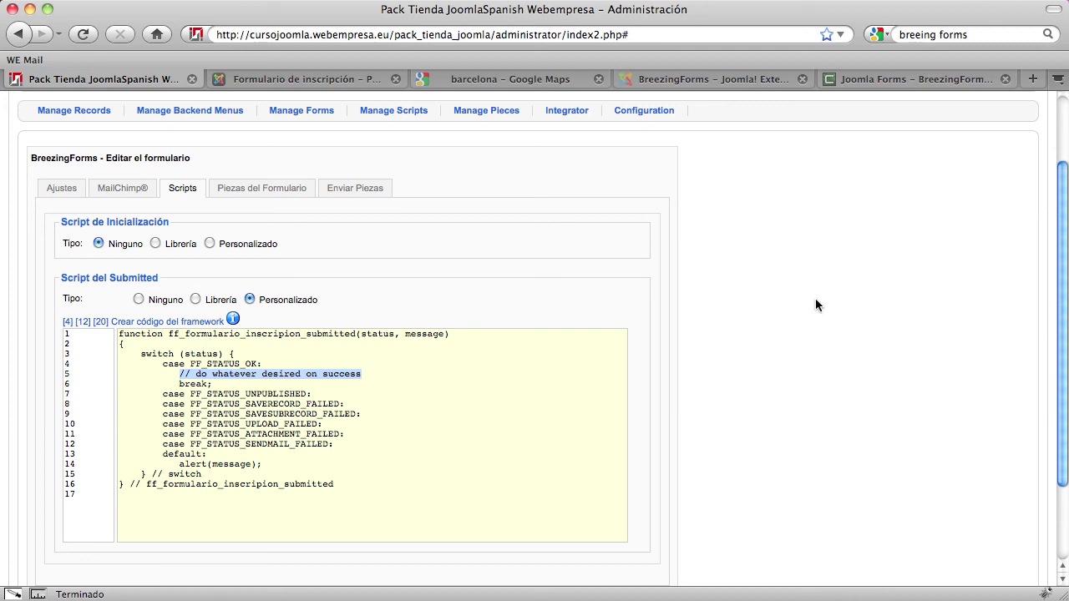
click(369, 374)
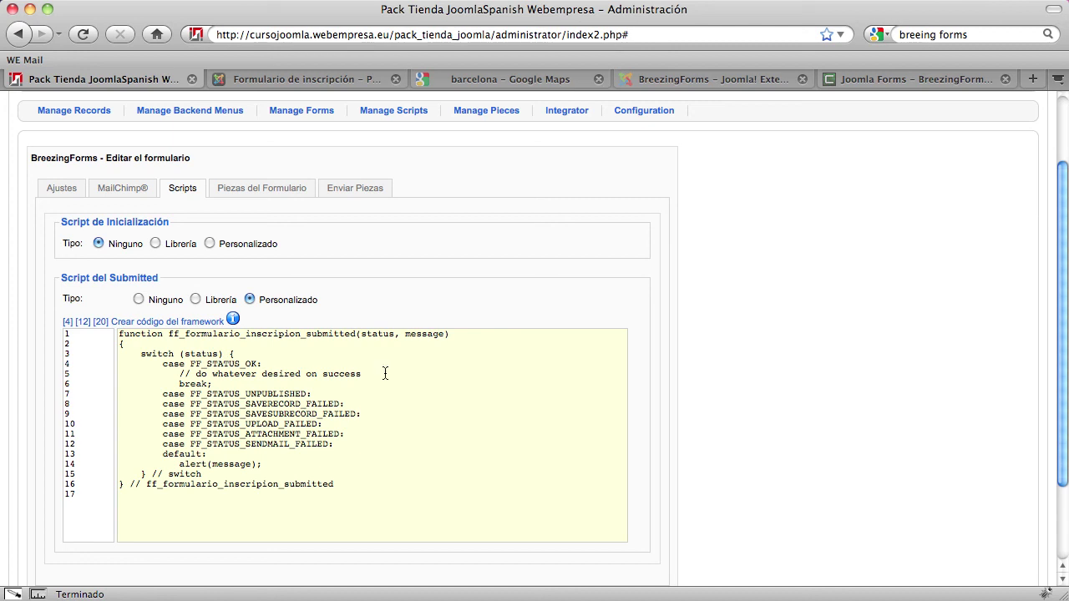
key(Return)
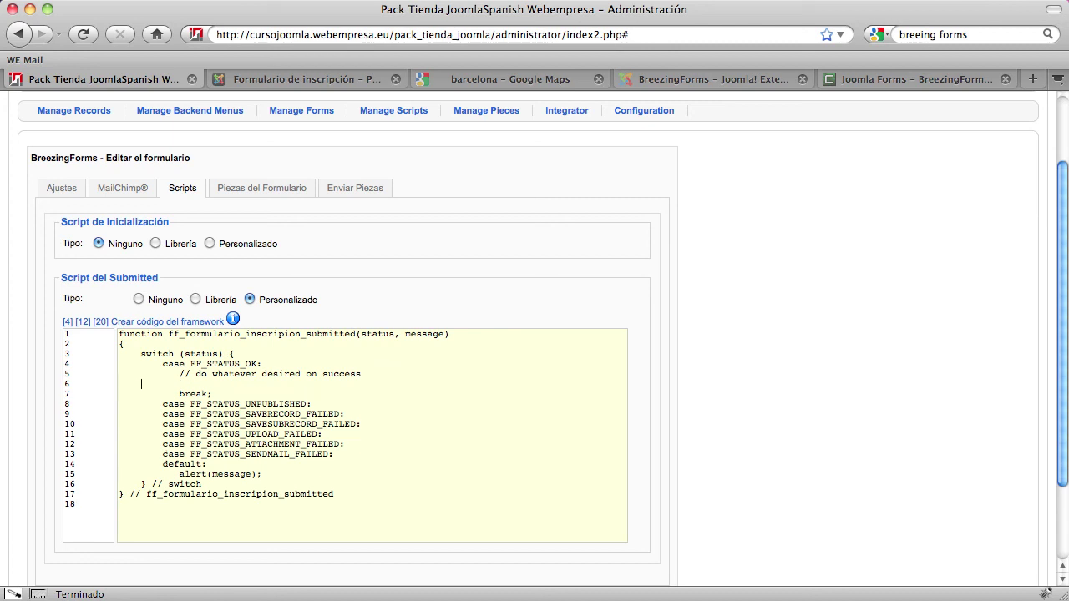
text(ff_switchpage(2);)
Review the new ff_switchpage(2); line and save the form with Guardar
click(259, 384)
drag(179, 384, 279, 386)
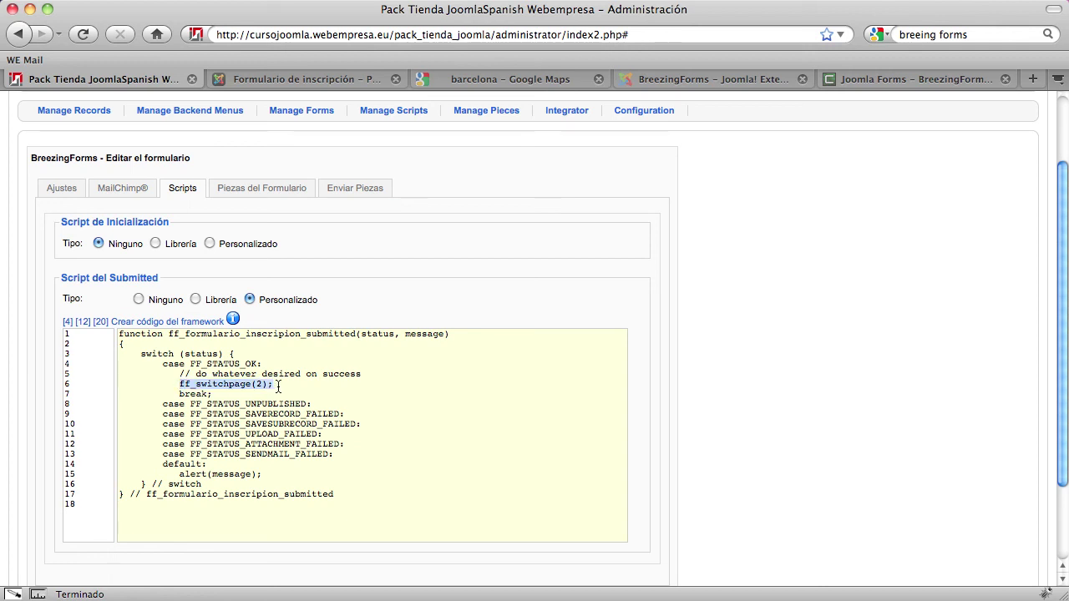
click(305, 380)
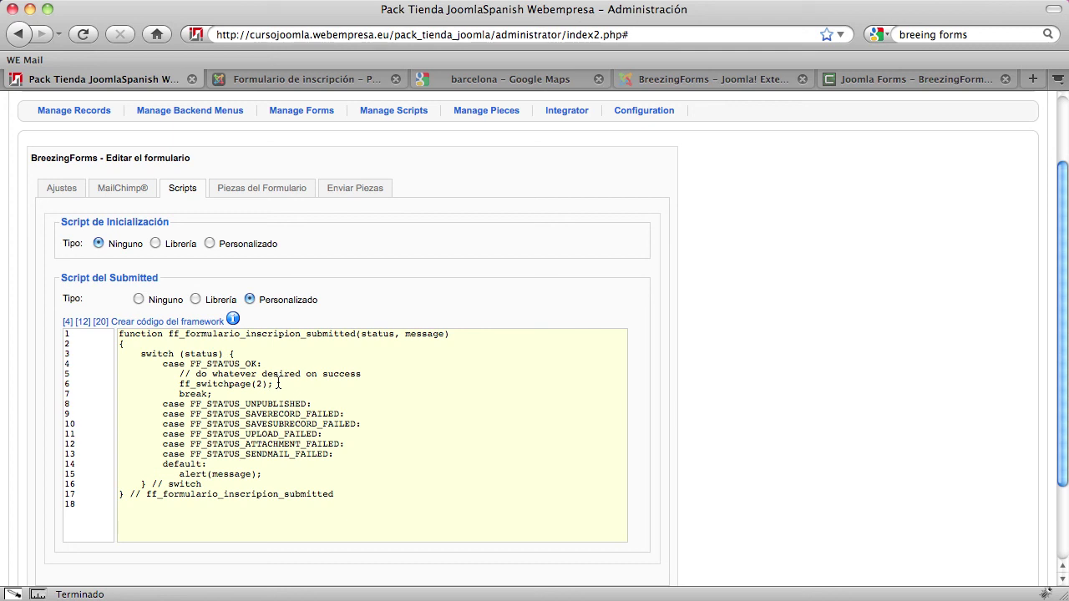
drag(279, 384, 179, 379)
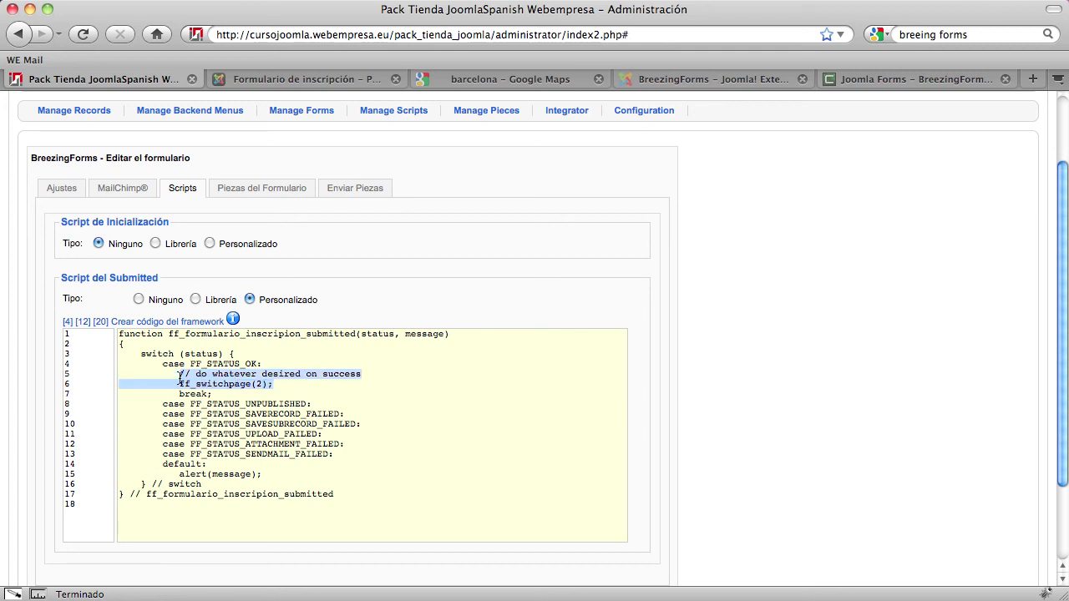
click(179, 384)
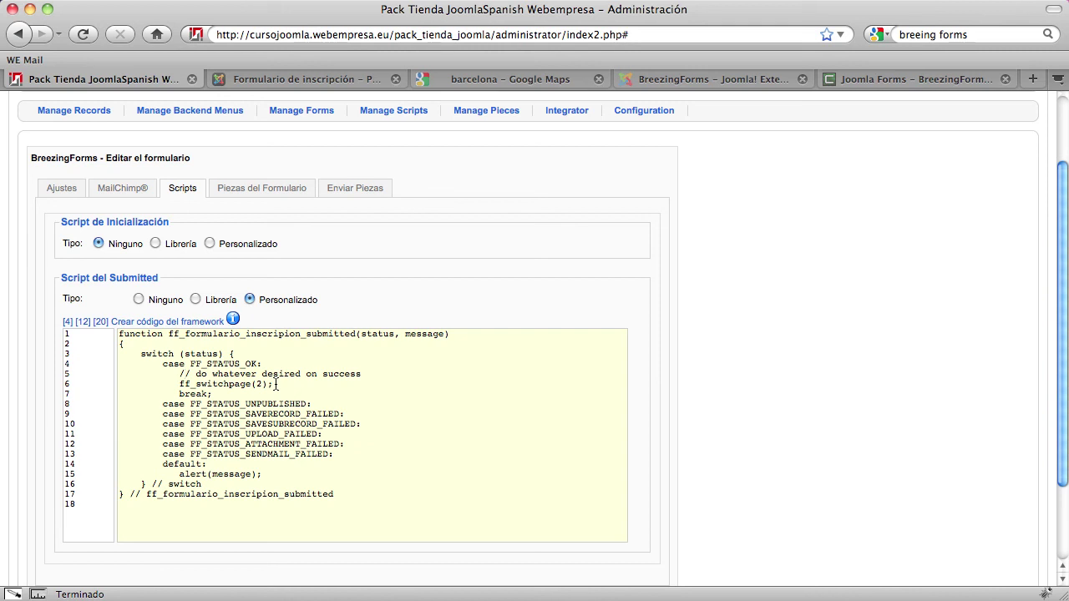
scroll(758, 322, down, 3)
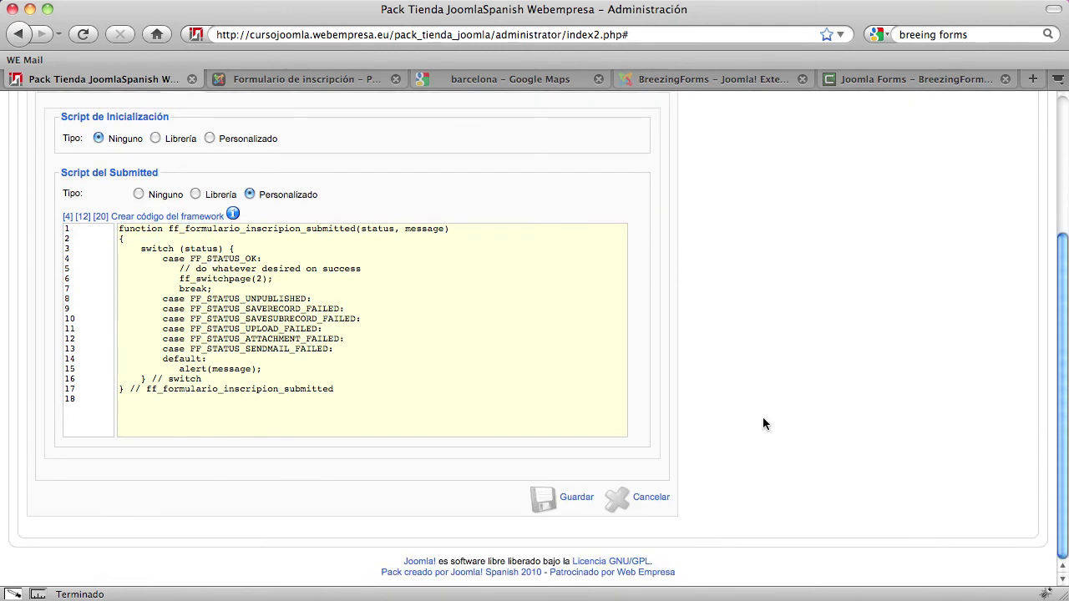
click(567, 498)
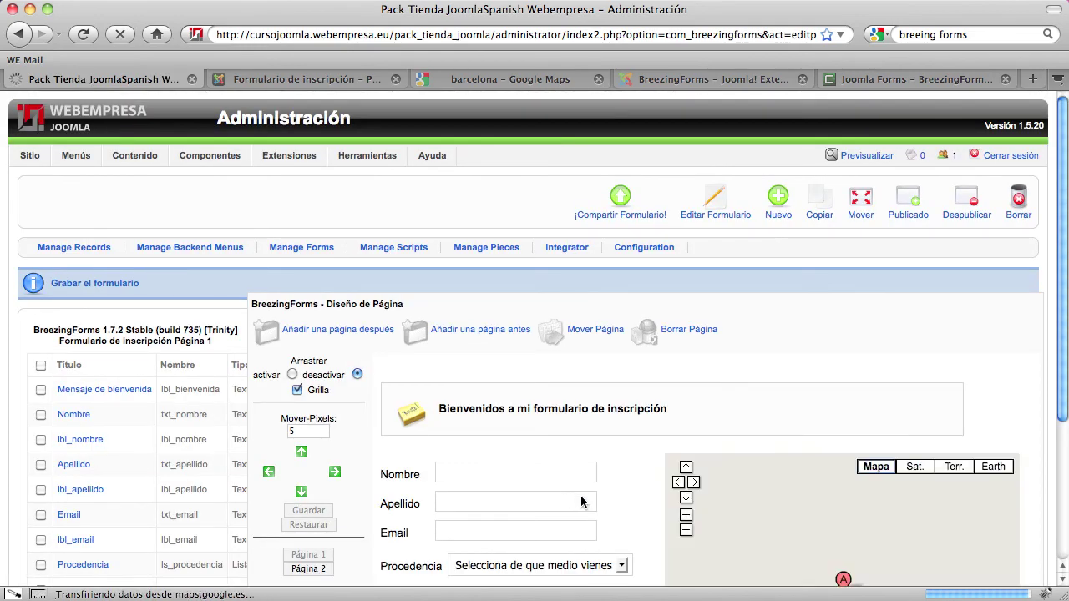
scroll(576, 501, down, 3)
scroll(584, 501, up, 3)
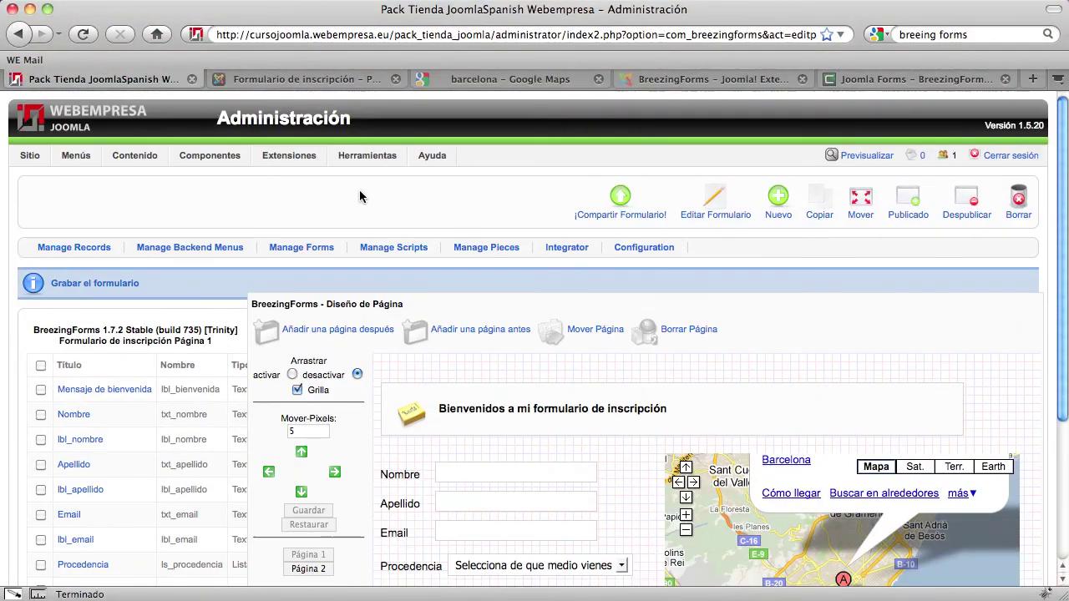
Reload the live registration form and enter a test name and email address
click(252, 78)
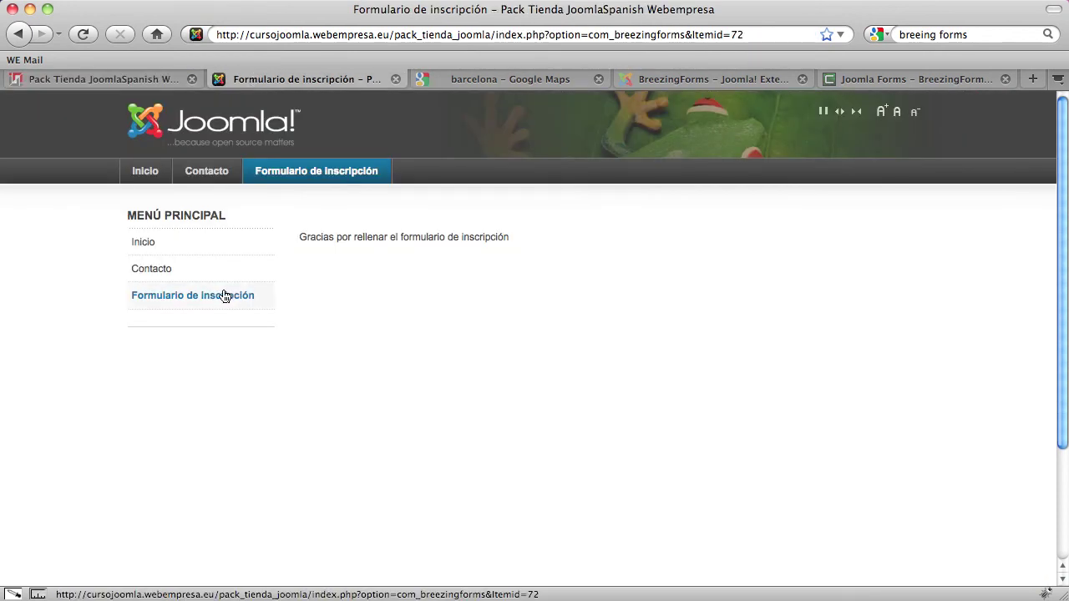
click(190, 301)
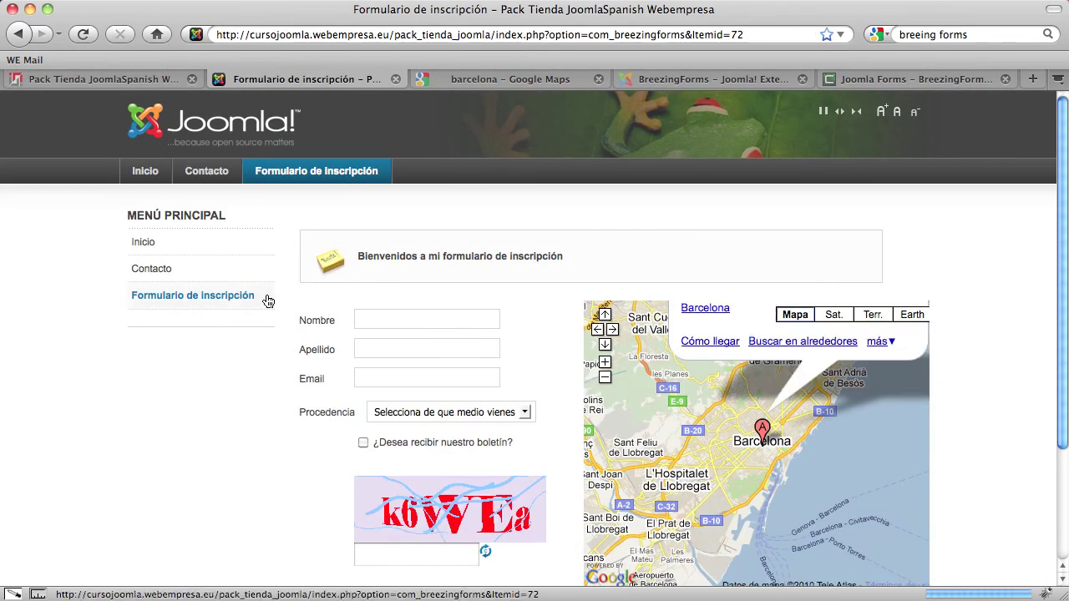
scroll(506, 385, down, 2)
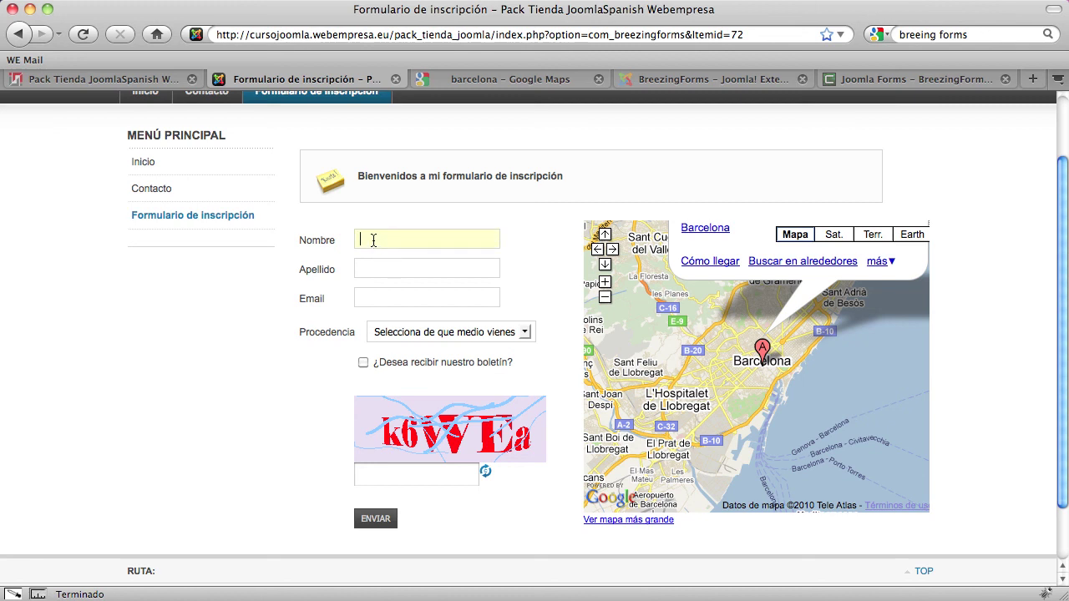
key(Tab)
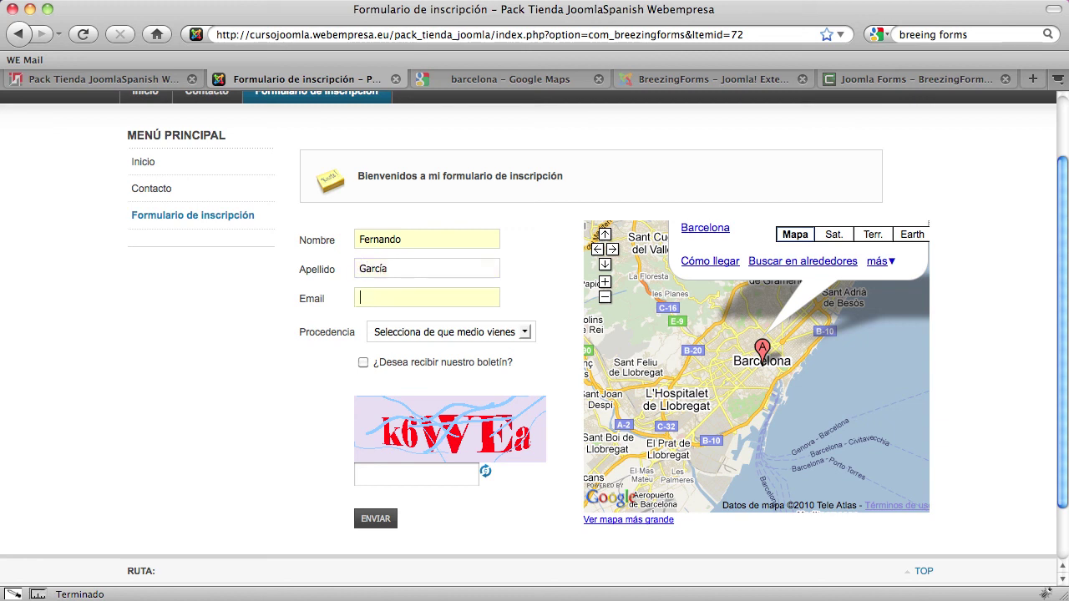
text(cambiame@cambiame)
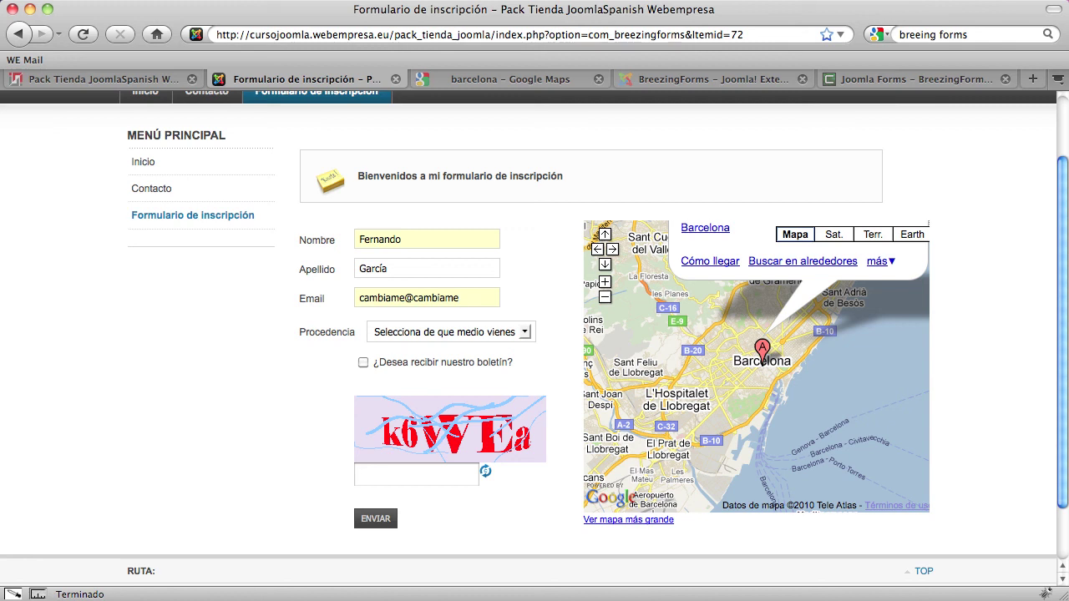
text(.123)
Choose Google as source, tick the newsletter, enter the captcha code and submit with ENVIAR
click(468, 332)
click(382, 362)
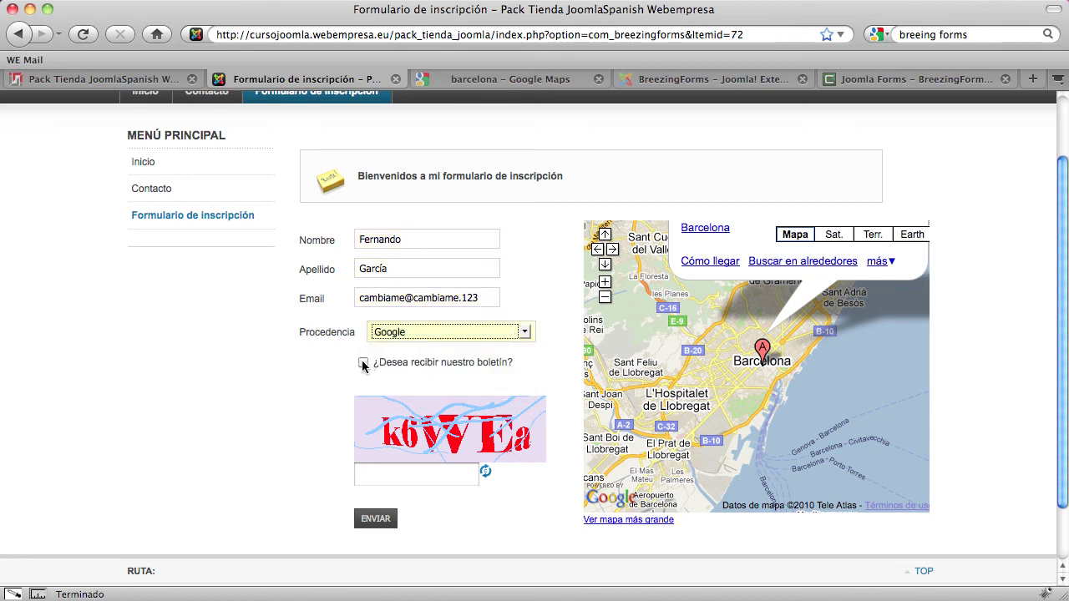
click(363, 363)
click(412, 480)
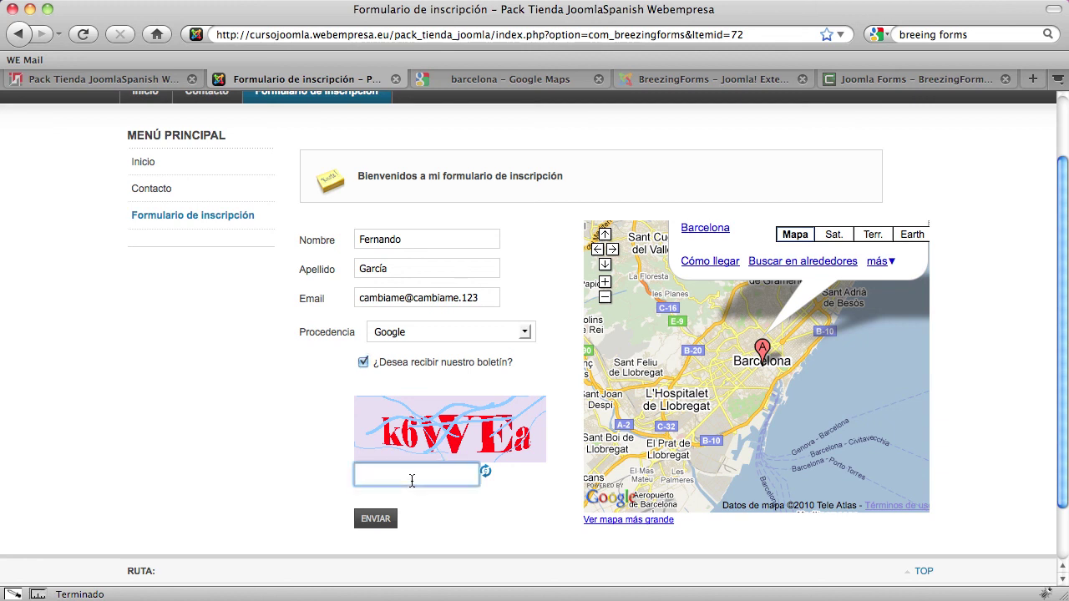
text(k6WEa)
click(386, 518)
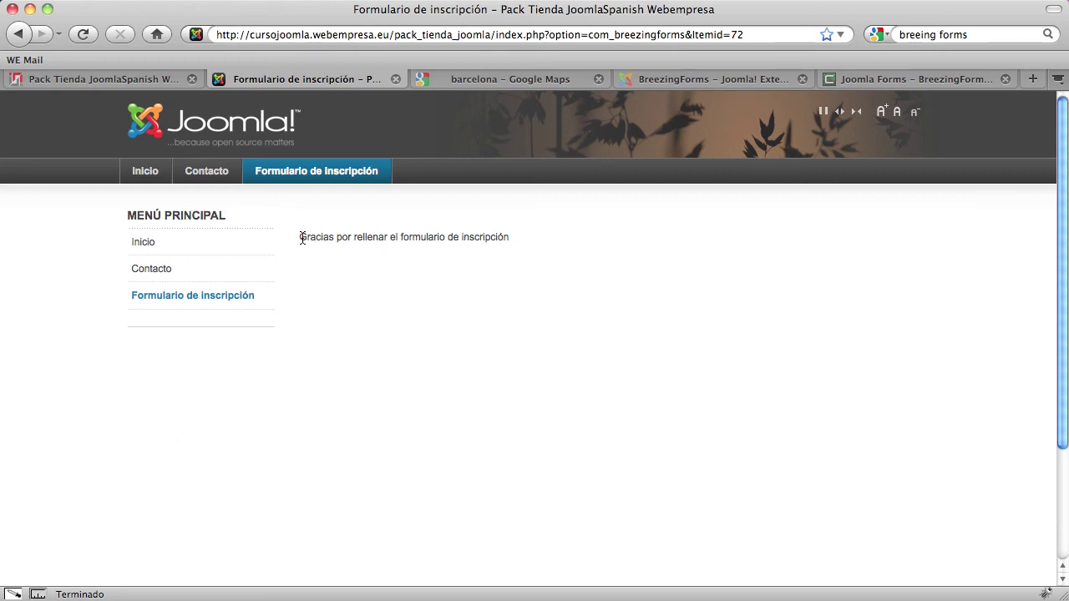
Check the thank-you message on the result page, then return to the administration tab
drag(300, 237, 421, 242)
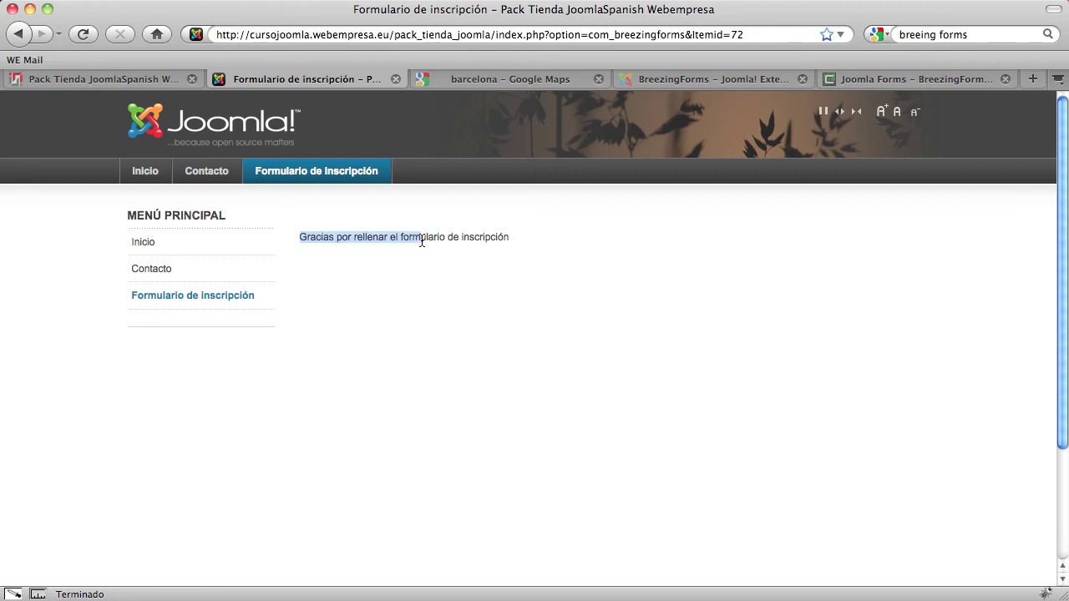
double_click(468, 237)
triple_click(417, 237)
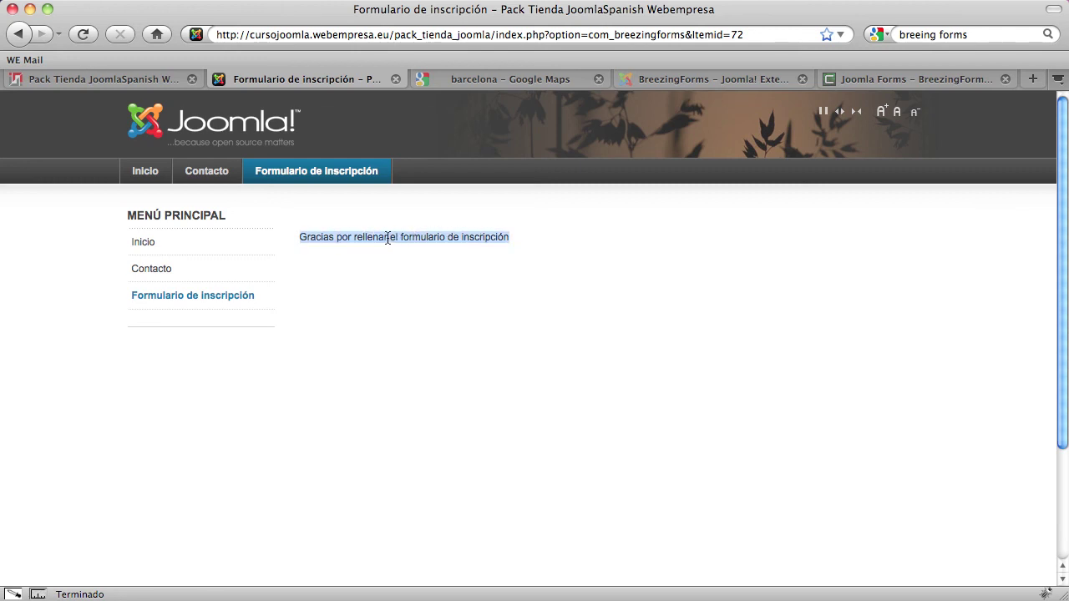
click(388, 238)
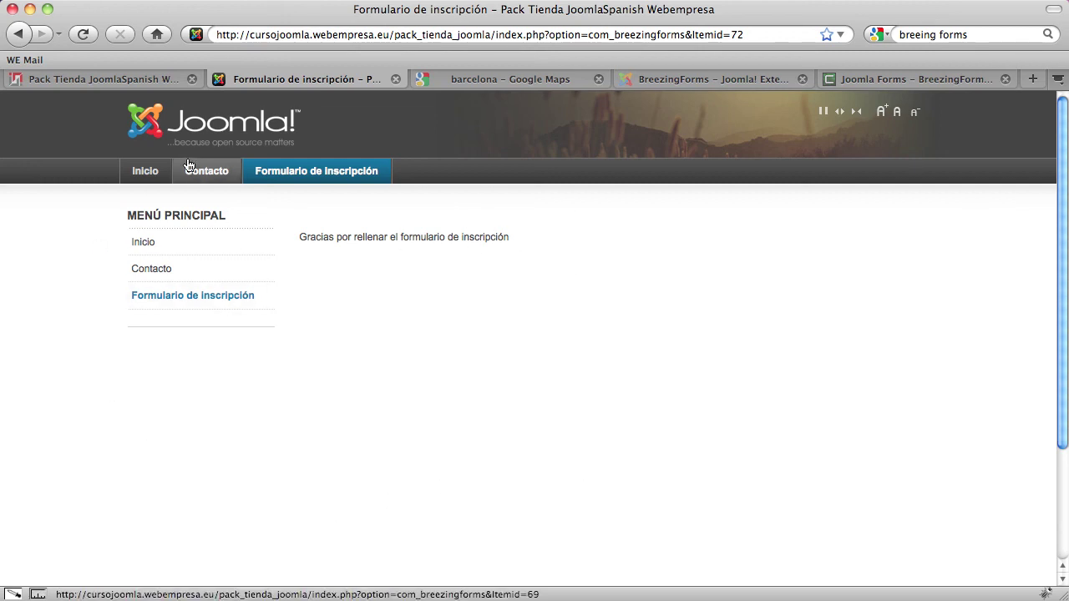
click(127, 80)
Open Manage Records and view the submitted values of newest record ID 5
mouse_move(254, 173)
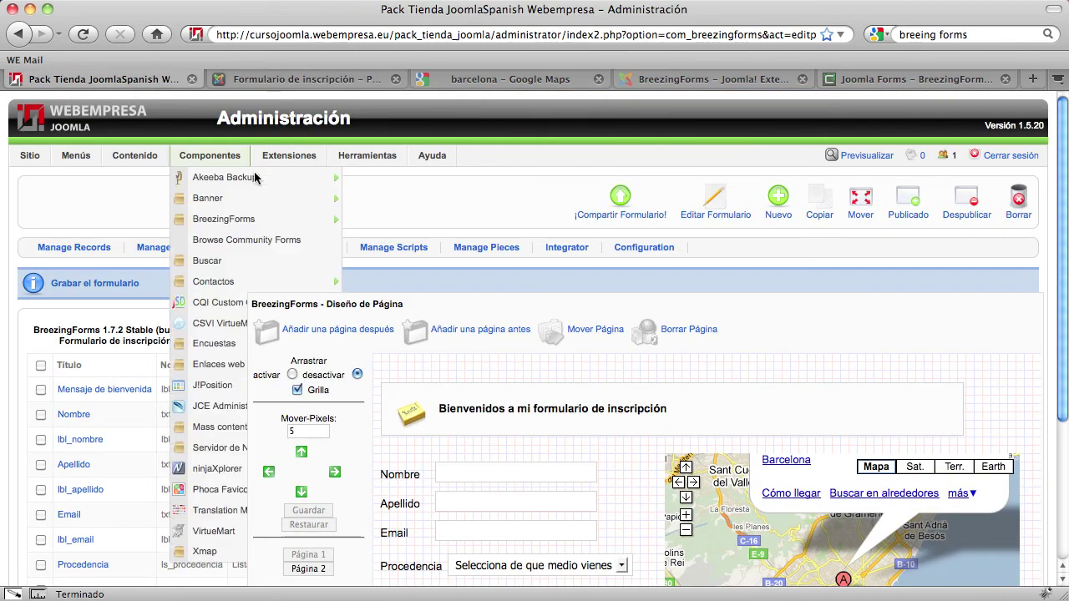
click(102, 250)
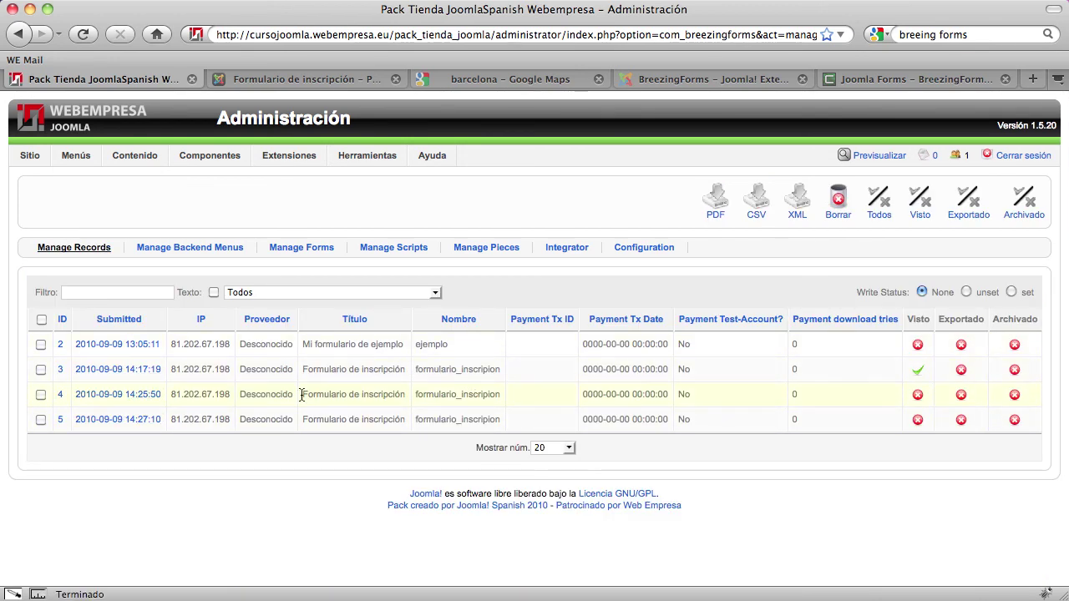
click(117, 424)
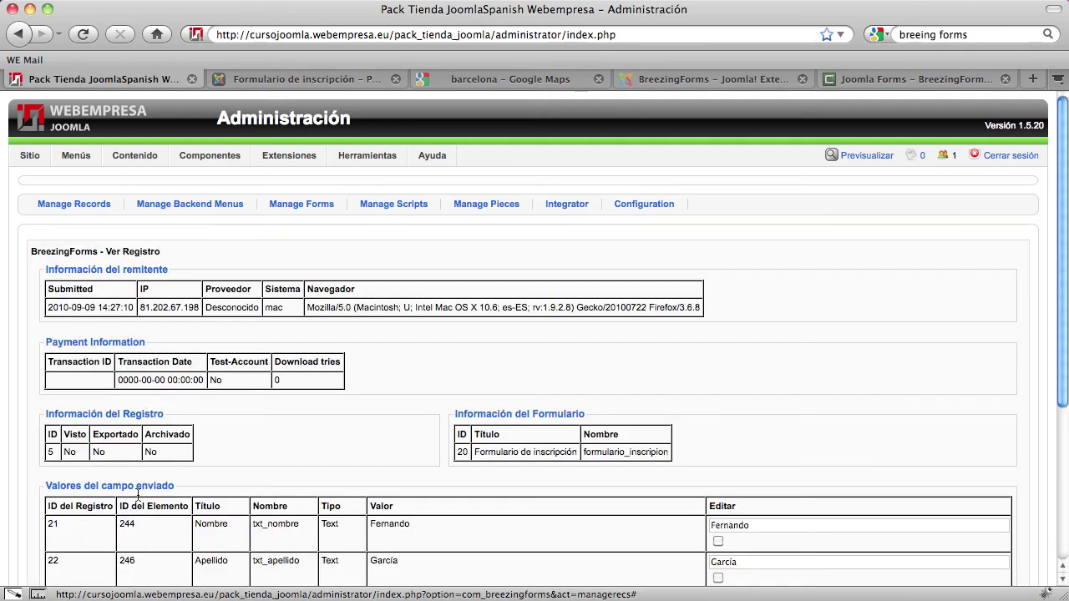
scroll(231, 480, down, 4)
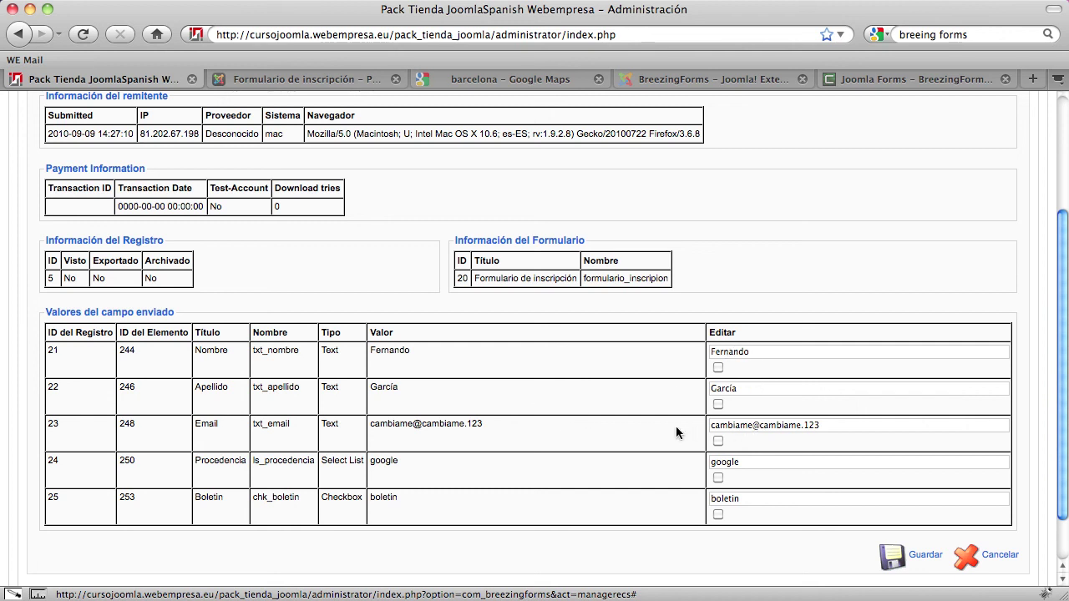
scroll(676, 432, up, 1)
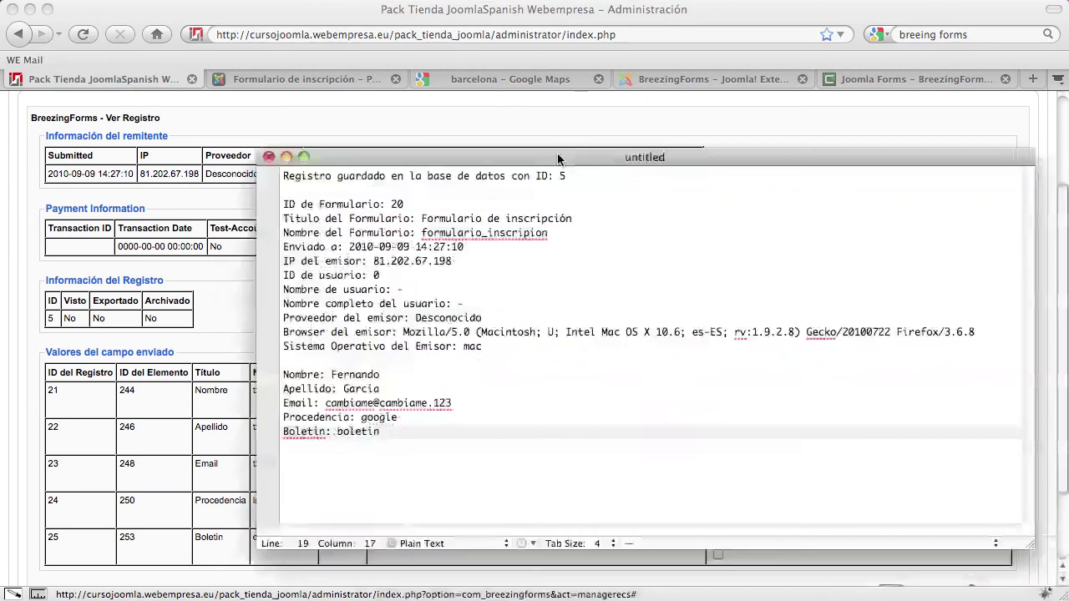
drag(556, 152, 453, 134)
drag(273, 411, 145, 158)
click(311, 335)
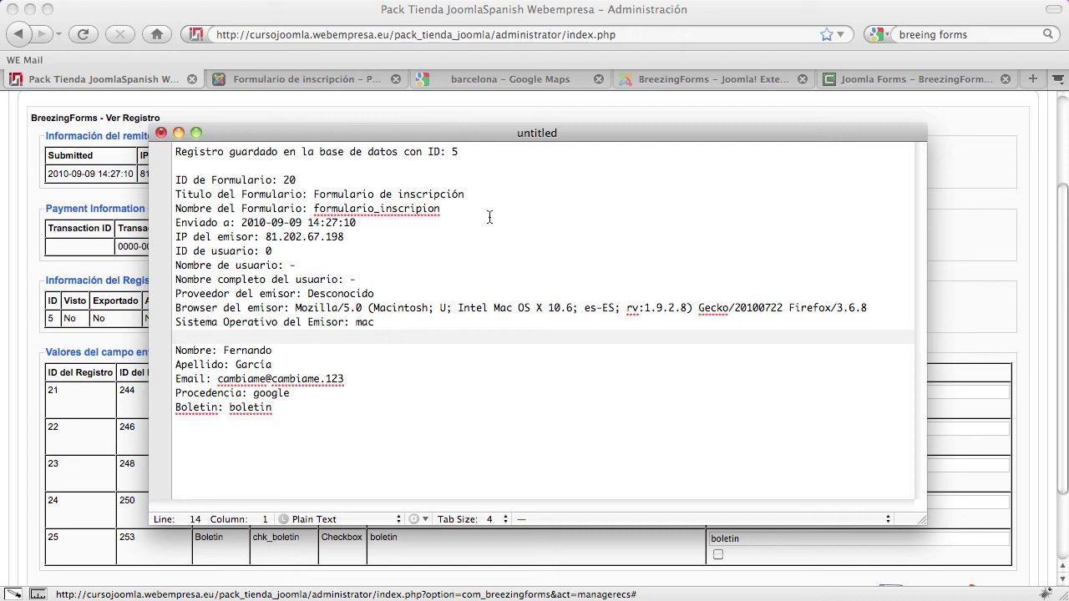
drag(236, 134, 267, 116)
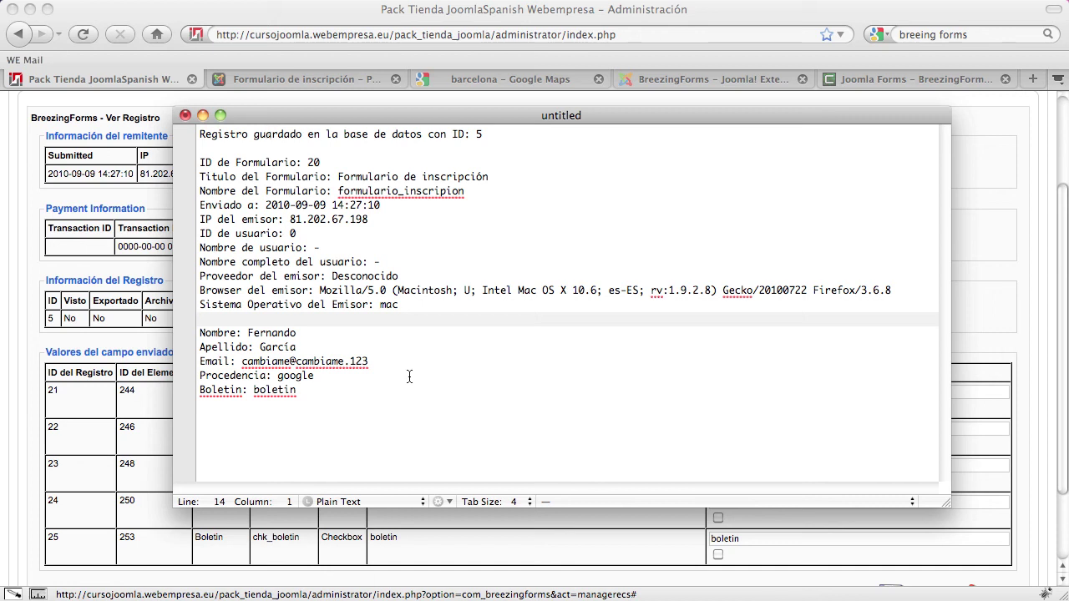
click(601, 291)
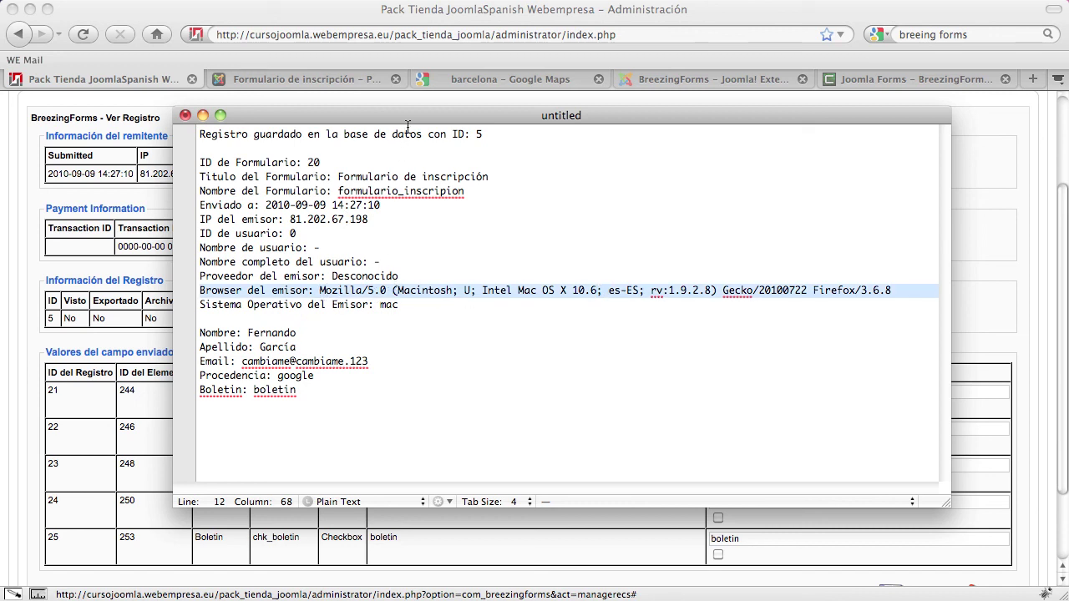
drag(399, 121, 380, 115)
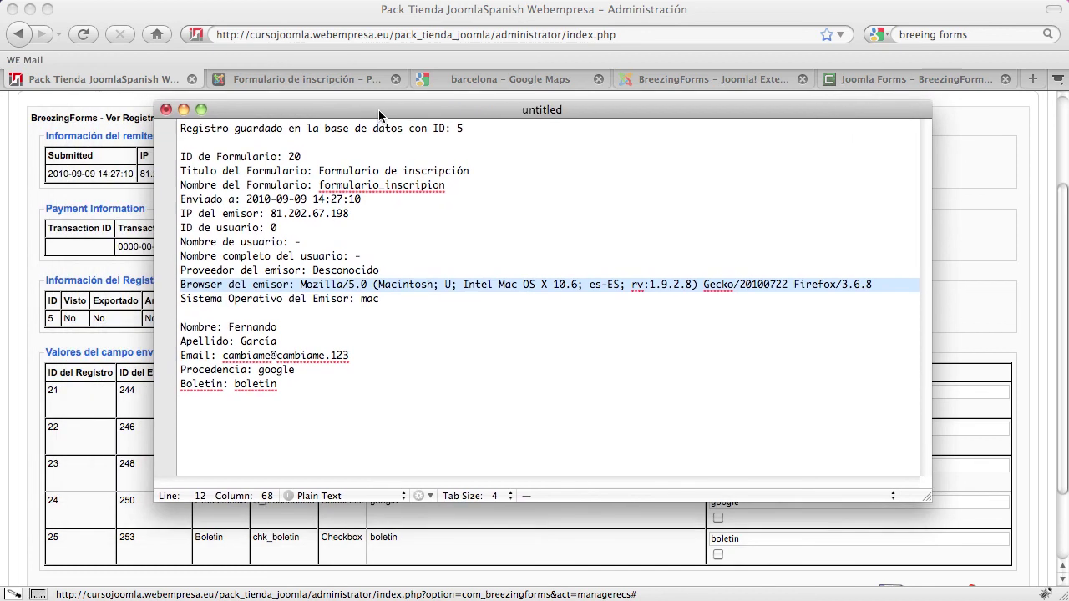